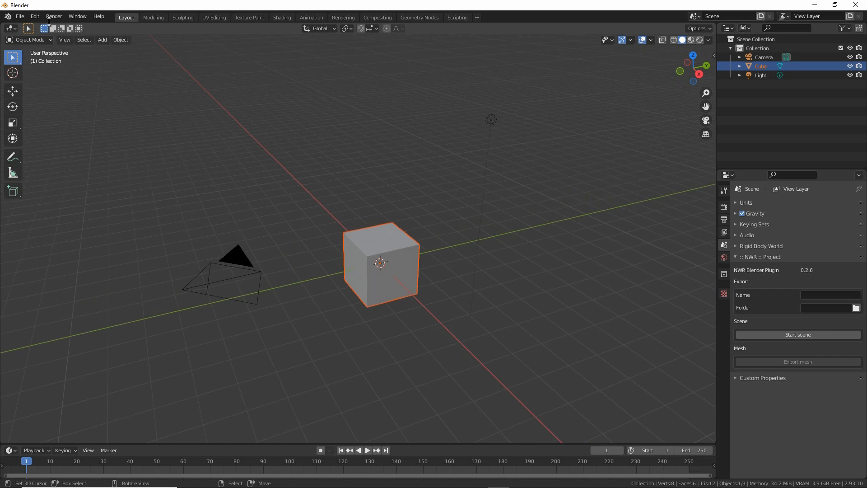
Open the recent file "toolkit headband (1).blend" and view the headband on the male avatar's head up close.
click(20, 16)
mouse_move(28, 46)
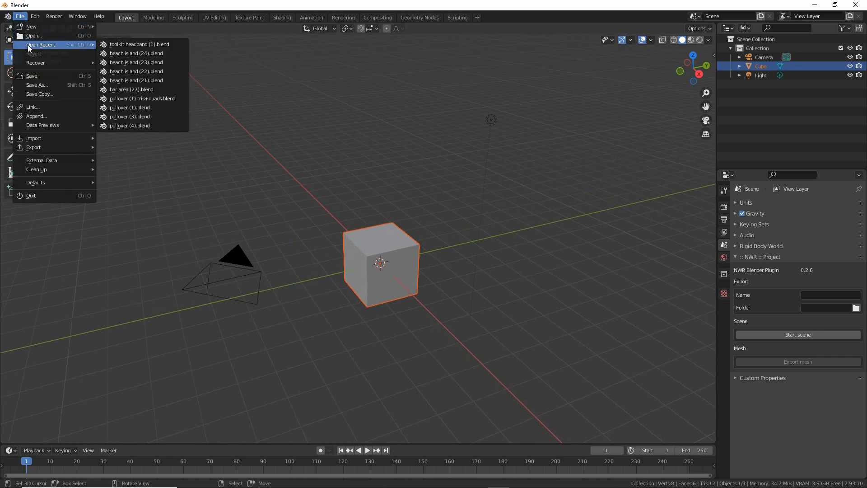
click(142, 41)
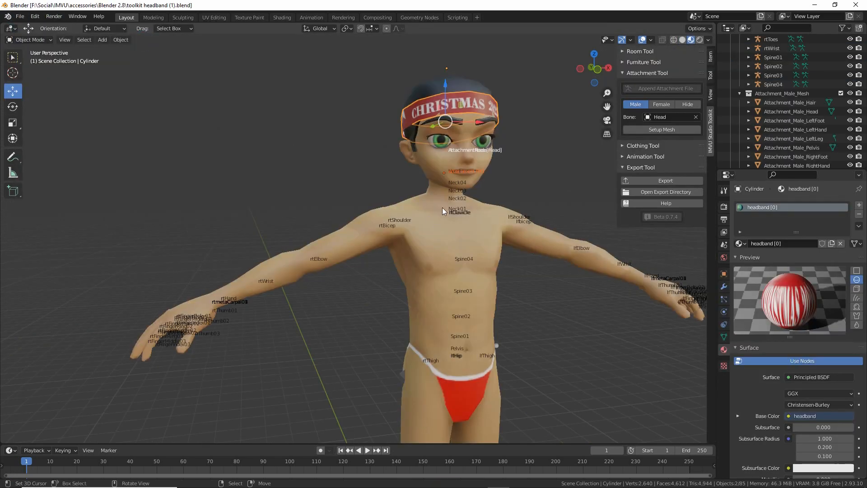
middle_drag(443, 207, 387, 254)
scroll(393, 270, up, 3)
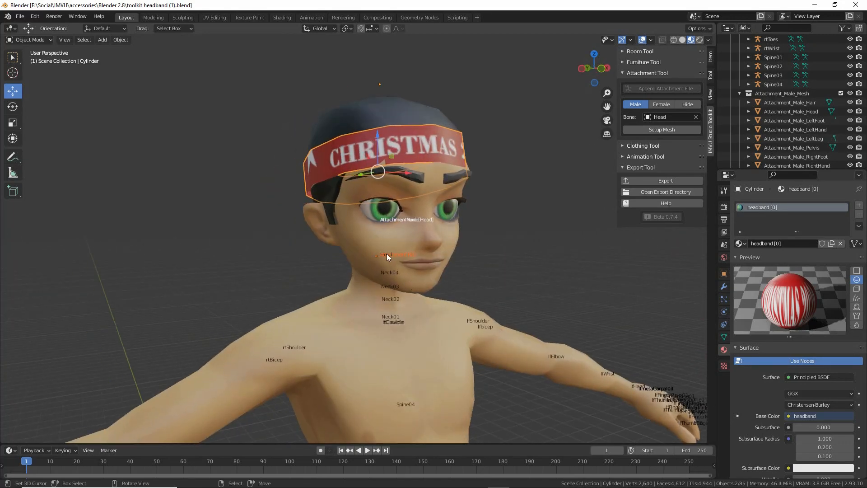
Hide the male avatar's hair and head meshes and select the attachment rig to examine the headband's head bone.
click(355, 244)
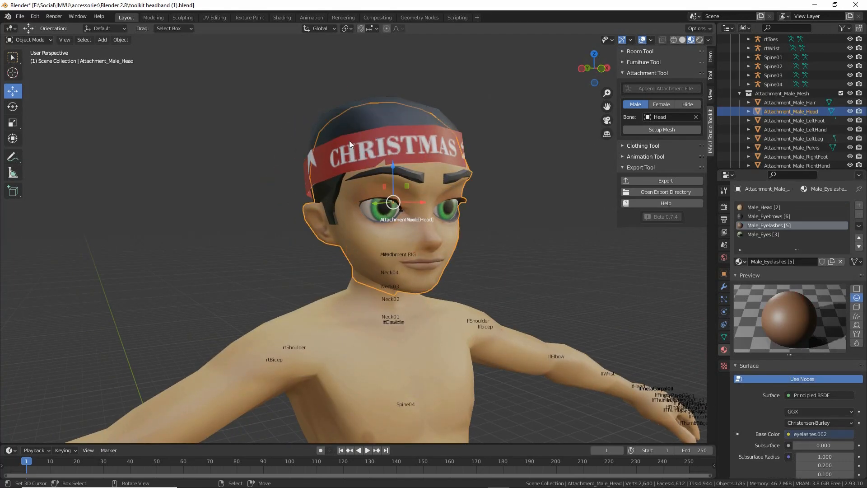
click(327, 156)
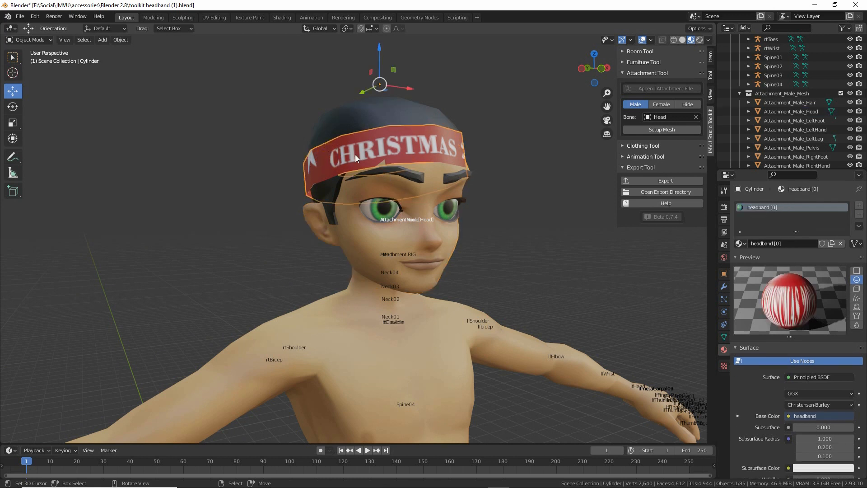
click(850, 102)
click(849, 111)
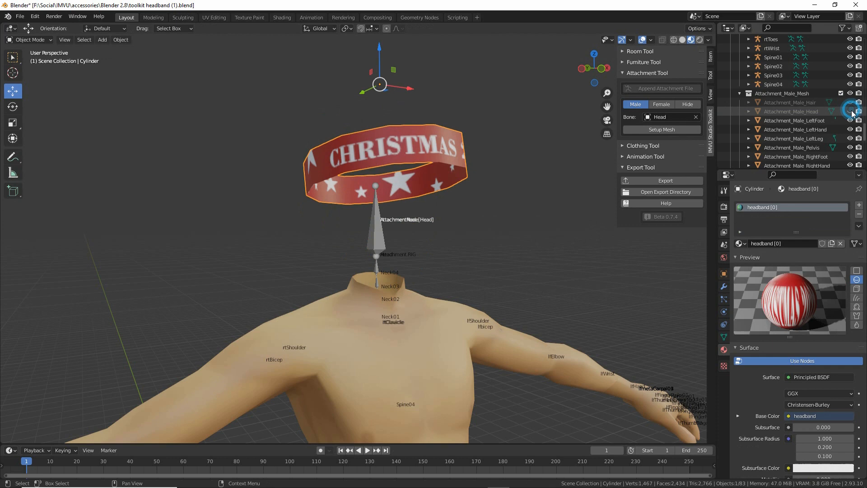
click(397, 246)
middle_drag(430, 348, 402, 272)
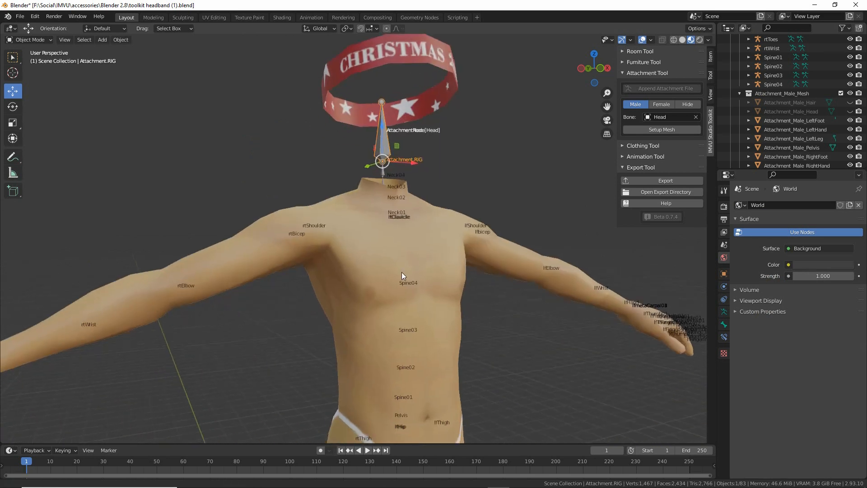
drag(228, 233, 248, 283)
mouse_move(501, 246)
mouse_down()
mouse_move(505, 237)
mouse_move(504, 268)
mouse_move(483, 270)
mouse_move(517, 281)
mouse_up()
drag(499, 231, 533, 235)
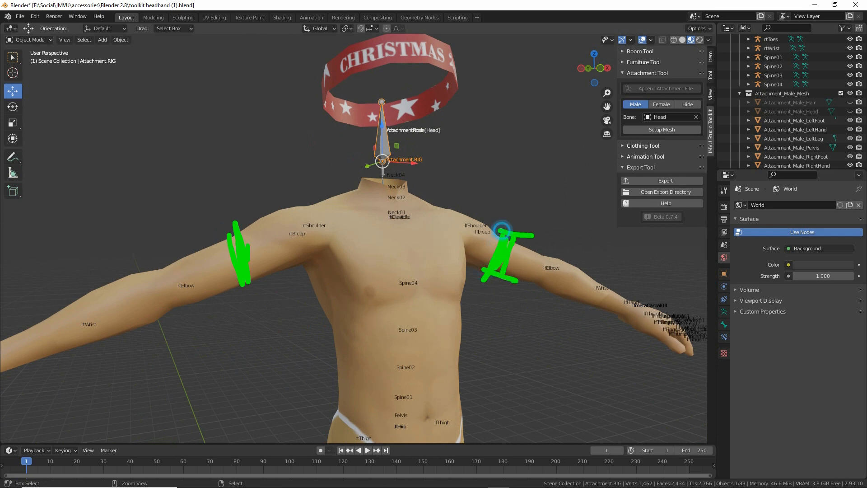
drag(239, 219, 245, 223)
drag(292, 242, 310, 243)
drag(473, 241, 474, 241)
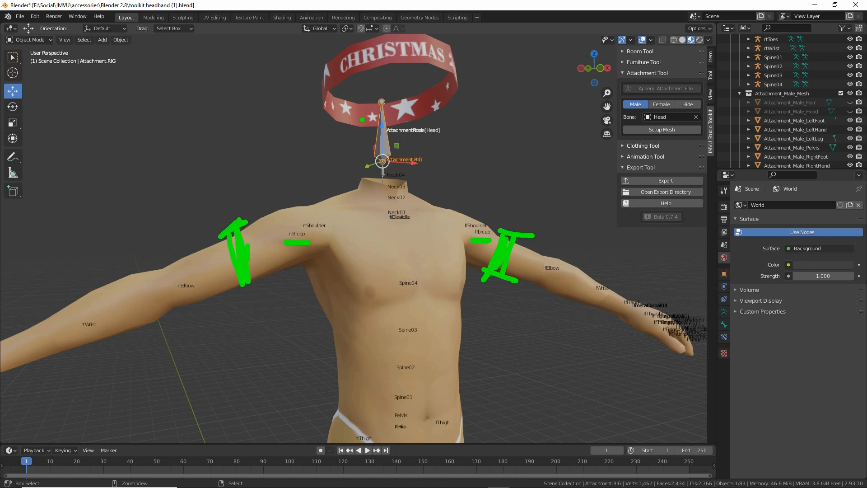
drag(620, 154, 673, 154)
key(Escape)
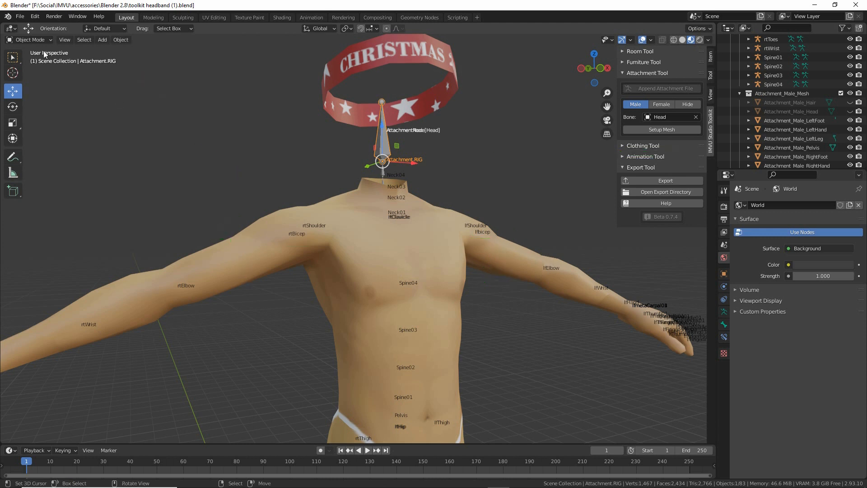
Create a new General file without saving the headband scene, and deselect all objects.
click(20, 17)
mouse_move(28, 27)
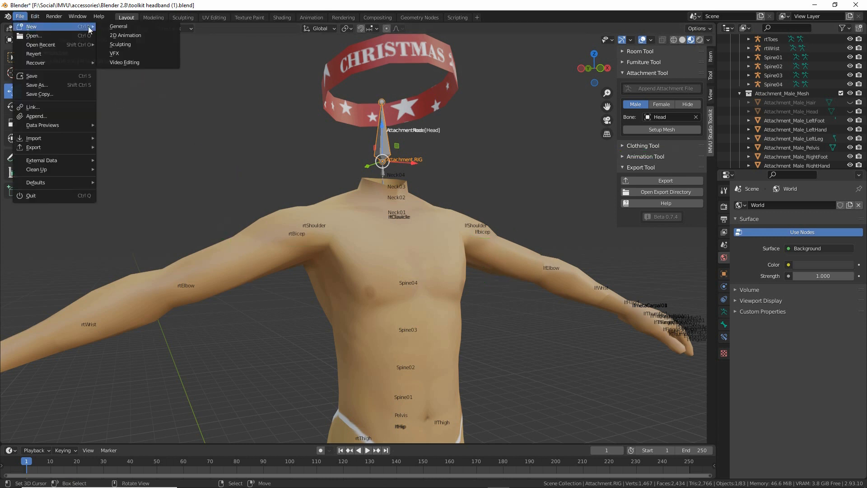
click(116, 27)
click(448, 265)
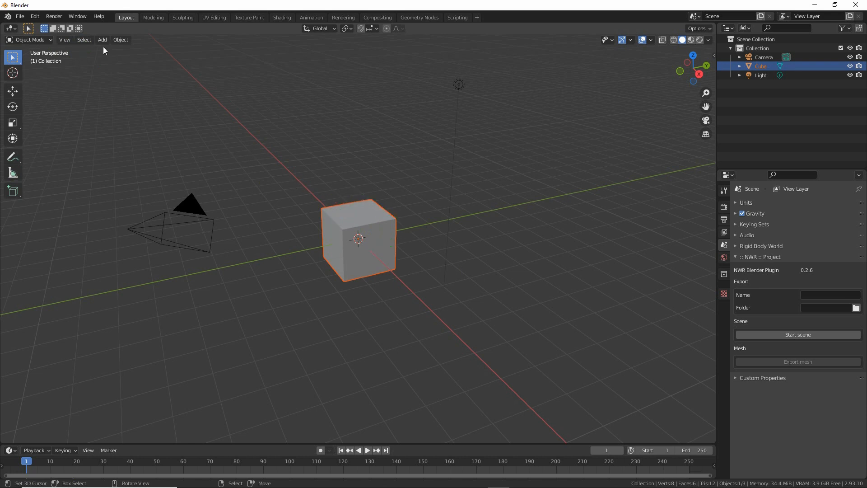
click(84, 40)
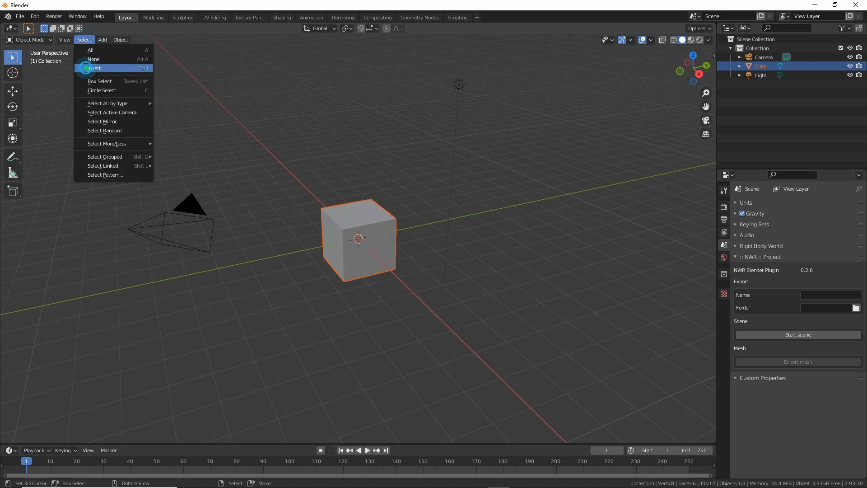
click(94, 60)
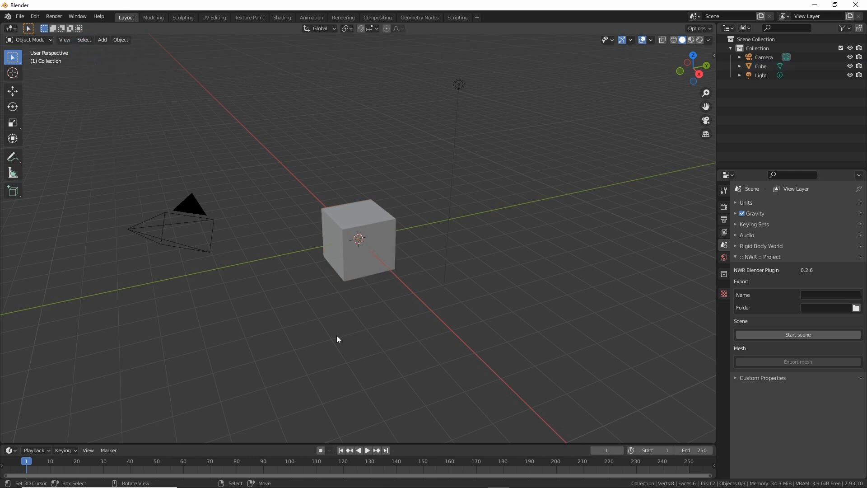
Show the 3D viewport's sidebar and display the IMVU Studio Toolkit tools in it.
click(65, 40)
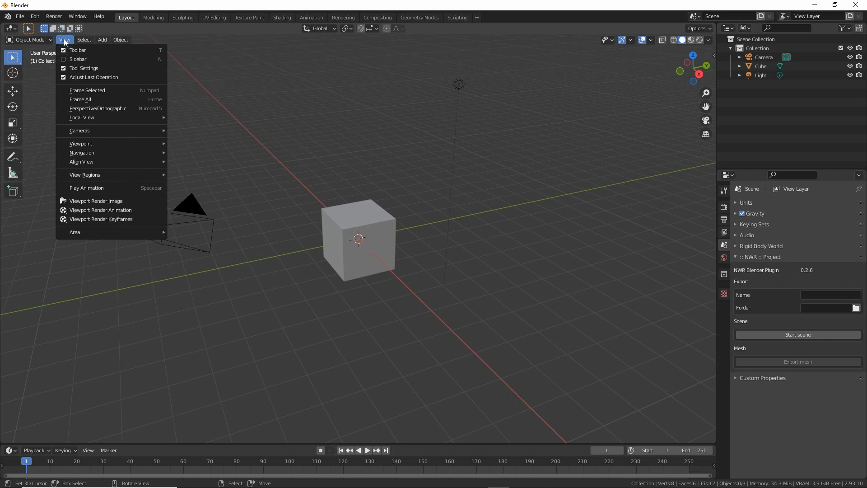
key(ctrl+2)
mouse_move(61, 69)
mouse_down()
mouse_move(92, 69)
mouse_move(78, 48)
mouse_up()
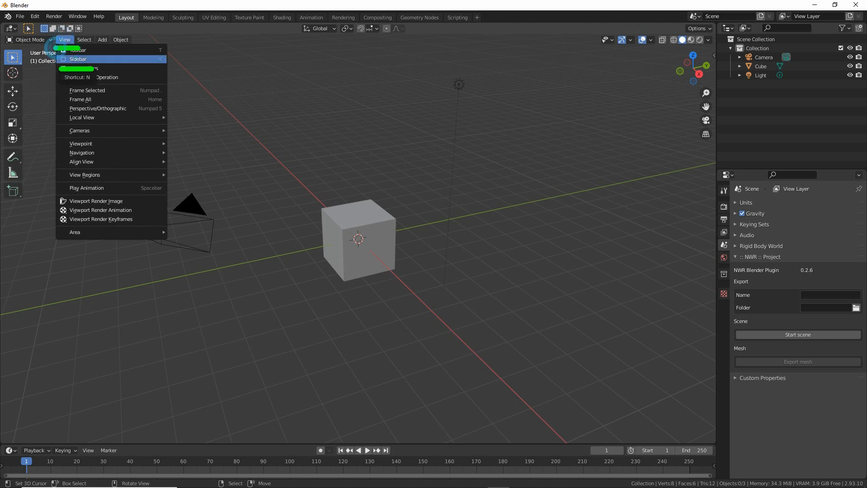
click(79, 60)
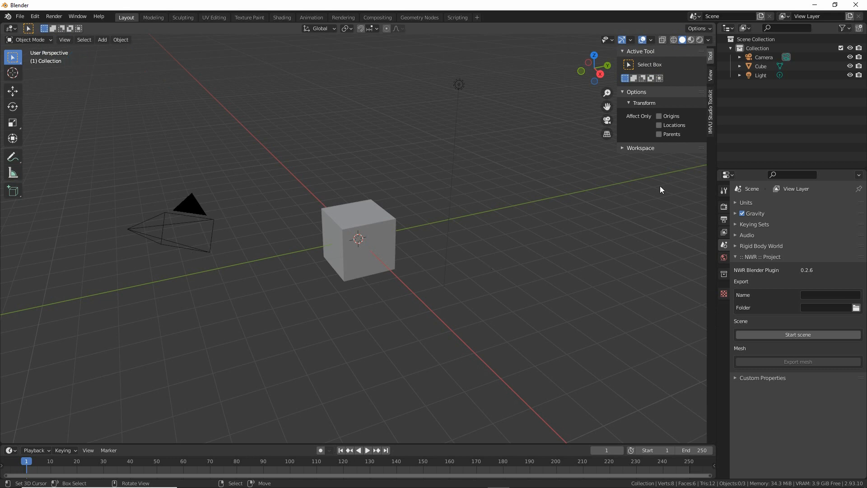
key(ctrl+2)
drag(724, 95, 725, 123)
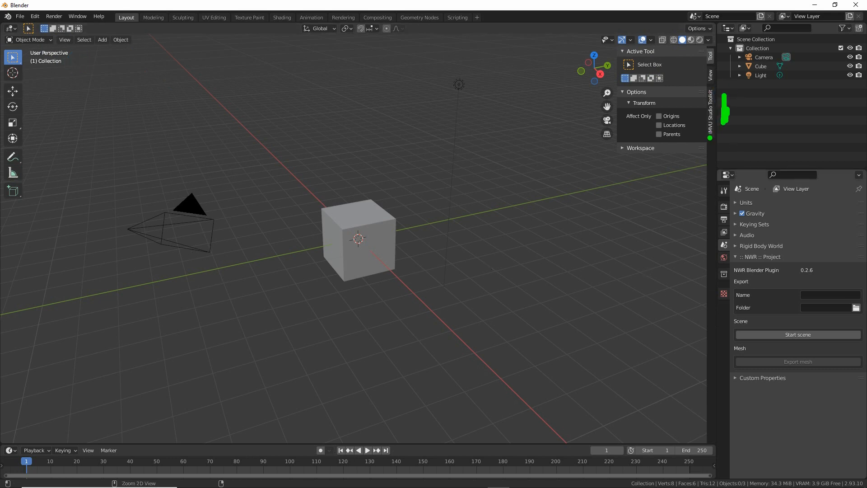
click(710, 118)
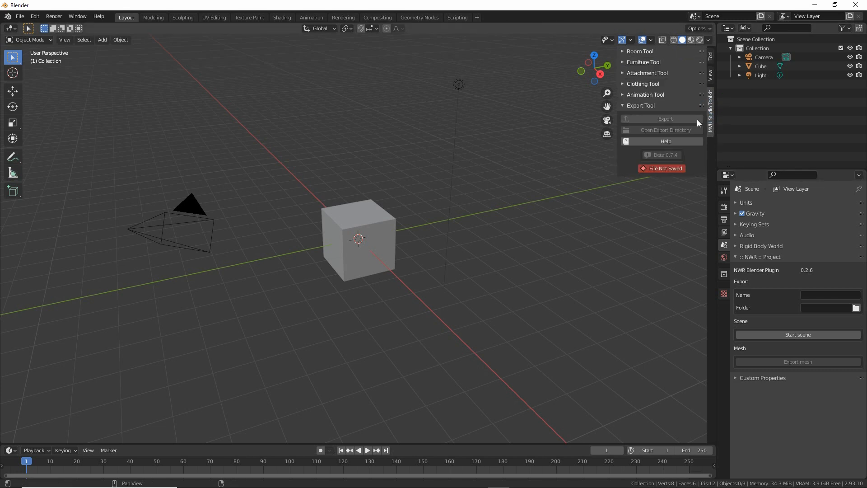
Expand the Clothing Tool of the IMVU Studio Toolkit and append the clothing file to the scene.
drag(616, 91, 667, 93)
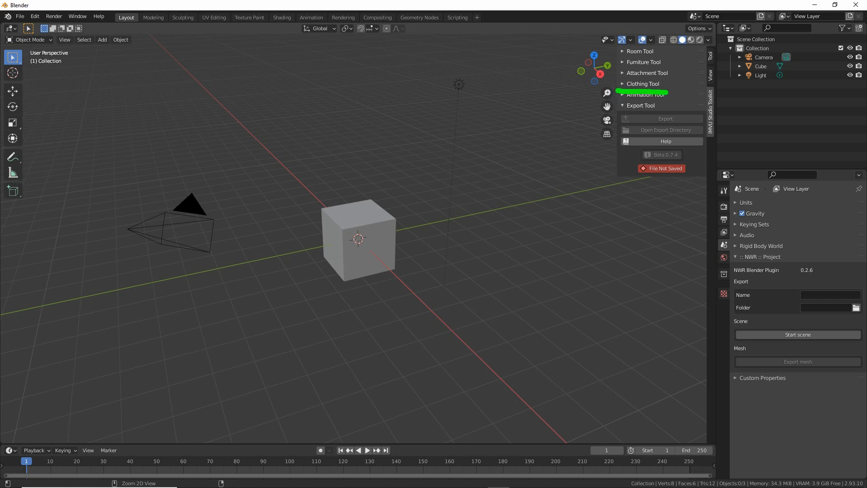
key(Escape)
click(641, 84)
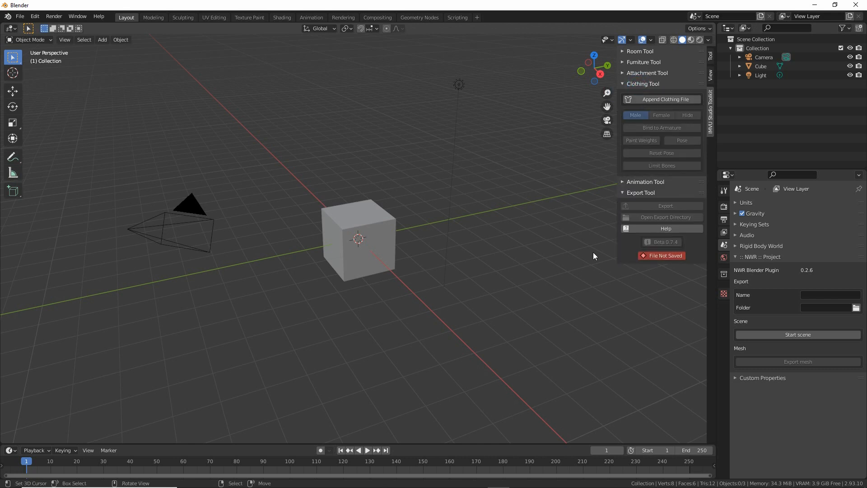
drag(641, 108, 701, 109)
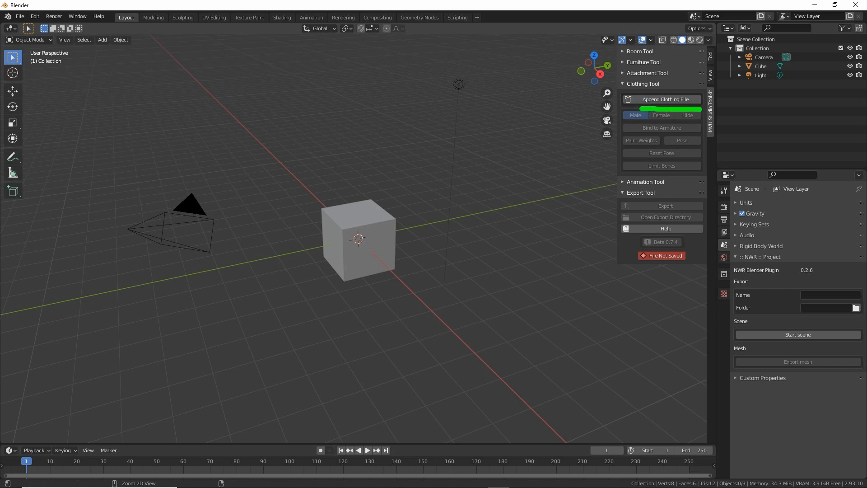
key(Escape)
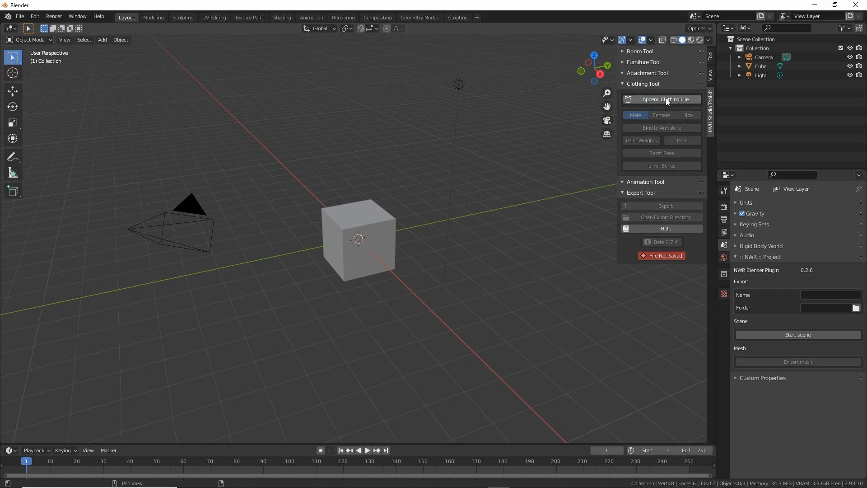
click(665, 100)
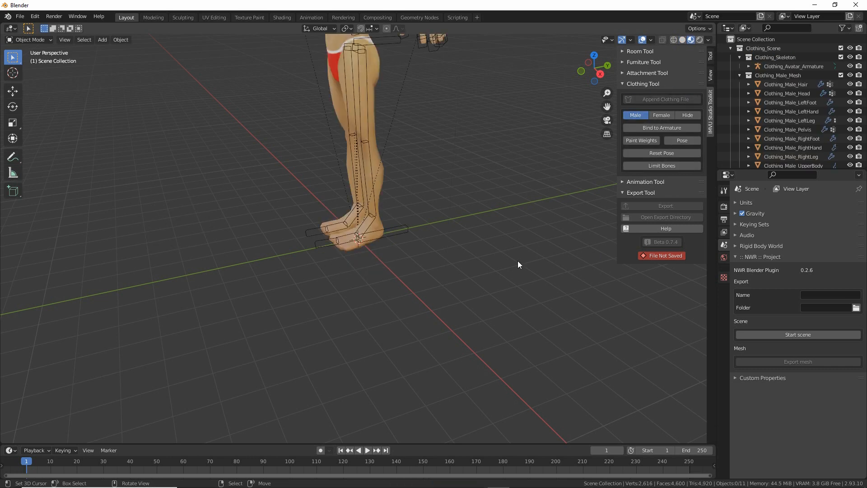
Preview the clothing avatar's Female and Hide display options, and switch back to the Male avatar.
middle_drag(517, 261, 350, 250)
scroll(359, 120, down, 2)
shift+middle_drag(359, 120, 370, 273)
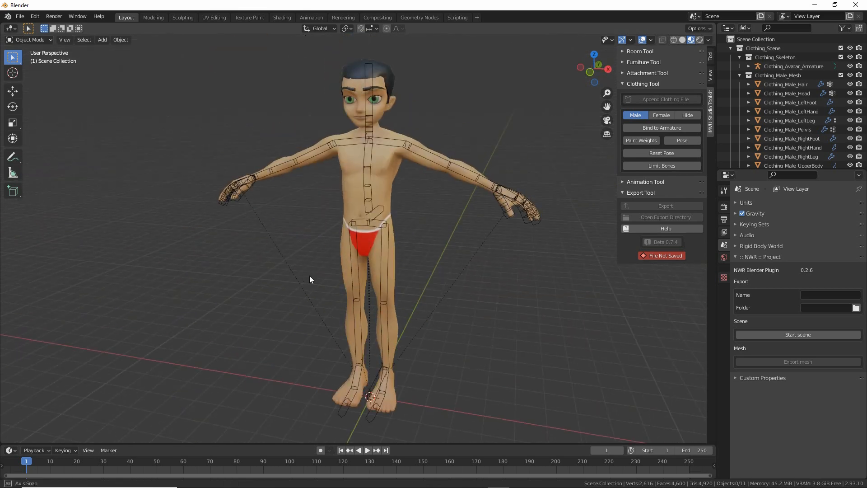
middle_drag(309, 276, 329, 277)
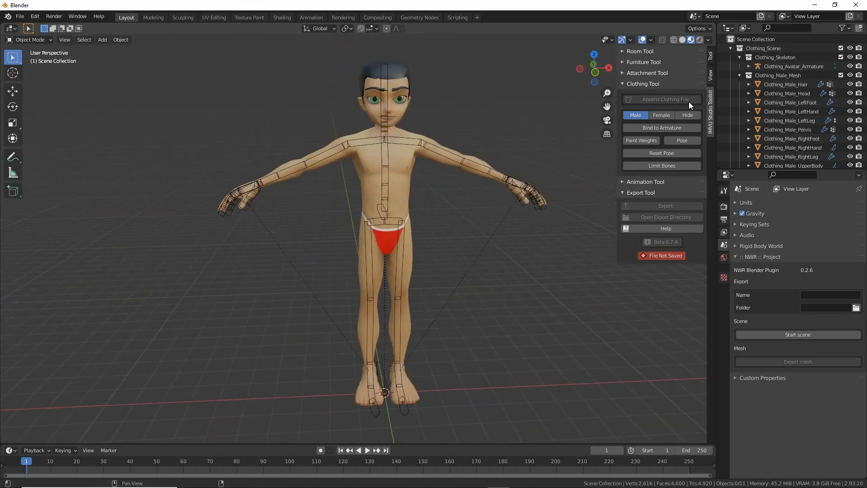
click(664, 114)
click(685, 115)
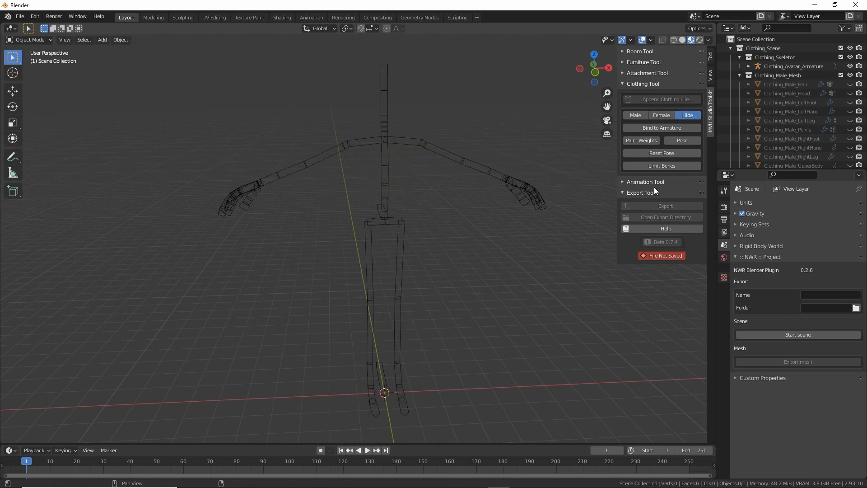
click(656, 115)
click(635, 116)
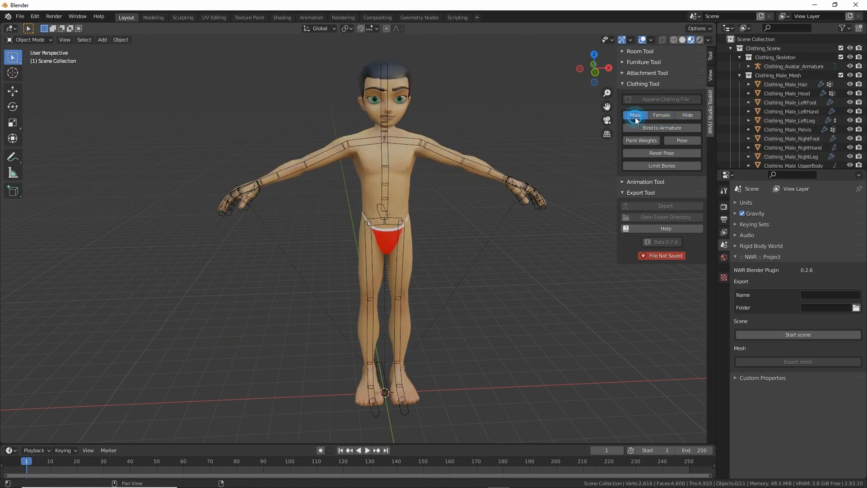
Add a cylinder mesh to the scene with the male avatar.
mouse_move(402, 354)
middle_down()
mouse_move(513, 353)
mouse_move(410, 348)
middle_up()
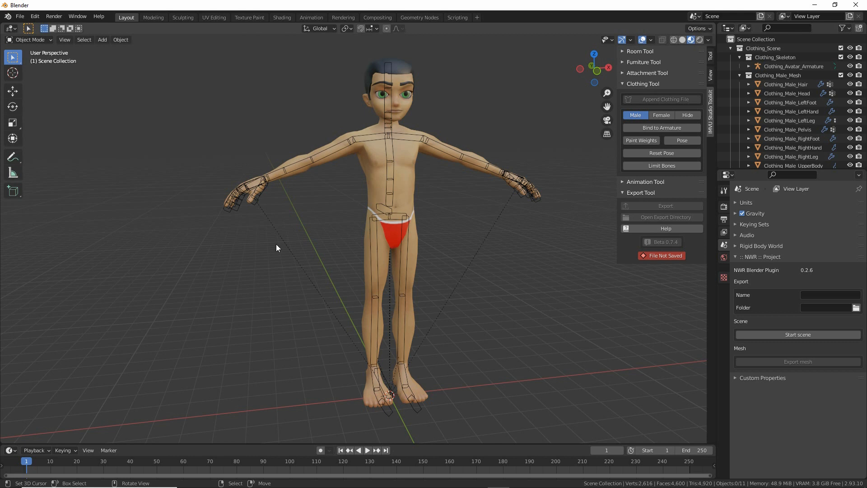
click(100, 40)
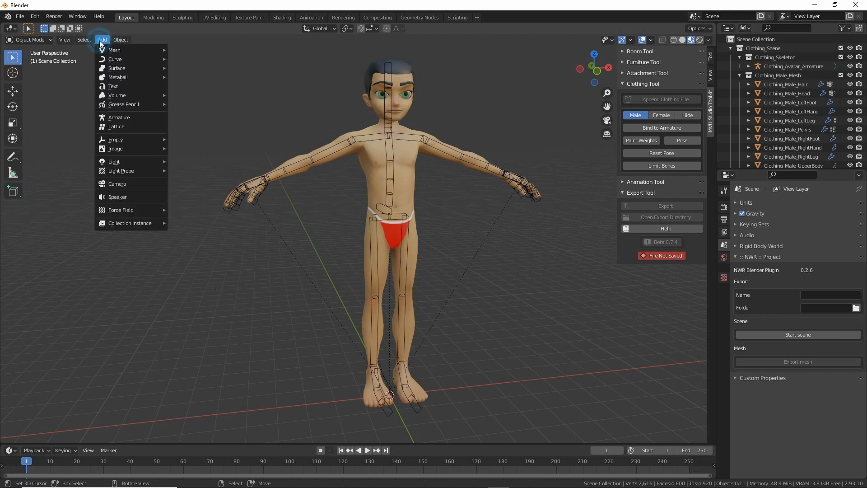
mouse_move(114, 47)
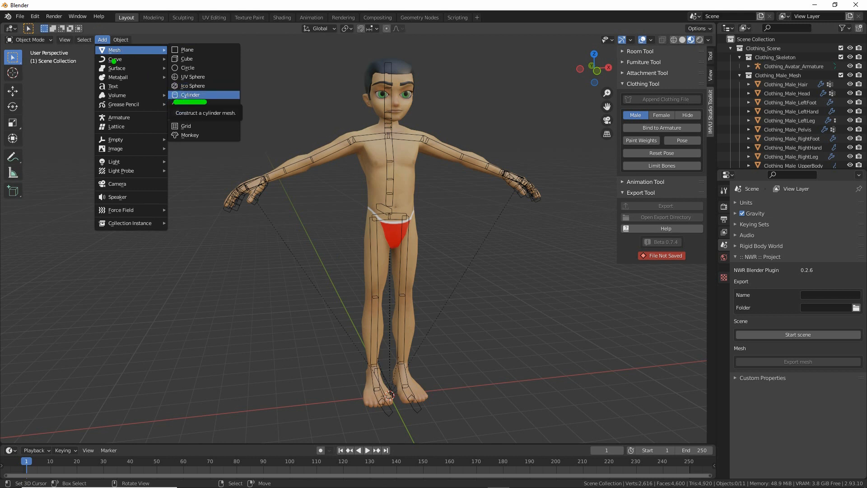
mouse_move(105, 58)
mouse_down()
mouse_move(128, 58)
mouse_move(113, 47)
mouse_up()
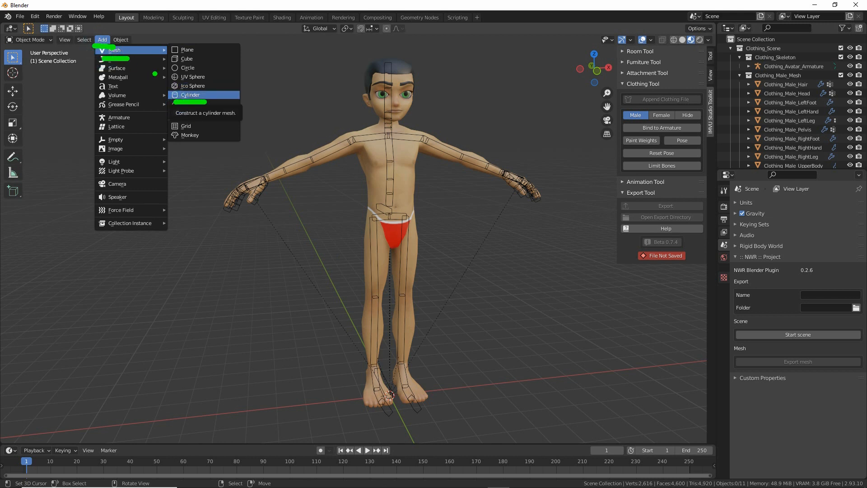
click(191, 95)
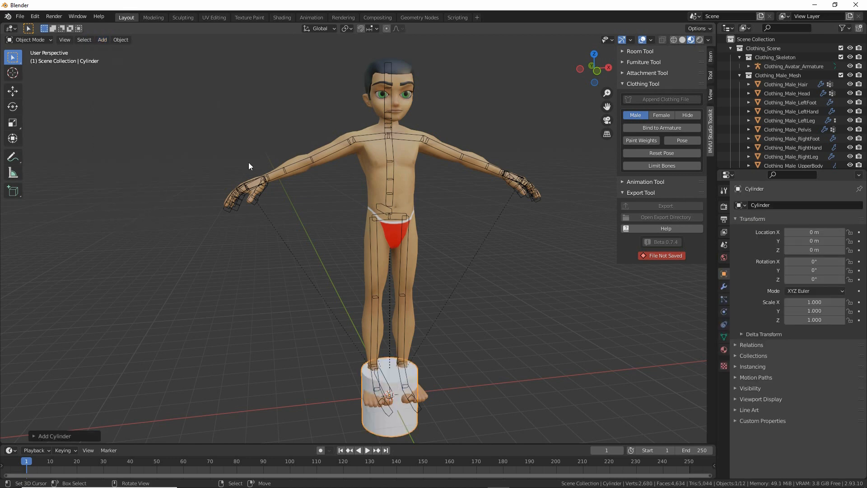
shift+middle_drag(389, 319, 379, 270)
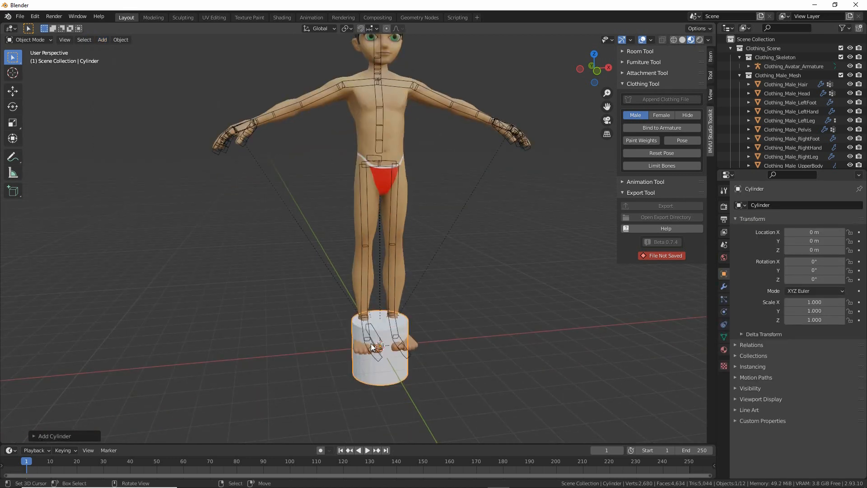
mouse_move(26, 422)
mouse_down()
mouse_move(106, 460)
mouse_move(45, 413)
mouse_up()
drag(42, 445, 67, 445)
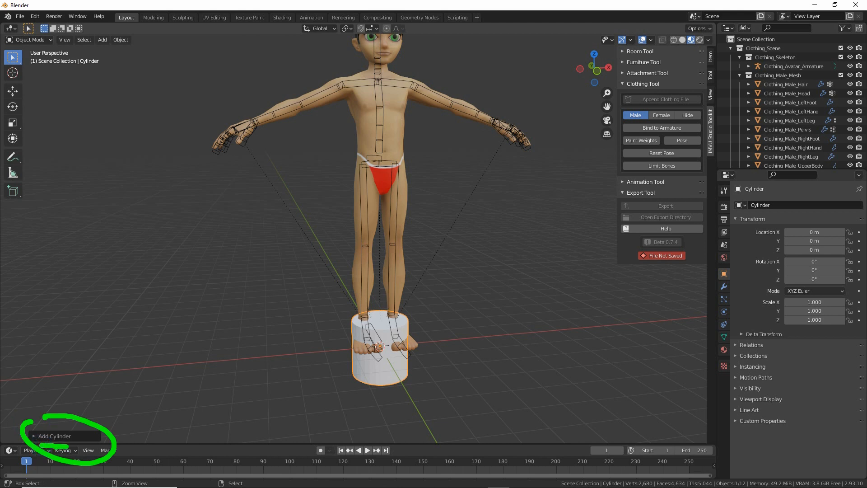
Expand the new cylinder's creation settings and set its vertices to 8.
click(49, 435)
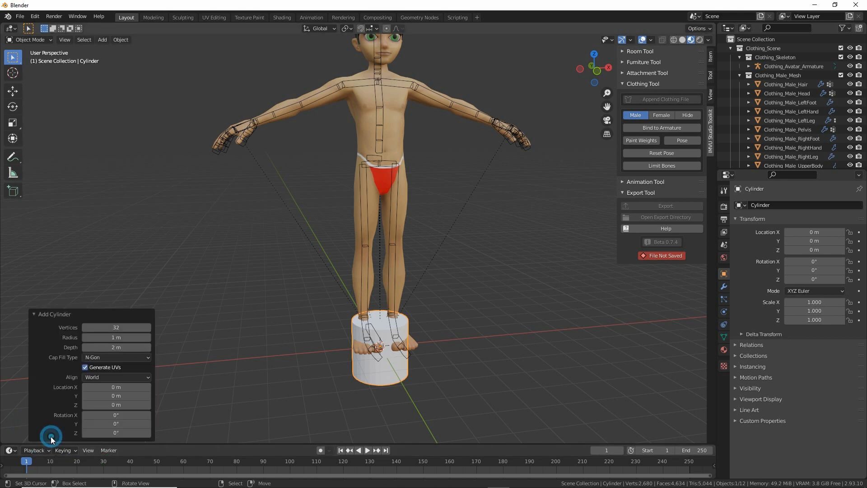
click(124, 329)
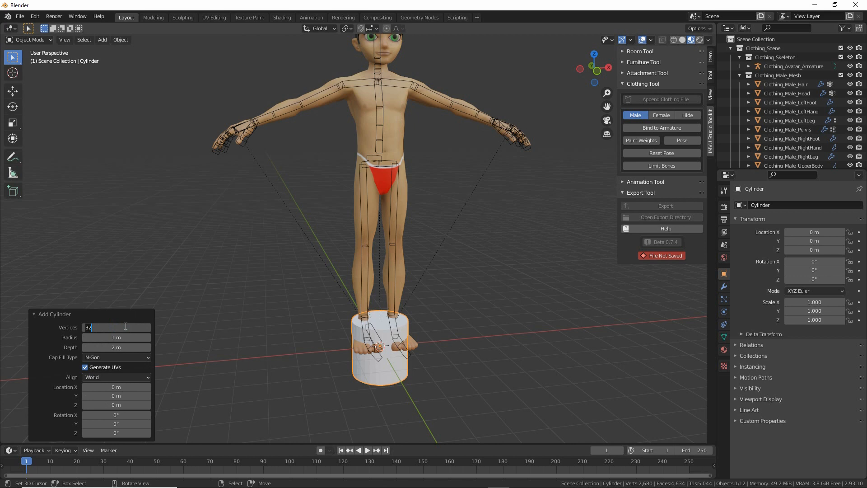
text(8)
key(Return)
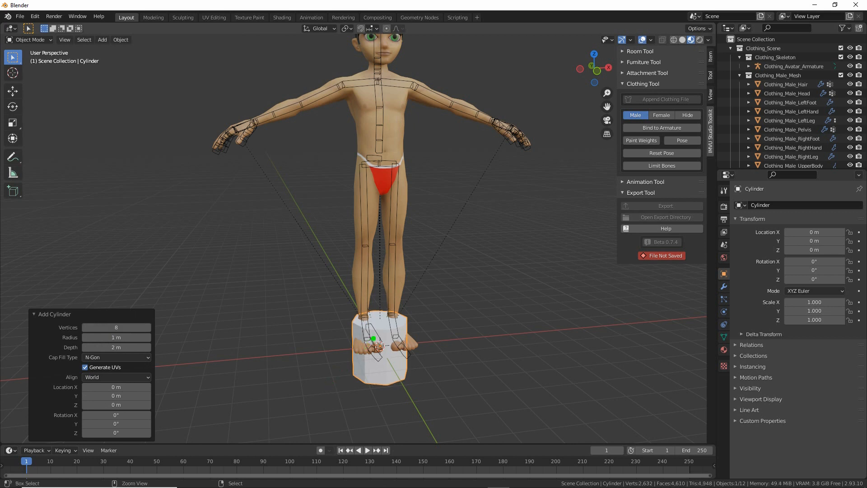
drag(389, 328, 391, 362)
drag(375, 328, 365, 384)
drag(402, 331, 401, 362)
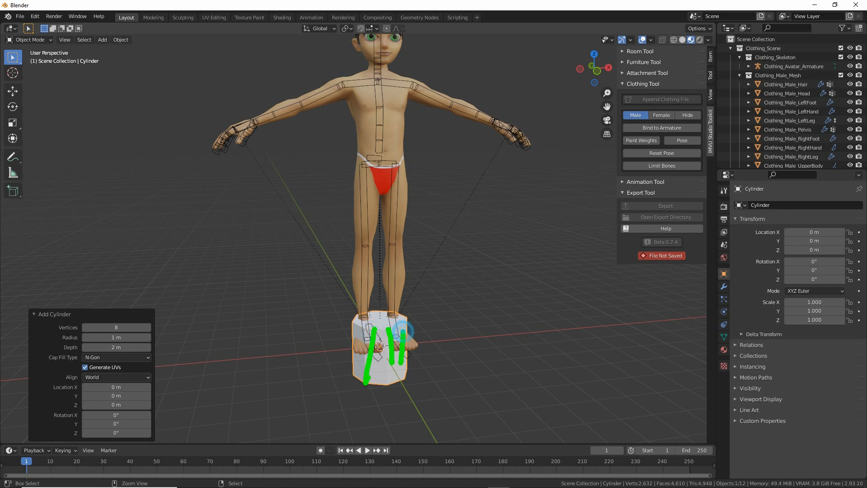
click(401, 368)
key(Escape)
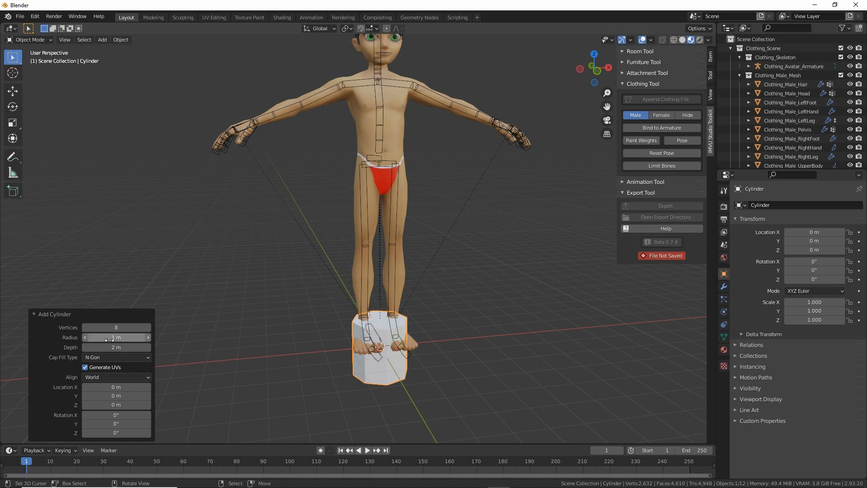
key(ctrl+2)
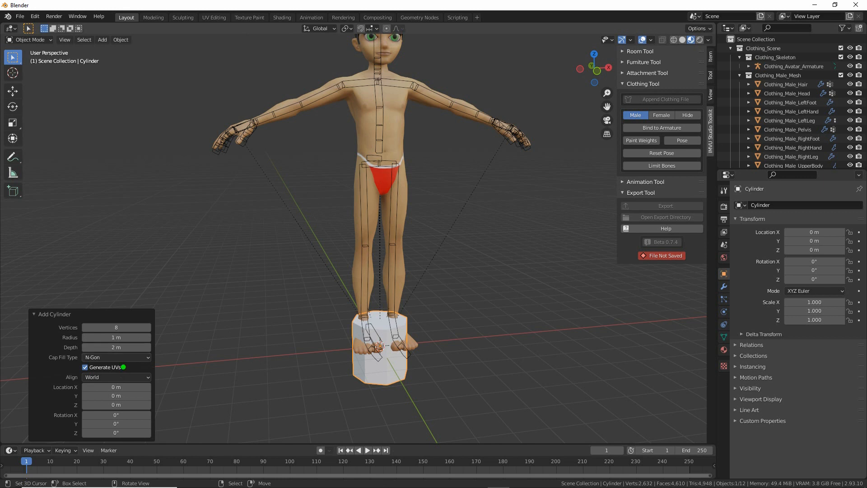
drag(50, 364, 77, 364)
key(Escape)
Set the cylinder's cap fill type to Nothing so both ends are open.
click(104, 358)
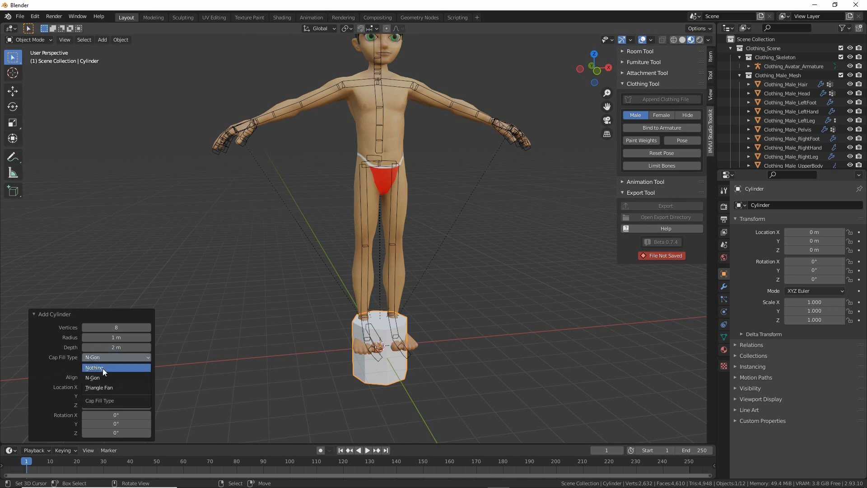
middle_drag(298, 369, 368, 363)
click(99, 358)
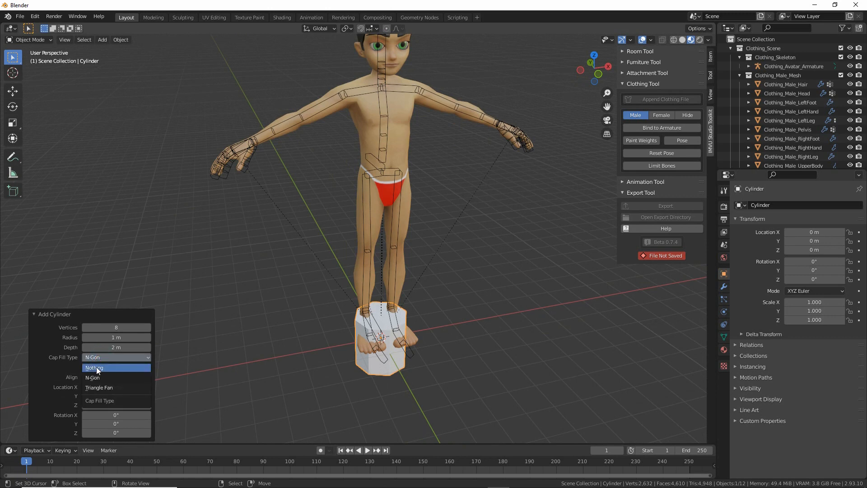
click(96, 367)
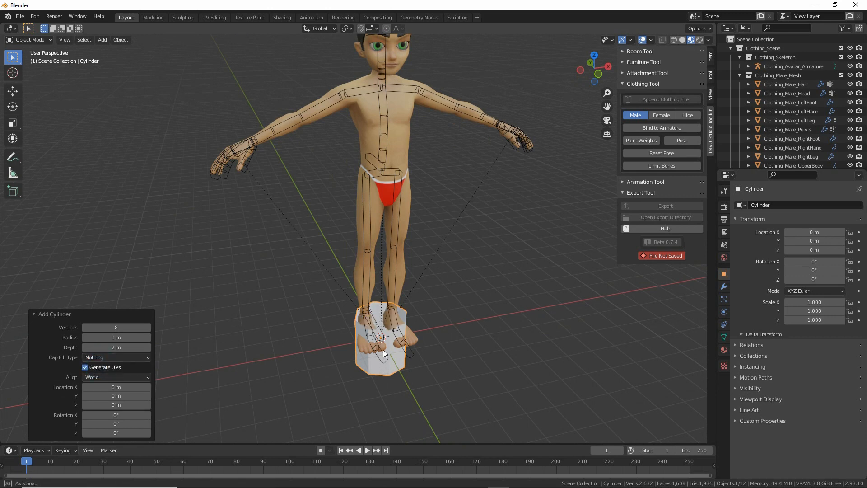
mouse_move(383, 349)
middle_down()
mouse_move(379, 392)
mouse_move(381, 333)
middle_up()
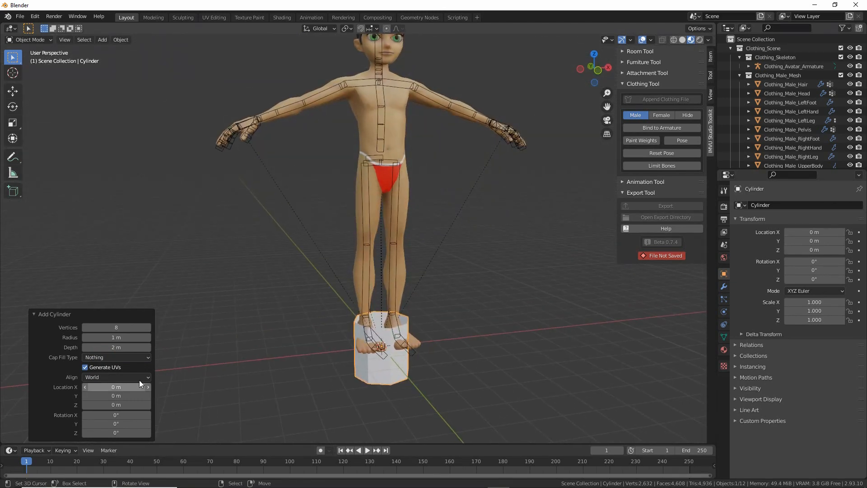
click(110, 368)
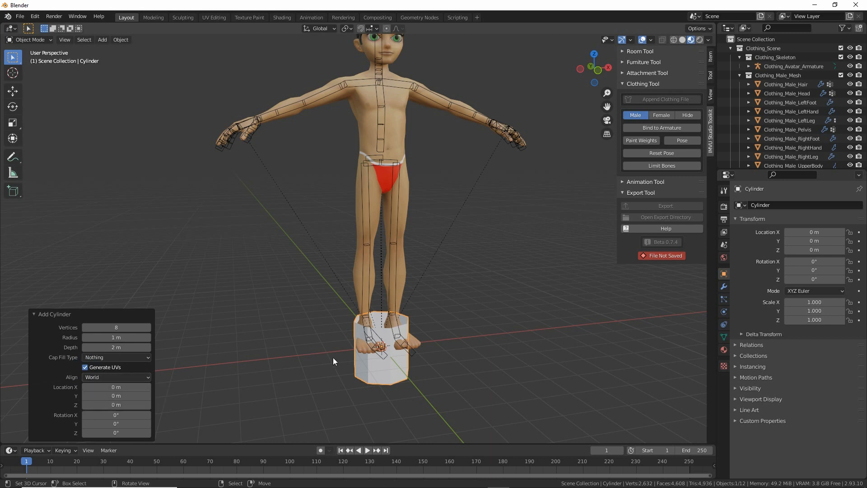
key(ctrl+2)
mouse_move(36, 92)
mouse_down()
mouse_move(46, 113)
mouse_move(31, 92)
mouse_move(57, 93)
mouse_move(49, 140)
mouse_up()
click(48, 147)
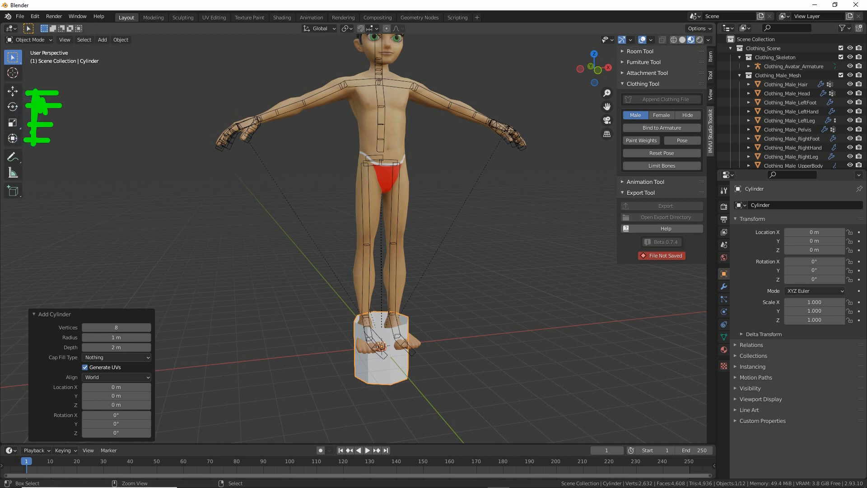
key(Escape)
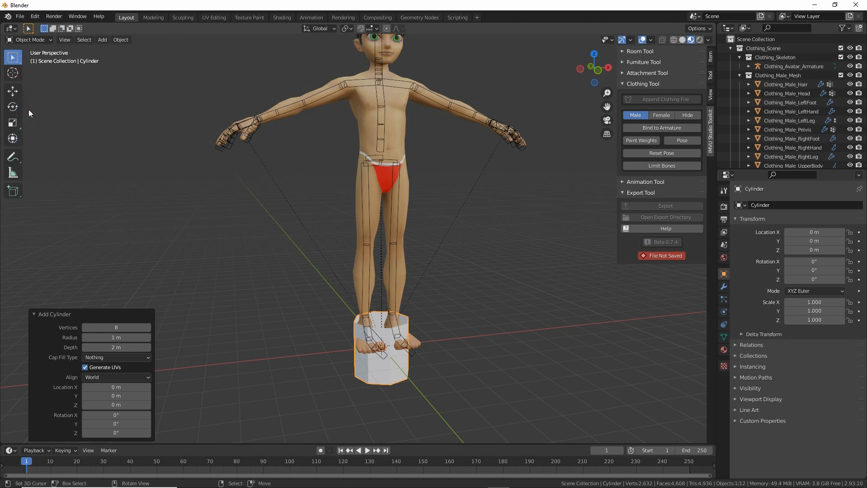
Move the cylinder onto the avatar's right upper arm, at about X -1.86 m and Z 8.57 m.
click(13, 92)
drag(383, 302, 354, 63)
scroll(356, 126, up, 8)
shift+middle_drag(392, 296, 305, 260)
drag(406, 211, 299, 214)
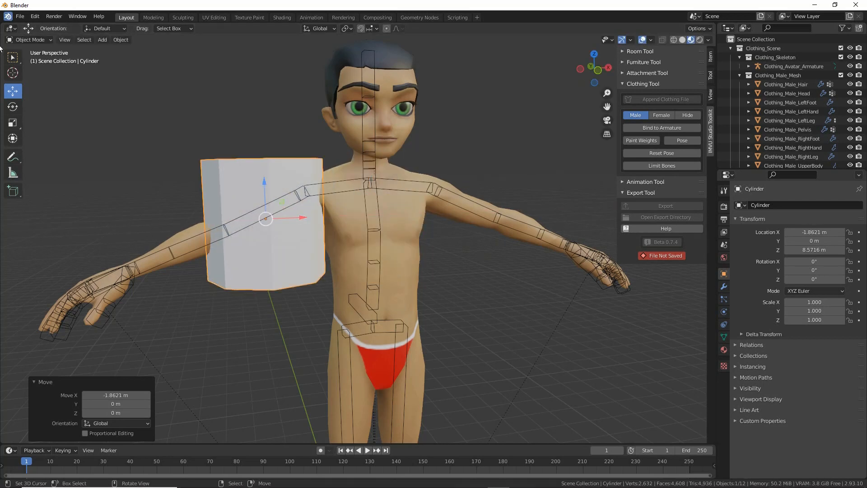
Rotate the cylinder to align with the upper arm, to about 21° in X, 65° in Y and 26° in Z.
click(13, 106)
drag(239, 186, 285, 176)
drag(259, 222, 264, 224)
middle_drag(270, 238, 279, 245)
scroll(279, 244, up, 1)
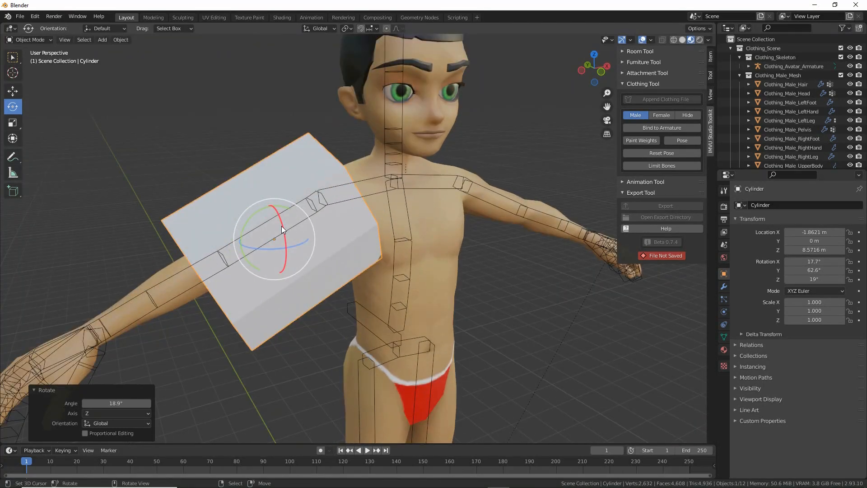
drag(281, 226, 248, 219)
middle_drag(248, 219, 358, 297)
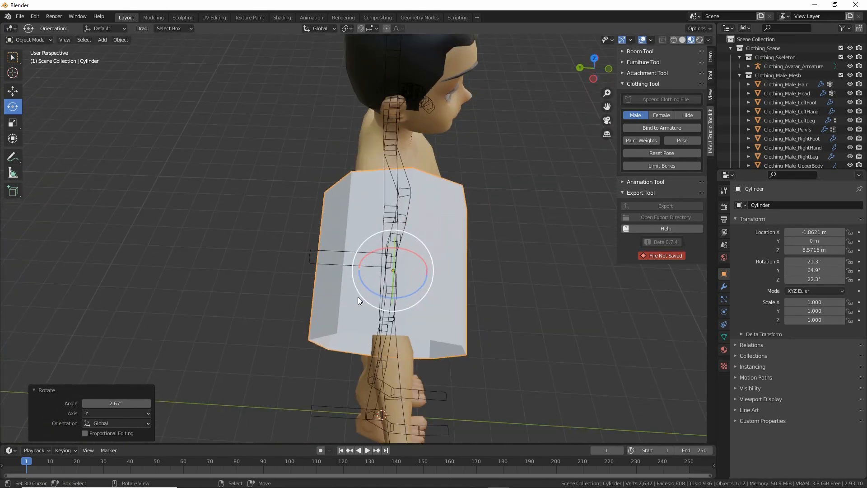
drag(375, 294, 372, 294)
middle_drag(372, 293, 45, 135)
Scale the cylinder down uniformly to about 0.432 so it fits around the upper arm.
click(15, 123)
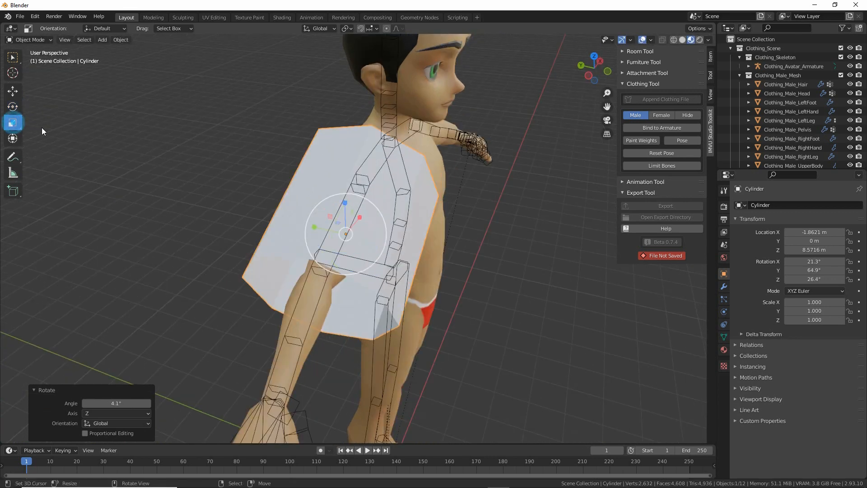
drag(32, 104, 30, 91)
middle_drag(335, 269, 329, 230)
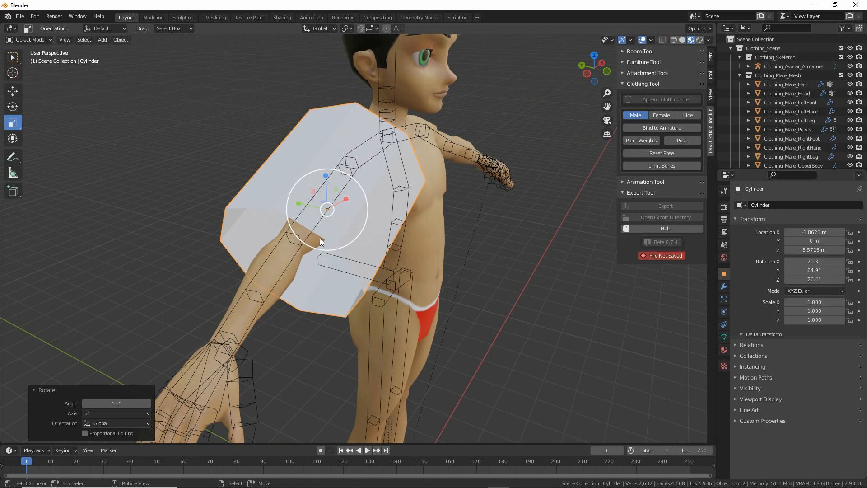
mouse_move(328, 173)
mouse_down()
mouse_move(314, 172)
mouse_move(335, 235)
mouse_move(320, 190)
mouse_up()
key(Escape)
key(s)
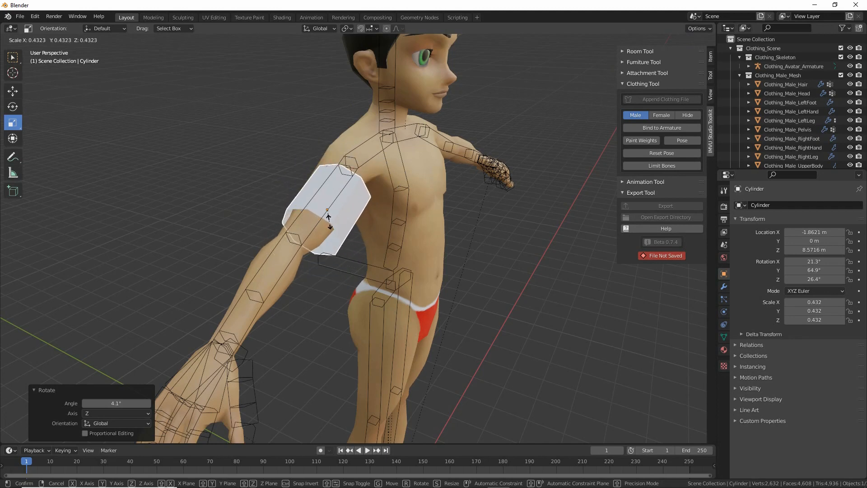
click(328, 219)
middle_drag(335, 224, 352, 252)
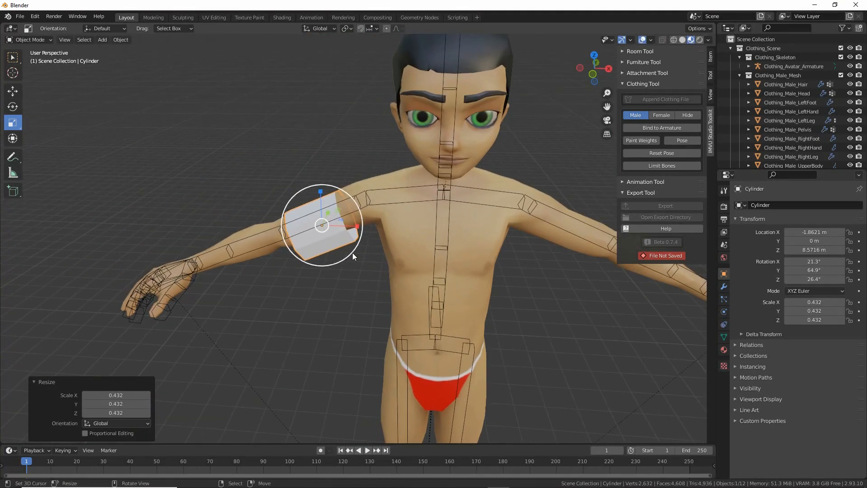
scroll(352, 253, up, 2)
middle_drag(312, 219, 321, 213)
key(ctrl+2)
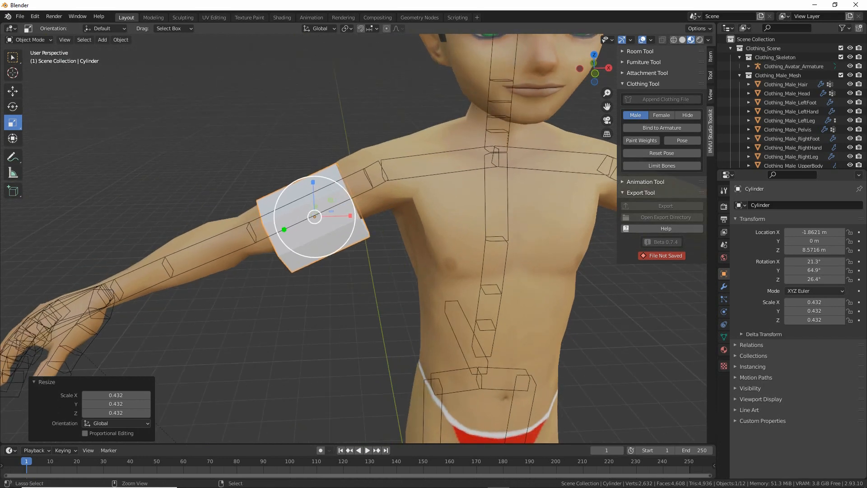
mouse_move(283, 230)
mouse_down()
mouse_move(345, 203)
mouse_move(339, 197)
mouse_up()
drag(279, 234, 307, 234)
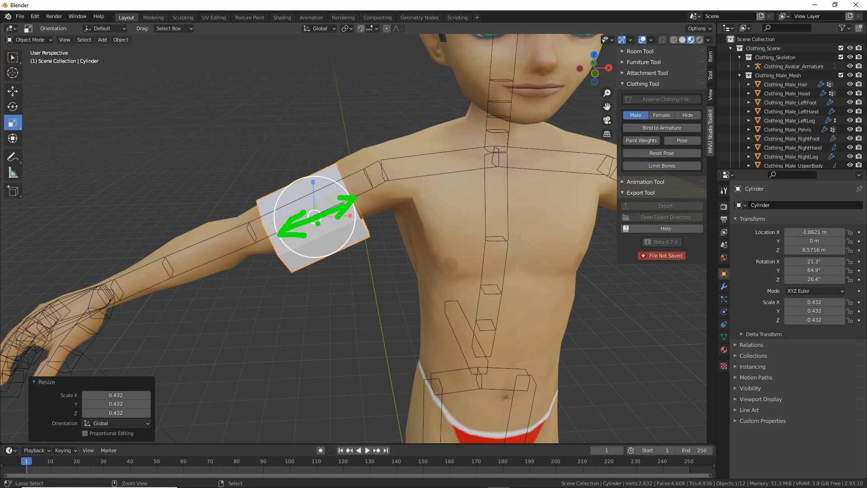
key(Escape)
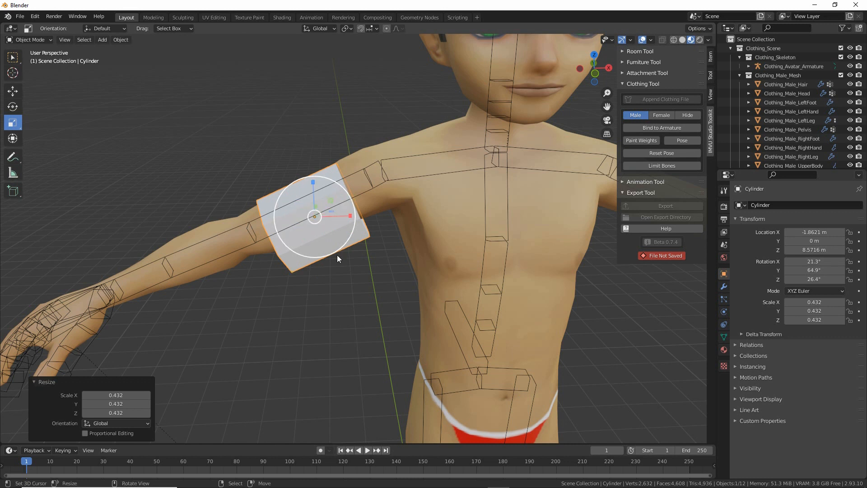
drag(312, 219, 370, 219)
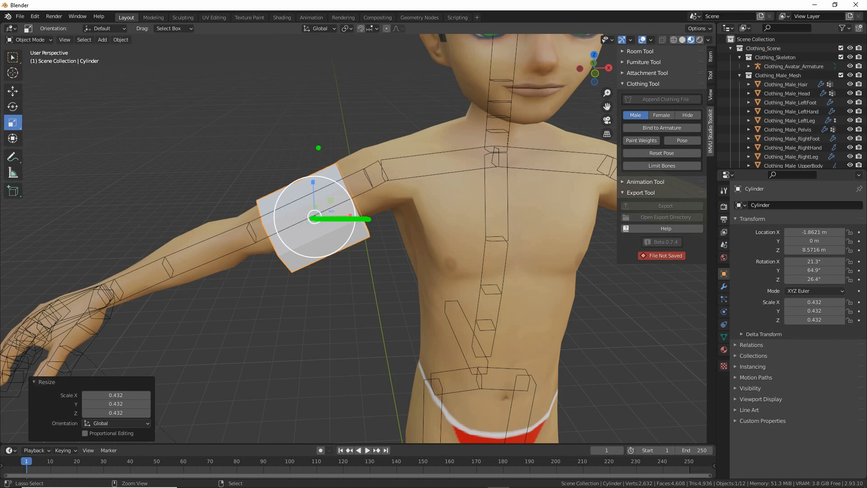
mouse_move(319, 147)
mouse_down()
mouse_move(315, 211)
mouse_move(320, 145)
mouse_move(329, 157)
mouse_up()
drag(358, 205, 374, 226)
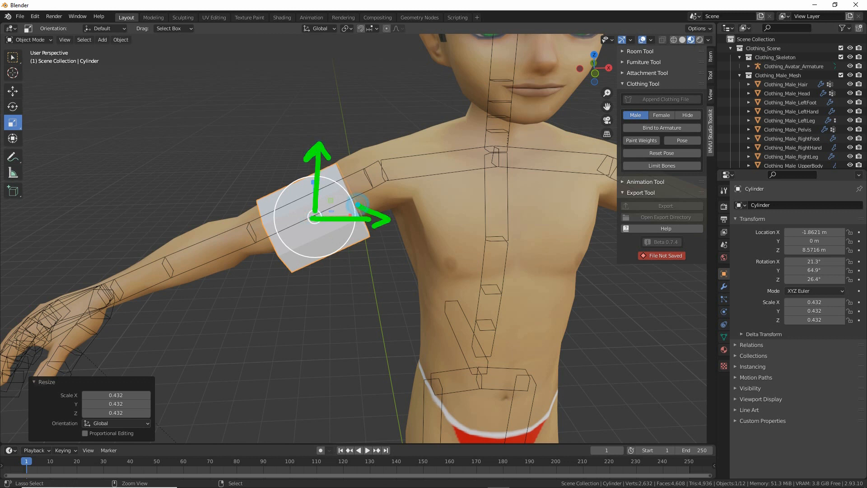
drag(382, 283, 392, 397)
drag(367, 305, 383, 279)
drag(383, 280, 403, 297)
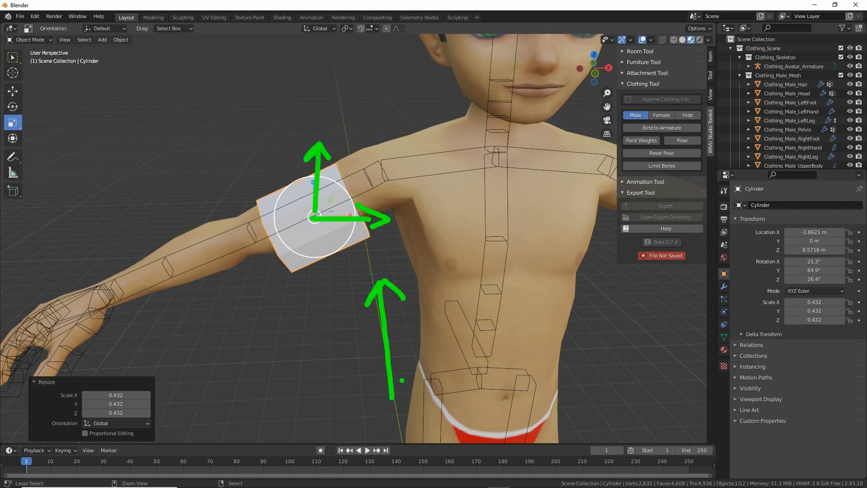
drag(391, 399, 482, 401)
drag(500, 403, 474, 391)
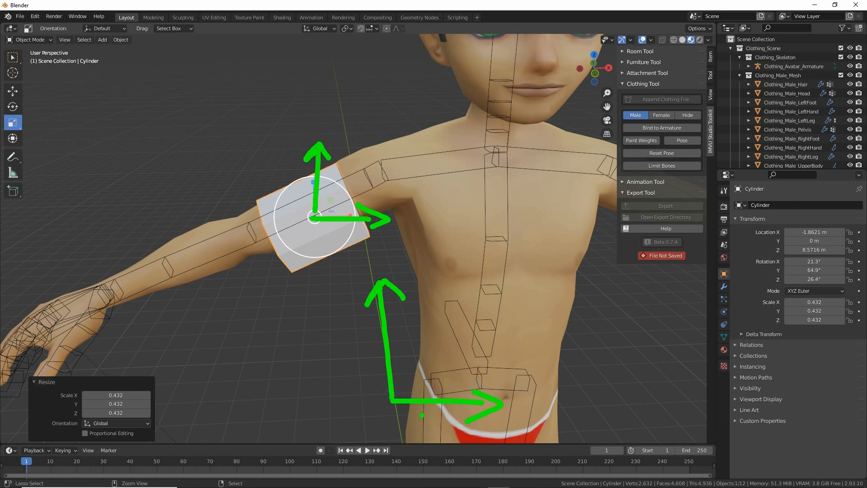
key(Escape)
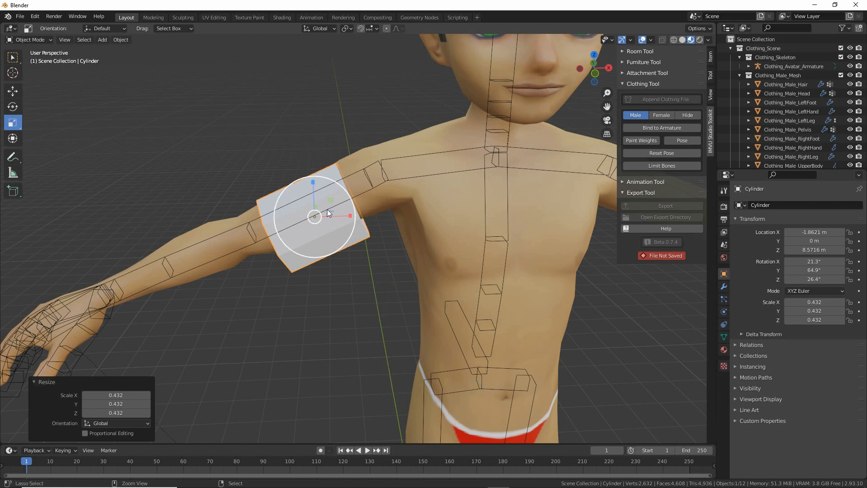
mouse_move(297, 224)
mouse_down()
mouse_move(355, 200)
mouse_move(289, 229)
mouse_move(306, 233)
mouse_up()
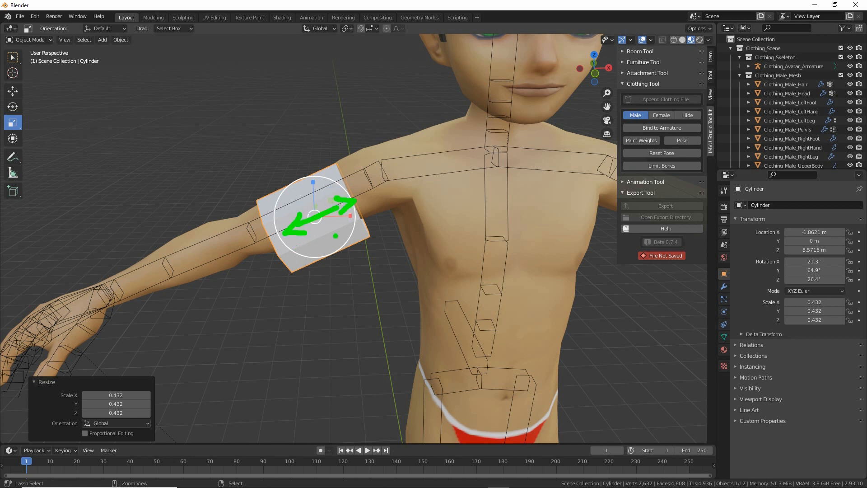
key(Escape)
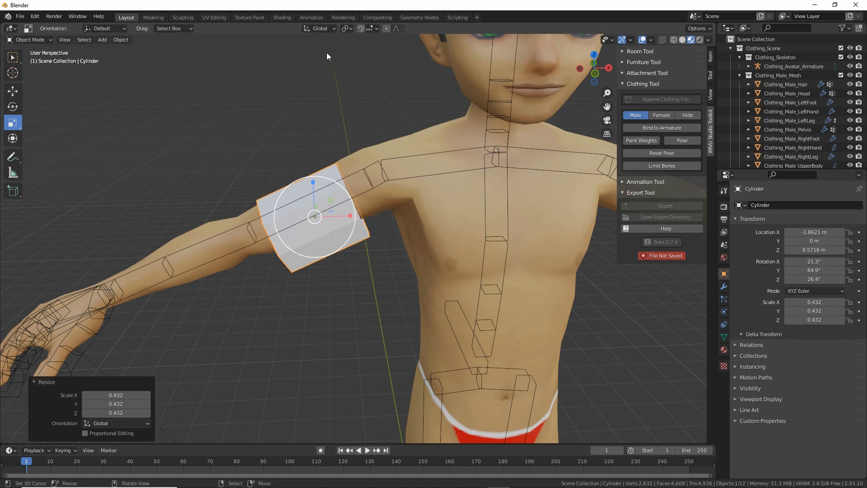
drag(300, 37, 343, 38)
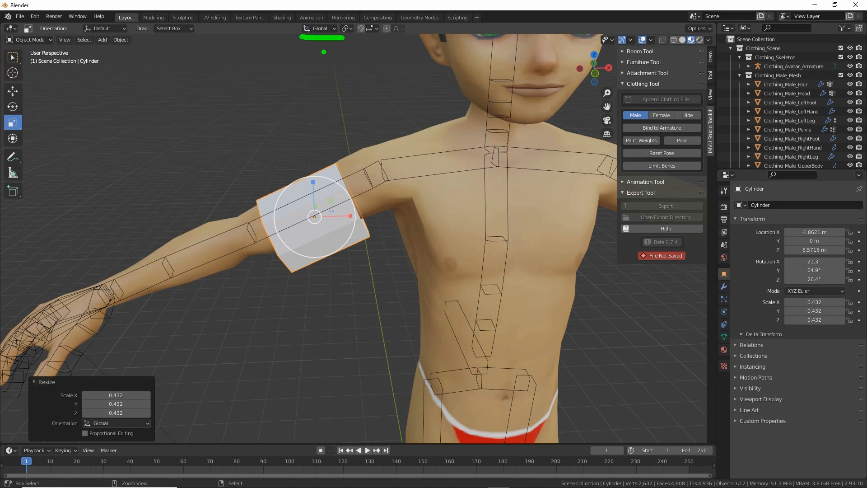
key(Escape)
Switch the transform orientation to Local, trying Normal for comparison, so the scale axes follow the cylinder on the arm.
click(324, 29)
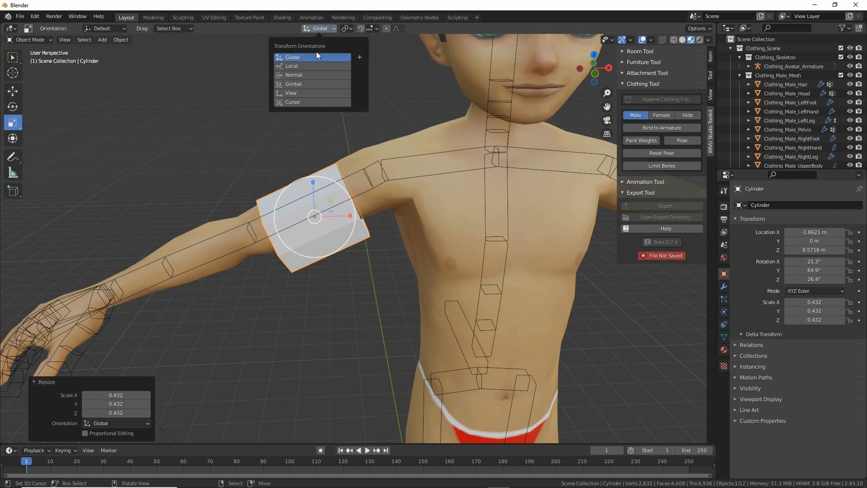
click(300, 66)
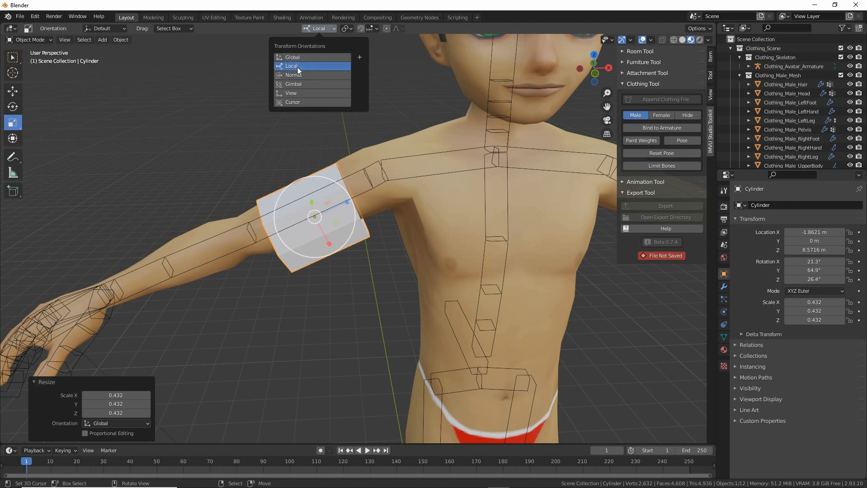
click(299, 75)
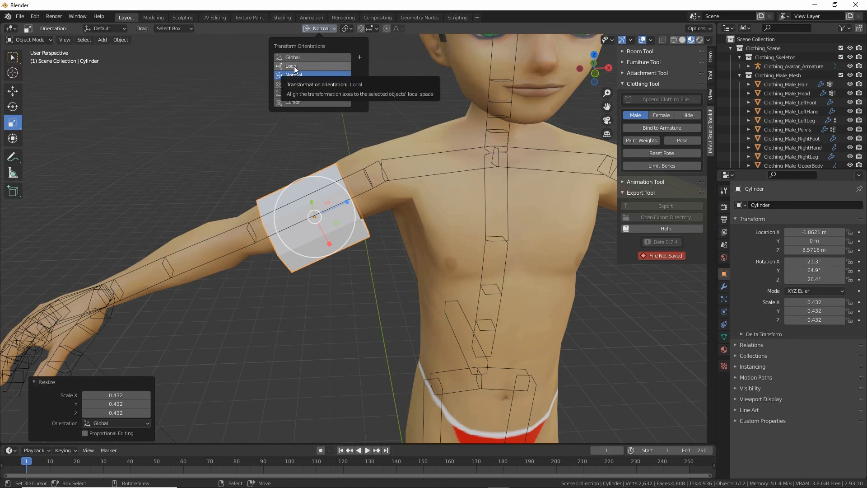
click(294, 66)
mouse_move(344, 260)
middle_down()
mouse_move(407, 283)
mouse_move(359, 261)
middle_up()
scroll(356, 264, up, 3)
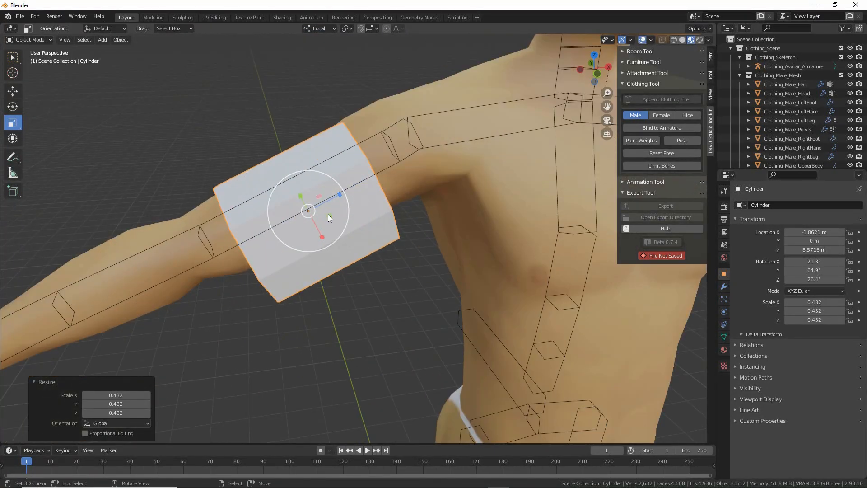
Scale the cylinder along its local Z axis to about 0.177, making it a narrow band around the arm.
mouse_move(325, 214)
mouse_down()
mouse_move(355, 201)
mouse_move(349, 209)
mouse_up()
mouse_move(294, 225)
mouse_down()
mouse_move(263, 243)
mouse_move(326, 262)
mouse_move(334, 255)
mouse_up()
key(Escape)
middle_drag(338, 226, 342, 229)
drag(346, 209, 327, 220)
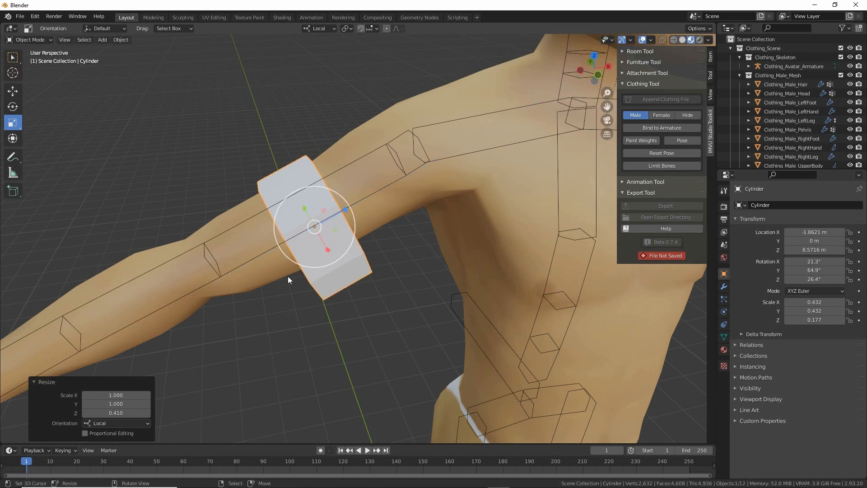
Move the band along its local axes to centre it on the upper arm, at about Y 0.089 m and Z 8.589 m.
middle_drag(288, 276, 413, 299)
click(14, 95)
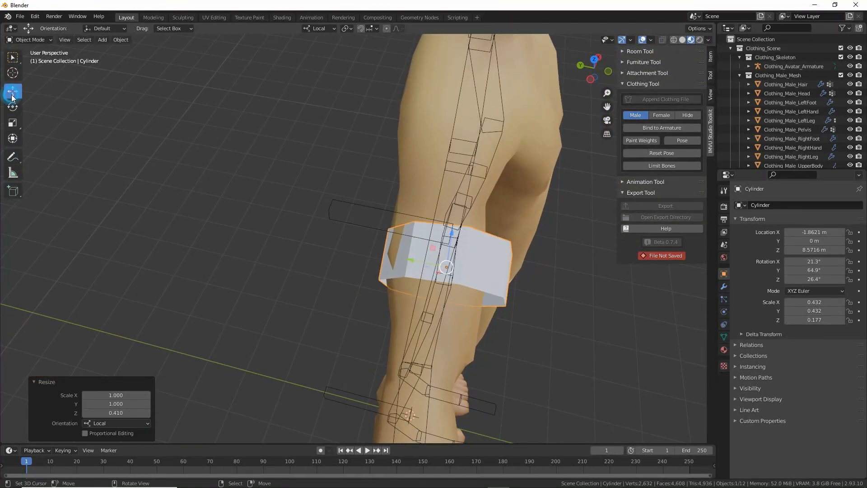
drag(413, 259, 400, 256)
middle_drag(400, 256, 264, 230)
drag(304, 186, 322, 173)
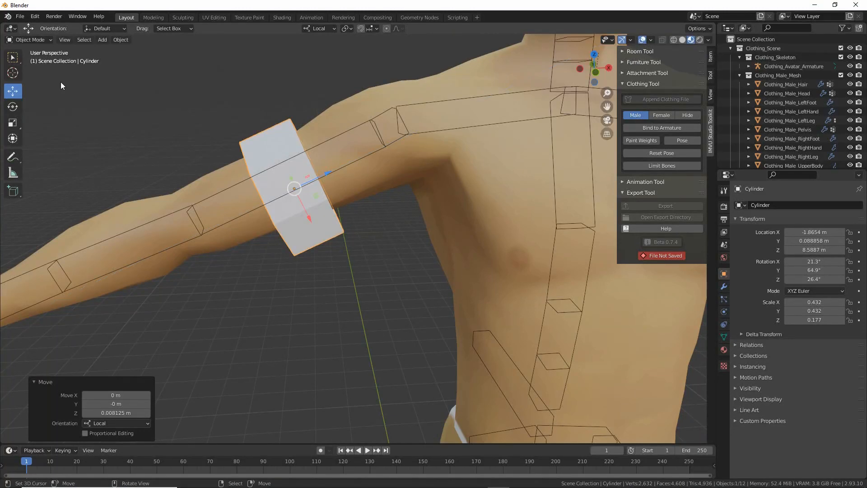
Scale the band down uniformly to about 0.379 in X and Y and 0.155 in Z, and shift it to about Y 0.076 m.
click(15, 128)
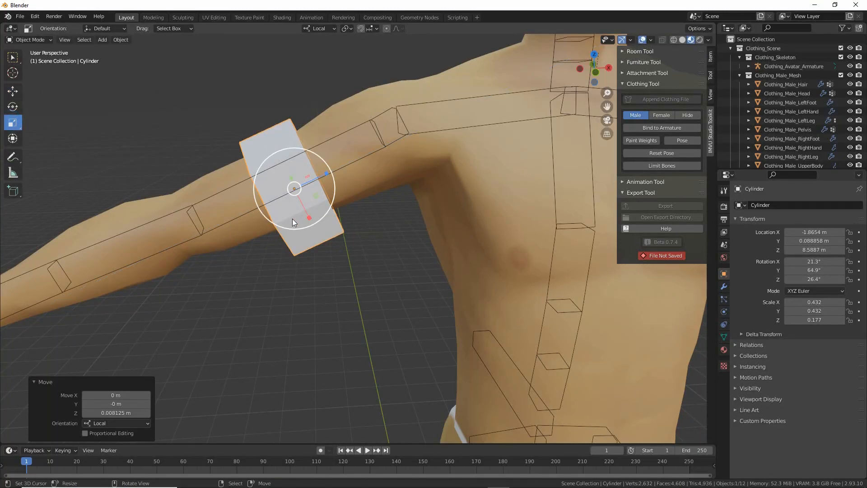
drag(291, 219, 291, 213)
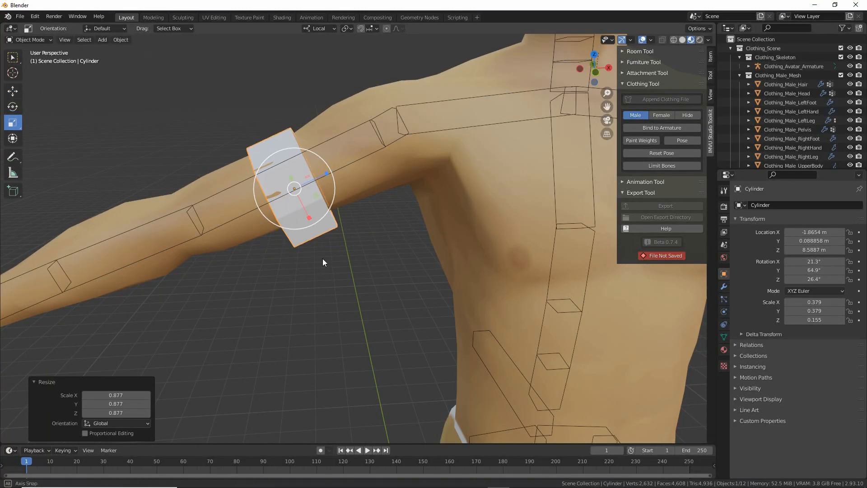
middle_drag(322, 258, 382, 286)
click(13, 91)
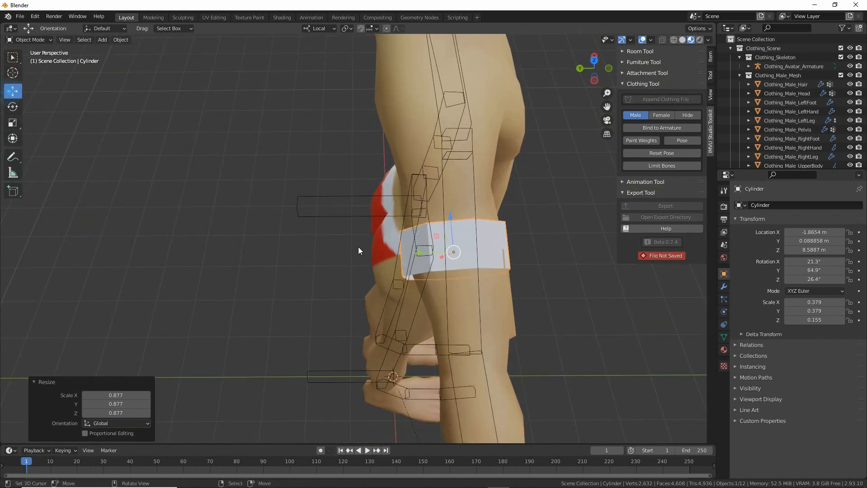
drag(418, 252, 465, 285)
Rotate the band to about 20° X, 68° Y and 29° Z, and move it about -0.037 m along its local X axis.
click(13, 106)
middle_drag(466, 285, 365, 231)
drag(312, 173, 312, 153)
click(13, 91)
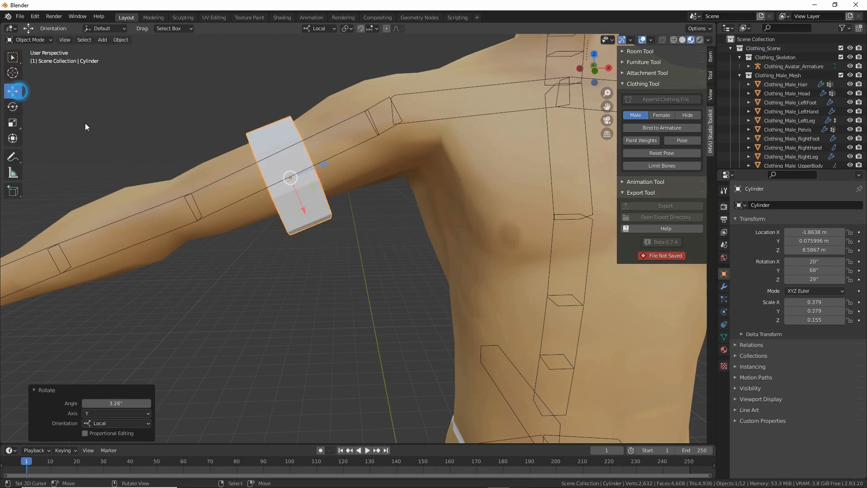
drag(304, 204, 299, 204)
middle_drag(300, 205, 366, 247)
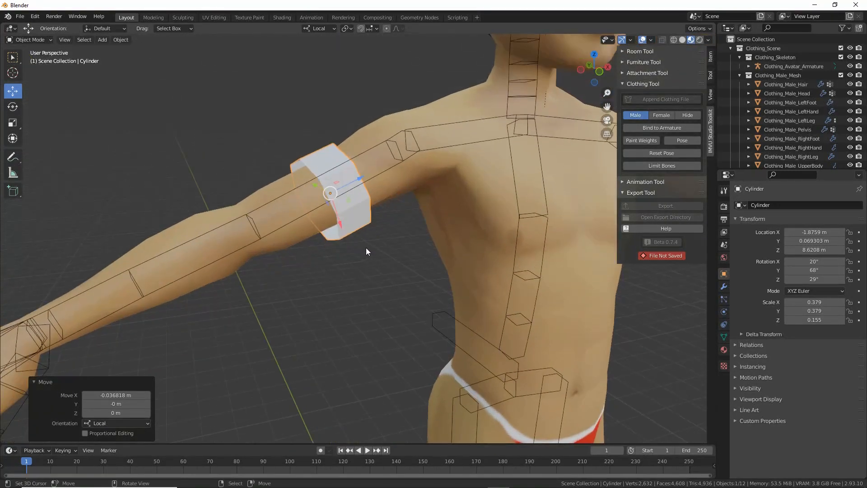
middle_drag(436, 214, 403, 286)
scroll(403, 286, down, 5)
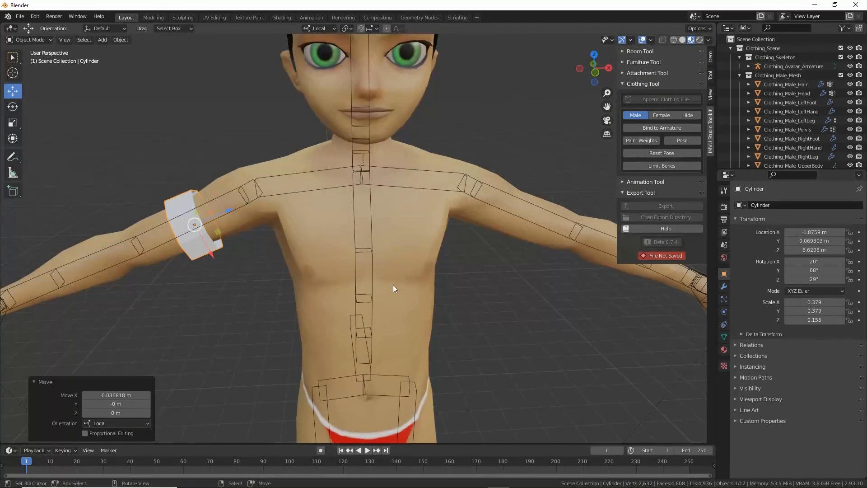
scroll(376, 291, up, 2)
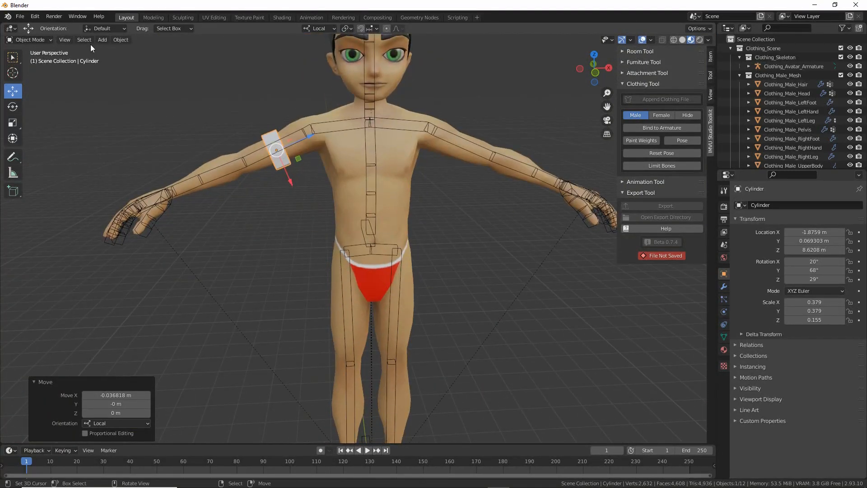
click(102, 40)
mouse_move(111, 50)
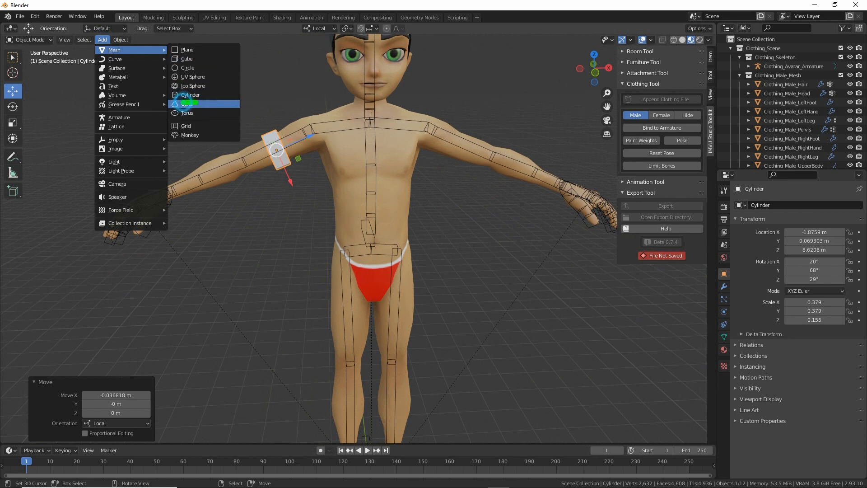
mouse_move(142, 105)
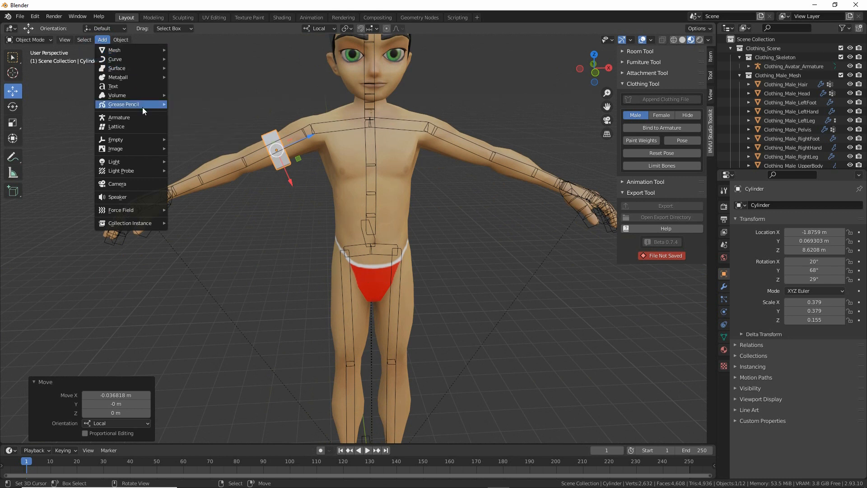
middle_drag(283, 179, 259, 136)
drag(259, 121, 251, 107)
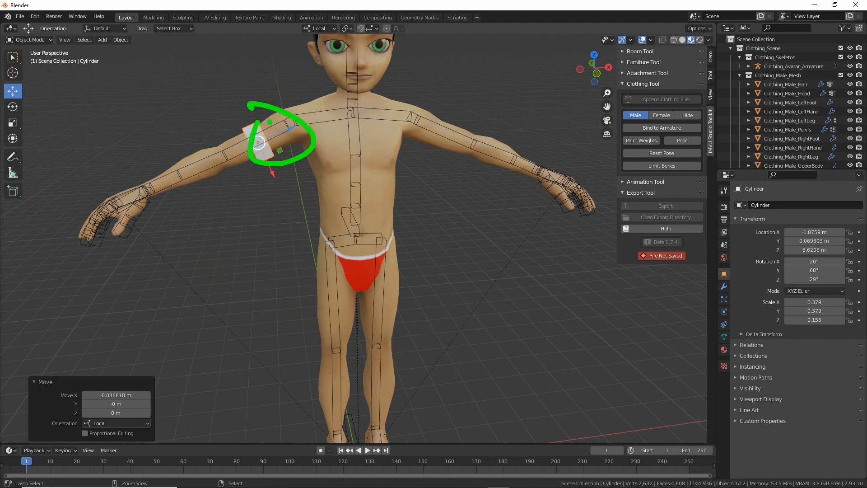
mouse_move(296, 134)
mouse_down()
mouse_move(289, 128)
mouse_move(438, 94)
mouse_move(433, 121)
mouse_up()
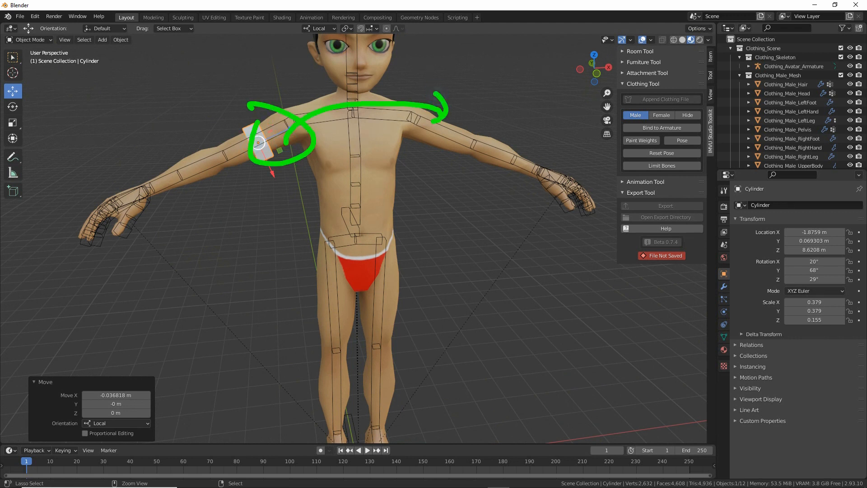
mouse_move(312, 234)
mouse_down()
mouse_move(355, 358)
mouse_move(361, 404)
mouse_move(380, 391)
mouse_up()
drag(307, 251, 343, 258)
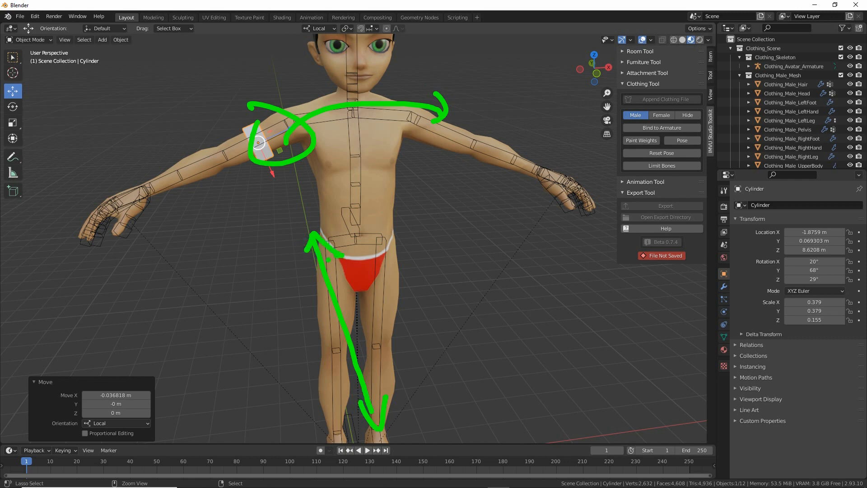
mouse_move(445, 110)
mouse_down()
mouse_move(451, 125)
mouse_move(435, 156)
mouse_up()
drag(440, 136, 453, 130)
key(Escape)
middle_drag(454, 217, 447, 241)
shift+middle_drag(398, 331, 378, 296)
scroll(379, 297, down, 1)
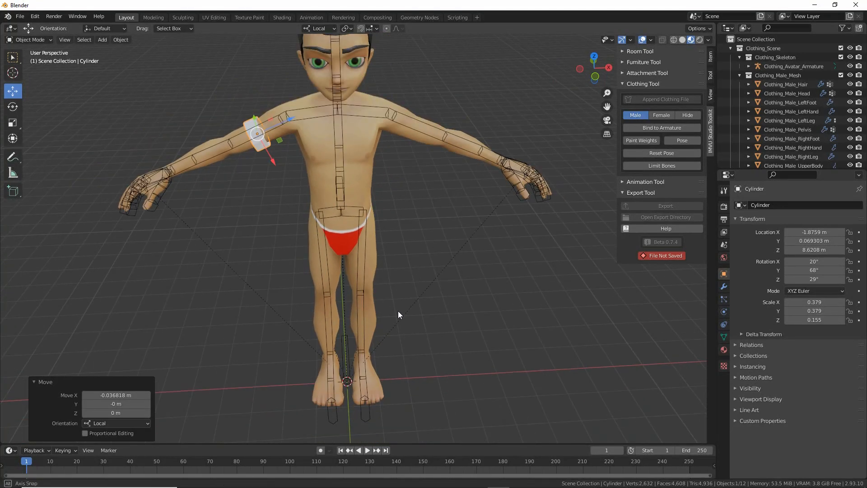
scroll(397, 310, down, 1)
mouse_move(353, 367)
mouse_down()
mouse_move(328, 399)
mouse_move(362, 357)
mouse_move(345, 362)
mouse_up()
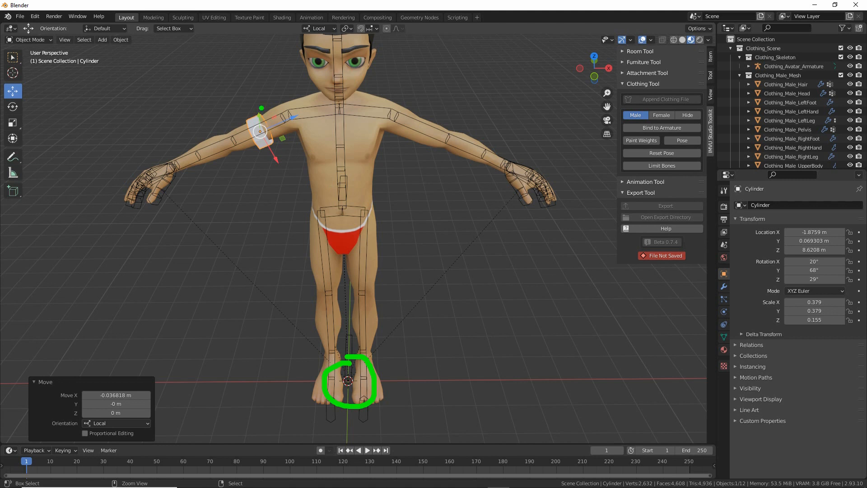
drag(342, 132, 346, 242)
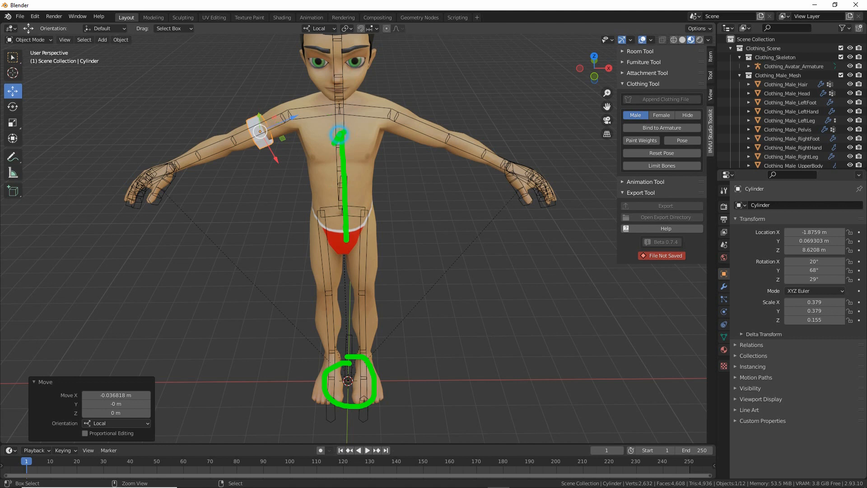
mouse_move(262, 124)
mouse_down()
mouse_move(286, 104)
mouse_move(395, 115)
mouse_move(416, 127)
mouse_up()
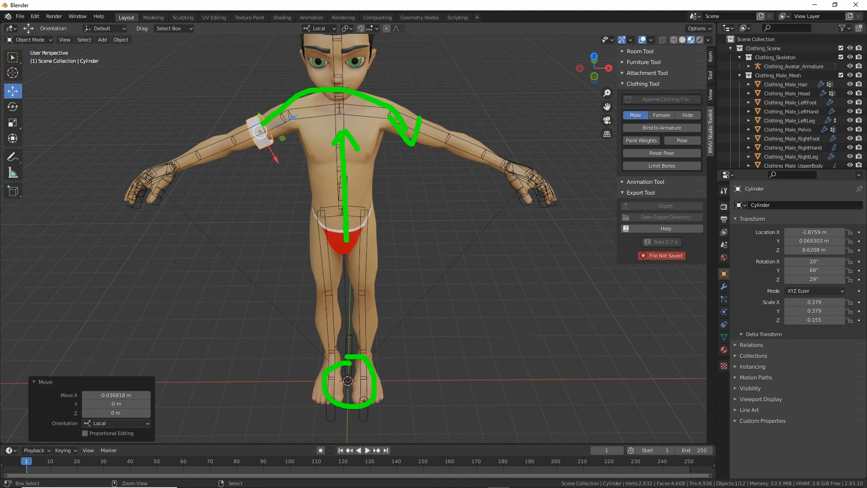
drag(349, 278, 347, 360)
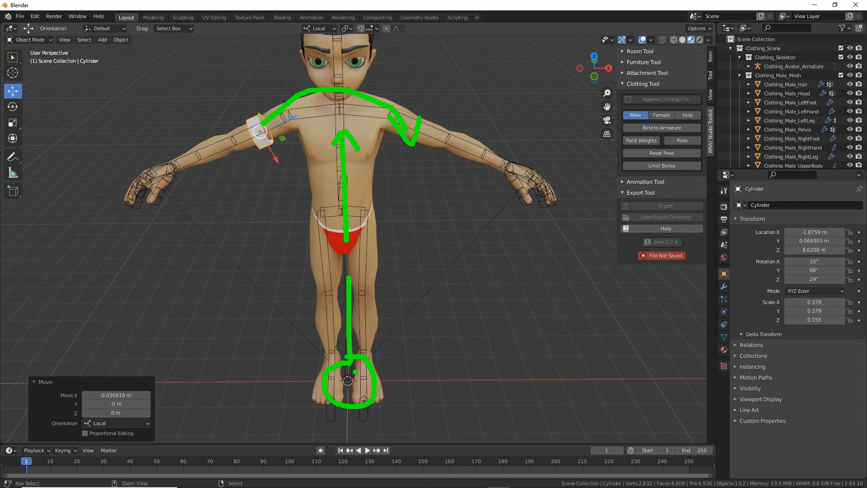
mouse_move(344, 396)
mouse_down()
mouse_move(344, 420)
mouse_move(346, 396)
mouse_move(357, 402)
mouse_up()
key(Escape)
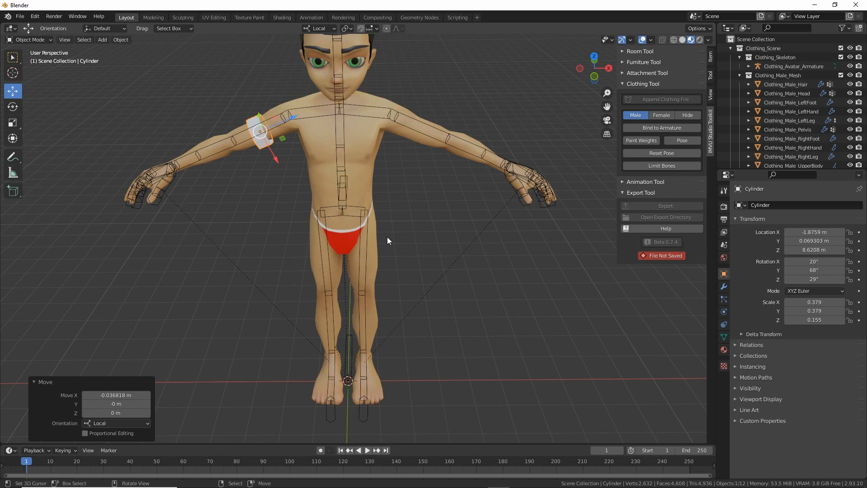
mouse_move(347, 38)
mouse_down()
mouse_move(354, 35)
mouse_move(344, 40)
mouse_up()
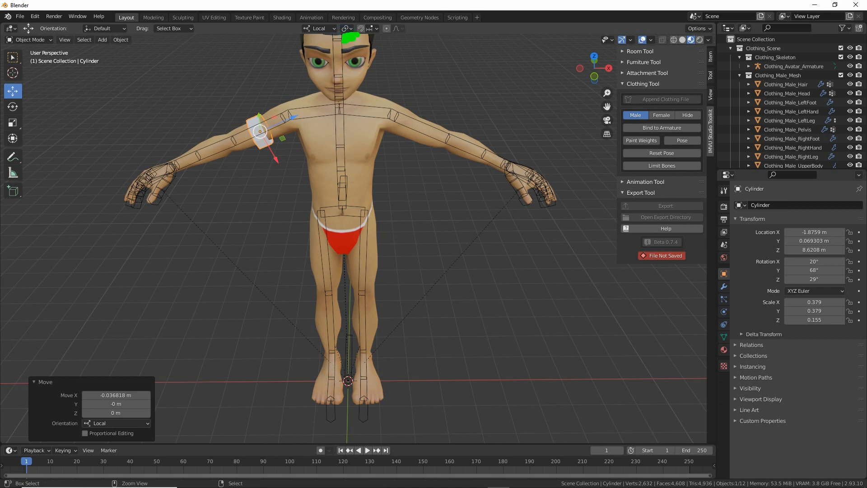
key(Escape)
Set the transform pivot point to 3D Cursor so the band transforms around the point between the avatar's feet.
click(349, 29)
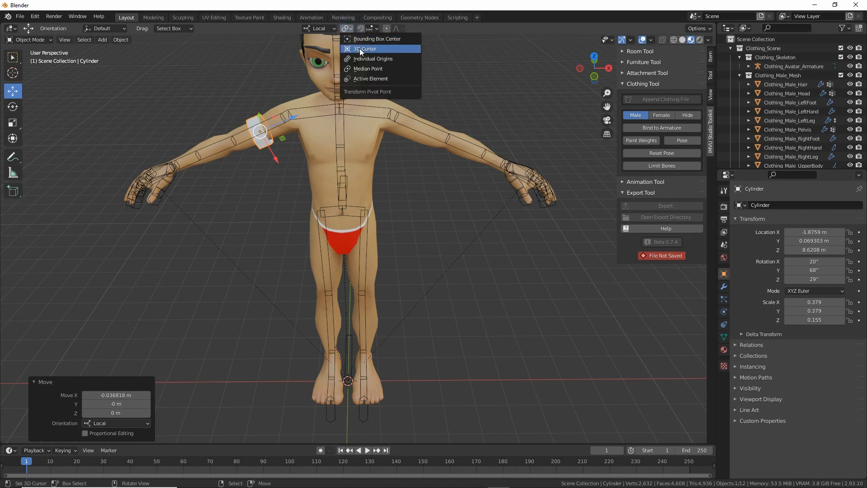
mouse_move(341, 57)
mouse_down()
mouse_move(378, 56)
mouse_move(363, 36)
mouse_up()
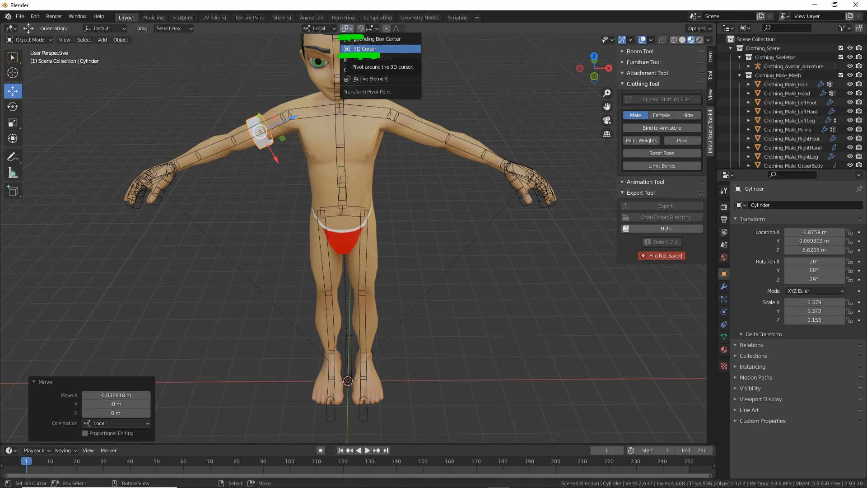
key(Escape)
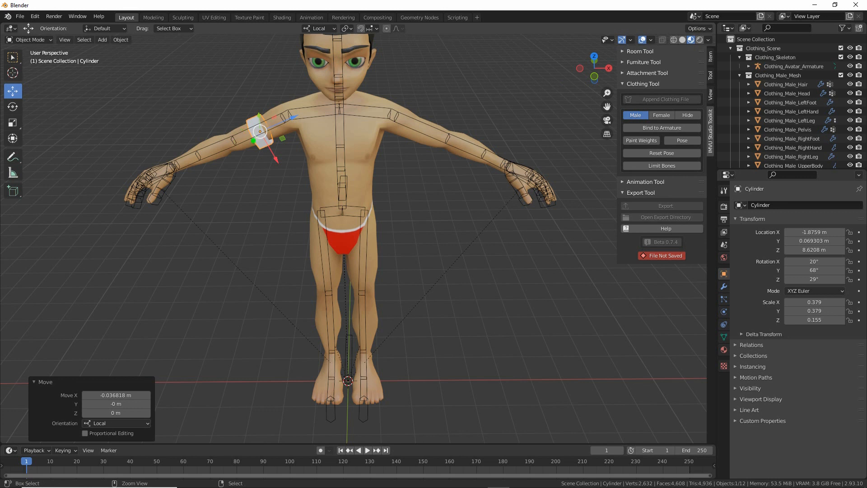
mouse_move(259, 121)
mouse_down()
mouse_move(270, 139)
mouse_move(246, 116)
mouse_up()
mouse_move(282, 177)
mouse_down()
mouse_move(318, 322)
mouse_move(323, 306)
mouse_up()
drag(351, 378, 336, 388)
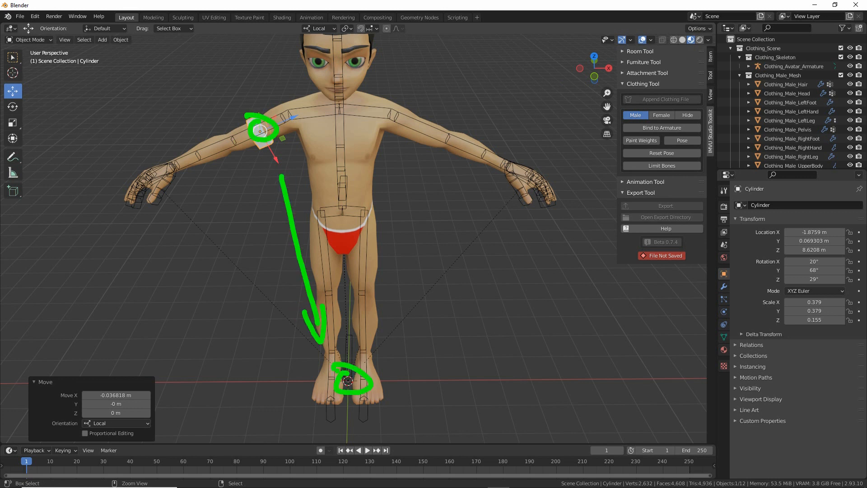
key(Escape)
click(346, 29)
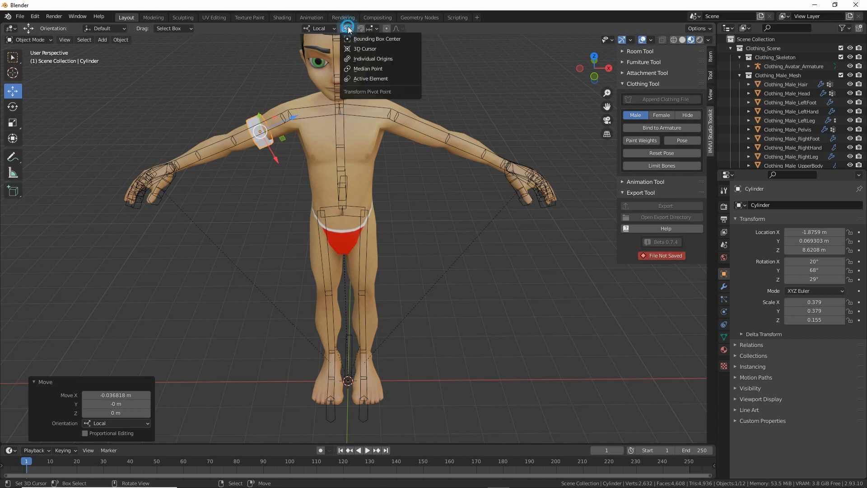
click(357, 47)
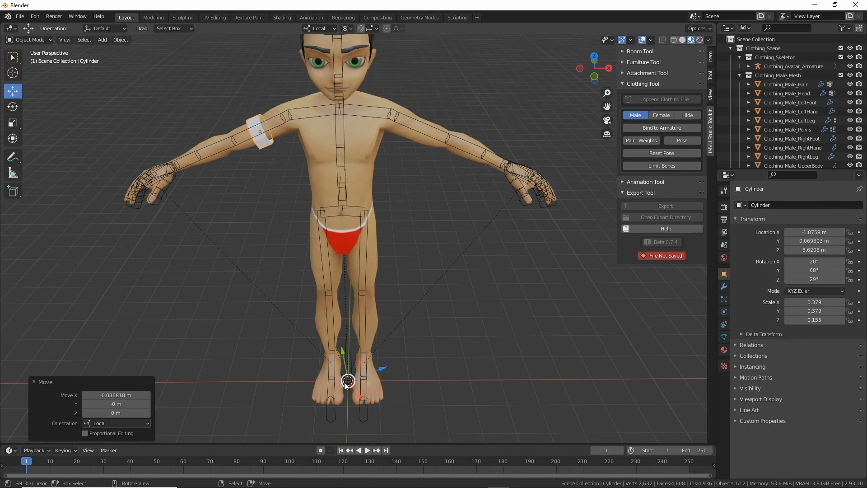
drag(348, 364, 361, 354)
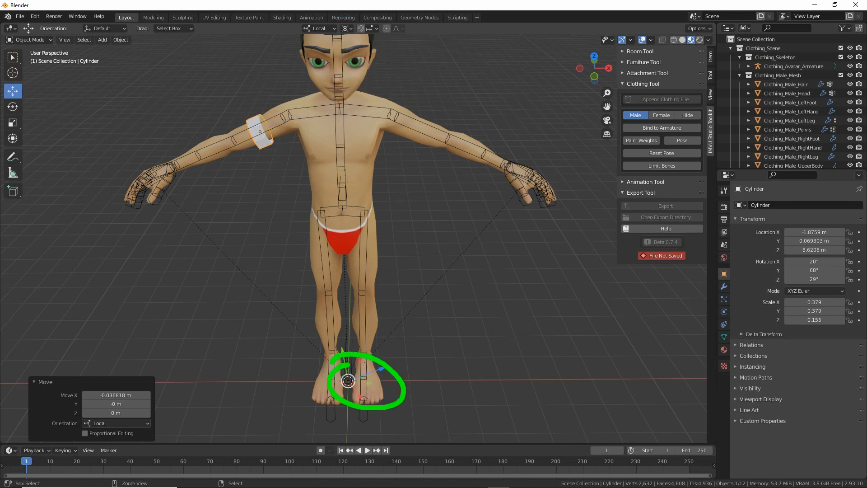
Switch the transform orientation to Global so the transform axes follow the world.
click(316, 29)
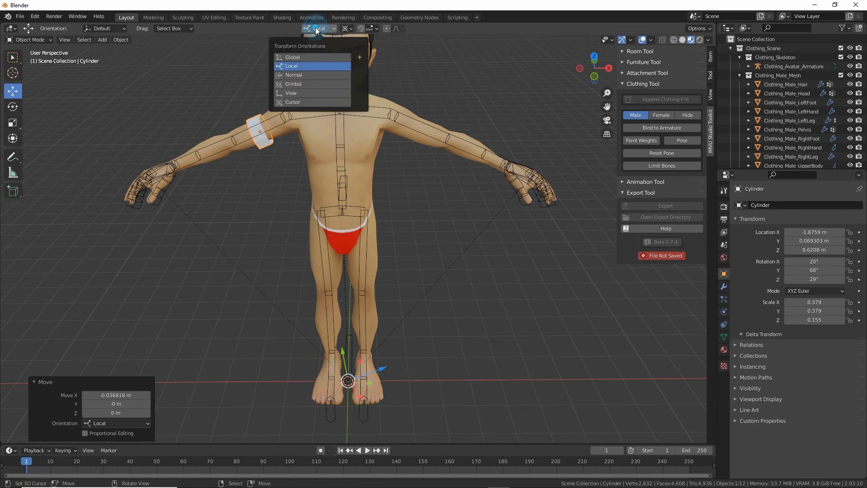
click(299, 57)
mouse_move(352, 333)
middle_down()
mouse_move(379, 331)
mouse_move(351, 335)
middle_up()
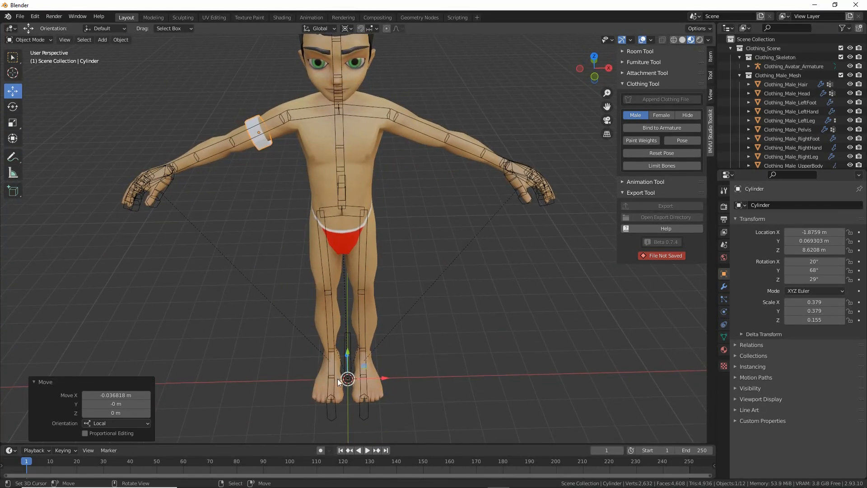
drag(332, 366, 361, 373)
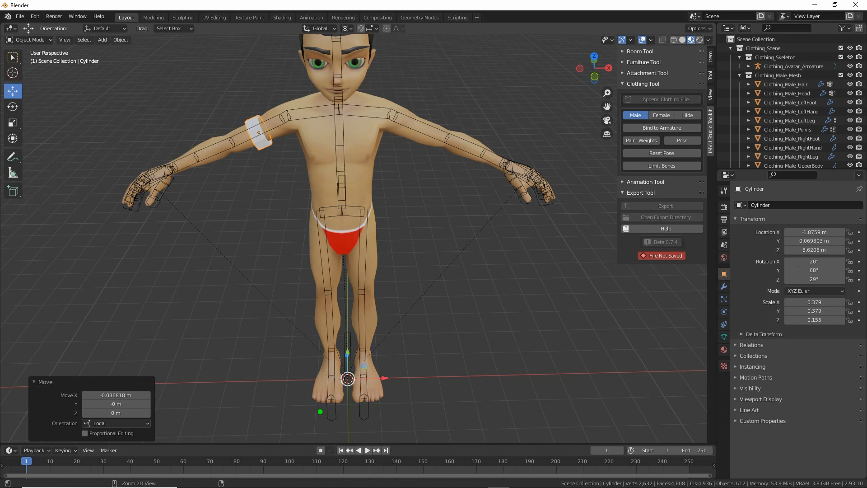
Check the 3D cursor's location and rotation values in the view settings.
mouse_move(725, 59)
mouse_down()
mouse_move(723, 89)
mouse_move(719, 53)
mouse_up()
click(711, 97)
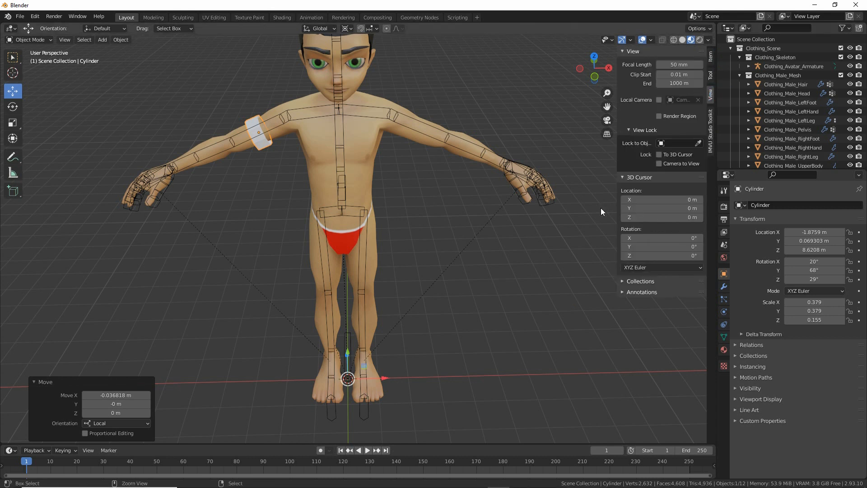
drag(610, 182, 612, 265)
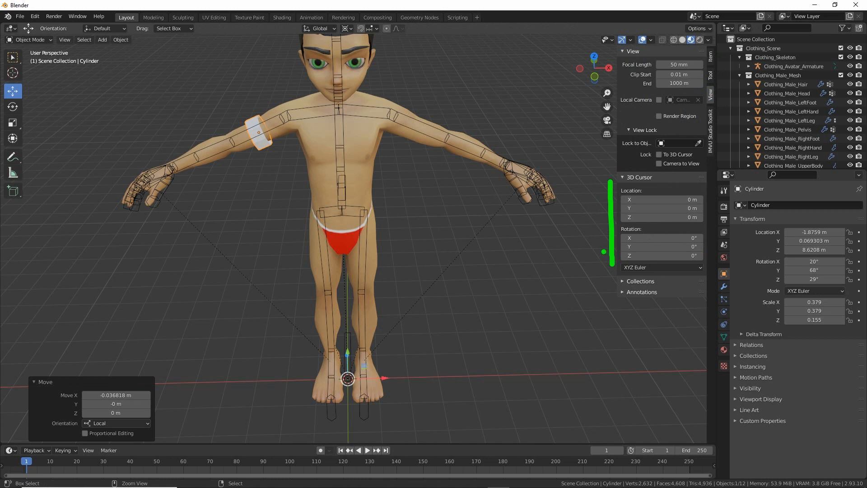
click(688, 208)
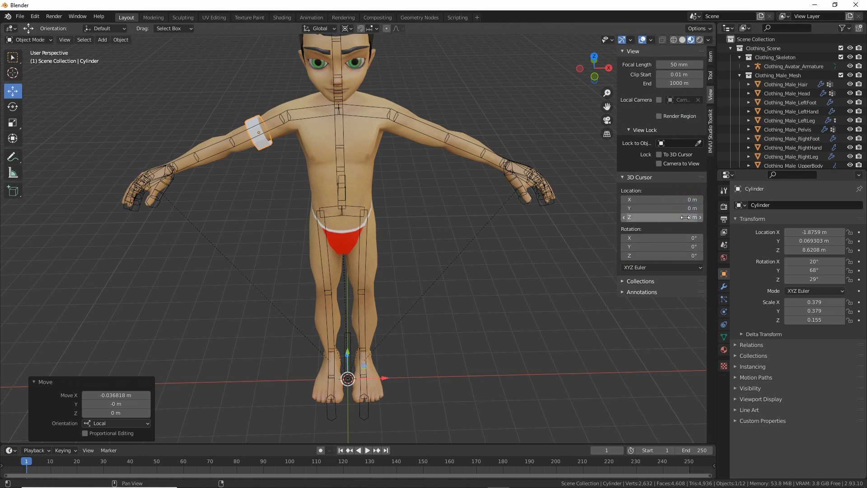
Make sure the 3D cursor's Z location and its X, Y and Z rotation are all 0.
click(686, 217)
click(685, 240)
click(684, 247)
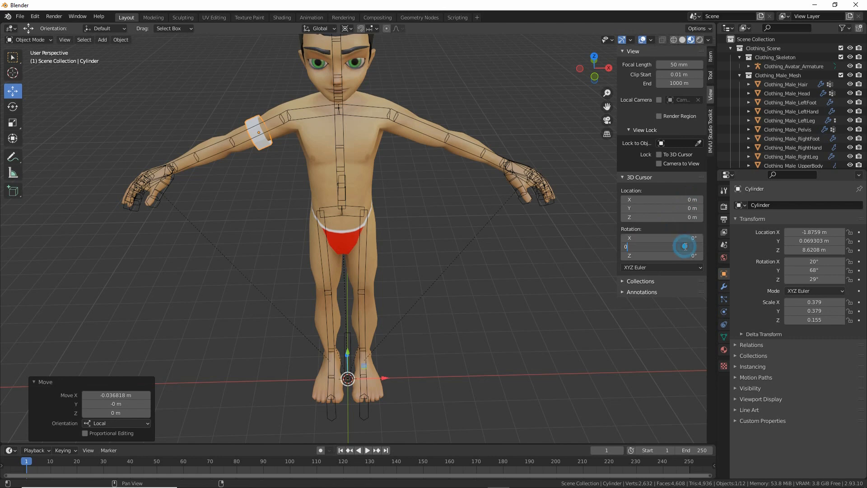
click(684, 256)
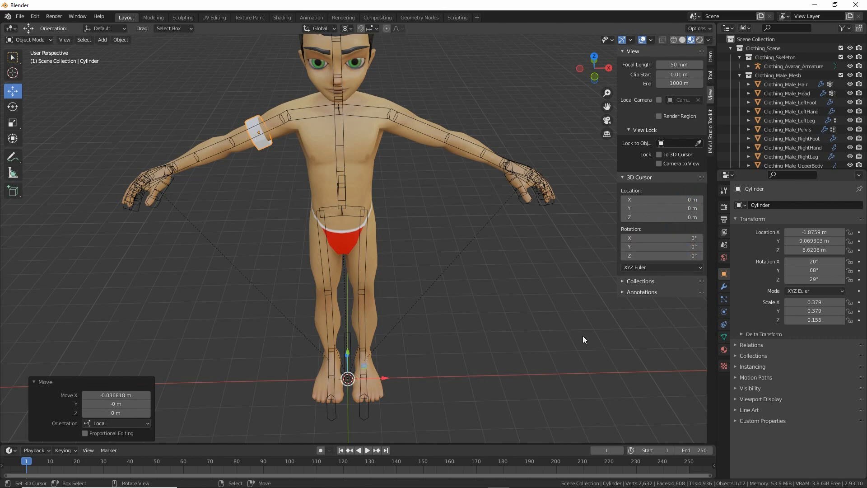
Duplicate the arm band on the avatar's right upper arm, leaving the copy in the same place as the original.
middle_drag(441, 296, 442, 307)
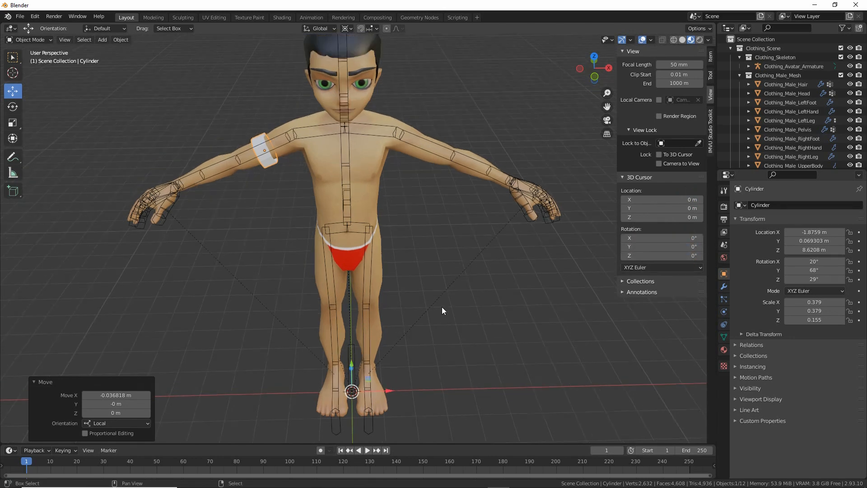
click(266, 164)
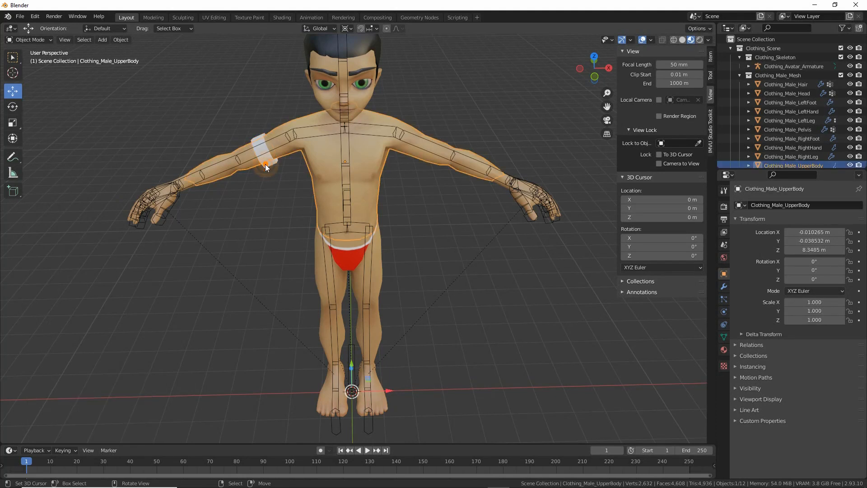
click(268, 167)
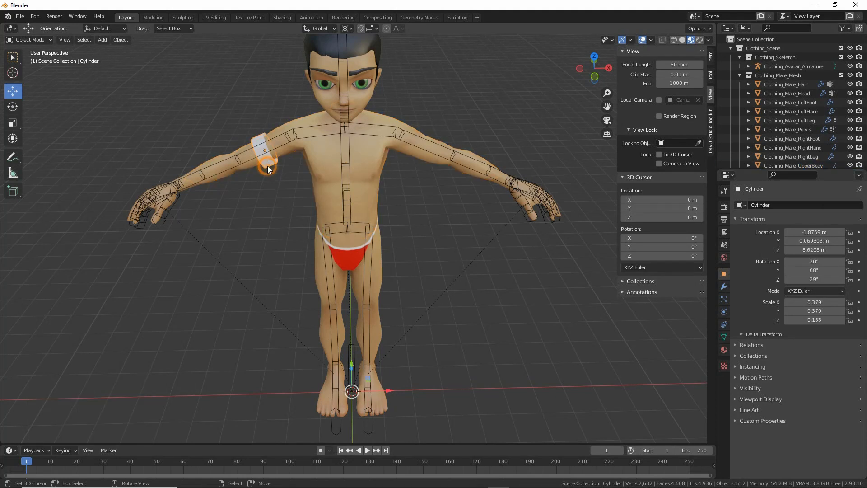
click(120, 40)
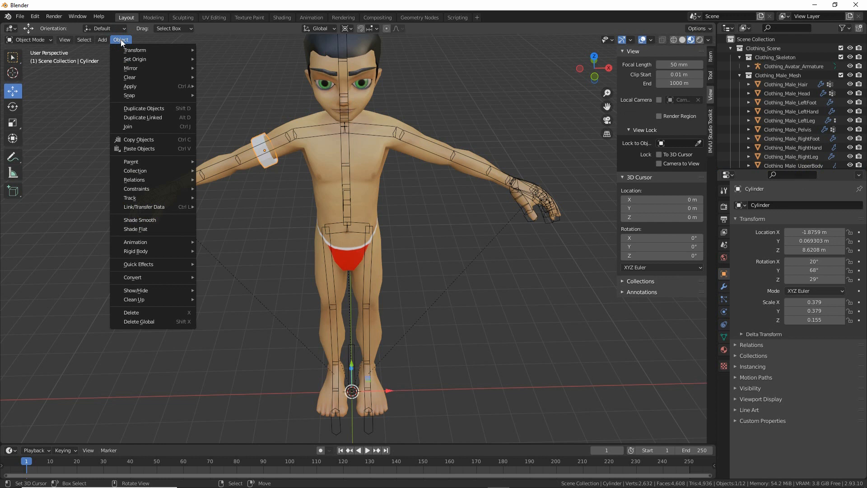
click(145, 107)
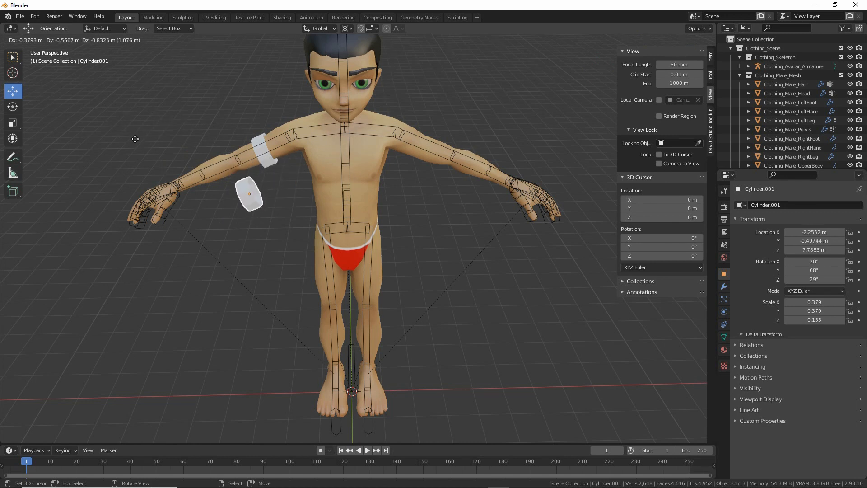
right_click(135, 139)
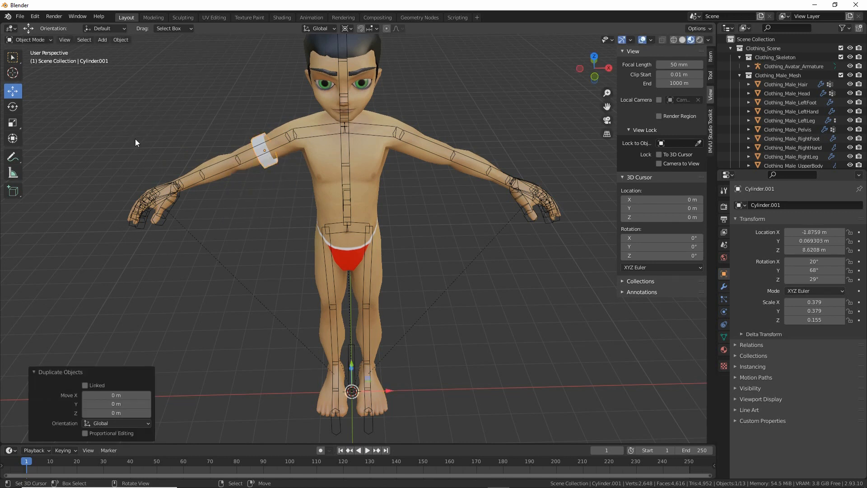
Mirror the duplicated band along the global X axis onto the avatar's other upper arm.
click(121, 41)
mouse_move(129, 69)
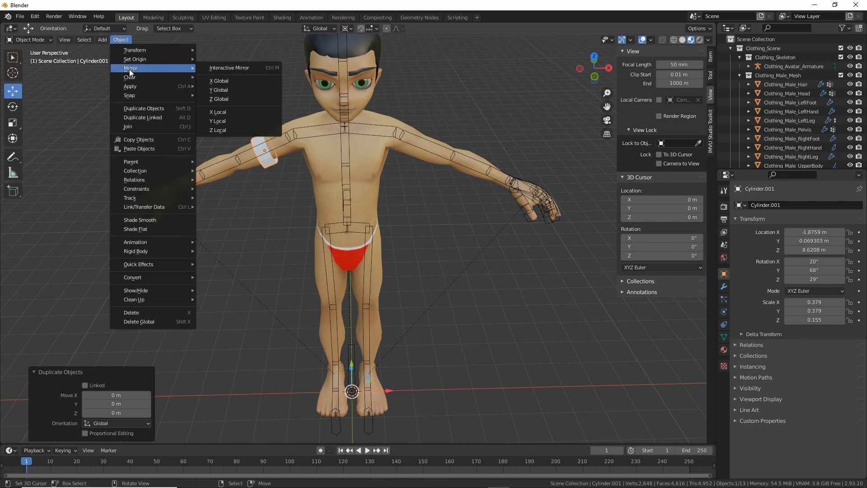
key(ctrl+2)
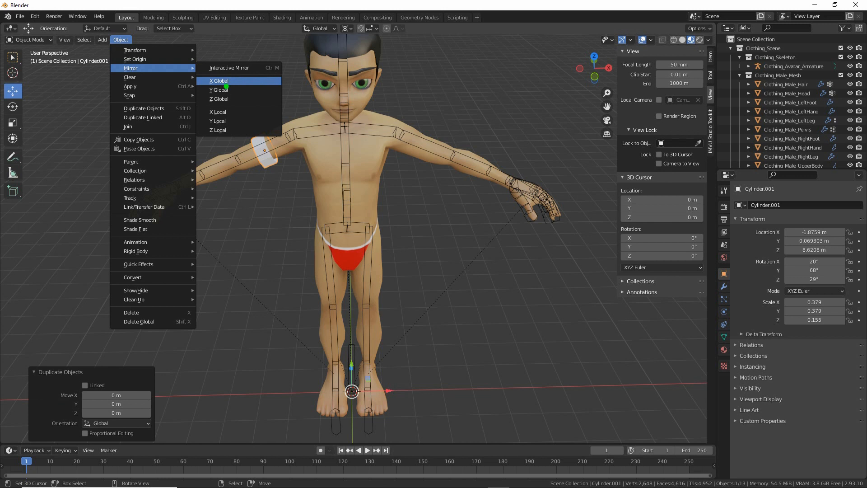
drag(209, 89, 233, 88)
drag(121, 75, 145, 75)
drag(111, 47, 131, 49)
key(Escape)
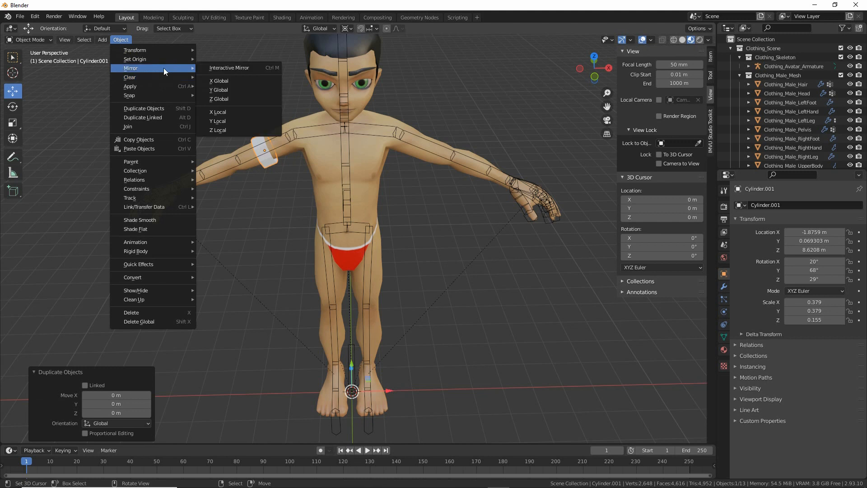
click(216, 80)
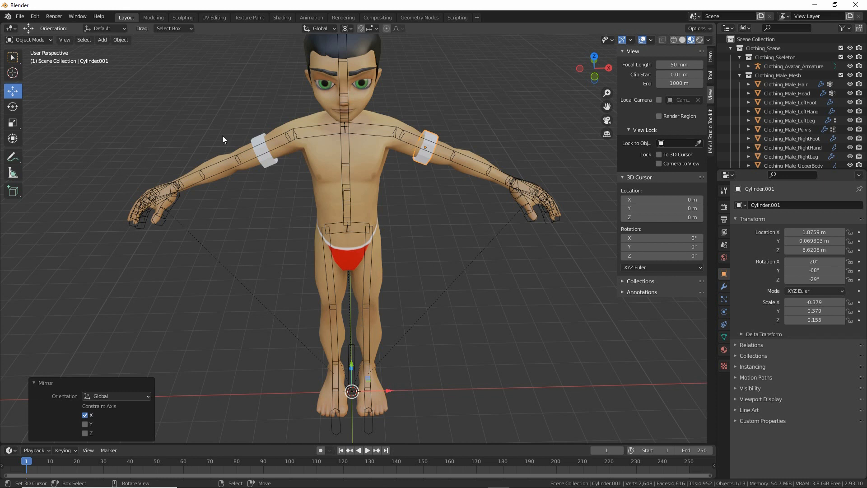
click(121, 40)
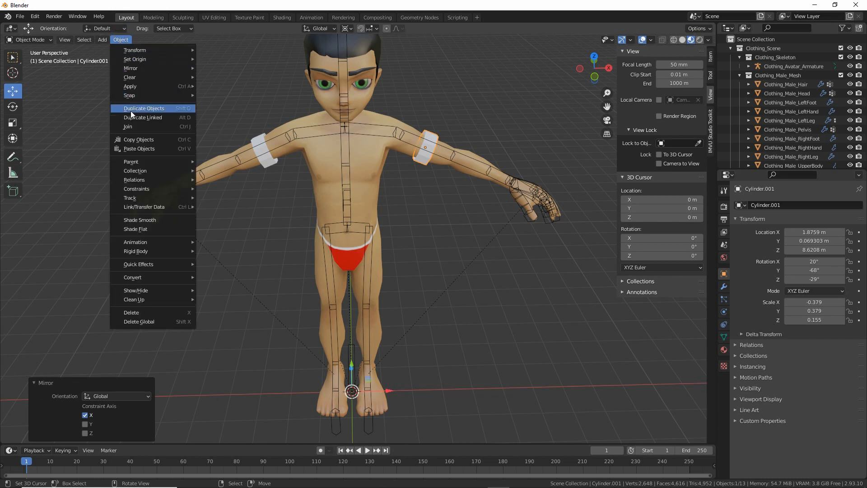
drag(118, 117, 172, 115)
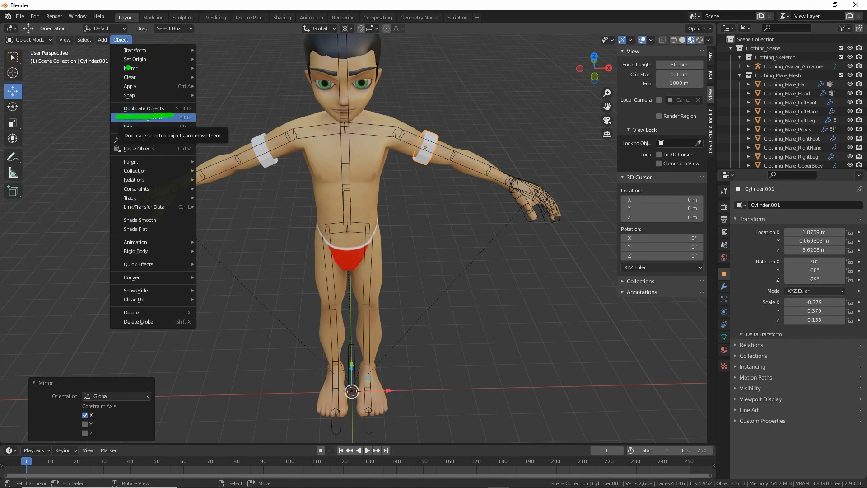
drag(104, 47, 131, 49)
key(Escape)
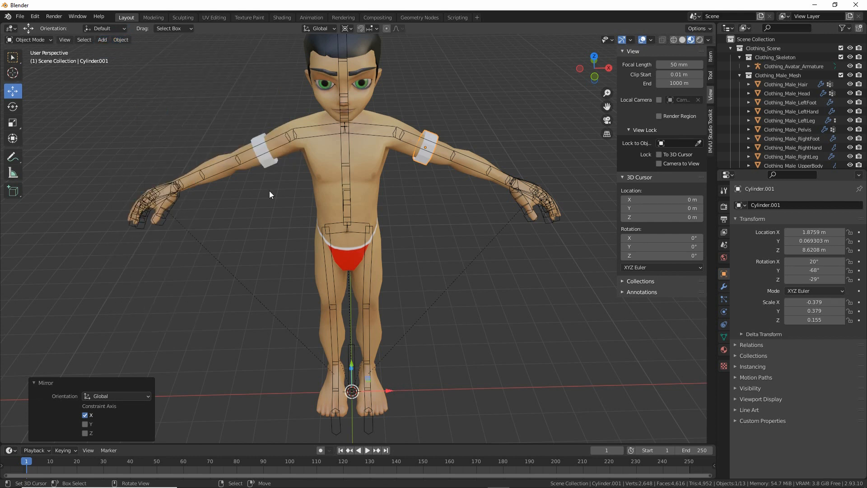
click(119, 39)
mouse_move(181, 68)
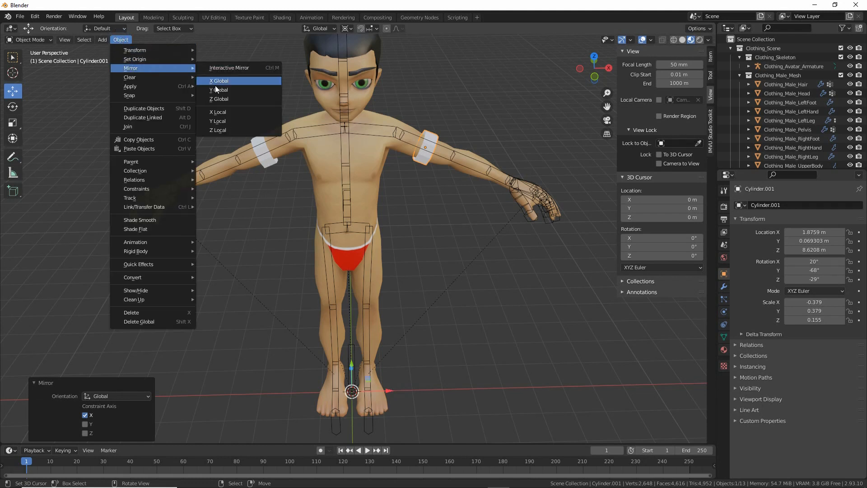
drag(207, 91, 230, 91)
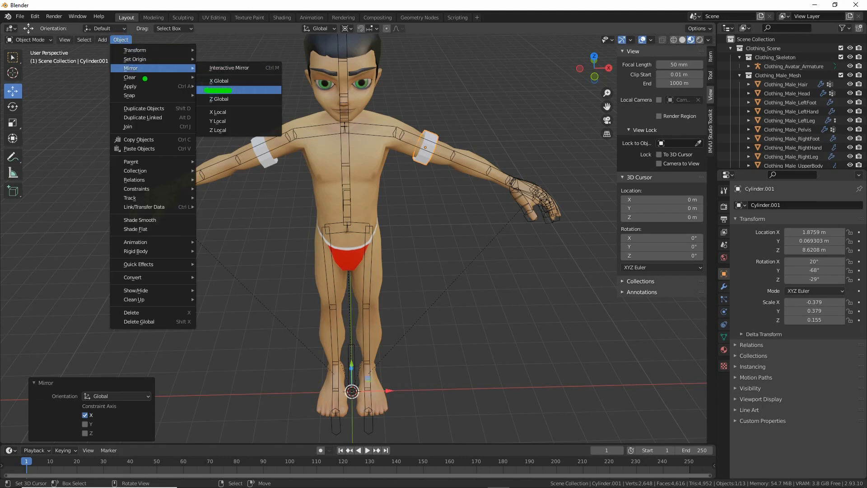
drag(146, 78, 118, 77)
drag(133, 48, 113, 47)
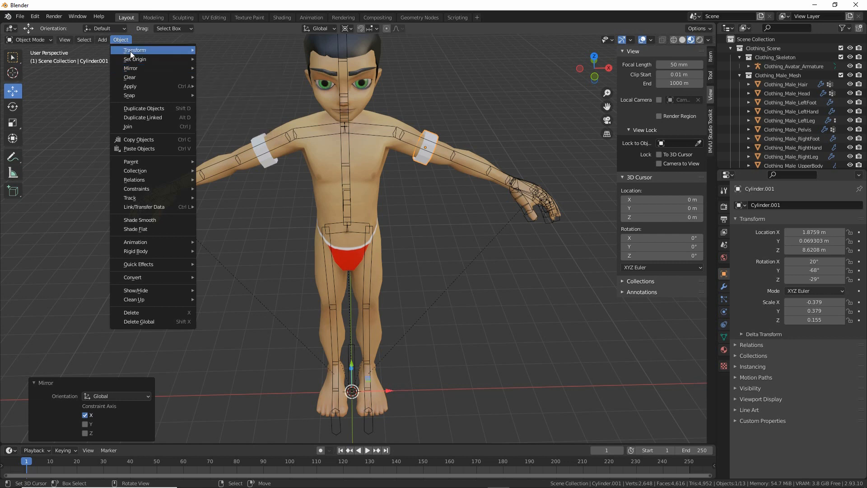
Apply Shade Smooth to the mirrored band on the avatar's left upper arm.
mouse_move(490, 262)
middle_down()
mouse_move(437, 272)
mouse_move(282, 253)
mouse_move(486, 254)
mouse_move(380, 164)
mouse_move(386, 260)
mouse_move(342, 269)
mouse_move(411, 220)
mouse_move(344, 266)
mouse_move(434, 245)
mouse_move(395, 260)
middle_up()
scroll(367, 250, up, 4)
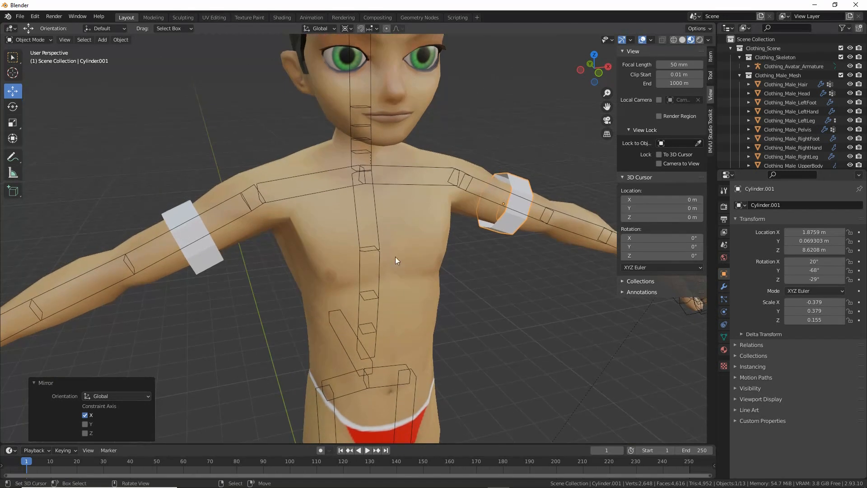
click(497, 230)
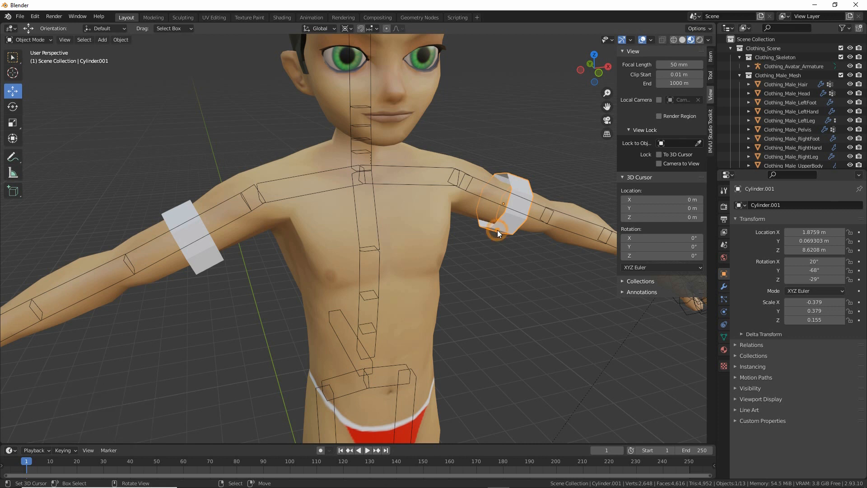
click(121, 39)
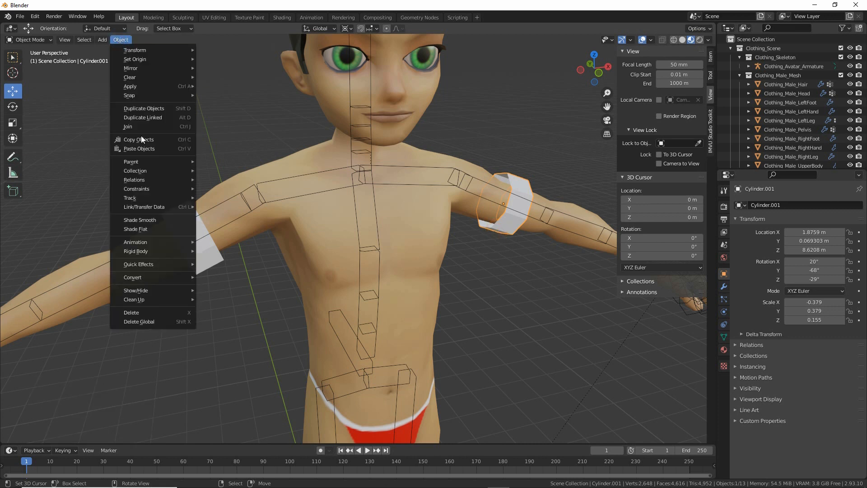
click(130, 223)
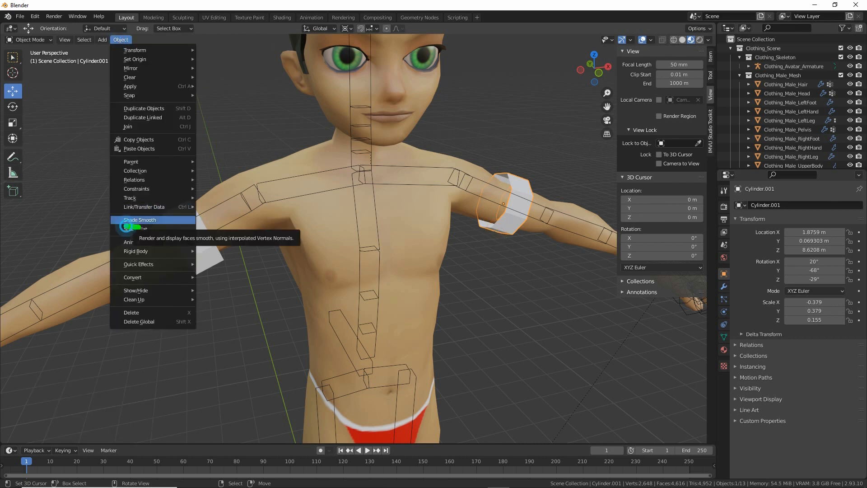
drag(139, 227, 157, 227)
drag(112, 50, 130, 48)
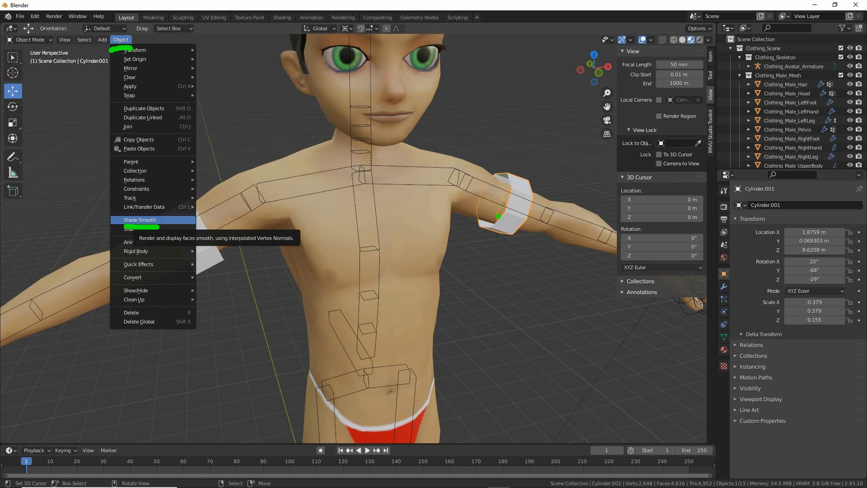
key(Escape)
click(496, 227)
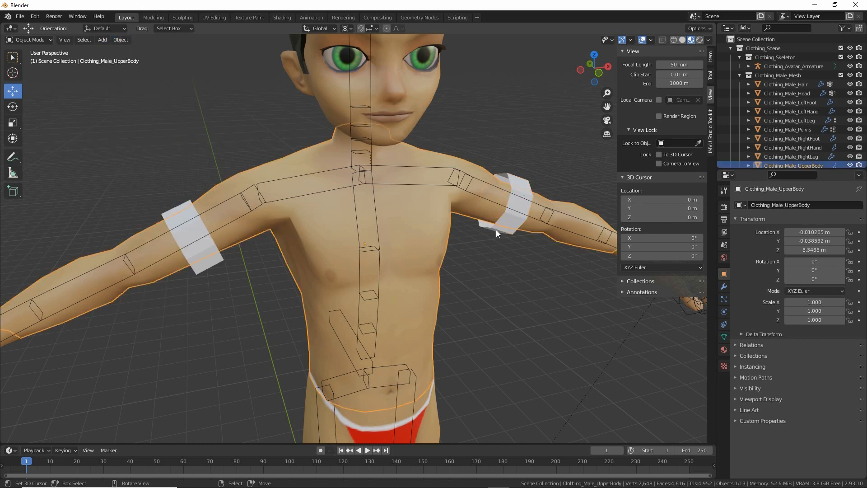
click(495, 230)
click(121, 40)
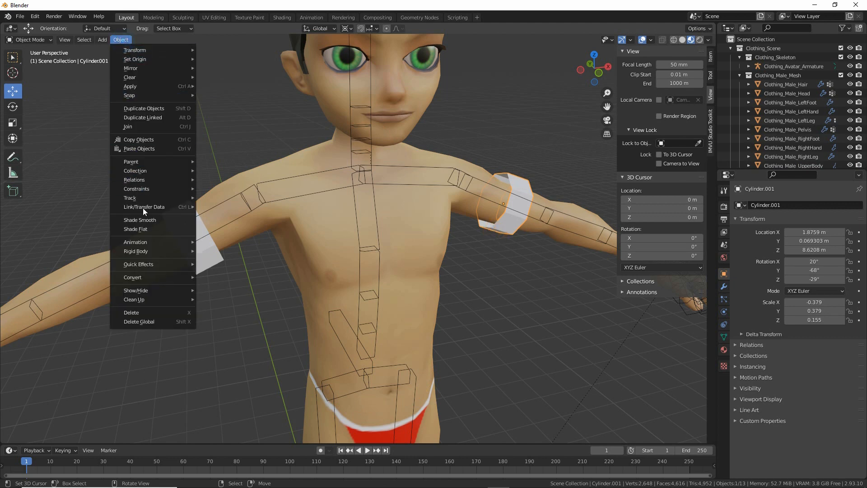
click(143, 220)
Apply Shade Smooth to the original band on the avatar's right upper arm as well.
click(211, 264)
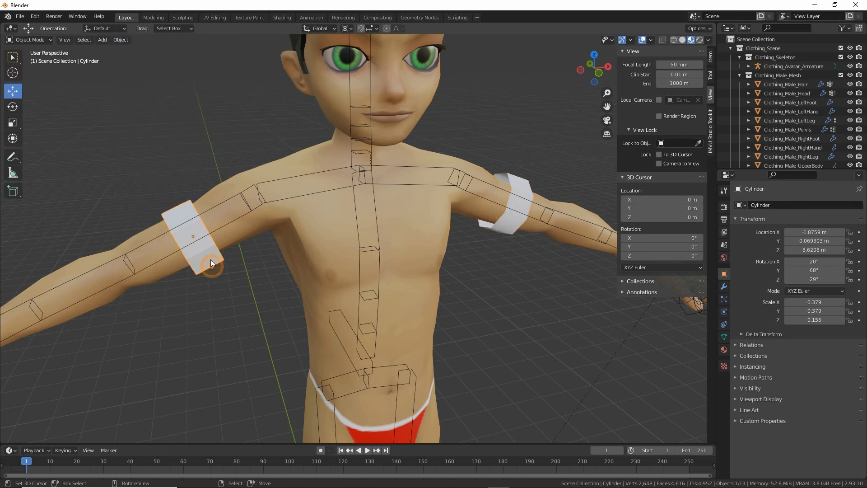
click(120, 39)
click(142, 220)
Examine the faces and rim edges of the smooth-shaded right-arm band up close from the side.
scroll(209, 316, up, 1)
middle_drag(184, 313, 214, 319)
ctrl+drag(219, 317, 249, 288)
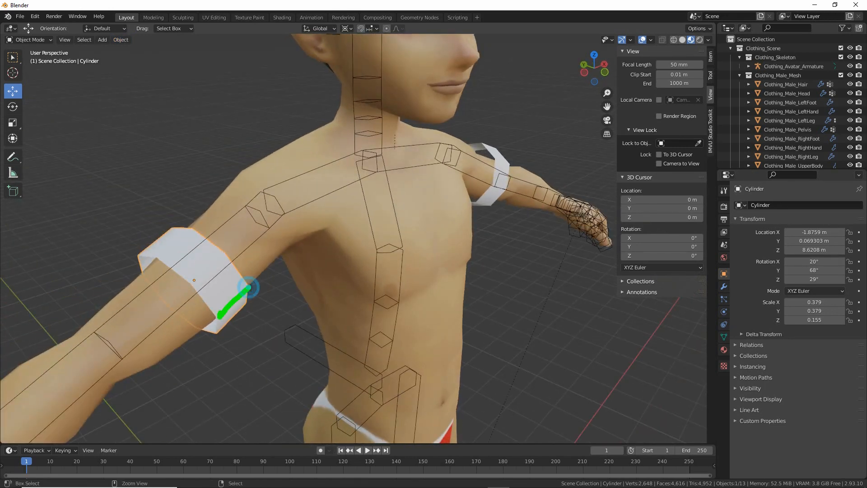
drag(225, 254, 206, 284)
mouse_move(194, 231)
mouse_down()
mouse_move(168, 260)
mouse_move(177, 222)
mouse_move(204, 228)
mouse_up()
drag(209, 236, 230, 255)
drag(234, 267, 244, 279)
drag(248, 290, 249, 303)
mouse_move(212, 332)
mouse_down()
mouse_move(203, 310)
mouse_move(209, 342)
mouse_up()
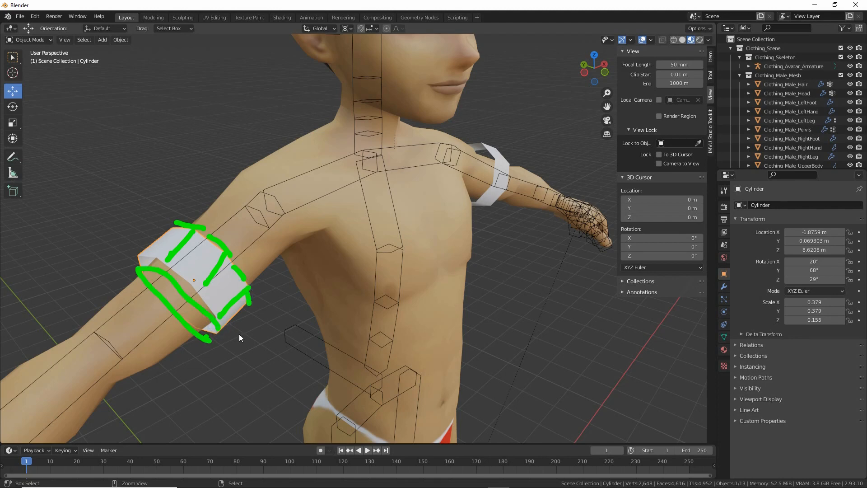
mouse_move(239, 337)
middle_down()
mouse_move(329, 332)
mouse_move(299, 321)
mouse_move(293, 287)
mouse_move(346, 252)
middle_up()
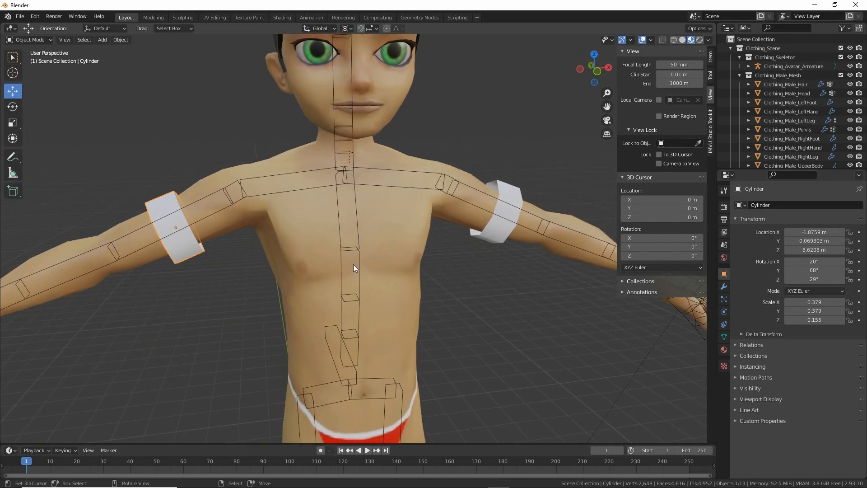
Create a new material for the original band on the avatar's right upper arm.
mouse_move(727, 337)
mouse_down()
mouse_move(711, 348)
mouse_move(745, 357)
mouse_up()
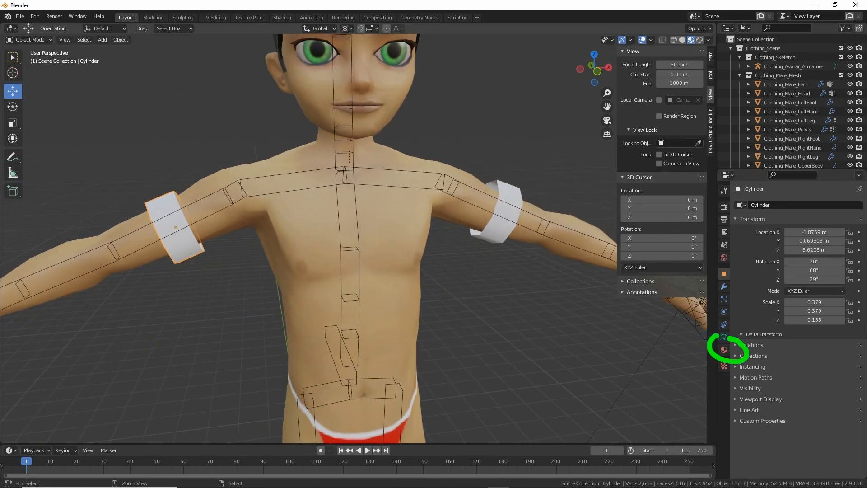
click(724, 349)
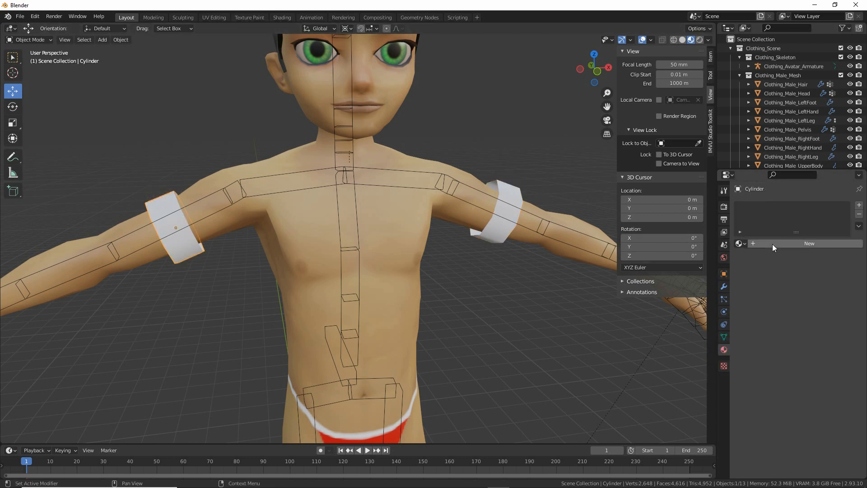
mouse_move(859, 197)
mouse_down()
mouse_move(852, 200)
mouse_move(862, 197)
mouse_up()
mouse_move(814, 231)
mouse_down()
mouse_move(795, 241)
mouse_move(800, 231)
mouse_up()
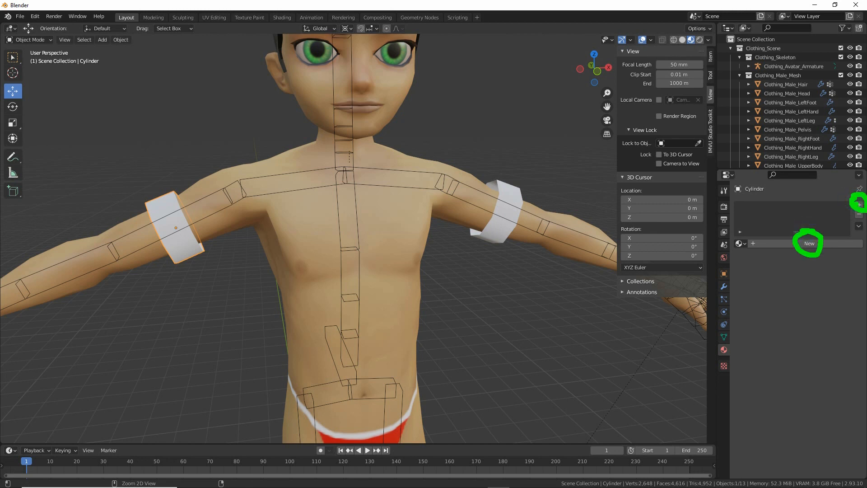
drag(745, 209, 764, 208)
drag(798, 232, 797, 248)
drag(746, 221, 758, 221)
mouse_move(781, 268)
mouse_down()
mouse_move(808, 300)
mouse_move(767, 427)
mouse_up()
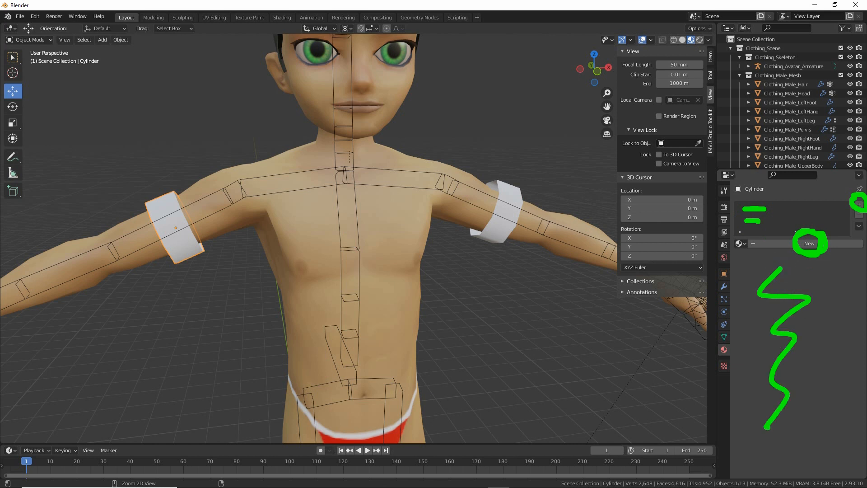
key(Escape)
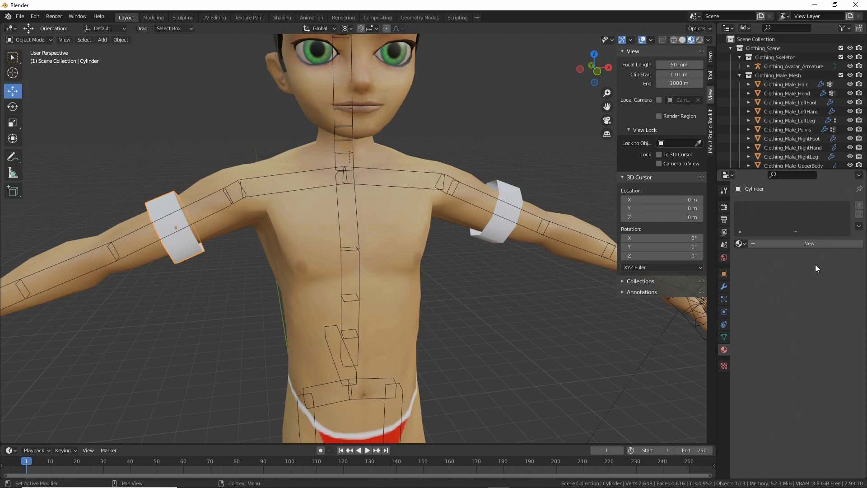
click(808, 243)
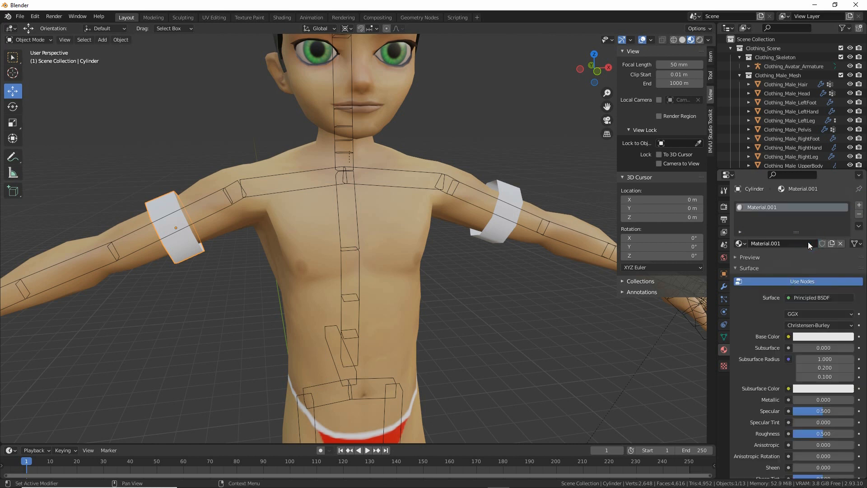
Rename the right-arm band's material as armband [0] and set its base color to blue.
click(789, 242)
text(armband (0])
key(Return)
click(756, 257)
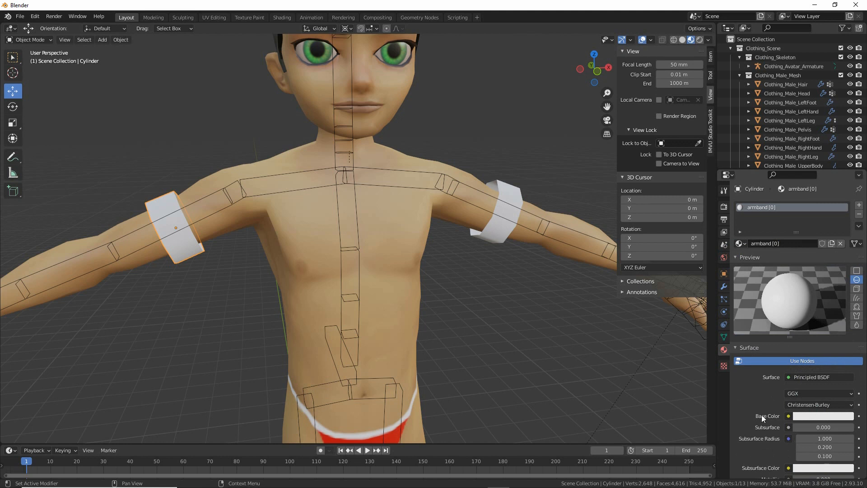
click(817, 415)
drag(806, 312, 831, 305)
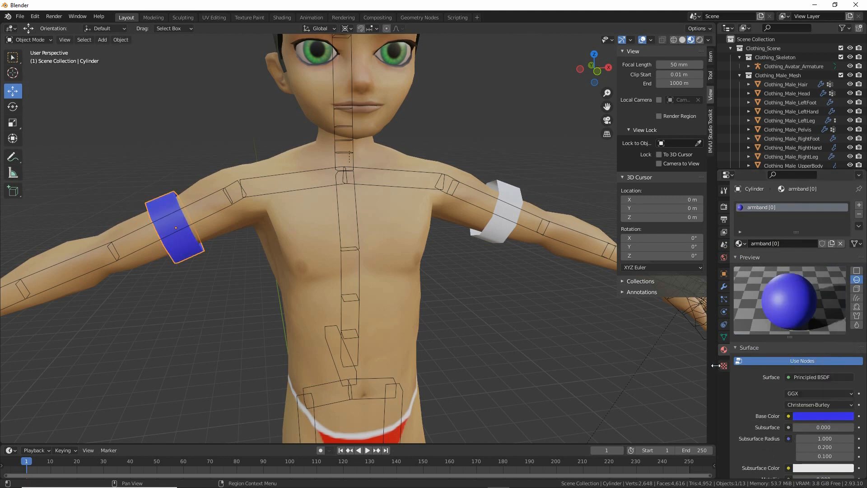
Assign the existing armband [0] material to the mirrored band on the avatar's left upper arm.
click(483, 237)
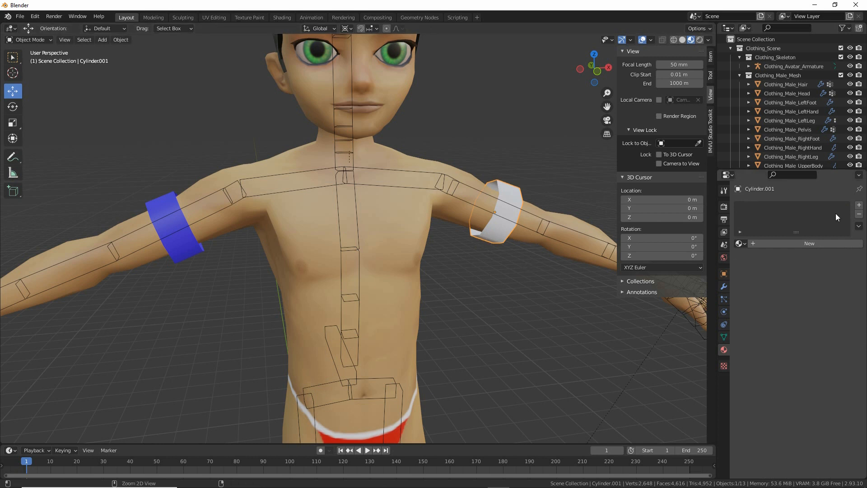
mouse_move(854, 197)
mouse_down()
mouse_move(853, 221)
mouse_move(856, 198)
mouse_up()
mouse_move(802, 204)
mouse_down()
mouse_move(829, 220)
mouse_move(813, 212)
mouse_up()
mouse_move(750, 229)
mouse_down()
mouse_move(735, 261)
mouse_move(744, 228)
mouse_up()
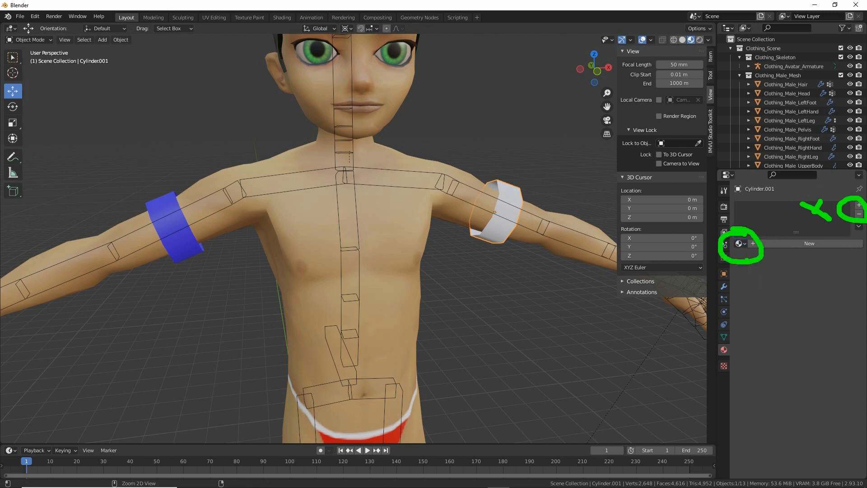
key(Escape)
click(740, 243)
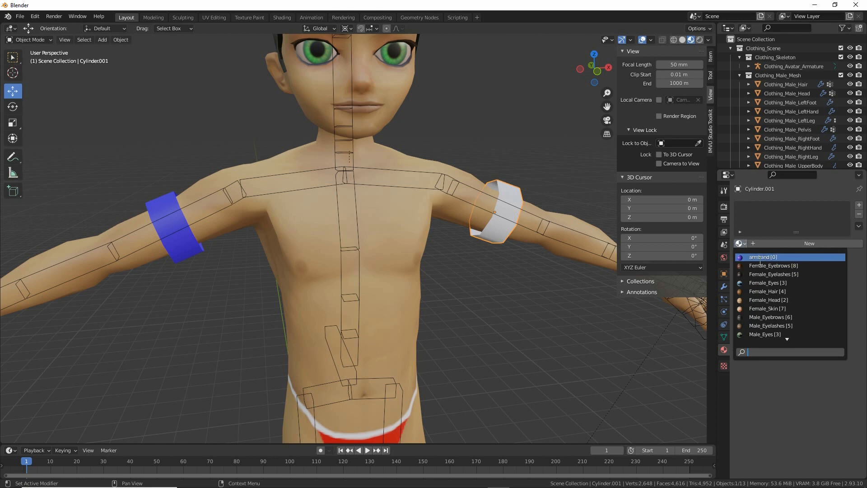
drag(751, 265, 786, 263)
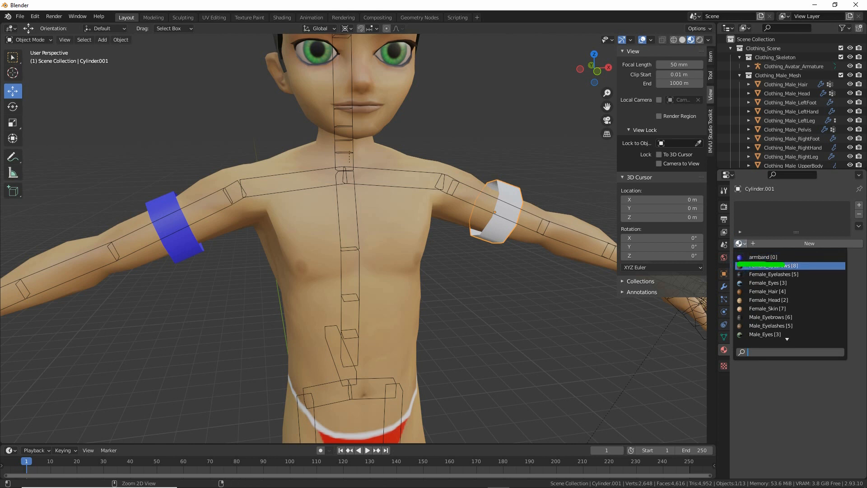
mouse_move(472, 177)
mouse_down()
mouse_move(498, 243)
mouse_move(494, 202)
mouse_up()
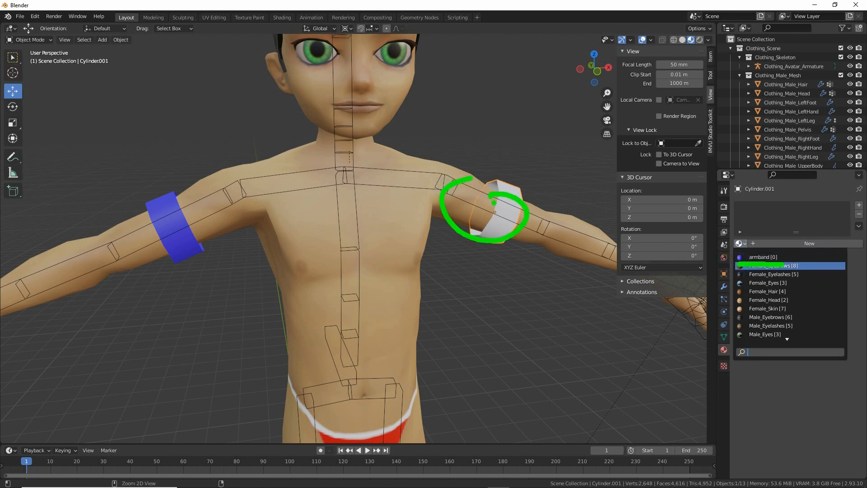
click(762, 257)
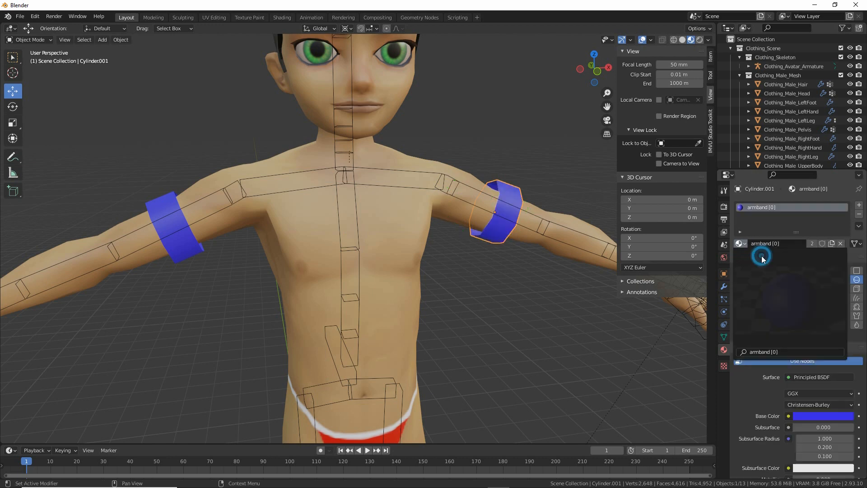
Switch to the Shading workspace and bring both arm bands into view beside the material's nodes.
middle_drag(522, 326, 499, 305)
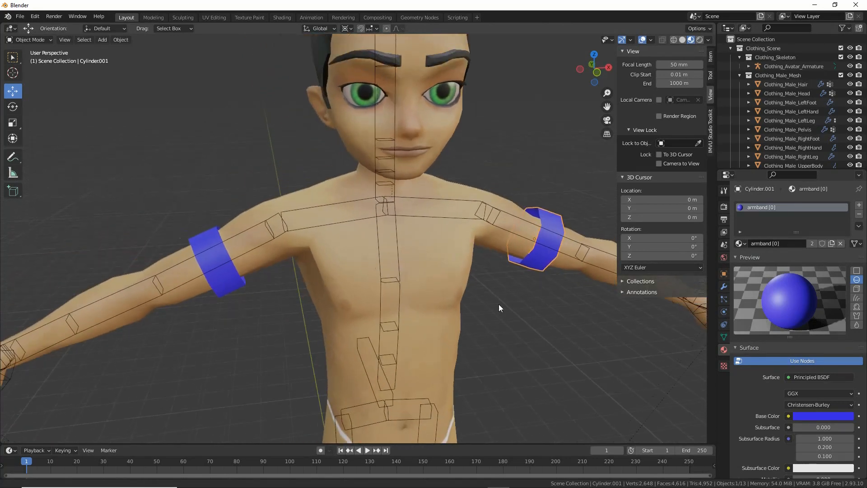
key(ctrl+2)
drag(768, 291, 774, 302)
drag(805, 363, 798, 453)
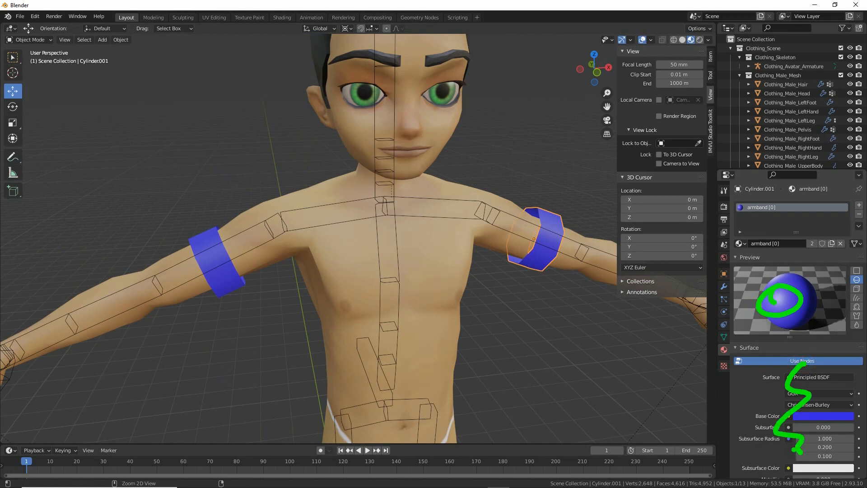
mouse_move(279, 26)
mouse_down()
mouse_move(291, 32)
mouse_move(284, 47)
mouse_up()
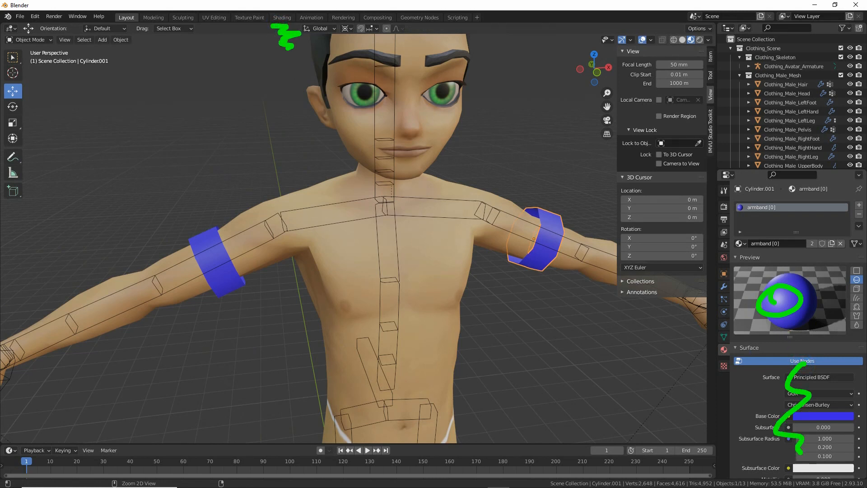
click(281, 18)
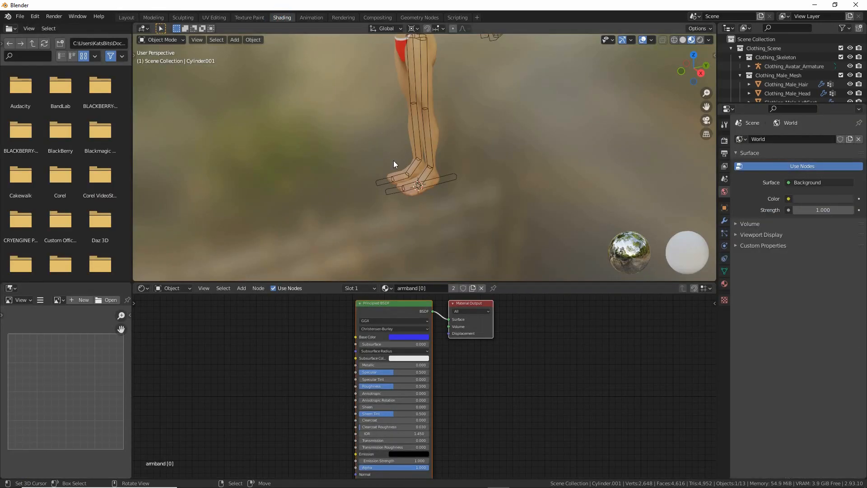
shift+middle_drag(394, 161, 387, 235)
middle_drag(339, 201, 386, 177)
scroll(367, 185, up, 4)
scroll(351, 193, up, 2)
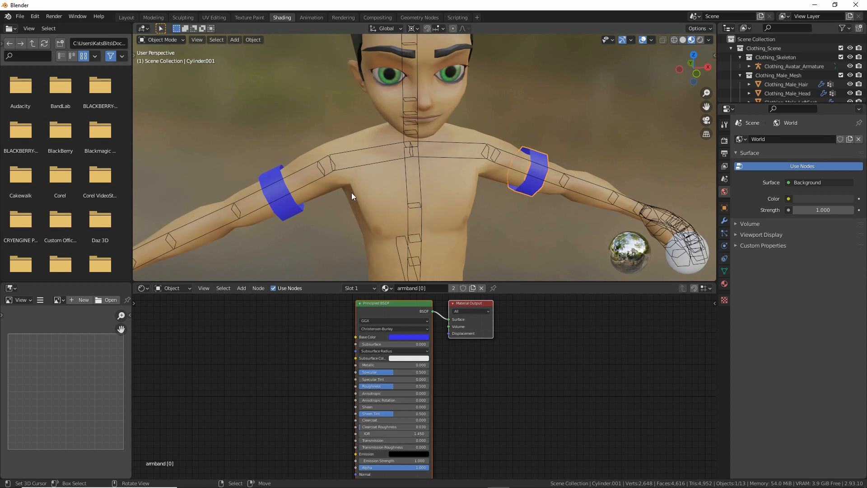
right_click(297, 207)
right_click(516, 187)
key(ctrl+2)
mouse_move(406, 337)
mouse_down()
mouse_move(381, 393)
mouse_move(398, 334)
mouse_up()
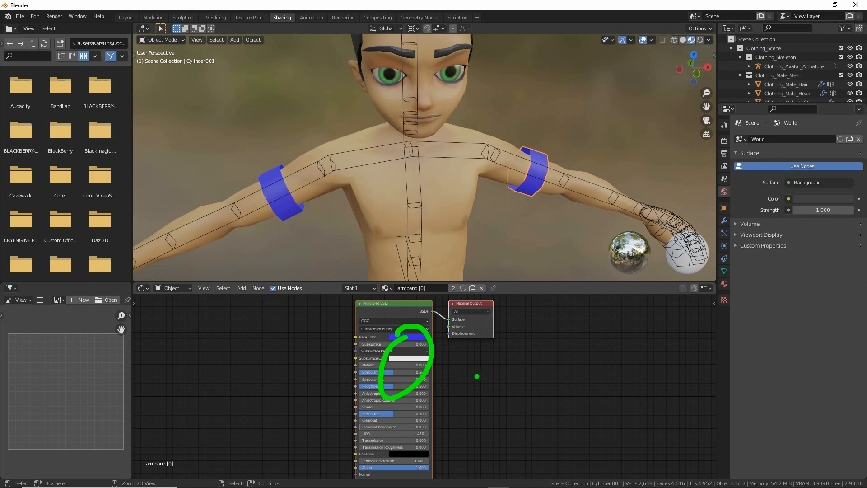
key(Escape)
Add an Image Texture node beside the Principled BSDF and connect its Color output to Base Color.
scroll(375, 377, up, 2)
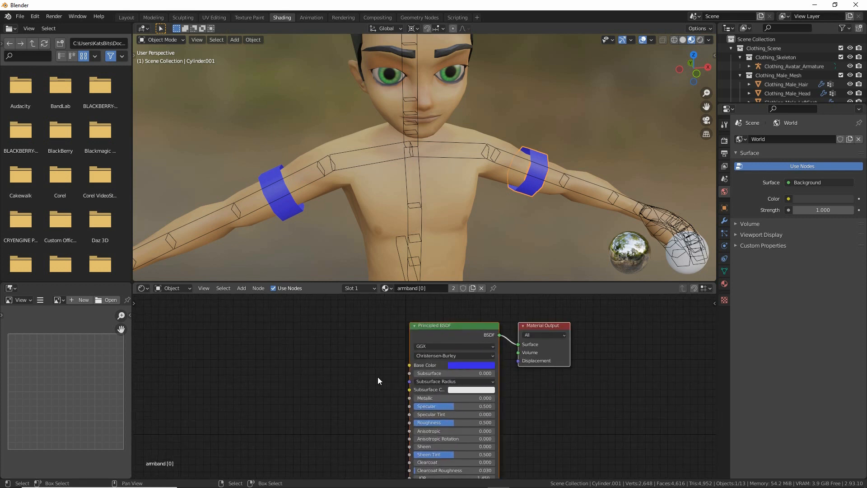
click(241, 288)
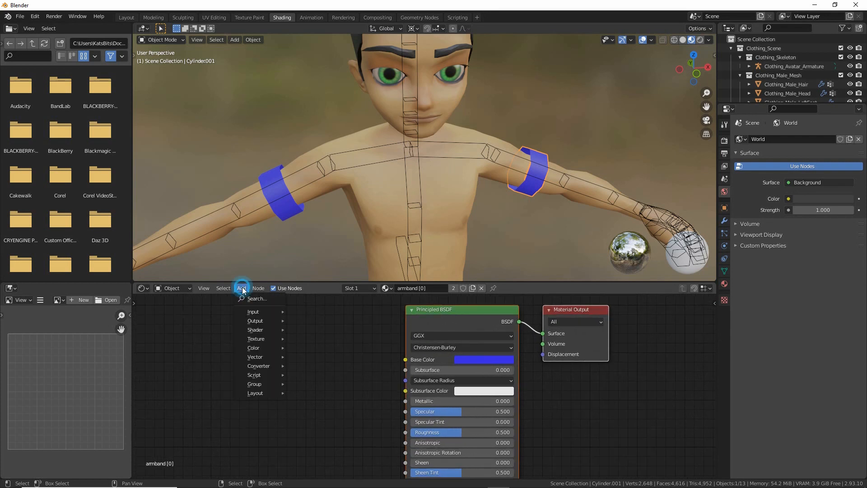
mouse_move(251, 342)
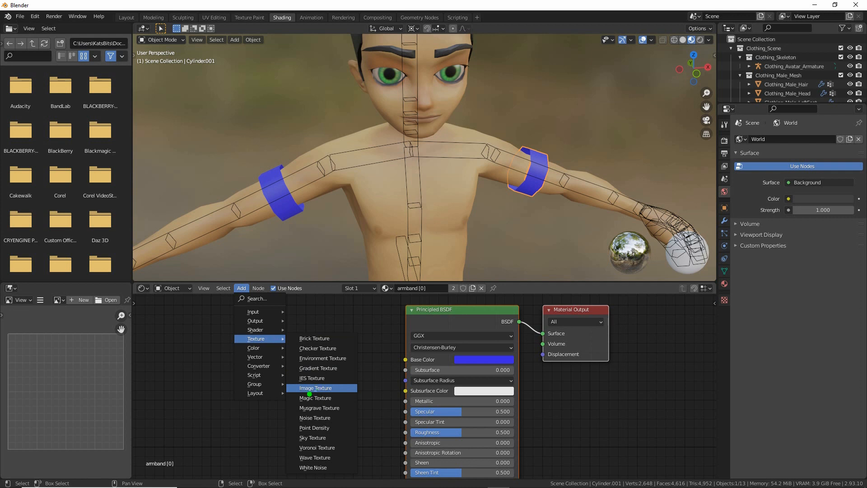
drag(300, 396, 342, 396)
mouse_move(264, 344)
mouse_down()
mouse_move(243, 343)
mouse_move(264, 343)
mouse_up()
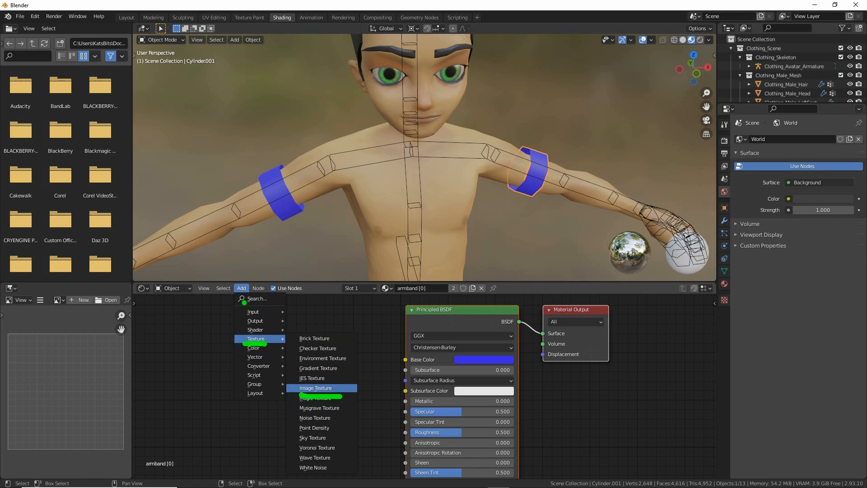
drag(236, 297, 251, 296)
key(Escape)
click(315, 387)
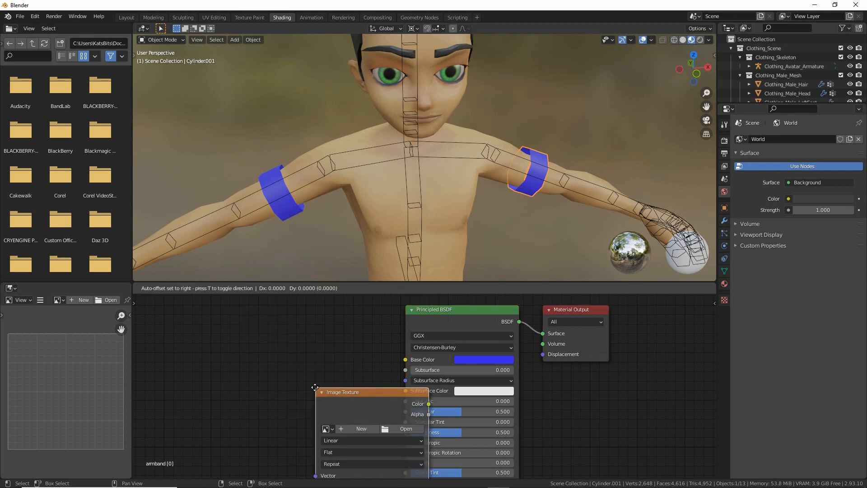
click(204, 329)
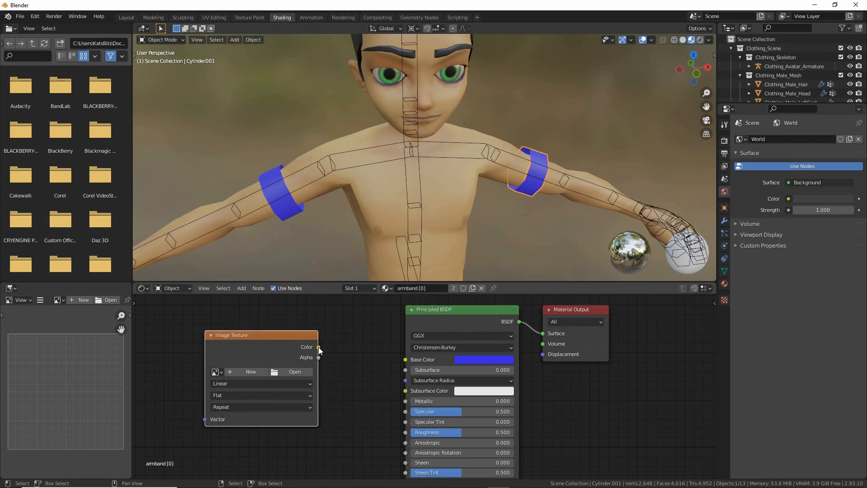
drag(318, 348, 405, 360)
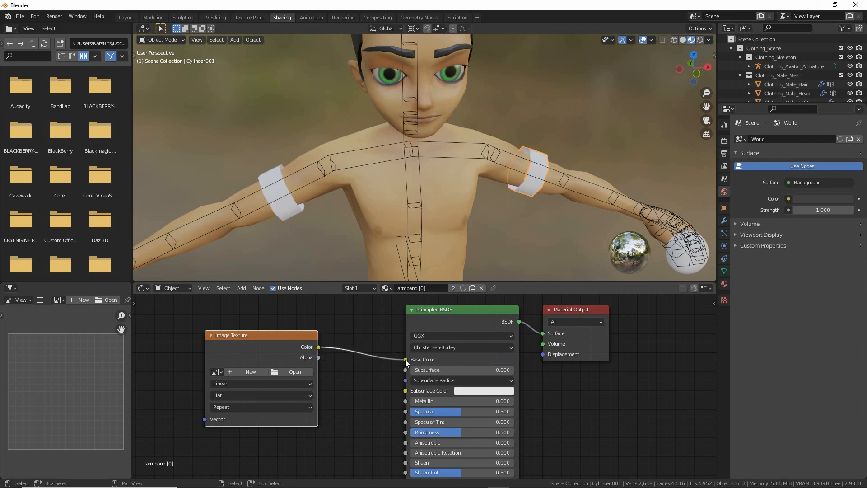
Start a new image in the Image Texture node, named armband, with a width of 512 px and a height of 256 px.
mouse_move(325, 197)
middle_down()
mouse_move(364, 185)
mouse_move(326, 193)
middle_up()
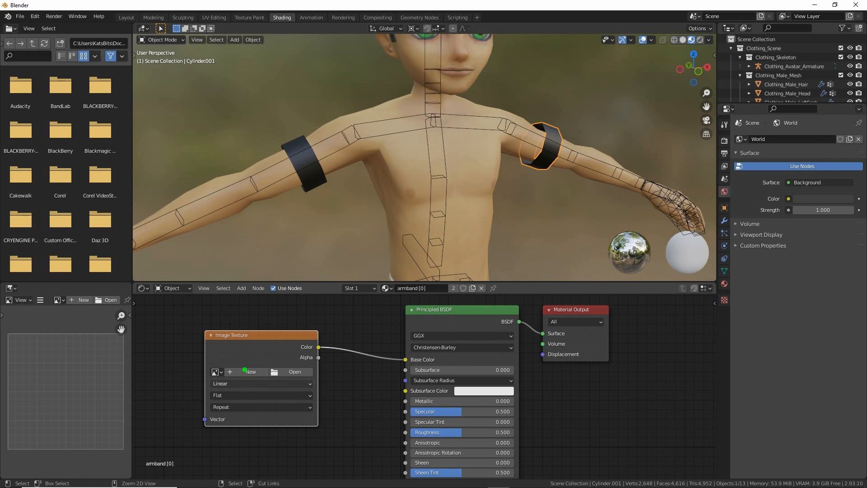
drag(251, 360, 236, 360)
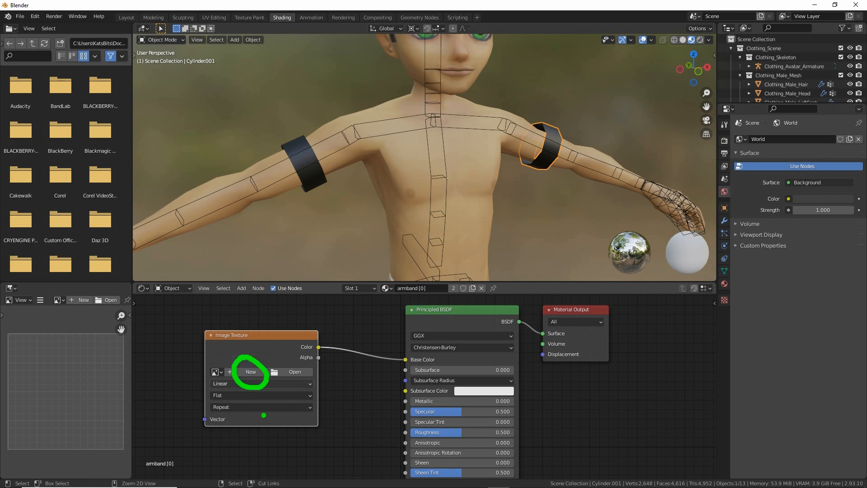
click(250, 372)
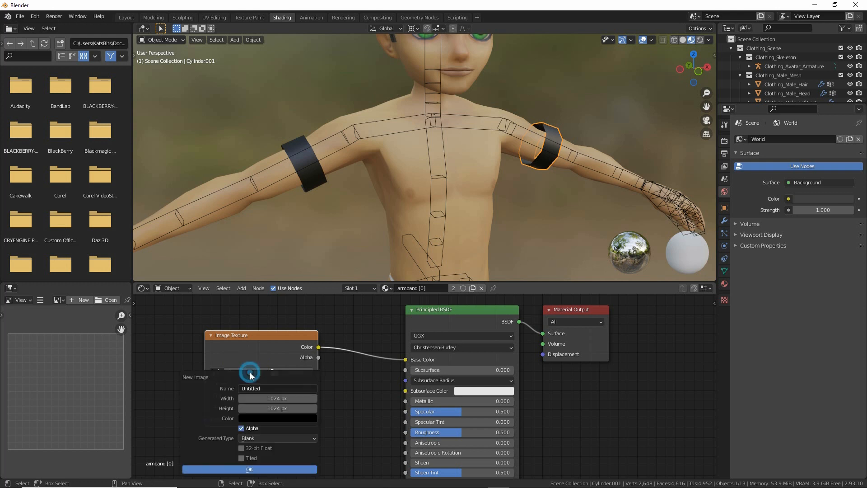
click(275, 388)
text(armband)
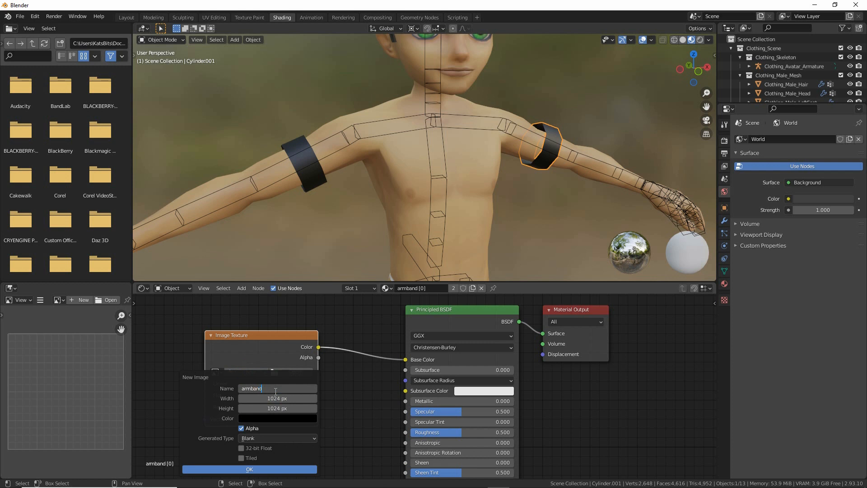
click(267, 398)
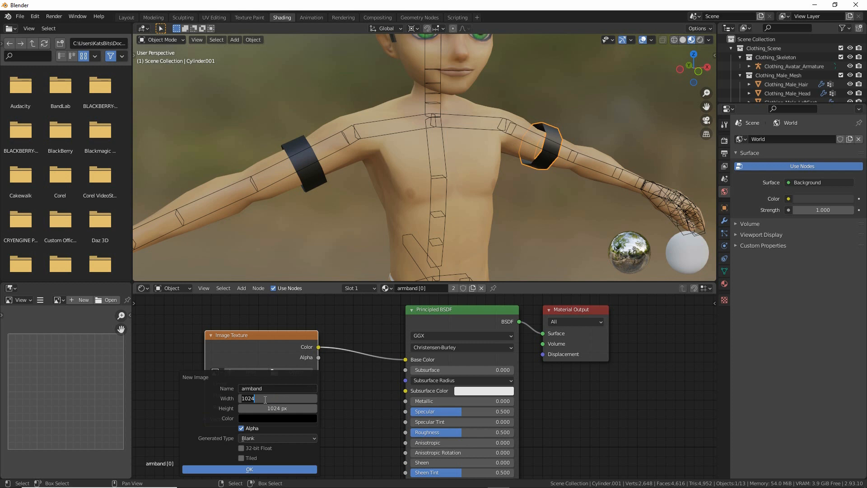
text(51)
key(Return)
click(277, 407)
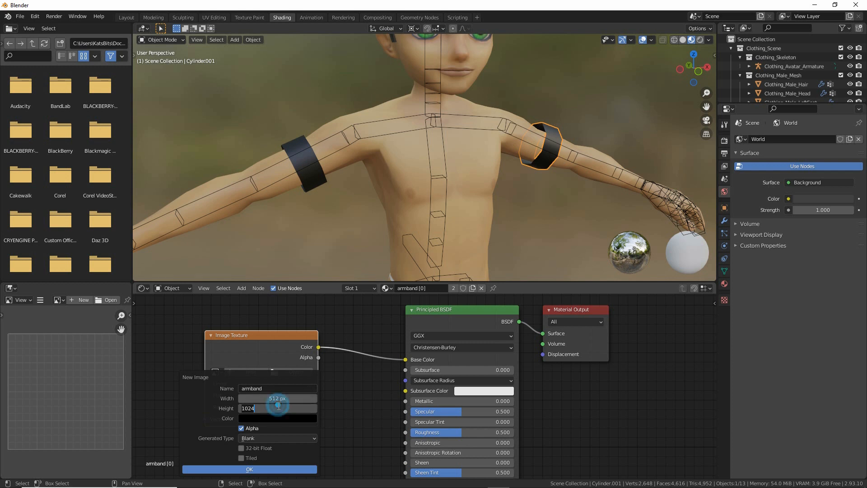
text(256)
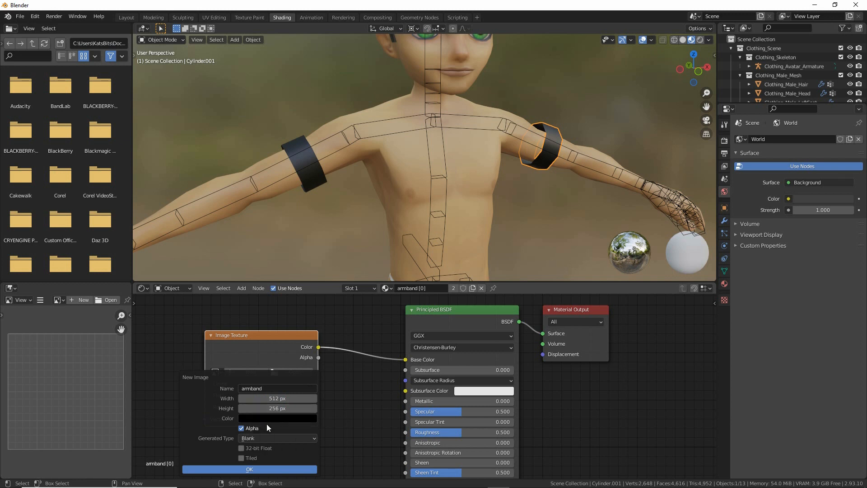
Set the new image's generated type to Color Grid and create the image.
key(ctrl+2)
shift+drag(201, 448, 240, 448)
click(270, 438)
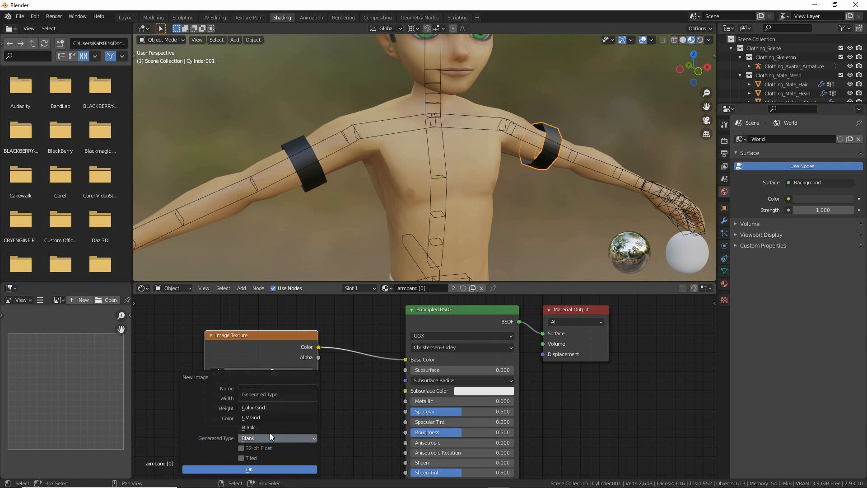
click(269, 407)
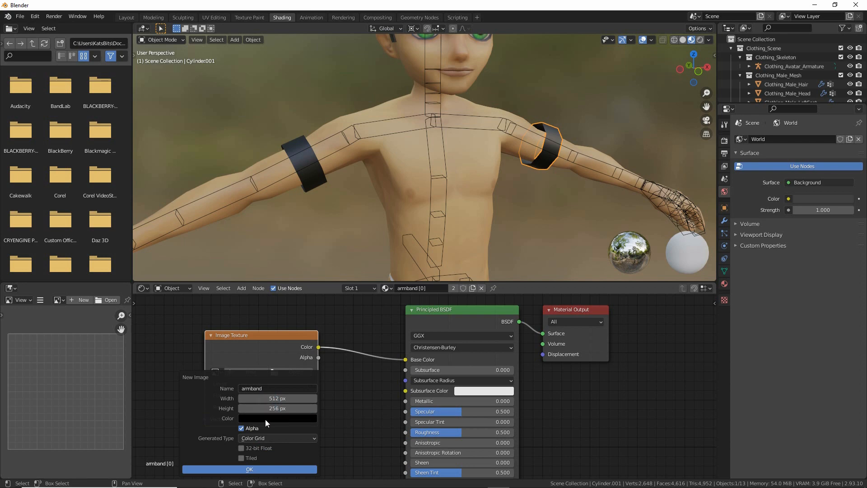
click(249, 469)
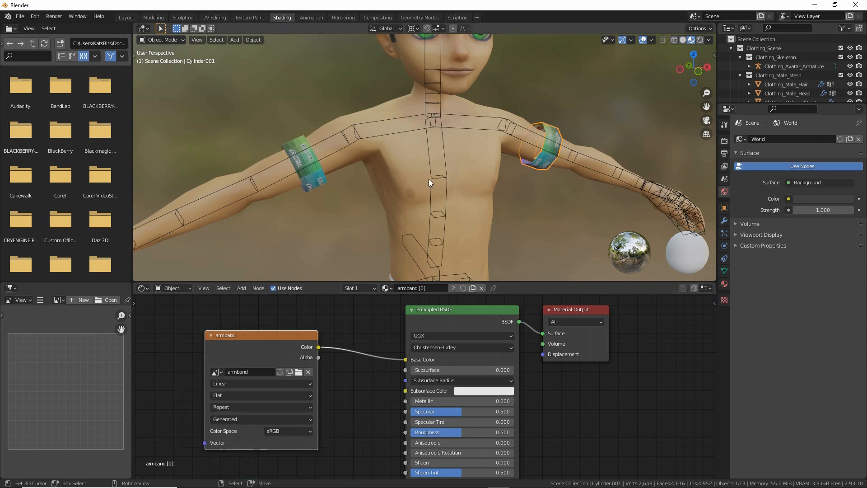
Add the right-arm band to the selection and open both bands in the UV Editing workspace.
middle_drag(429, 179, 389, 182)
scroll(387, 183, up, 3)
middle_drag(320, 183, 368, 187)
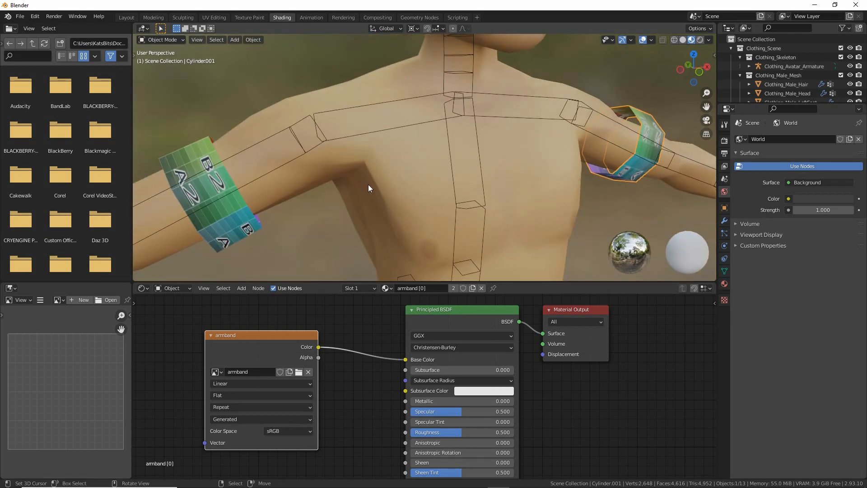
mouse_move(248, 207)
middle_down()
mouse_move(231, 207)
mouse_move(247, 208)
middle_up()
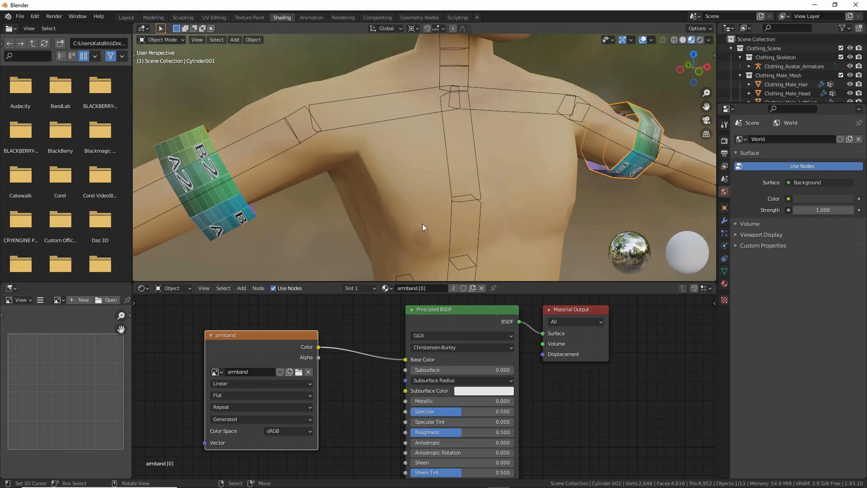
shift+click(245, 219)
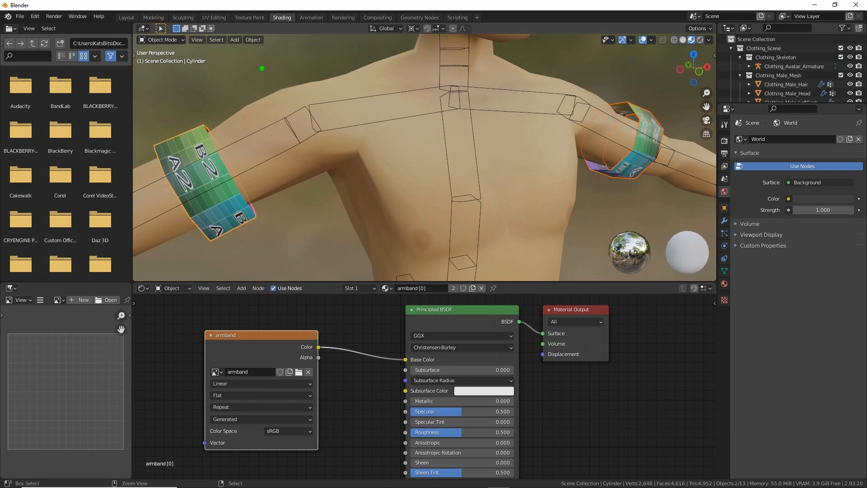
mouse_move(196, 20)
mouse_down()
mouse_move(220, 36)
mouse_move(220, 50)
mouse_up()
click(214, 17)
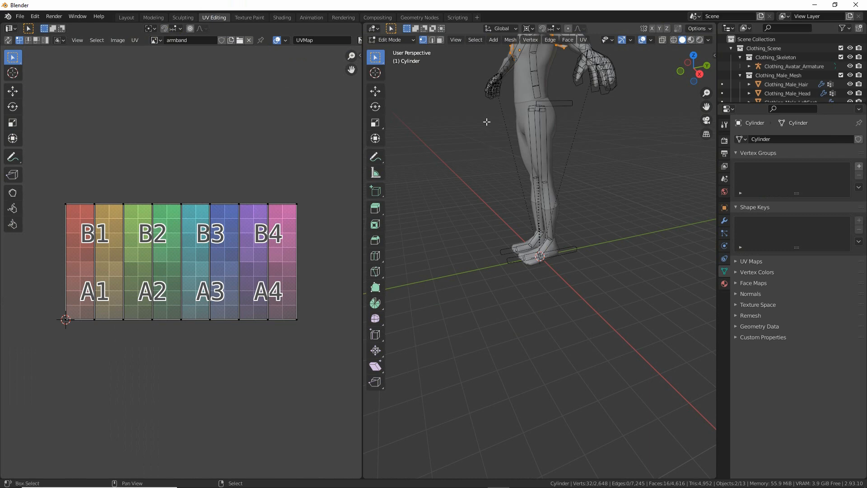
Switch the 3D view to Material Preview shading with both upper-arm bands in view.
middle_drag(487, 149, 542, 306)
scroll(539, 309, up, 5)
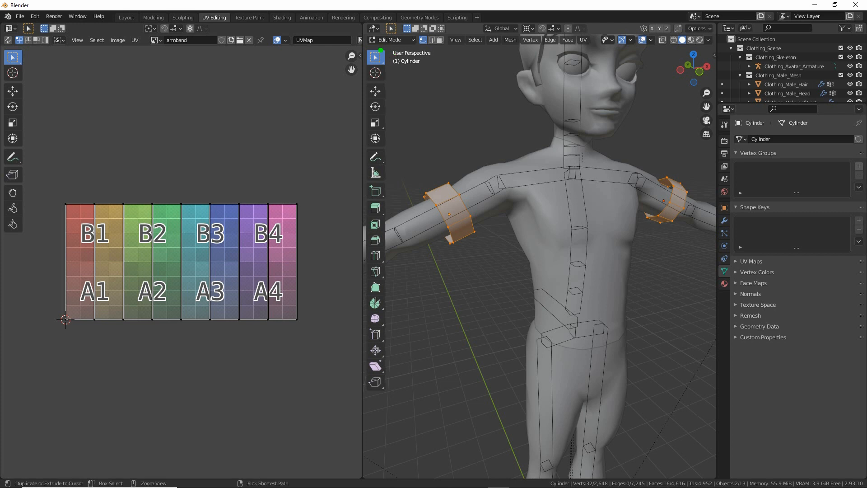
drag(380, 51, 396, 47)
key(Escape)
key(ctrl+2)
drag(691, 50, 689, 86)
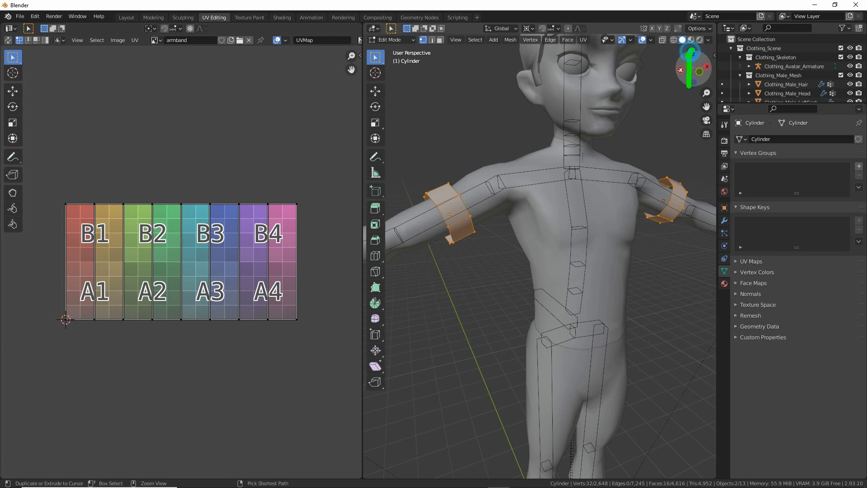
key(Escape)
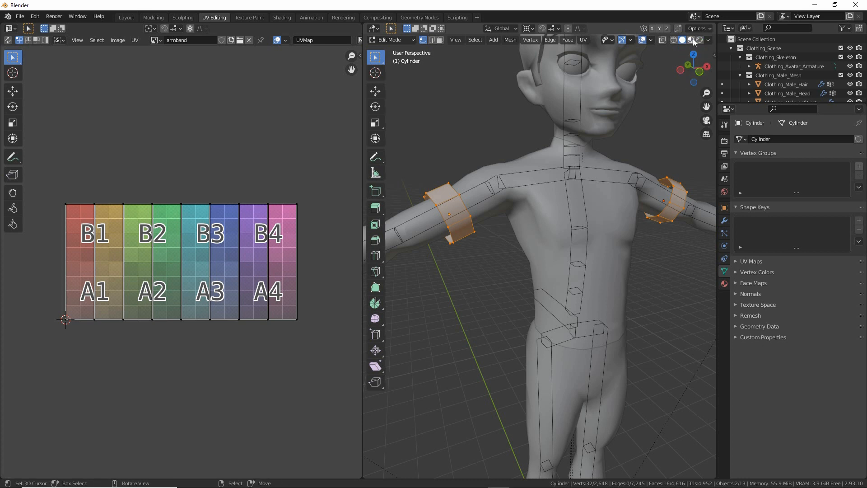
click(692, 40)
middle_drag(547, 305, 546, 311)
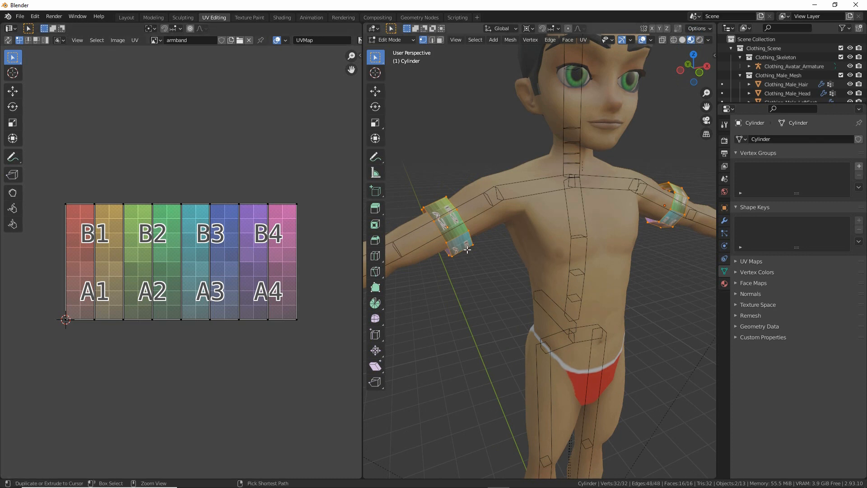
Select all the geometry of both arm bands in Edit Mode.
key(ctrl+2)
drag(436, 243, 451, 236)
drag(666, 201, 666, 213)
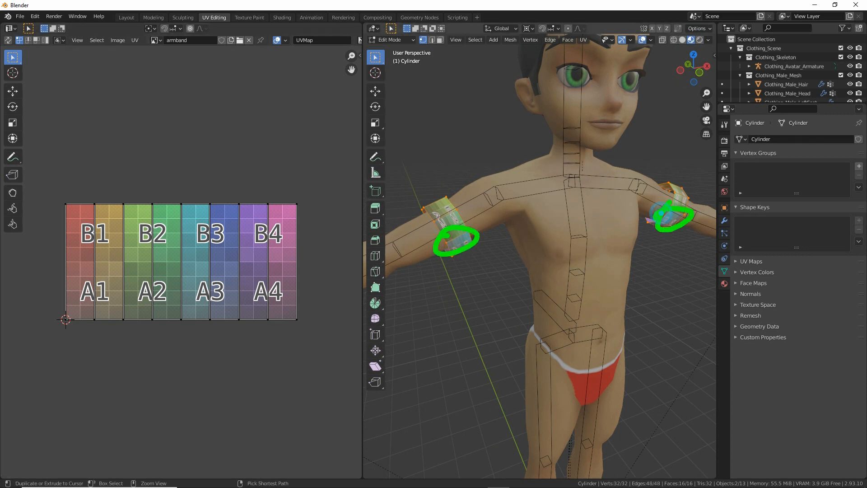
drag(467, 50, 485, 52)
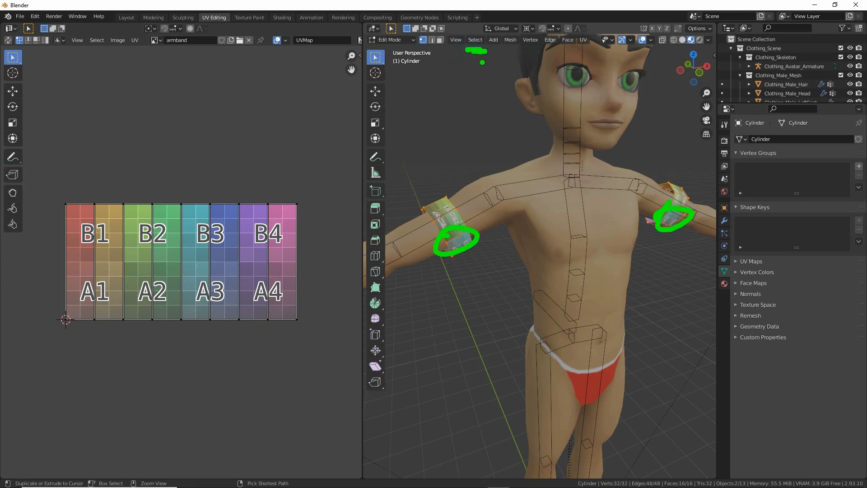
click(473, 40)
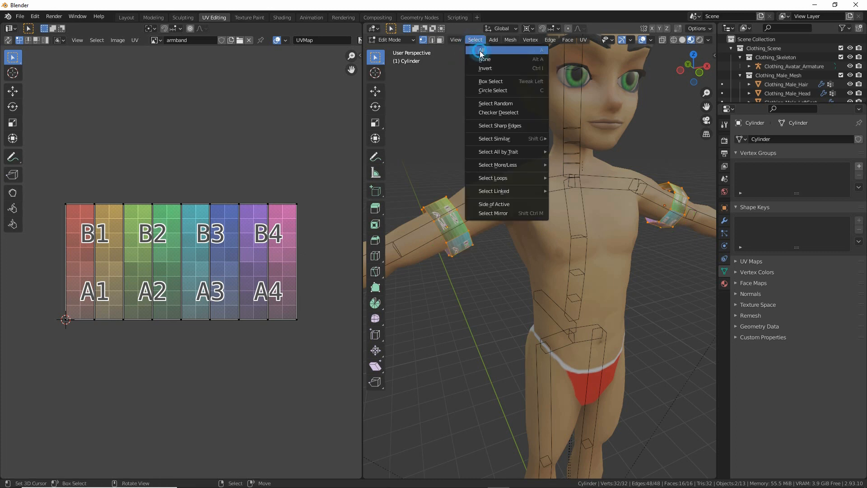
click(480, 51)
click(476, 40)
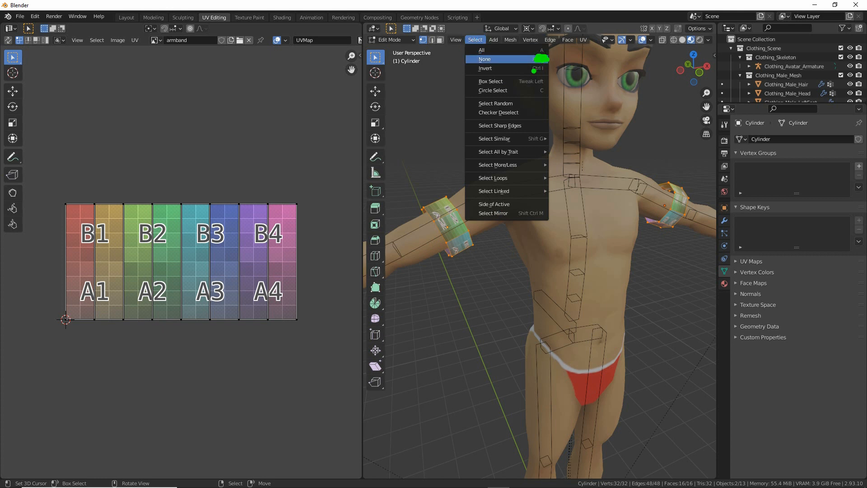
click(481, 48)
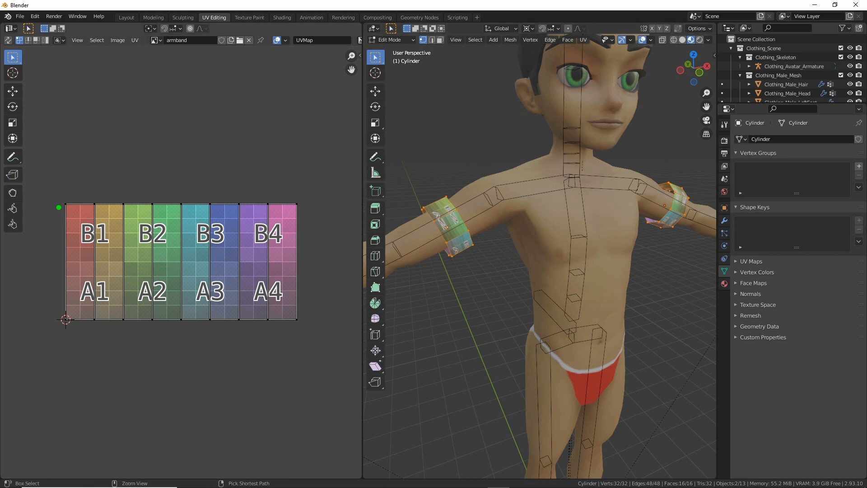
mouse_move(60, 195)
mouse_down()
mouse_move(64, 314)
mouse_move(260, 333)
mouse_move(310, 255)
mouse_move(298, 197)
mouse_move(57, 195)
mouse_up()
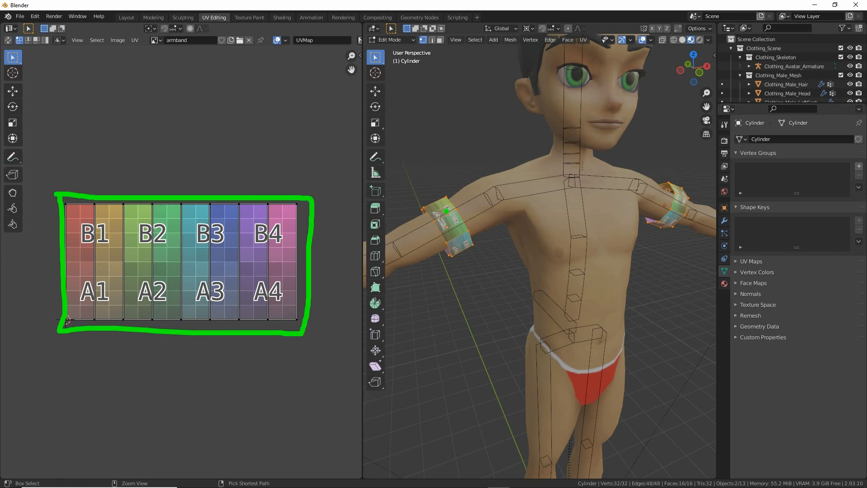
drag(446, 210, 472, 244)
drag(669, 186, 672, 226)
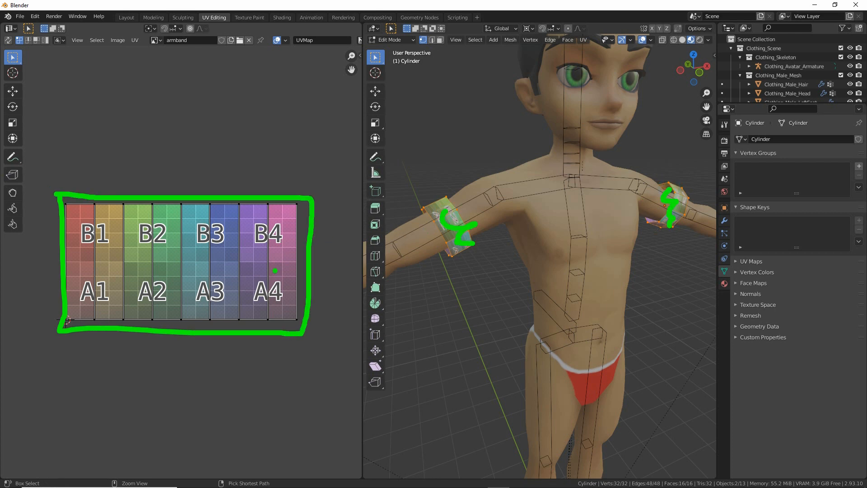
drag(55, 261, 321, 262)
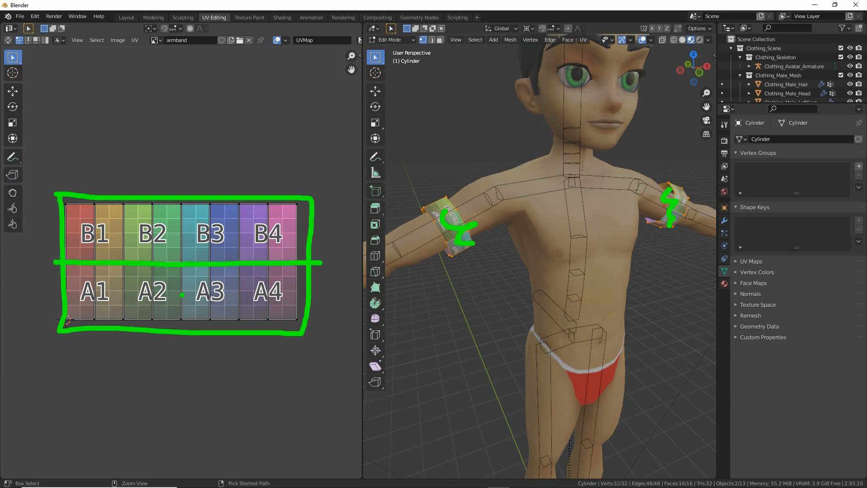
mouse_move(158, 298)
mouse_down()
mouse_move(187, 290)
mouse_move(231, 296)
mouse_up()
drag(149, 232, 227, 232)
click(260, 313)
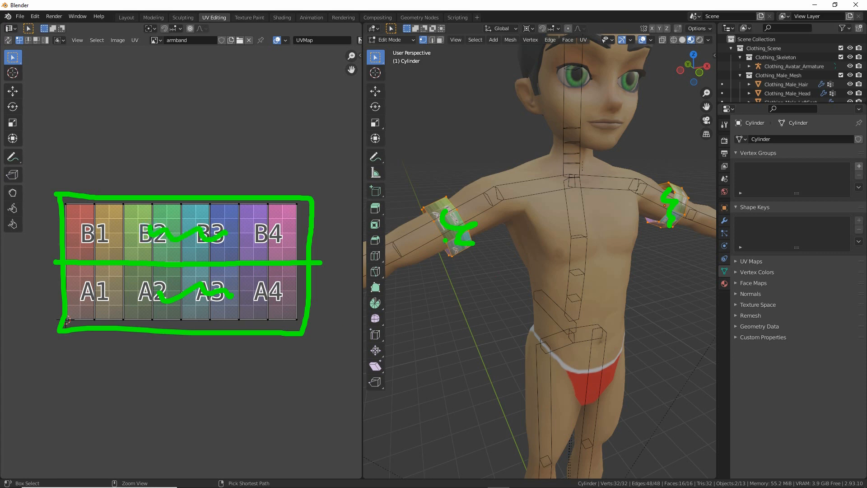
key(Escape)
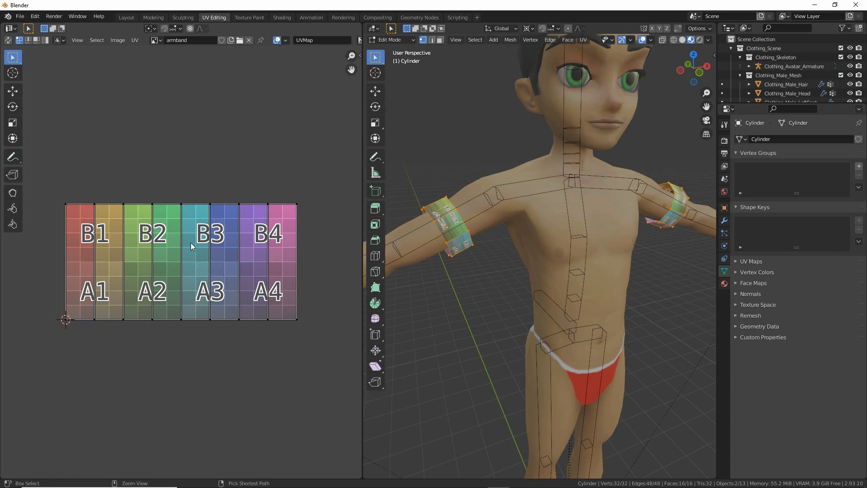
Switch UV selection to island mode and select one of the two overlapping band islands.
key(ctrl+2)
drag(46, 51, 57, 123)
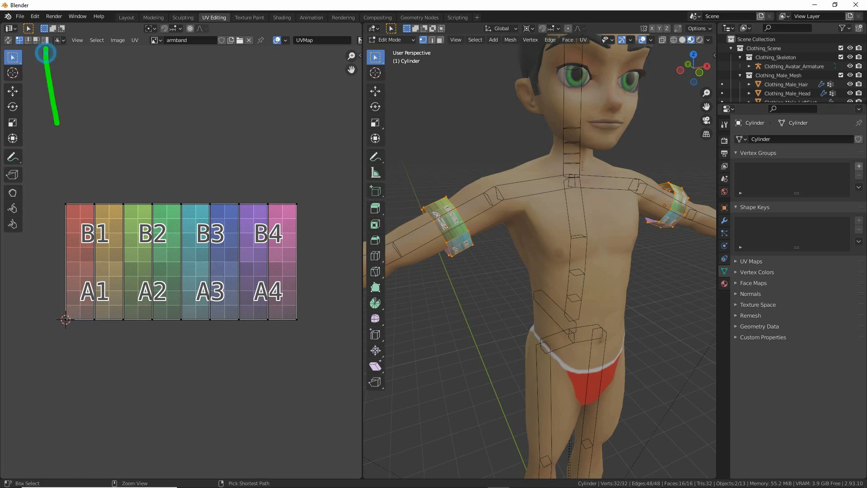
mouse_move(43, 48)
mouse_down()
mouse_move(39, 60)
mouse_move(55, 58)
mouse_up()
key(Escape)
click(45, 39)
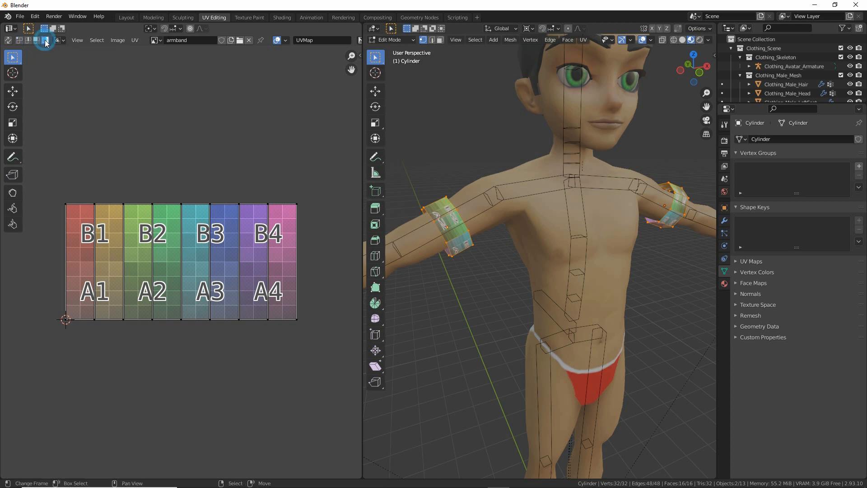
click(184, 234)
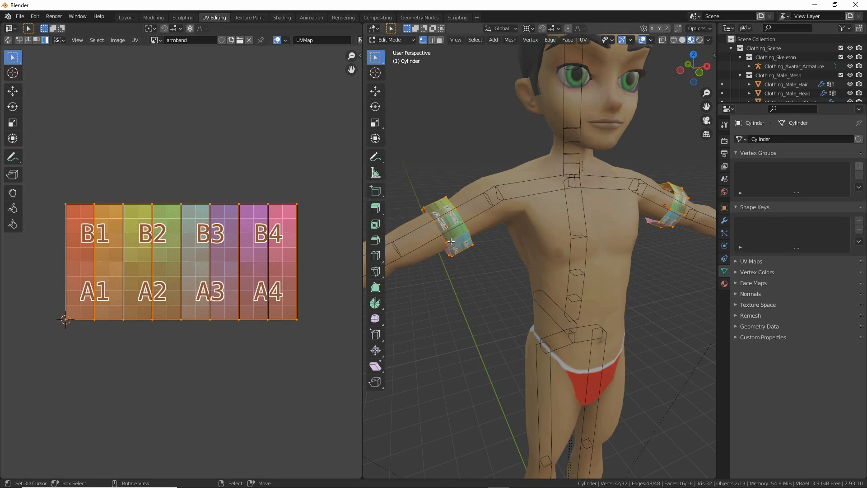
middle_drag(448, 239, 470, 244)
key(ctrl+2)
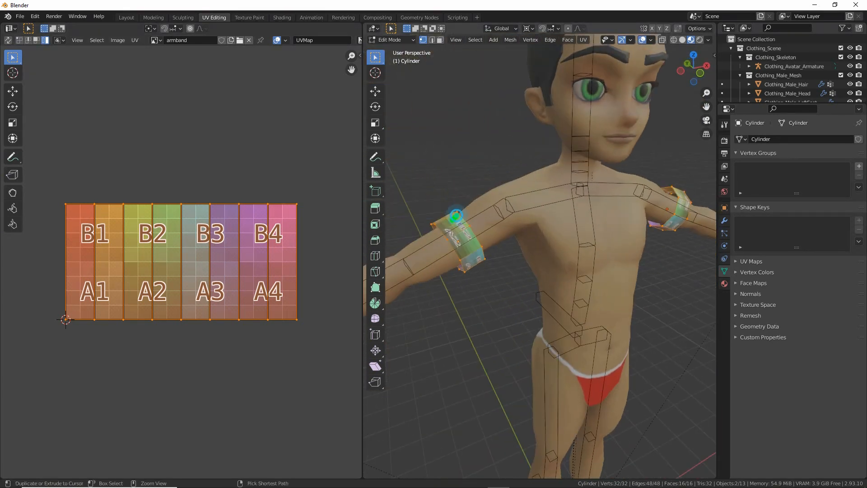
drag(456, 216, 472, 259)
drag(682, 193, 673, 231)
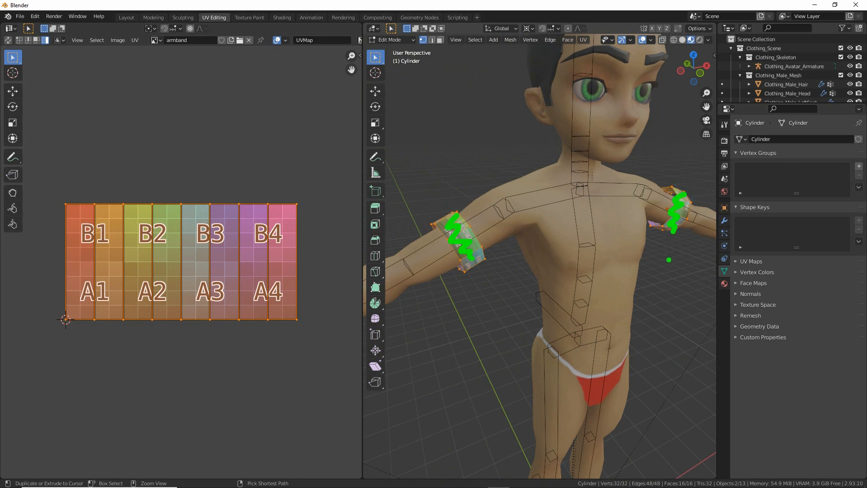
key(Escape)
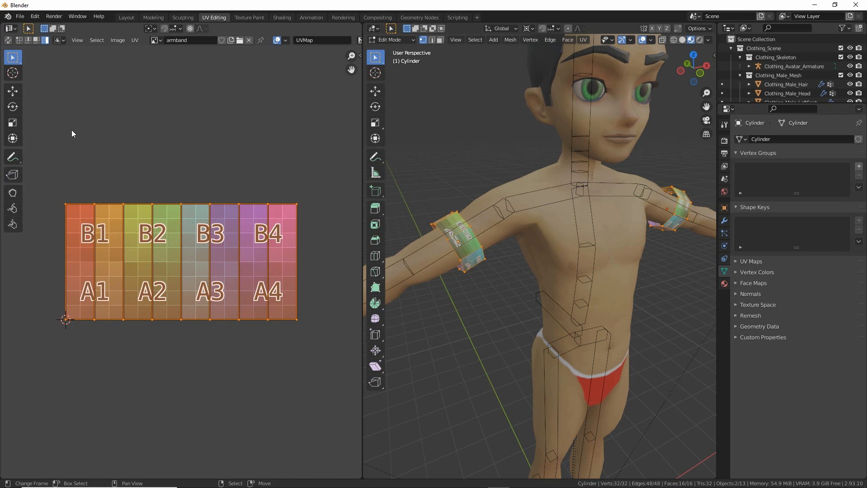
Move the selected UV island straight down along Y until it sits just below the armband image.
key(ctrl+2)
mouse_move(32, 91)
mouse_down()
mouse_move(50, 90)
mouse_move(57, 139)
mouse_up()
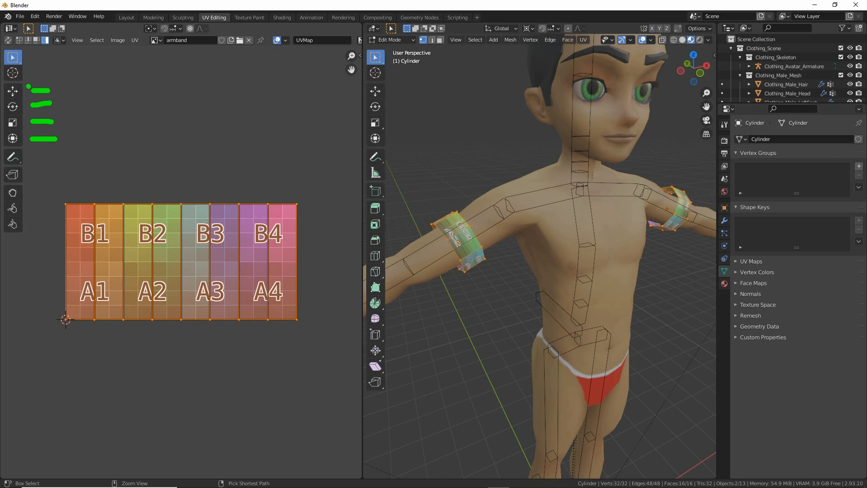
key(Escape)
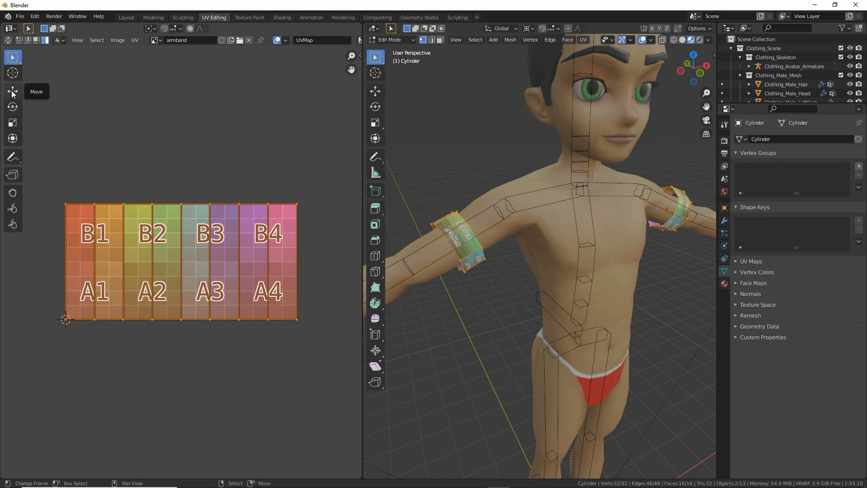
click(12, 92)
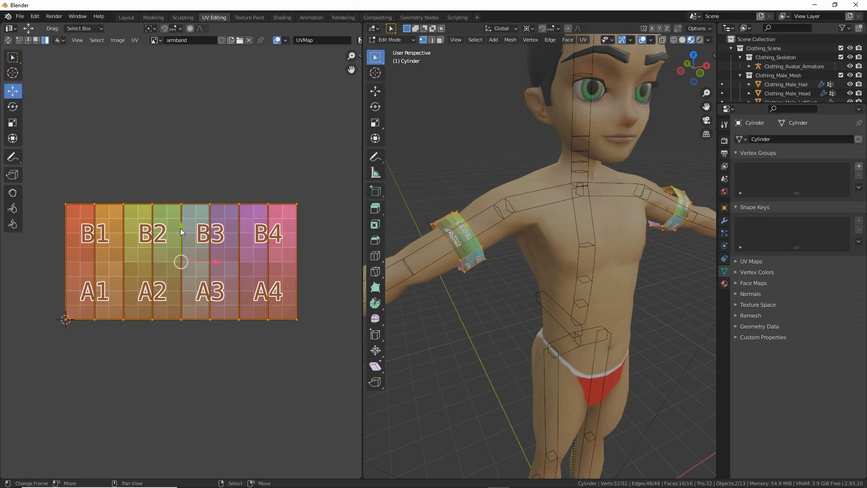
key(ctrl+2)
mouse_move(203, 216)
mouse_down()
mouse_move(224, 255)
mouse_move(153, 228)
mouse_move(182, 229)
mouse_move(183, 350)
mouse_up()
key(Escape)
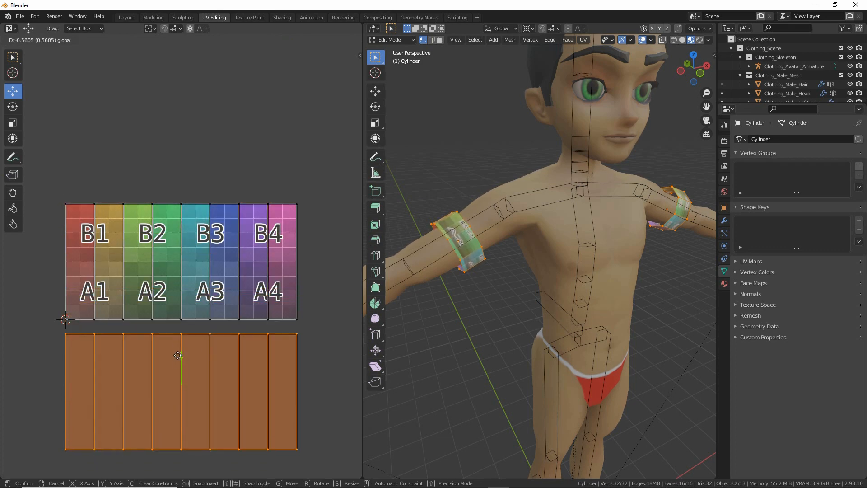
drag(180, 362, 179, 362)
key(ctrl+2)
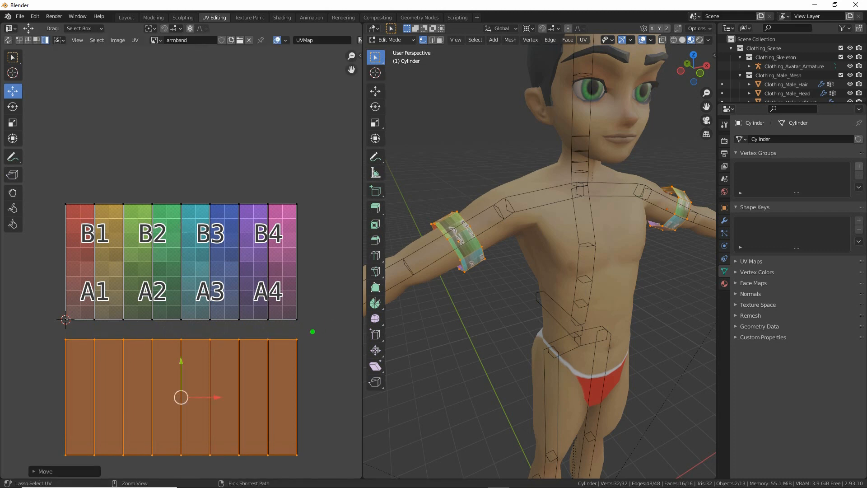
mouse_move(308, 333)
mouse_down()
mouse_move(395, 275)
mouse_move(423, 292)
mouse_up()
mouse_move(463, 202)
mouse_down()
mouse_move(439, 271)
mouse_move(445, 207)
mouse_up()
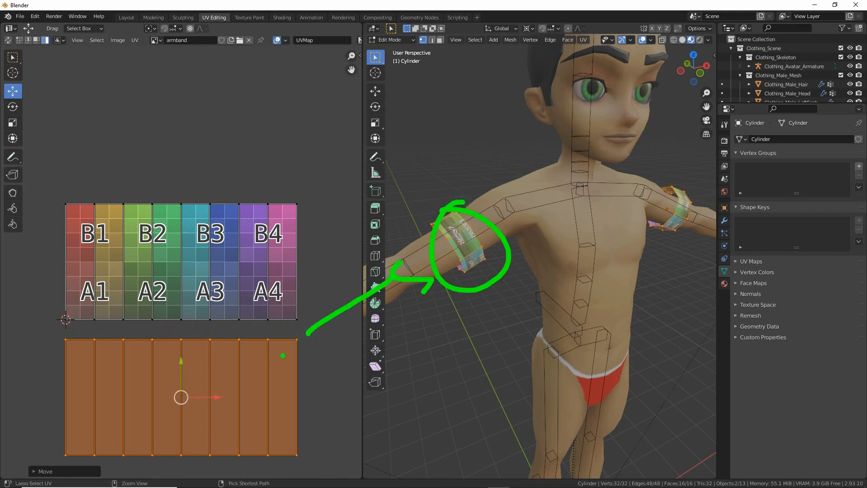
key(Escape)
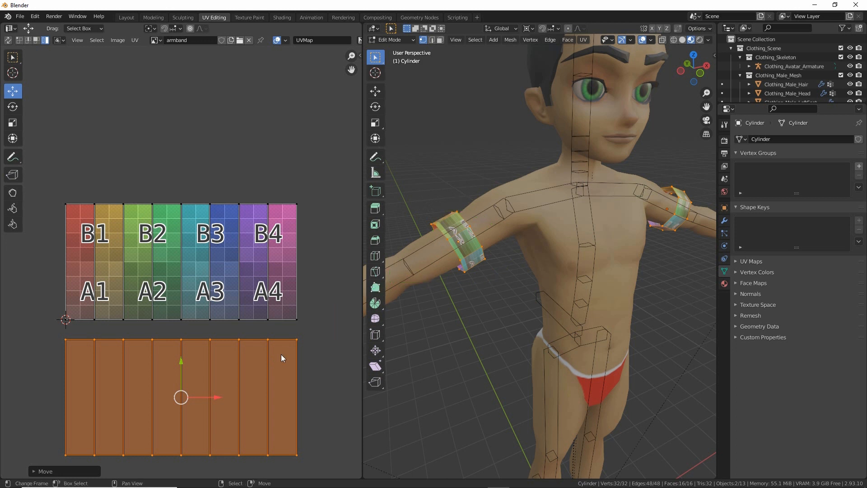
Add the other band's UV island to the selection and scale both along Y to slightly less than half their height.
shift+click(183, 255)
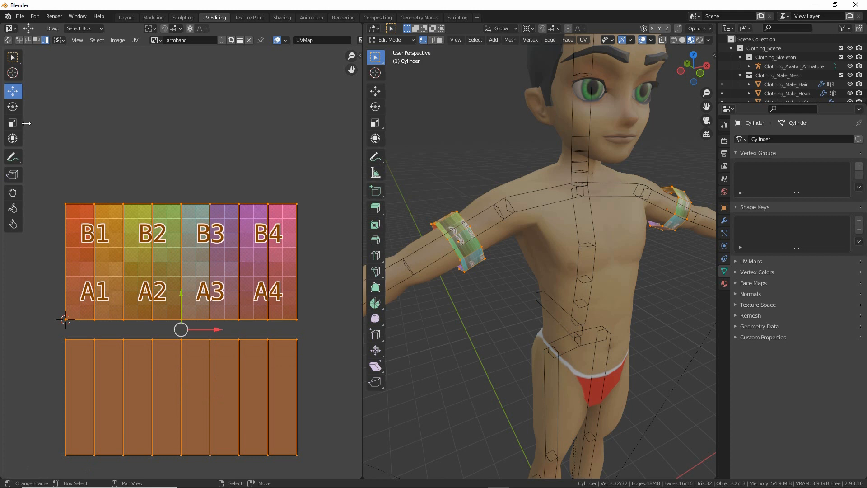
key(ctrl+2)
mouse_move(27, 126)
mouse_down()
mouse_move(52, 125)
mouse_move(42, 131)
mouse_up()
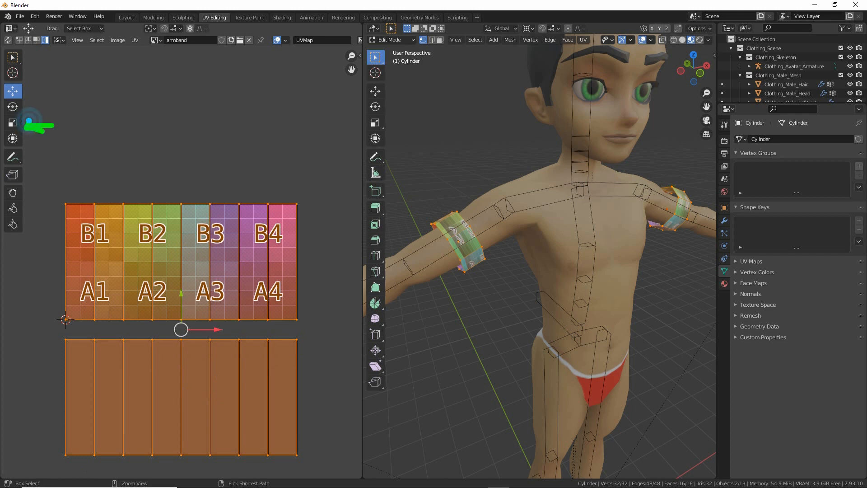
click(13, 122)
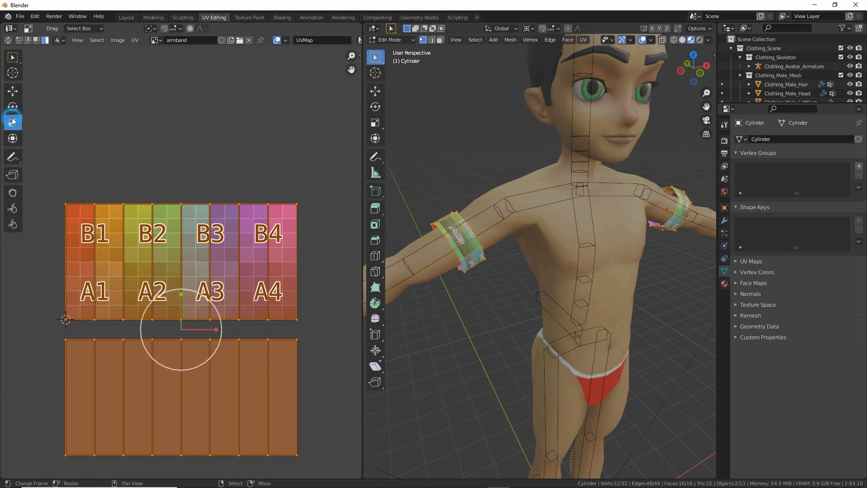
drag(180, 294, 180, 313)
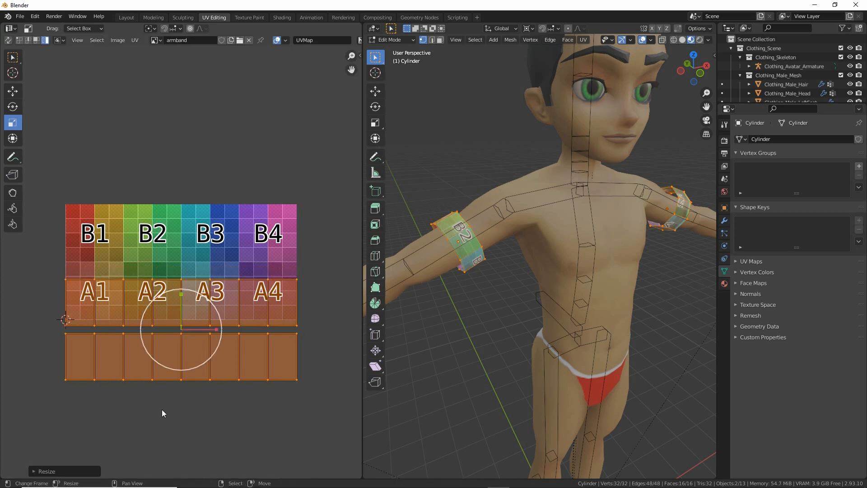
Move both UV islands up along Y so one lies on the B row and the other on the A row of the image.
click(12, 91)
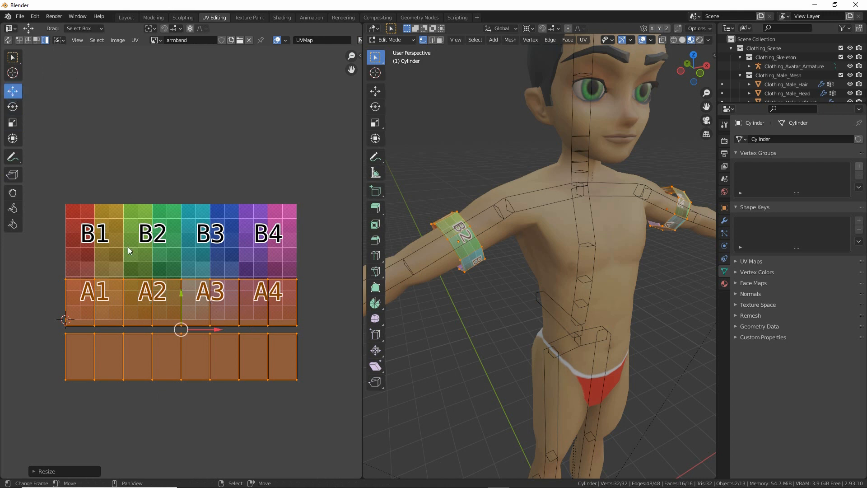
drag(181, 291, 181, 225)
scroll(545, 265, up, 4)
mouse_move(518, 261)
middle_down()
mouse_move(545, 266)
mouse_move(529, 263)
middle_up()
scroll(545, 266, up, 3)
scroll(545, 265, down, 3)
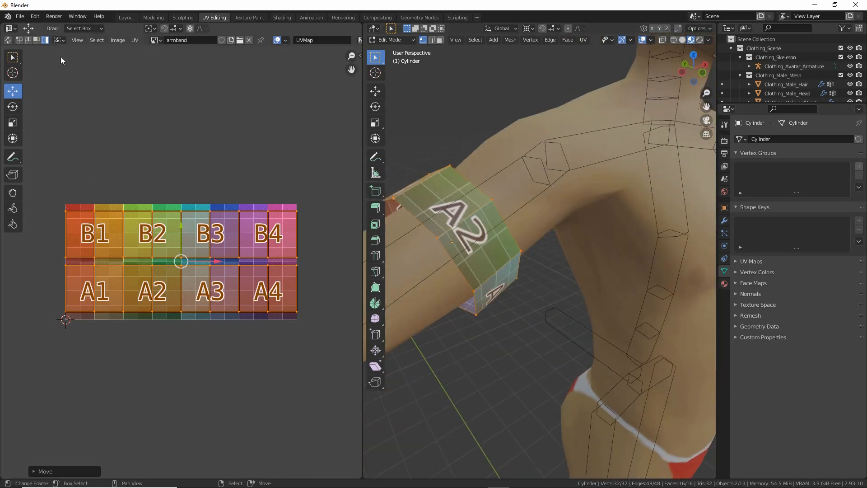
Select the UV island on the A row and examine the texture on both arms to match each island to its band.
click(183, 290)
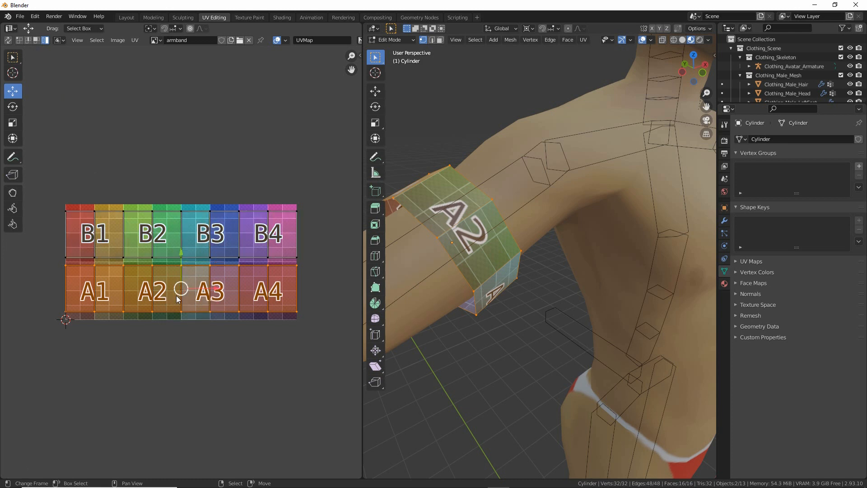
mouse_move(185, 288)
mouse_down()
mouse_move(165, 291)
mouse_move(184, 285)
mouse_up()
right_click(184, 286)
middle_drag(547, 285, 497, 271)
key(g)
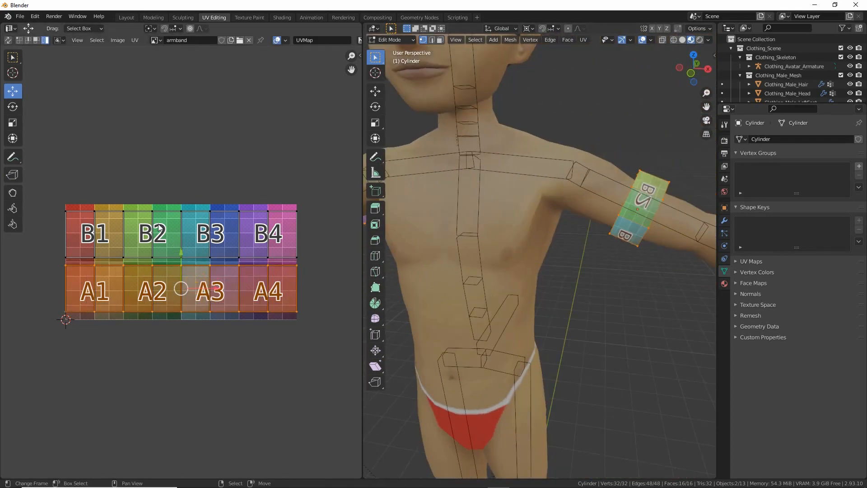
Select the UV island on the B row and mirror it along the X axis so its band's lettering reads correctly.
click(169, 226)
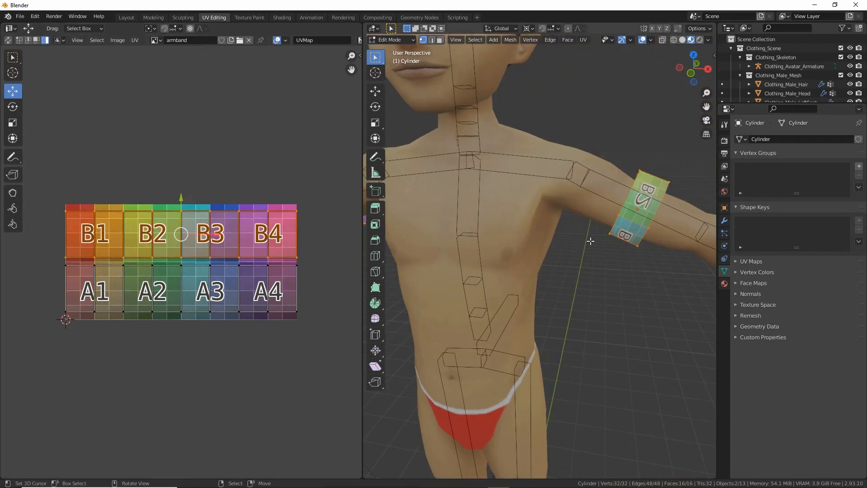
middle_drag(564, 270, 468, 290)
scroll(565, 296, up, 2)
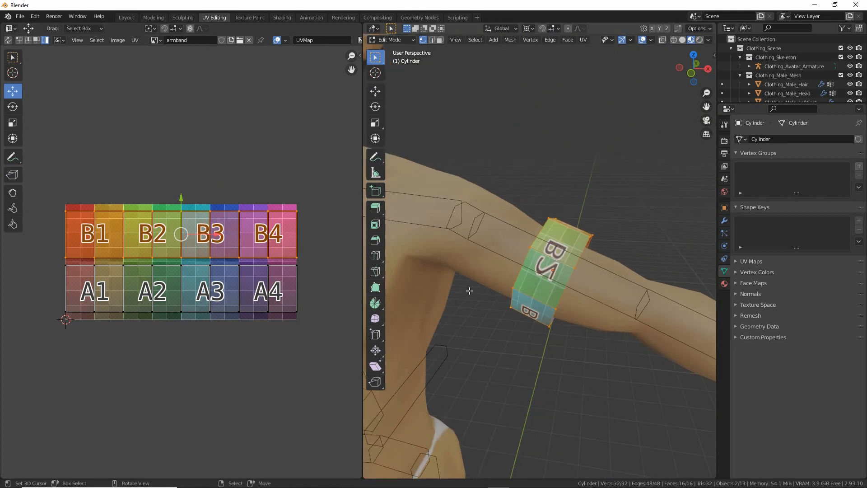
middle_drag(531, 274, 536, 272)
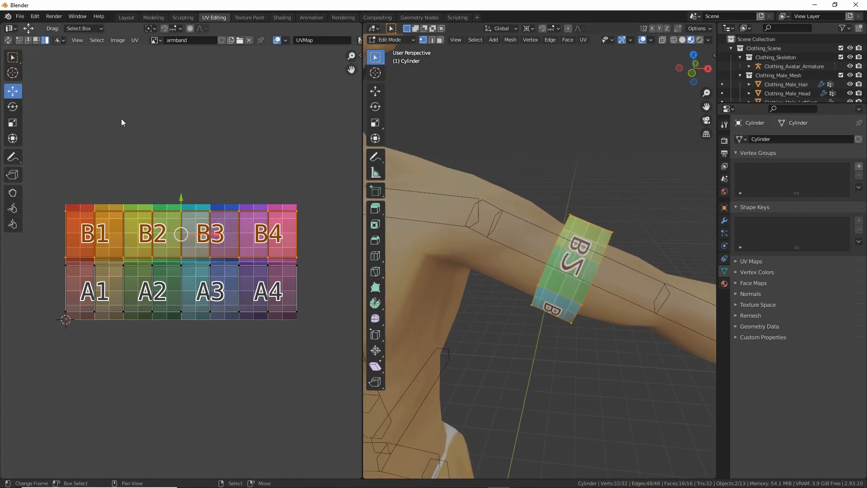
key(ctrl+2)
drag(46, 53, 44, 54)
click(135, 40)
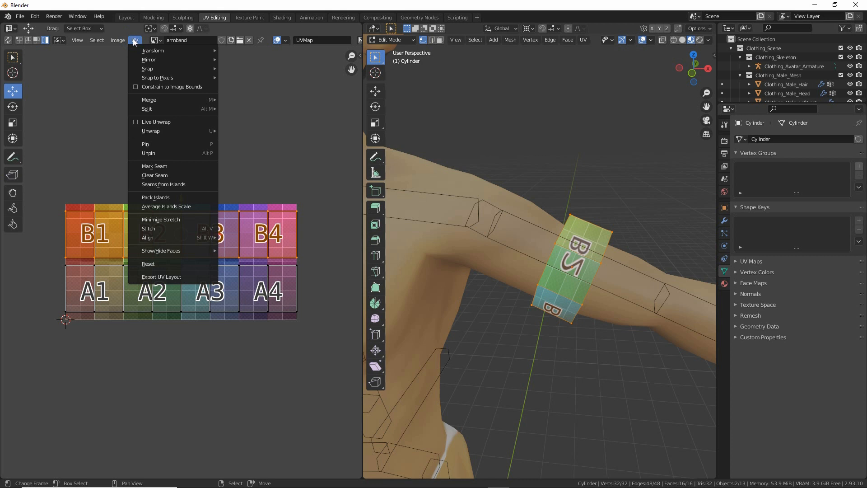
mouse_move(148, 61)
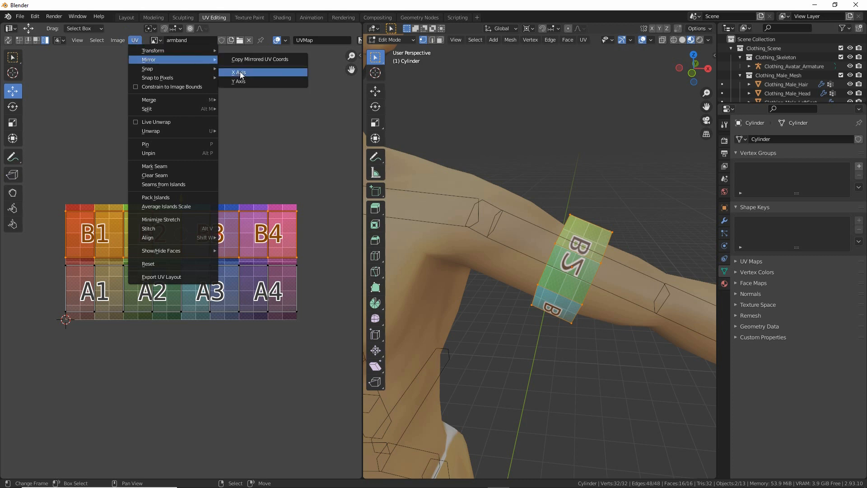
mouse_move(142, 69)
mouse_down()
mouse_move(163, 70)
mouse_move(148, 48)
mouse_up()
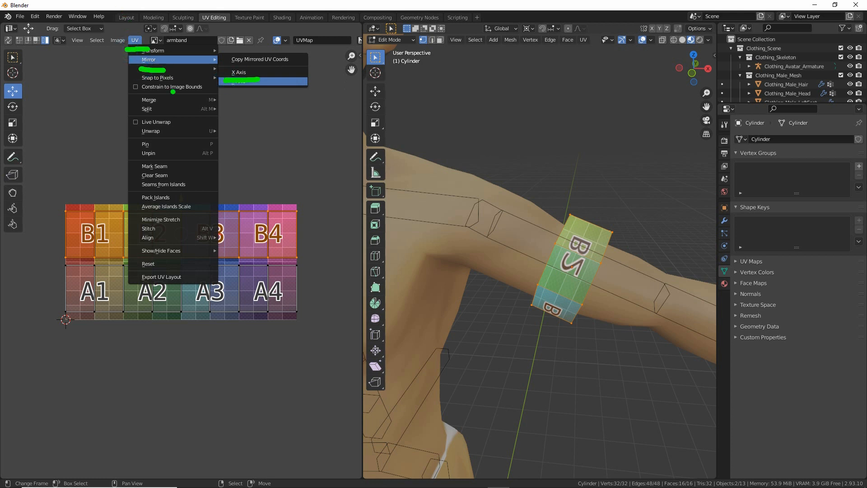
key(Escape)
mouse_move(164, 58)
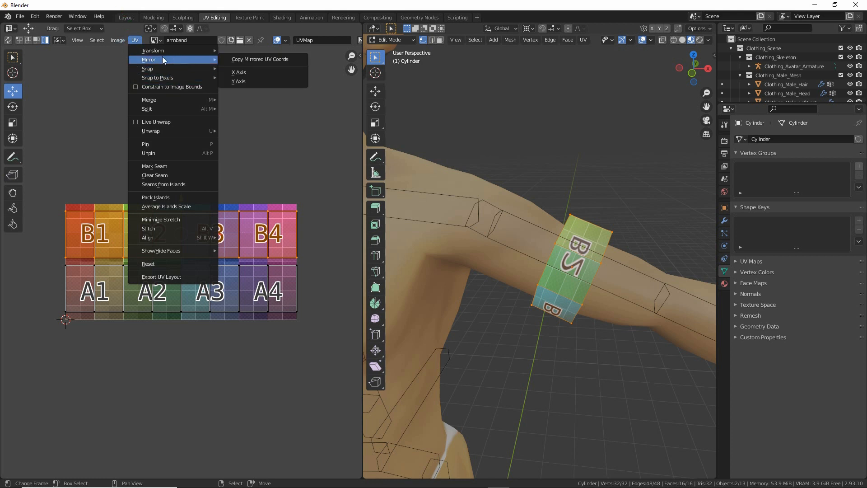
click(235, 73)
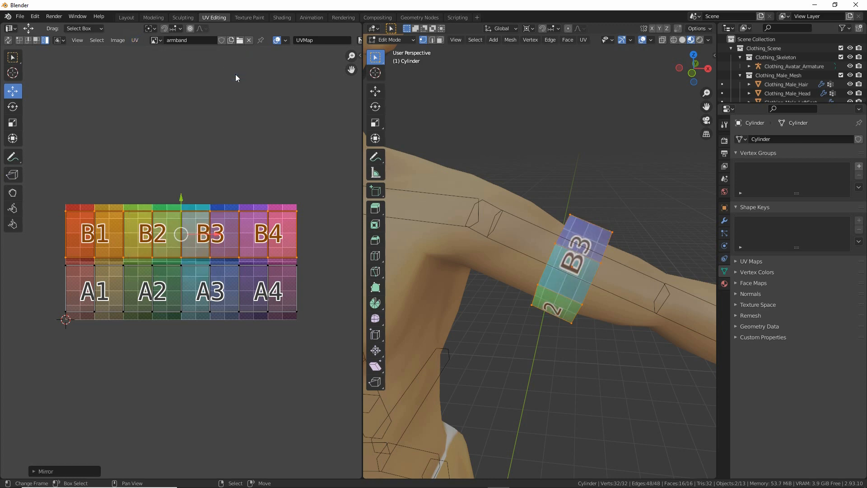
Examine the bands on both arms against the UV layout to check the direction of the texture lettering.
middle_drag(600, 271, 590, 300)
scroll(543, 337, up, 8)
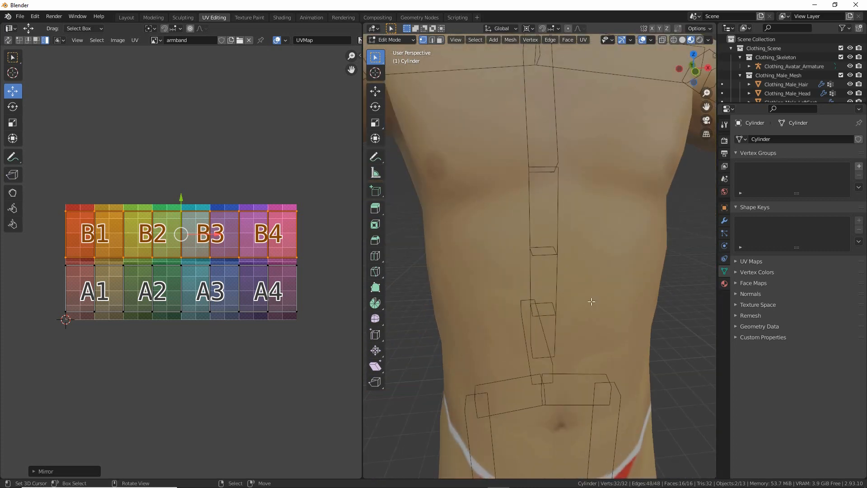
scroll(589, 299, down, 4)
middle_drag(523, 270, 550, 289)
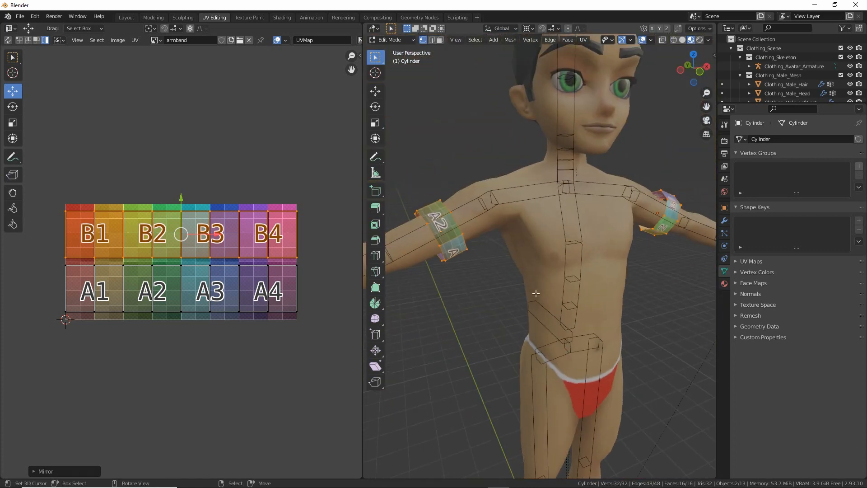
scroll(255, 284, up, 1)
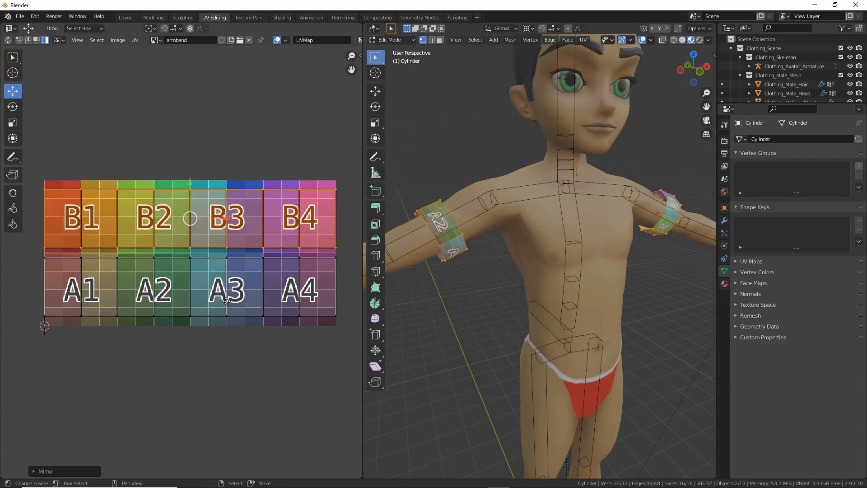
middle_drag(222, 296, 217, 303)
middle_drag(501, 283, 505, 286)
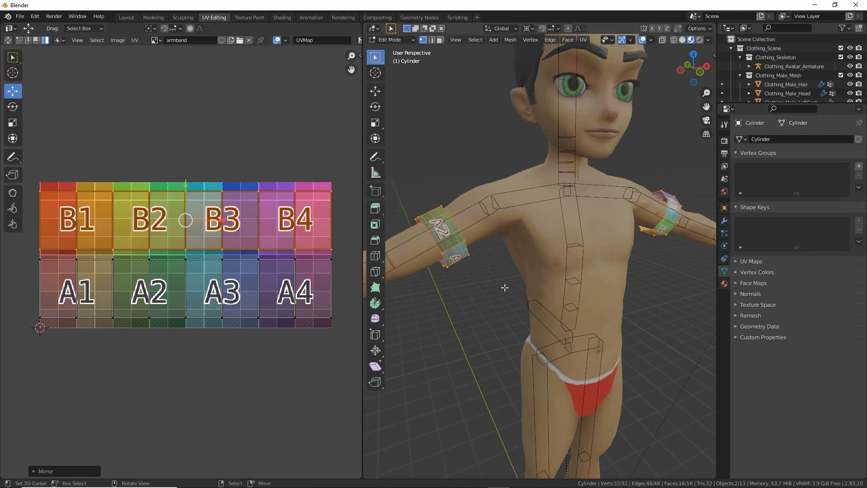
scroll(506, 287, up, 1)
scroll(505, 288, down, 1)
shift+middle_drag(530, 254, 524, 261)
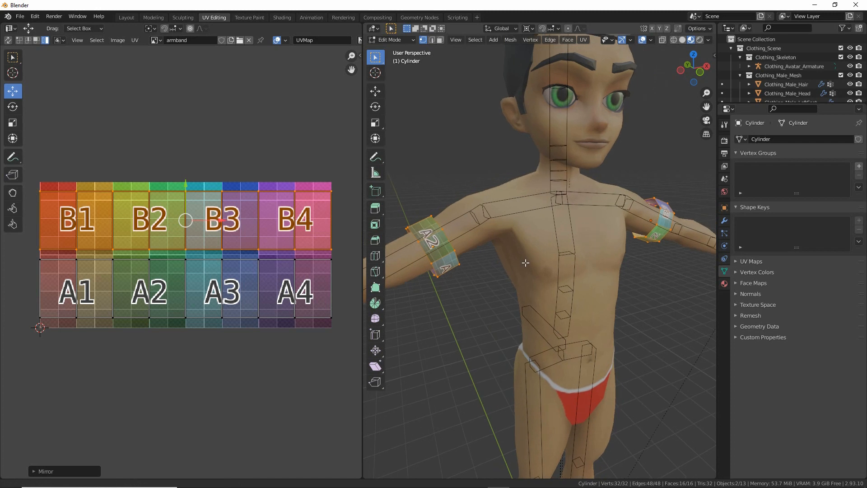
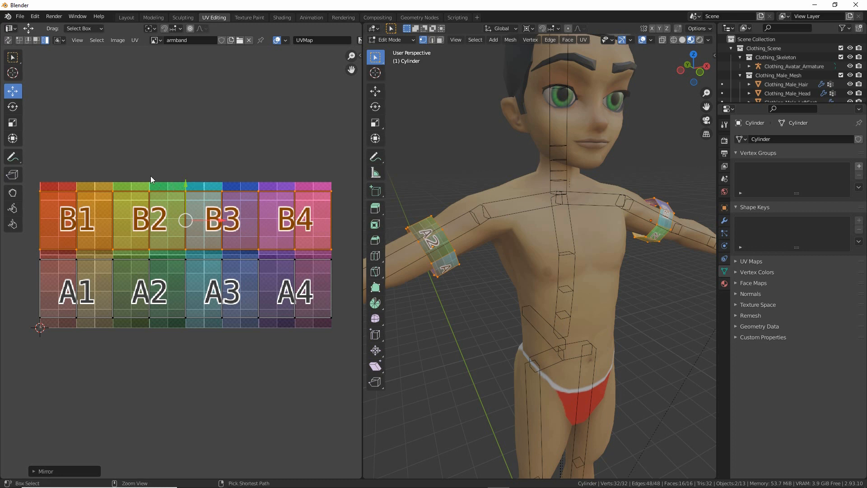
mouse_move(39, 180)
mouse_down()
mouse_move(311, 178)
mouse_move(331, 285)
mouse_up()
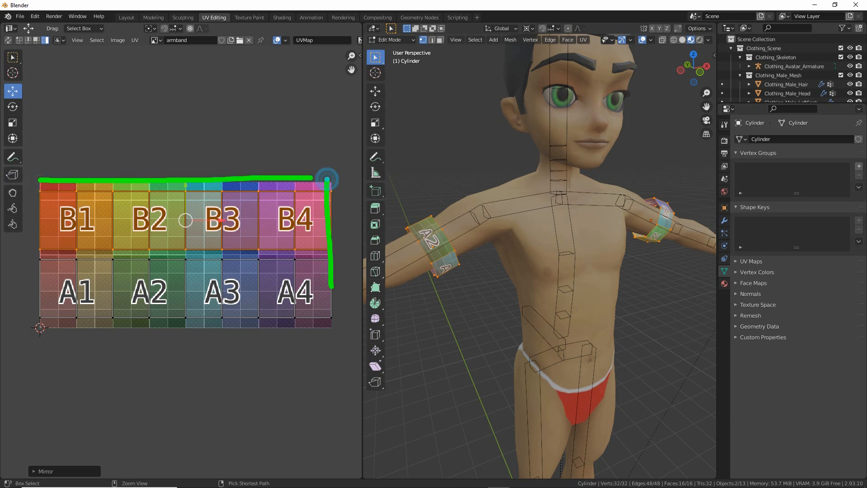
mouse_move(316, 324)
mouse_down()
mouse_move(333, 321)
mouse_move(96, 323)
mouse_up()
drag(35, 321, 28, 210)
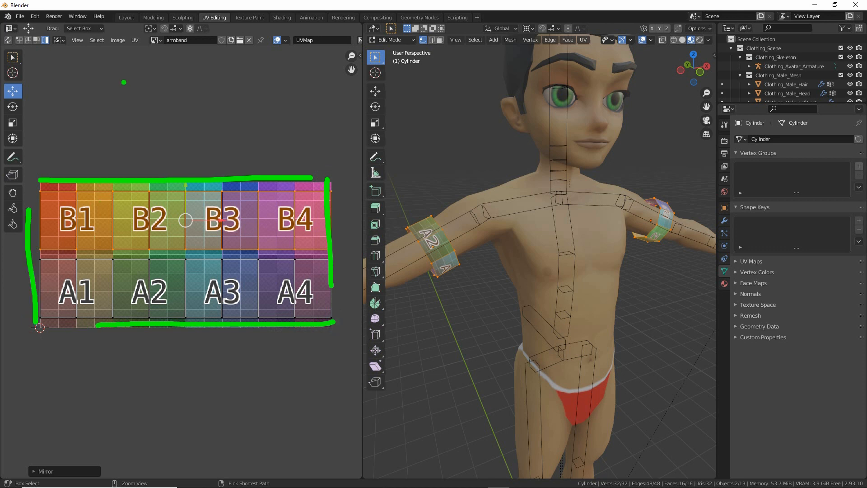
key(Escape)
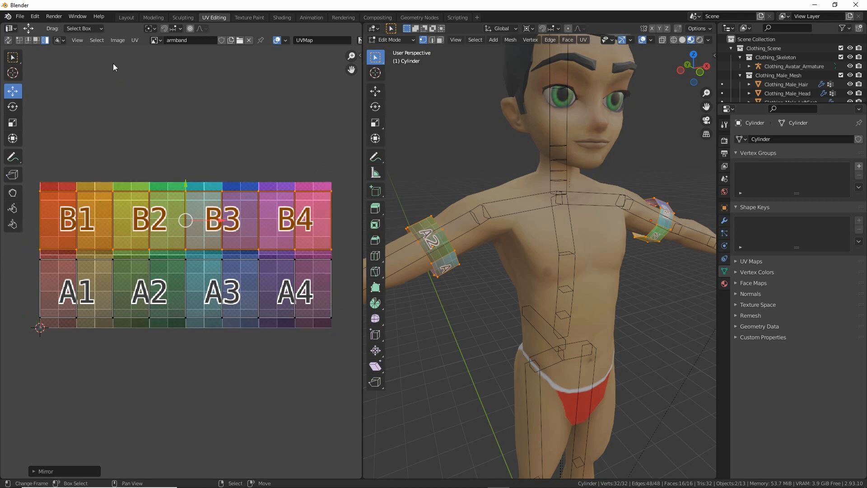
Start saving the armband image as a new file and choose the F:\Social\IMVU\avatar\Blender 2.8+ folder as its destination.
click(117, 40)
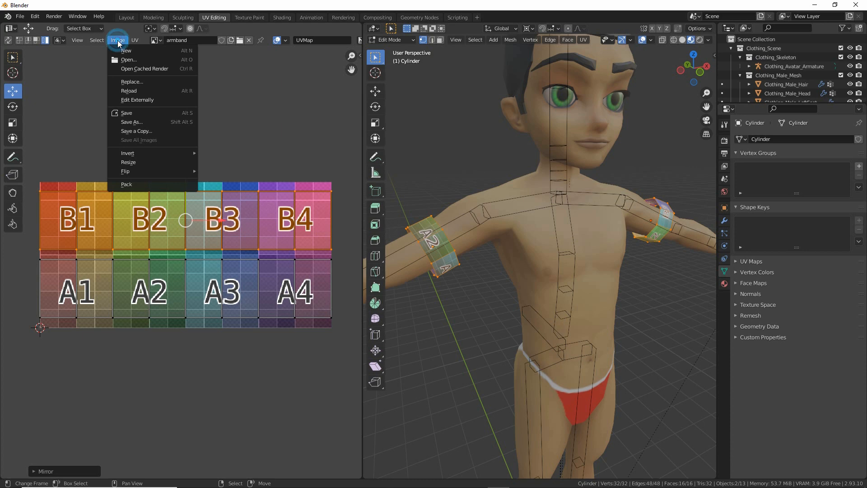
click(134, 122)
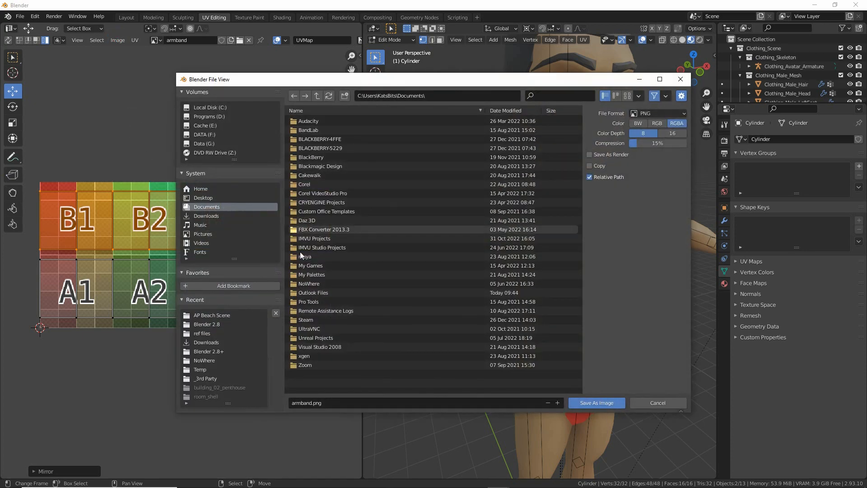
click(207, 324)
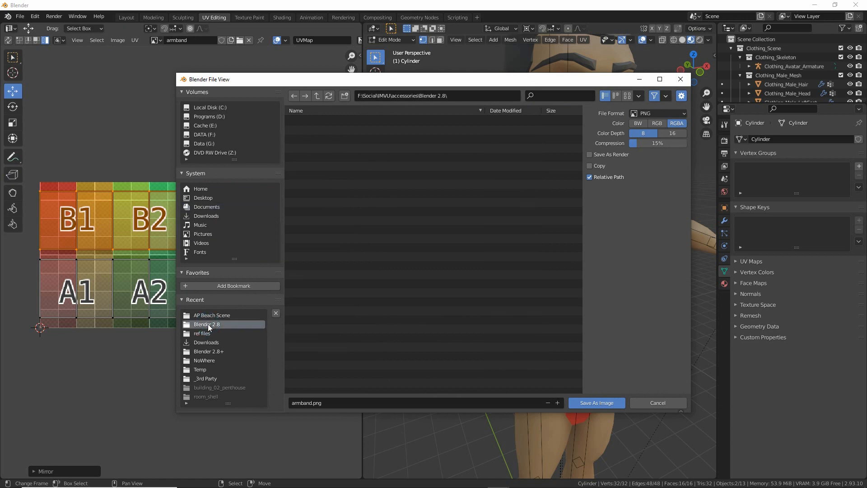
click(317, 95)
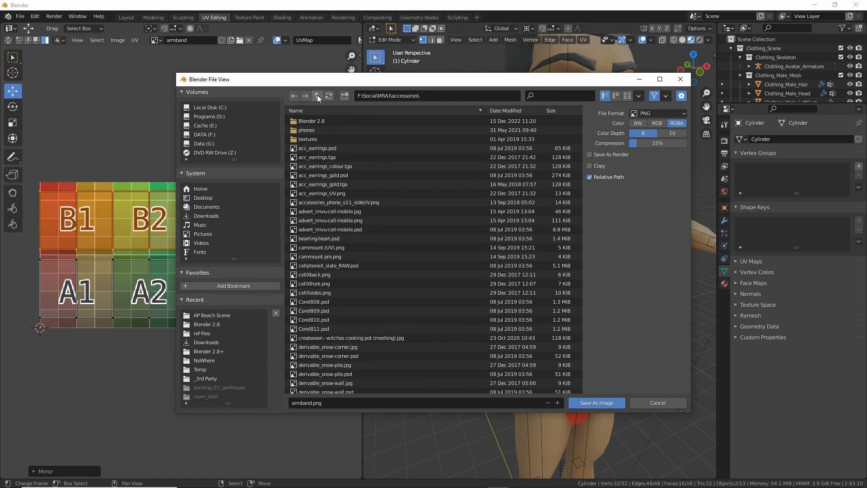
click(317, 94)
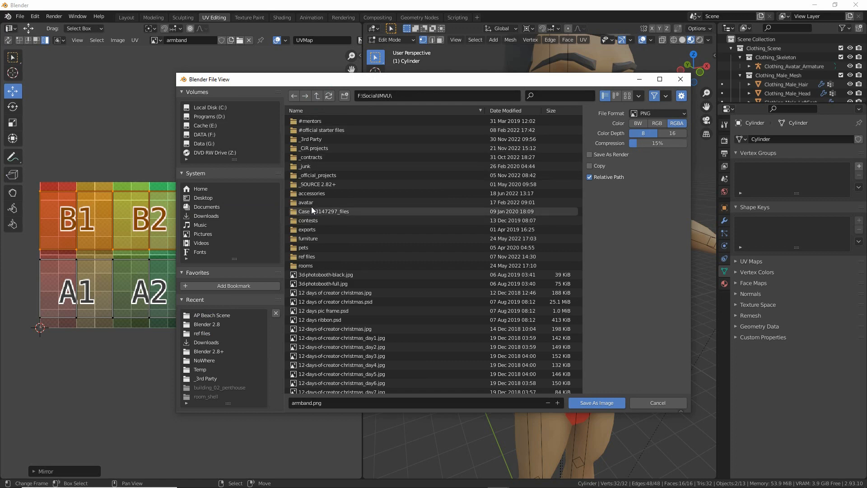
double_click(311, 203)
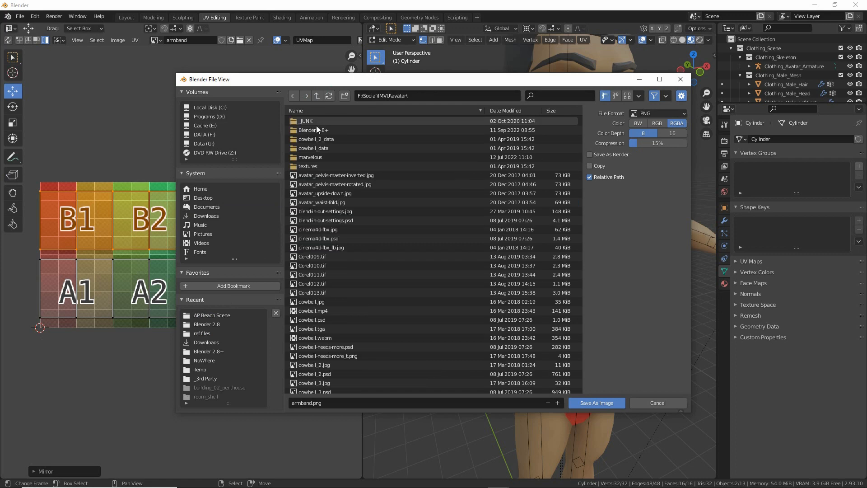
double_click(308, 131)
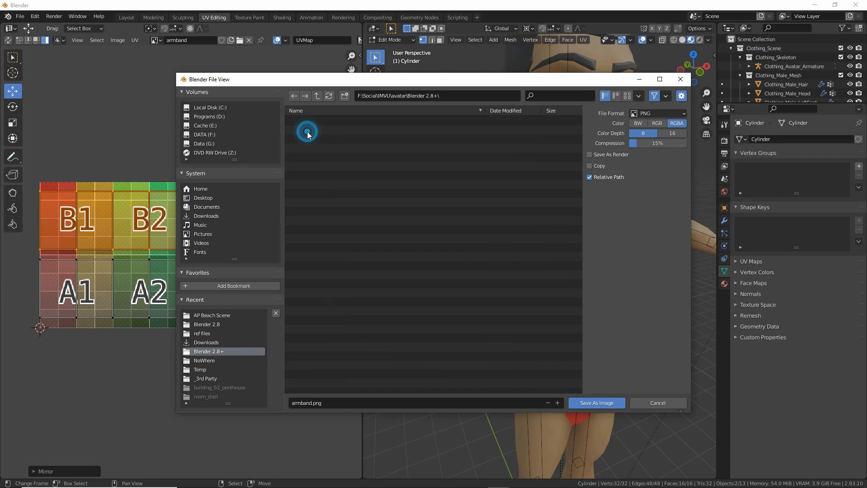
Name the image file armband-diffuse.png.
click(330, 399)
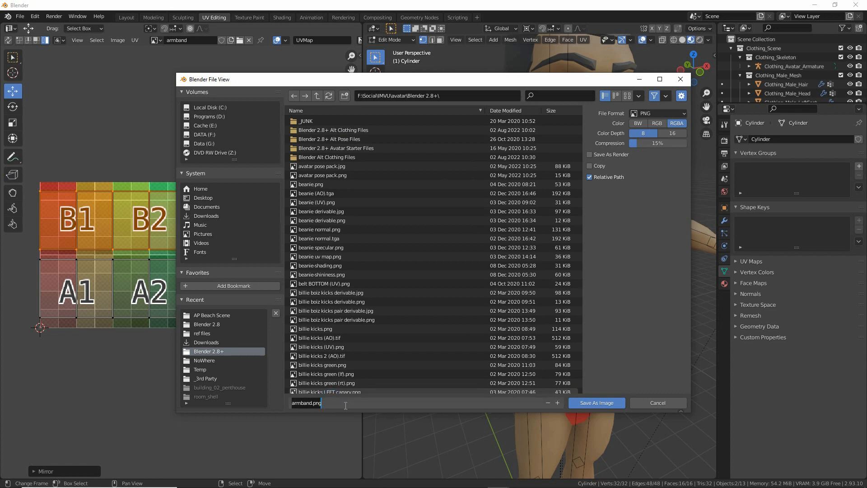
key(BackSpace)
text(armband-diffuse)
key(Return)
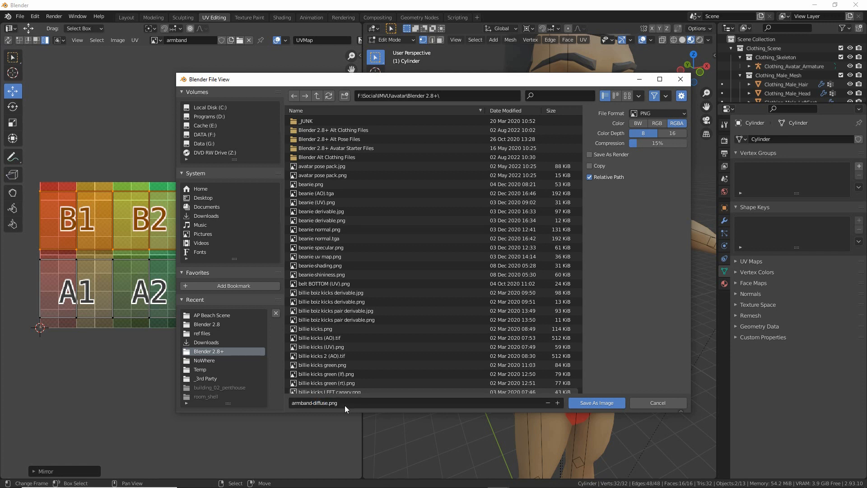
Keep PNG as the file format, set the compression to 0% and save the image.
click(655, 115)
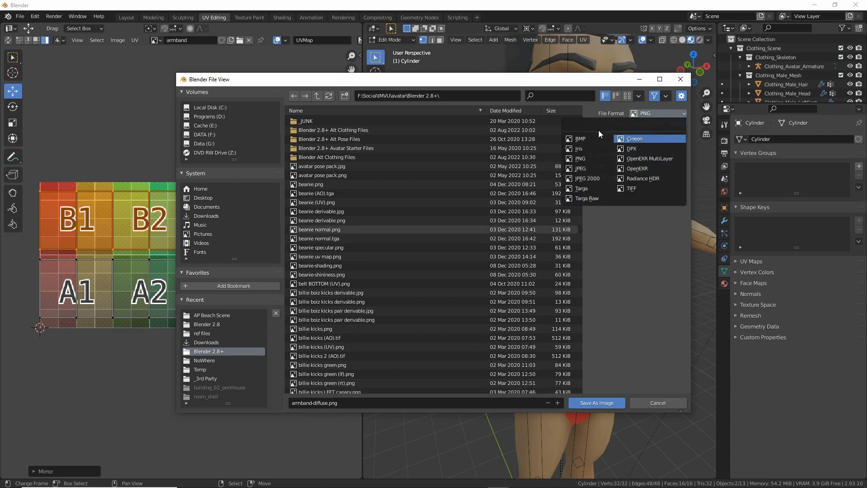
click(583, 158)
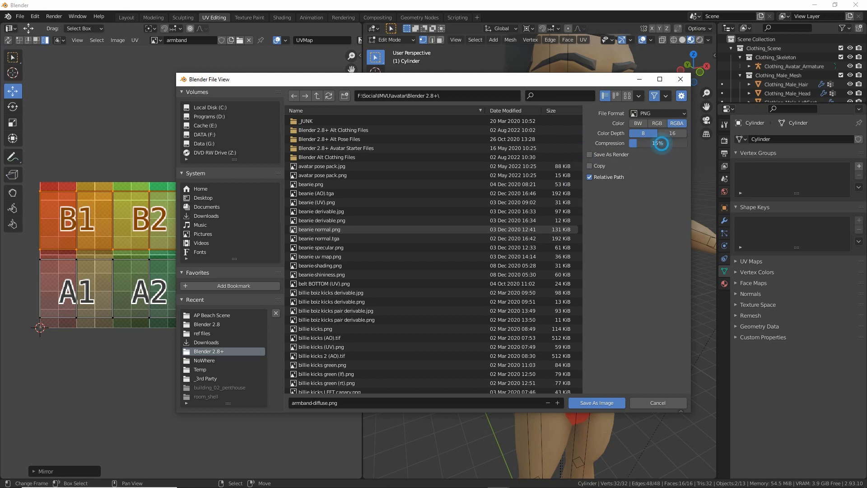
drag(661, 143, 629, 145)
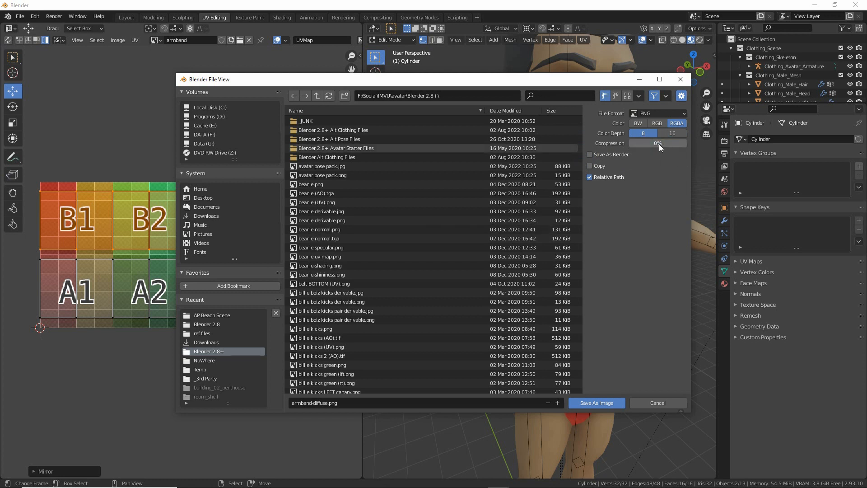
click(595, 403)
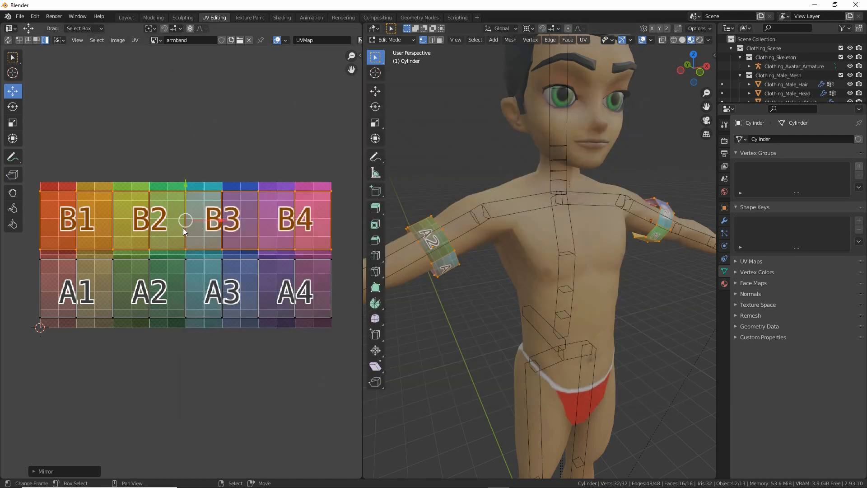
mouse_move(41, 180)
mouse_down()
mouse_move(336, 180)
mouse_move(341, 334)
mouse_move(64, 338)
mouse_move(31, 316)
mouse_move(36, 185)
mouse_up()
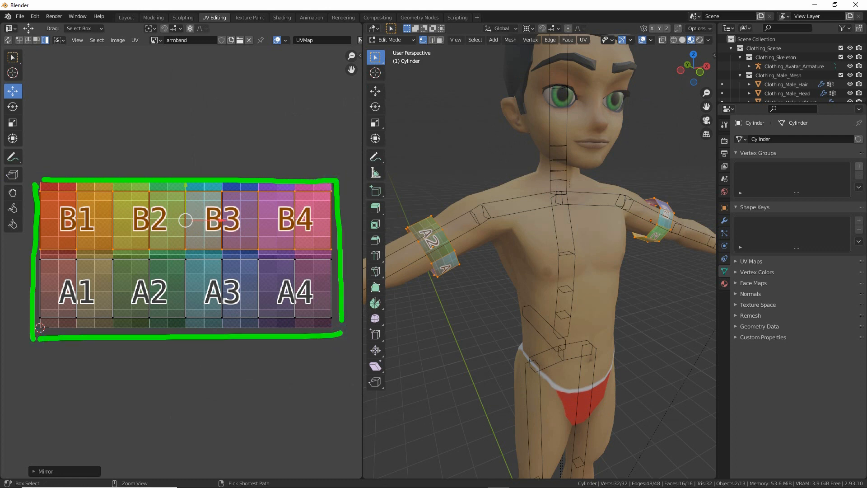
key(Escape)
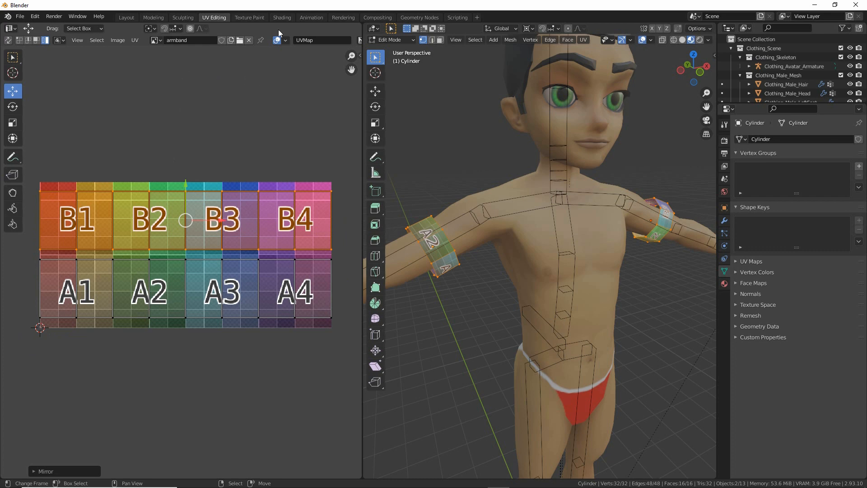
Inspect the armband material's image texture node and the textured bands in the Shading workspace, then return to UV Editing.
click(282, 17)
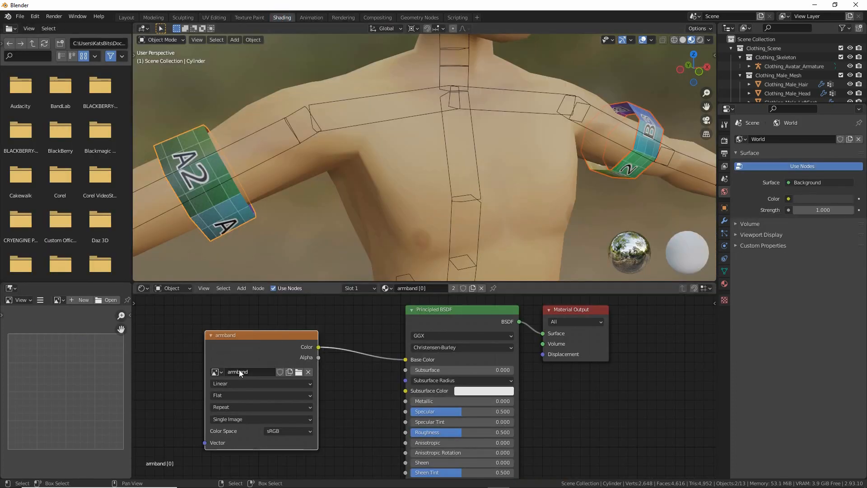
middle_drag(282, 190, 360, 183)
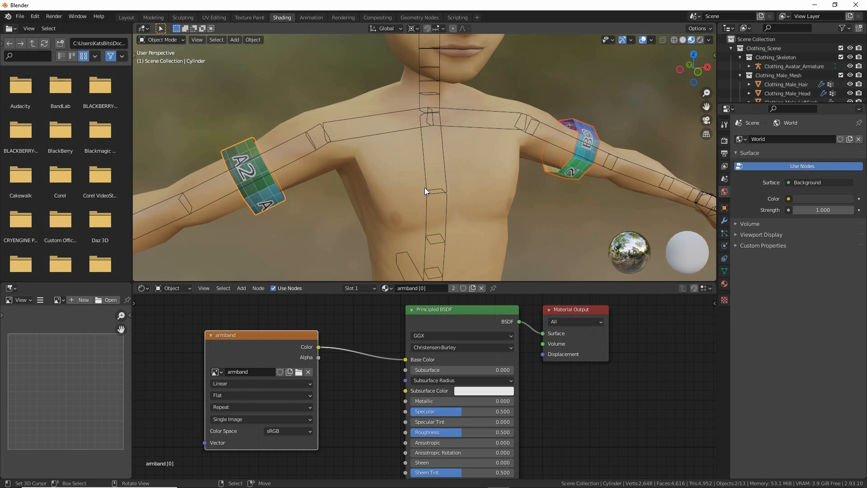
click(211, 17)
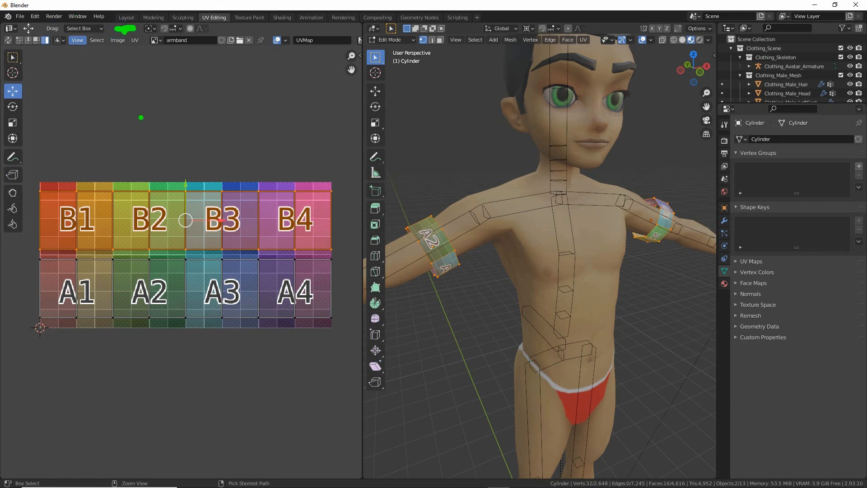
Switch to the Layout workspace and show the IMVU Studio Toolkit's clothing tools beside the avatar.
click(127, 18)
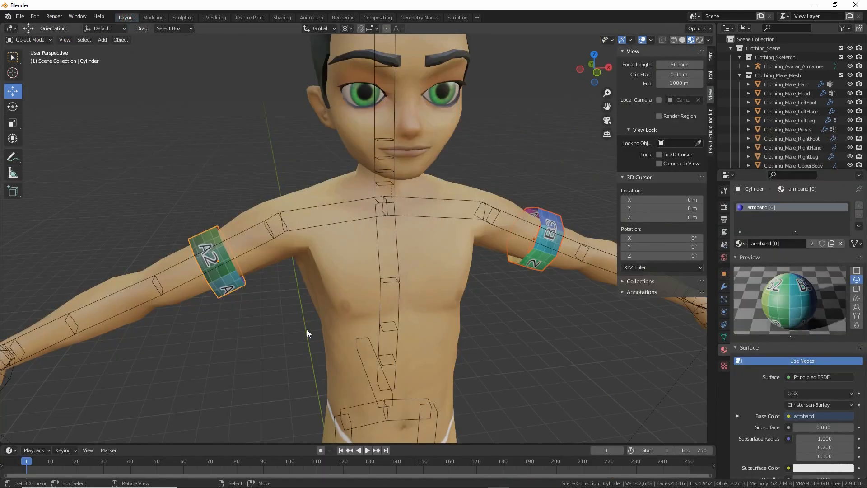
middle_drag(356, 308, 372, 294)
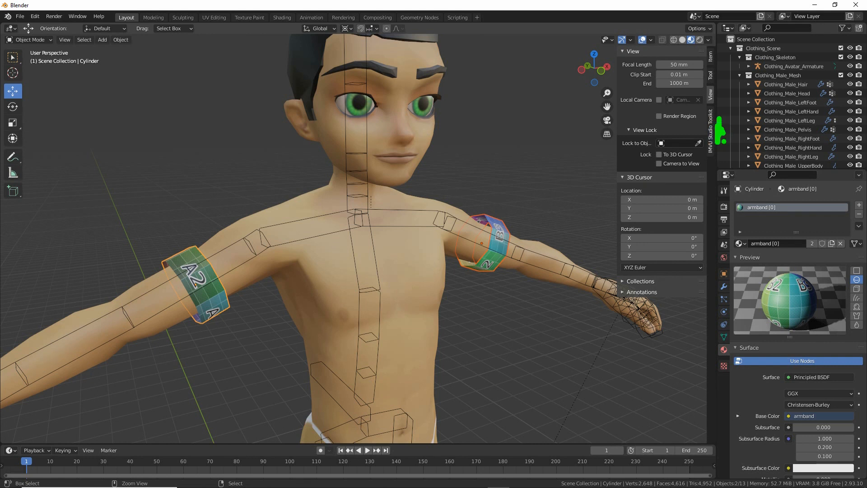
click(710, 132)
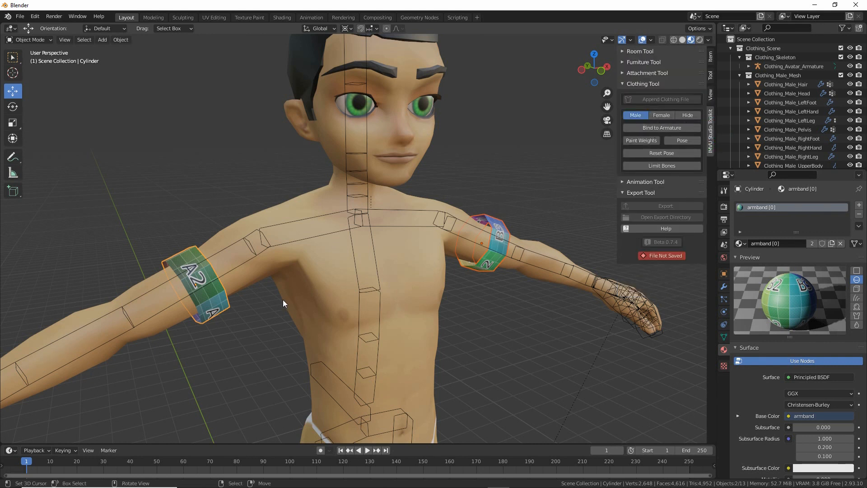
Select the band on the avatar's right upper arm and examine its vertex groups and modifiers.
click(472, 267)
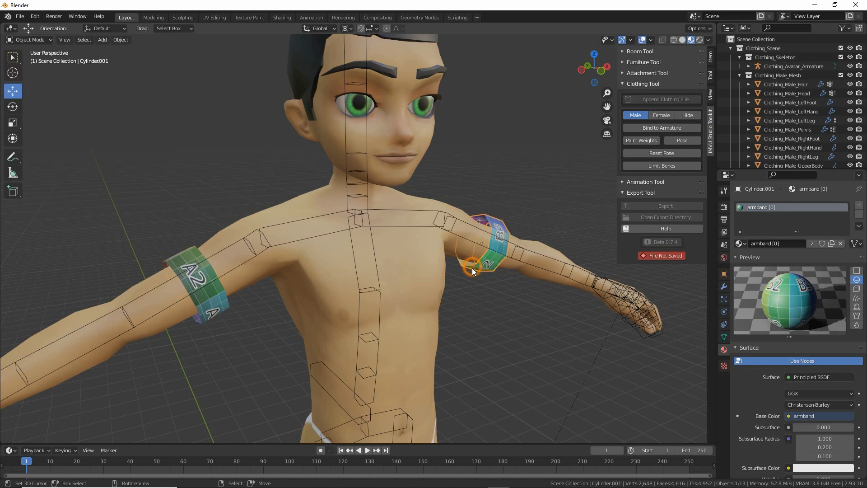
middle_drag(472, 267, 449, 271)
click(456, 216)
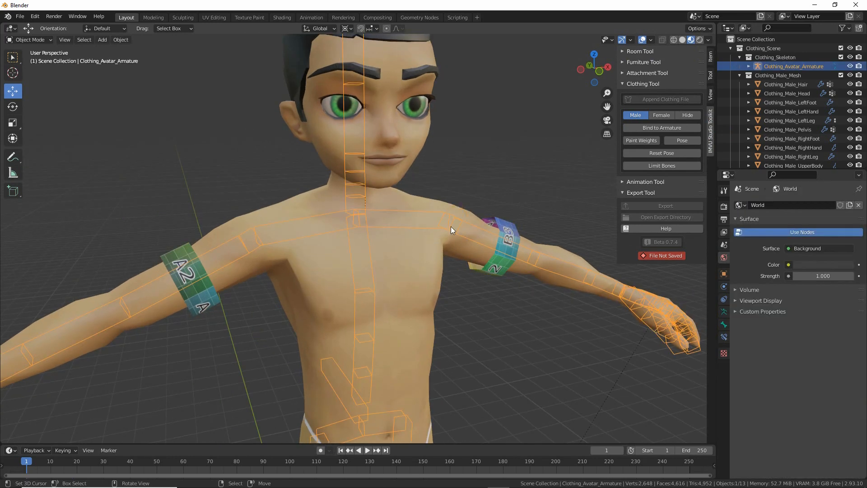
middle_drag(448, 228, 264, 306)
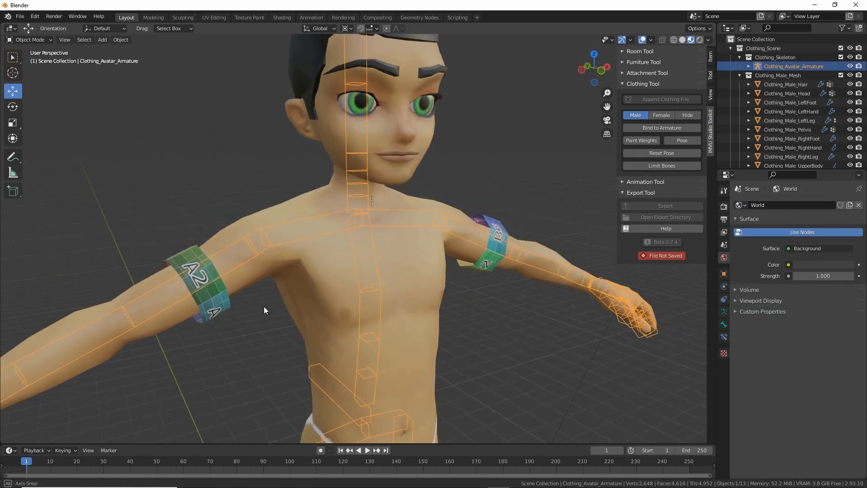
click(207, 318)
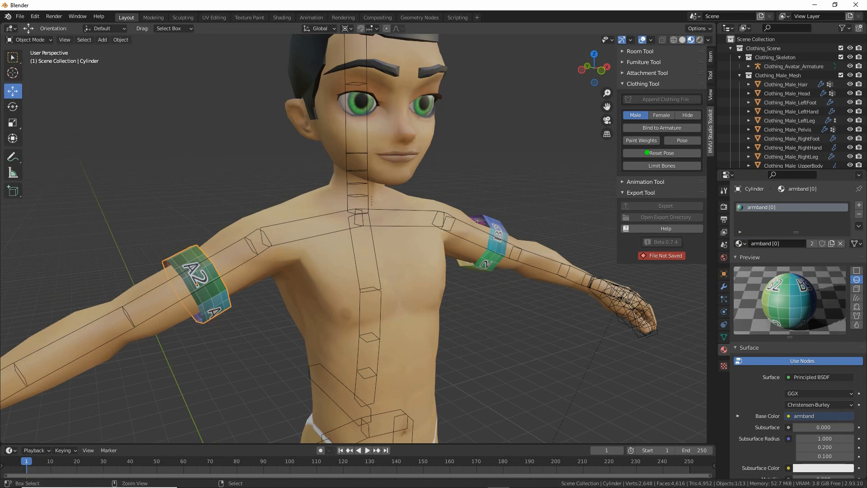
click(639, 139)
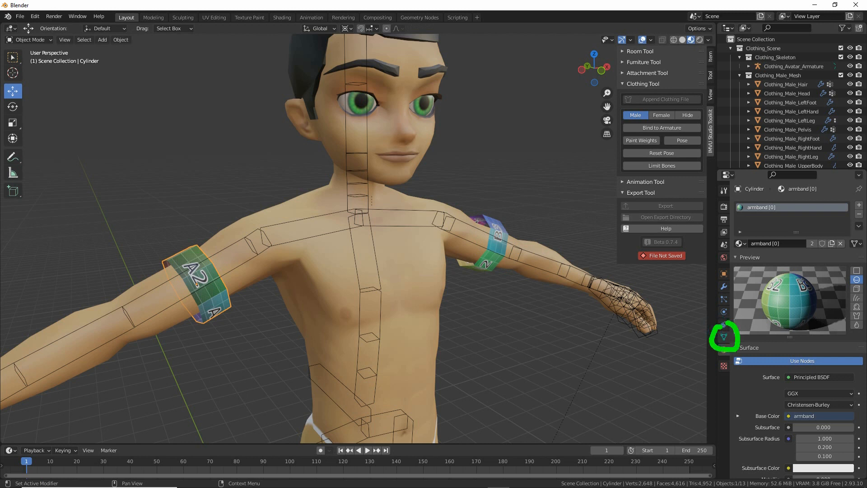
click(723, 337)
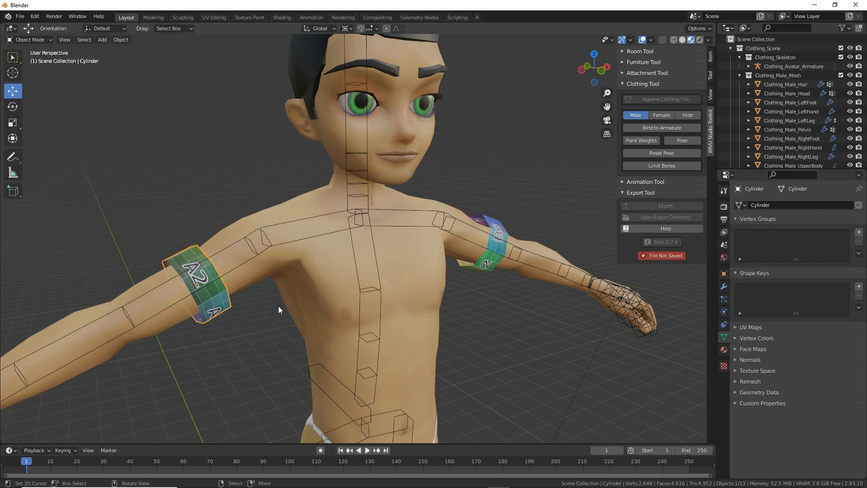
click(723, 286)
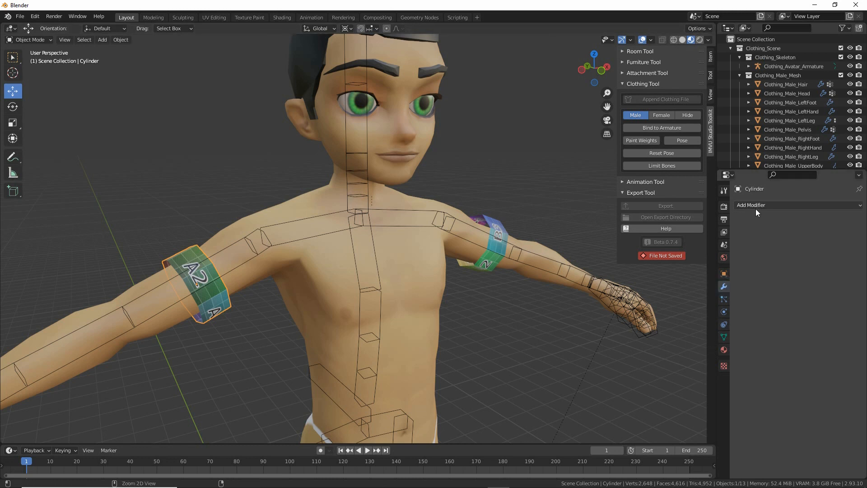
key(ctrl+2)
mouse_move(767, 217)
mouse_down()
mouse_move(819, 226)
mouse_move(769, 219)
mouse_up()
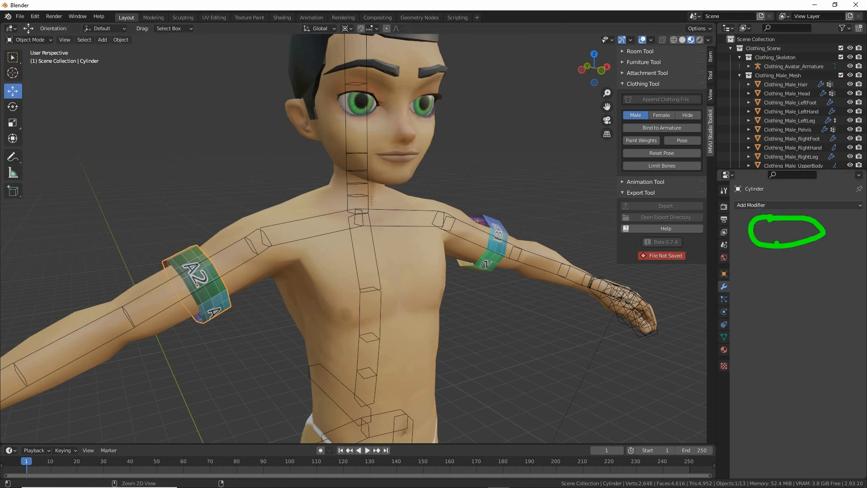
key(Escape)
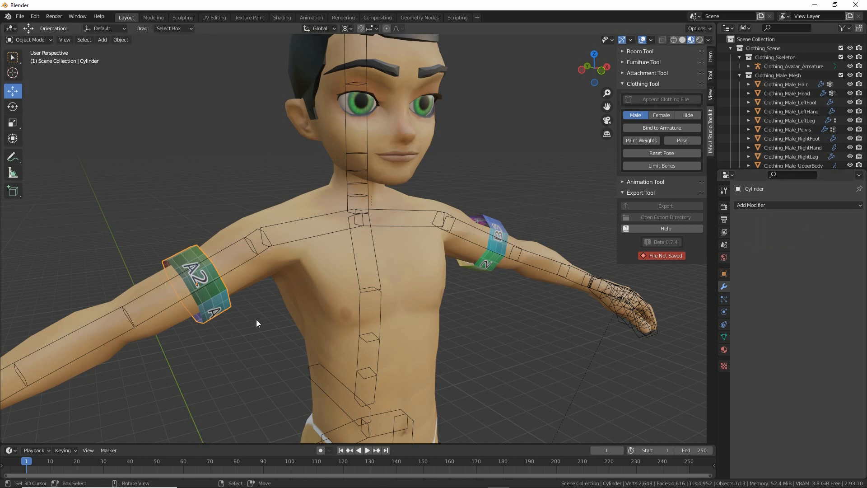
Bind the right arm's band to the avatar armature with the Clothing Tool.
click(645, 137)
drag(642, 136, 684, 137)
drag(262, 243, 313, 234)
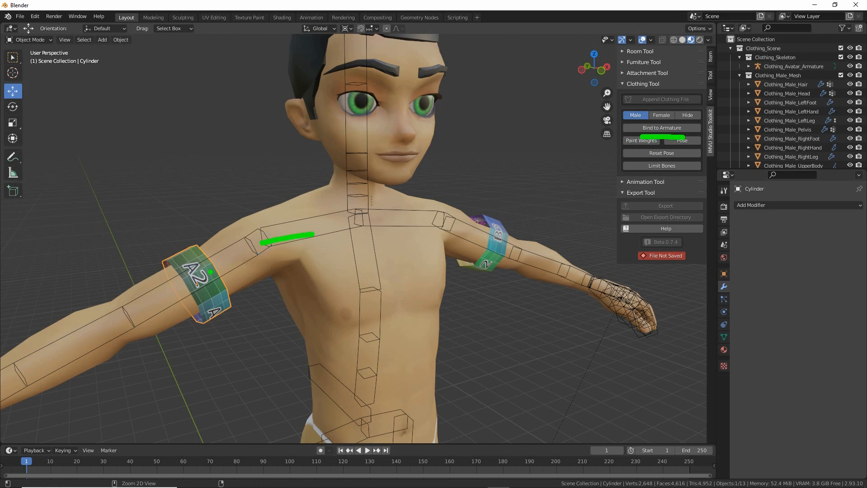
key(Escape)
drag(641, 136, 679, 135)
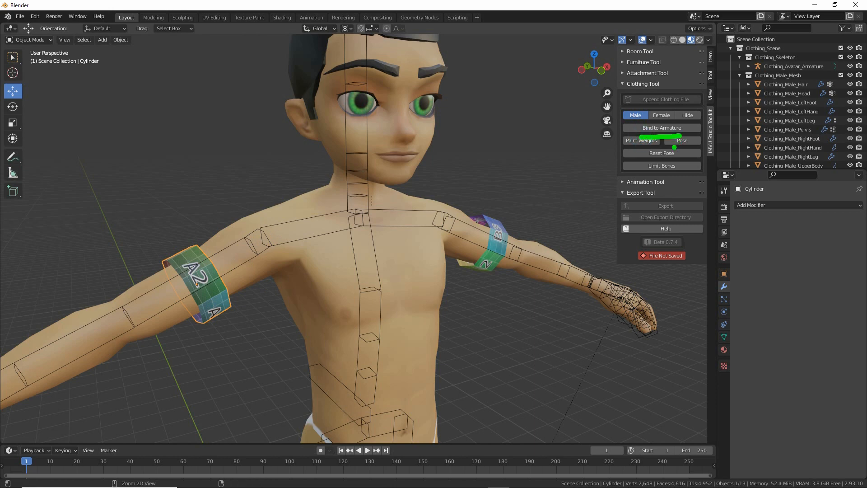
key(Escape)
click(660, 127)
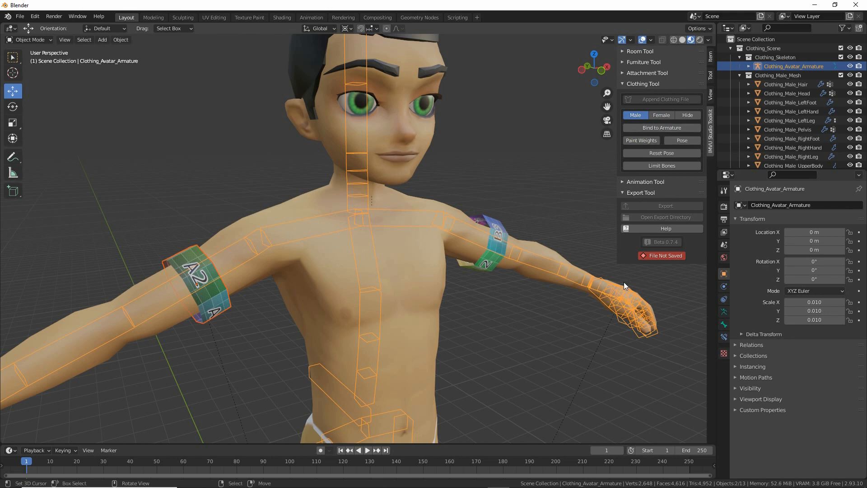
Reselect the right arm's band and examine its Armature modifier and the full list of vertex groups.
click(215, 313)
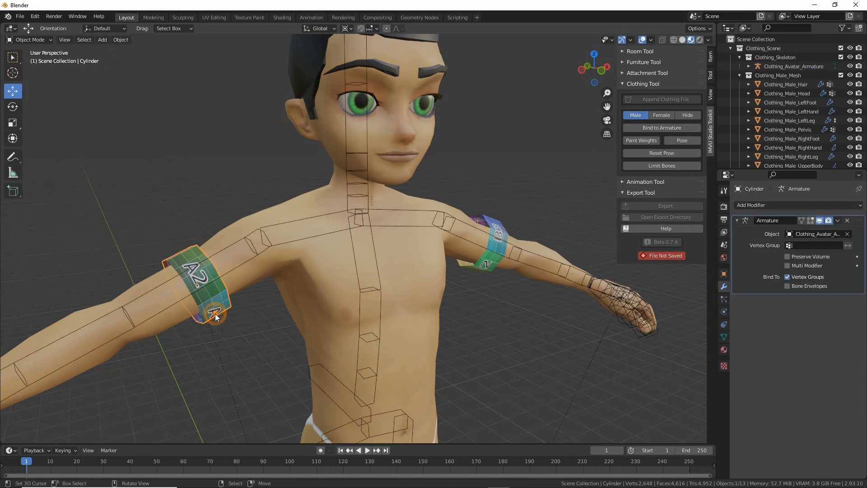
key(ctrl+2)
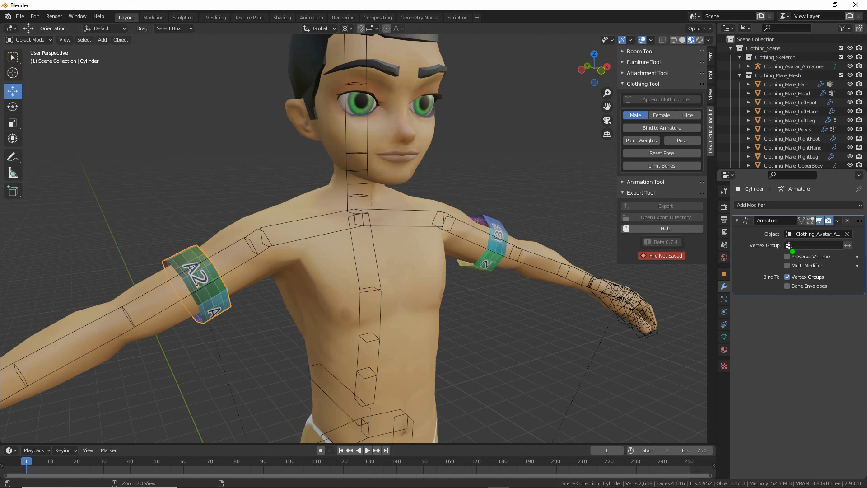
mouse_move(793, 246)
mouse_down()
mouse_move(845, 244)
mouse_move(779, 258)
mouse_up()
key(Escape)
click(723, 337)
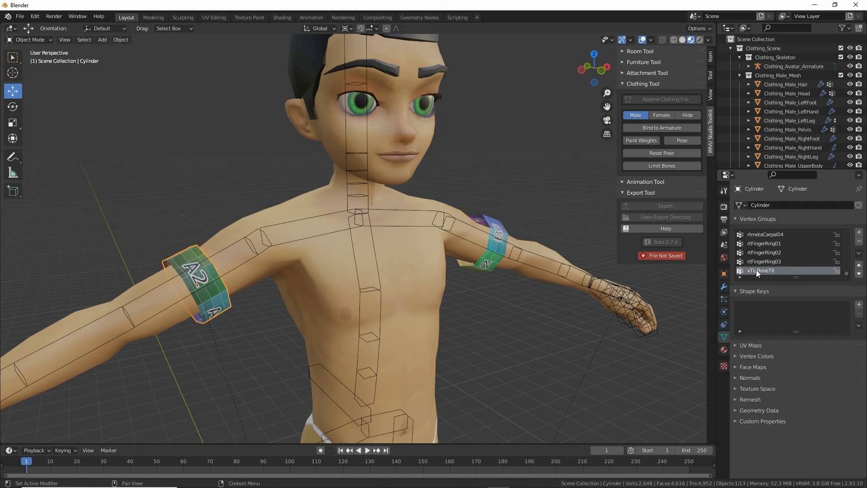
scroll(768, 253, down, 5)
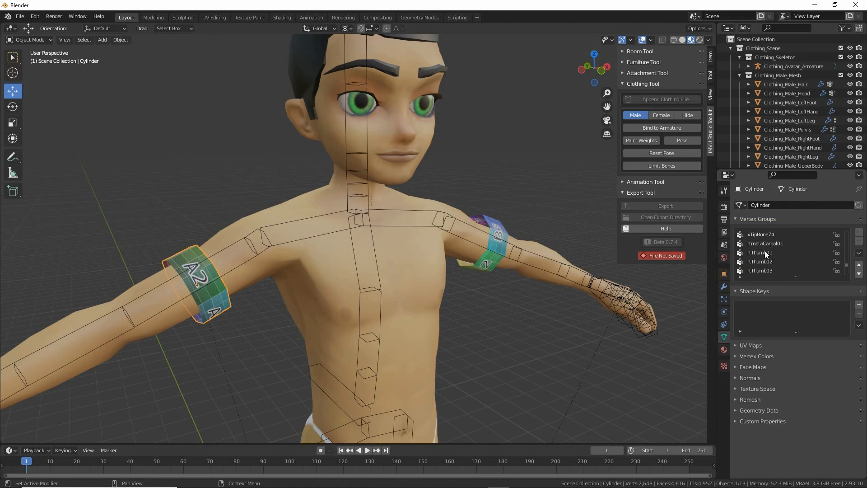
scroll(762, 249, up, 15)
scroll(758, 255, up, 5)
scroll(752, 253, up, 10)
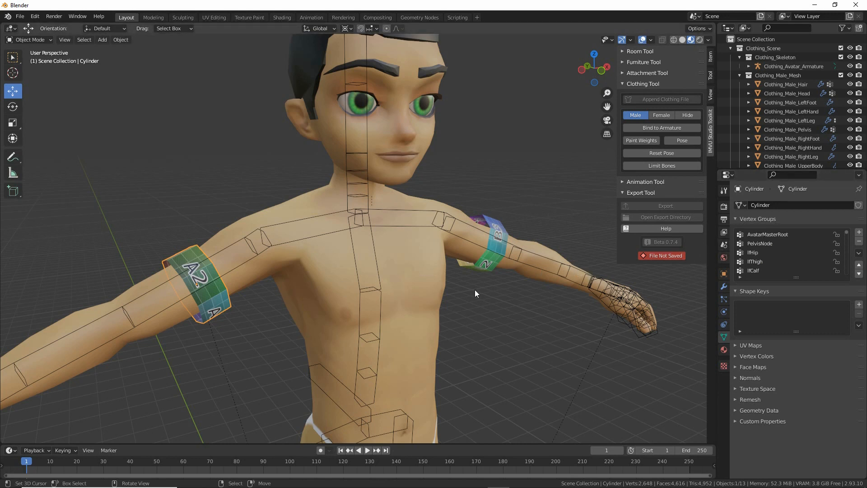
Bind the left arm's band to the avatar armature and check its vertex groups and Armature modifier.
click(484, 269)
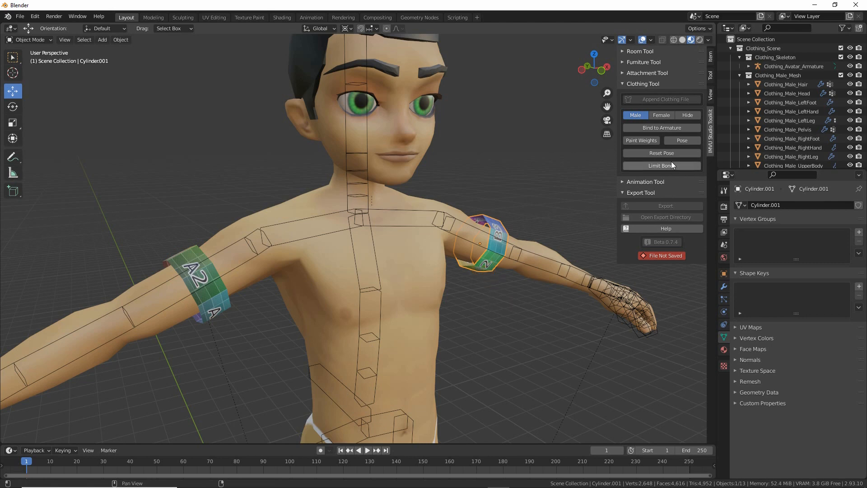
click(659, 128)
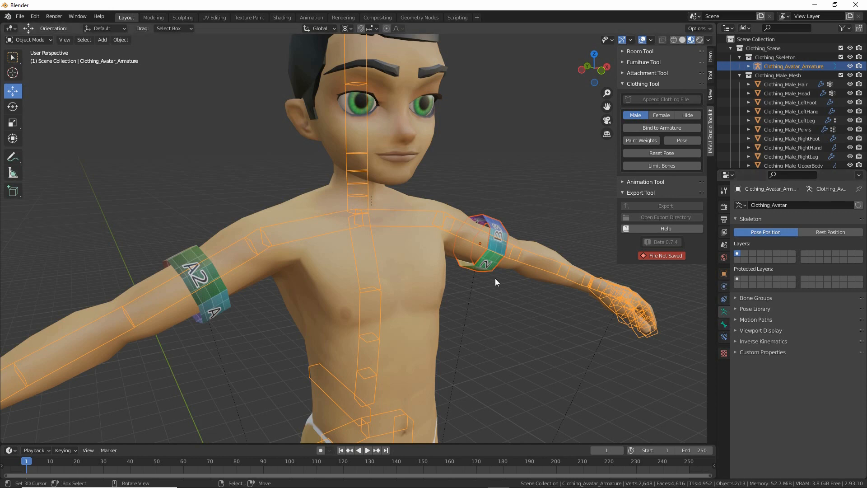
click(478, 270)
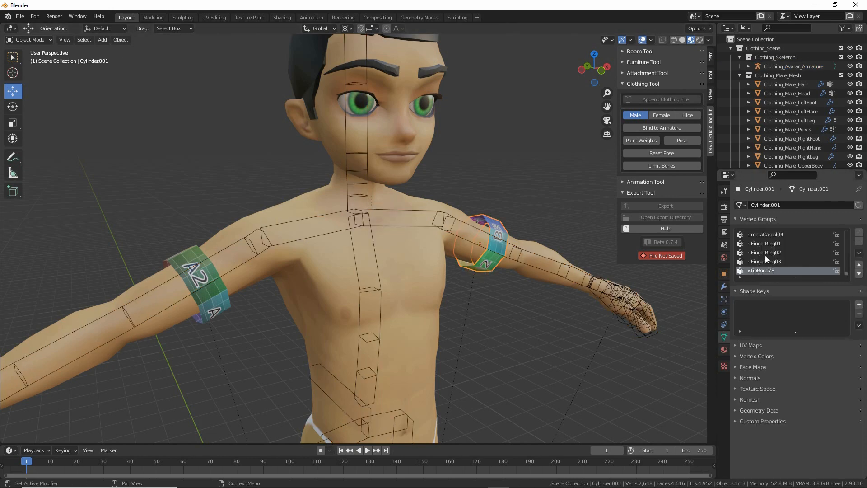
click(723, 286)
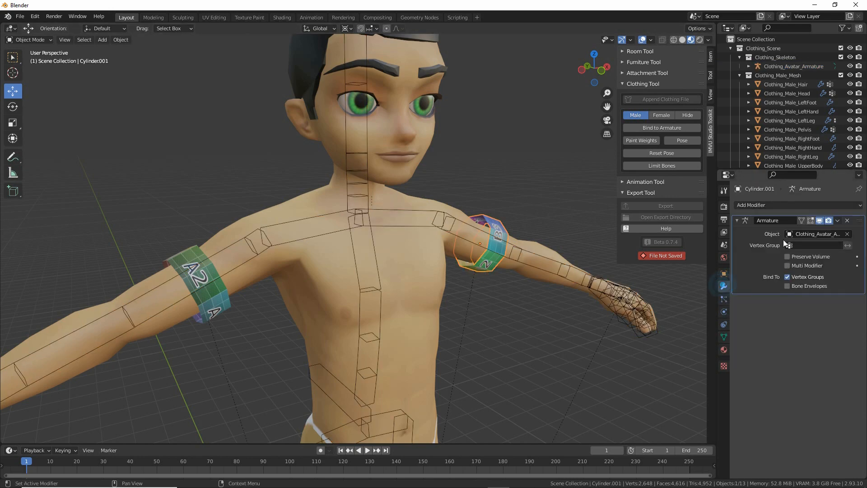
key(ctrl+2)
drag(780, 248, 800, 254)
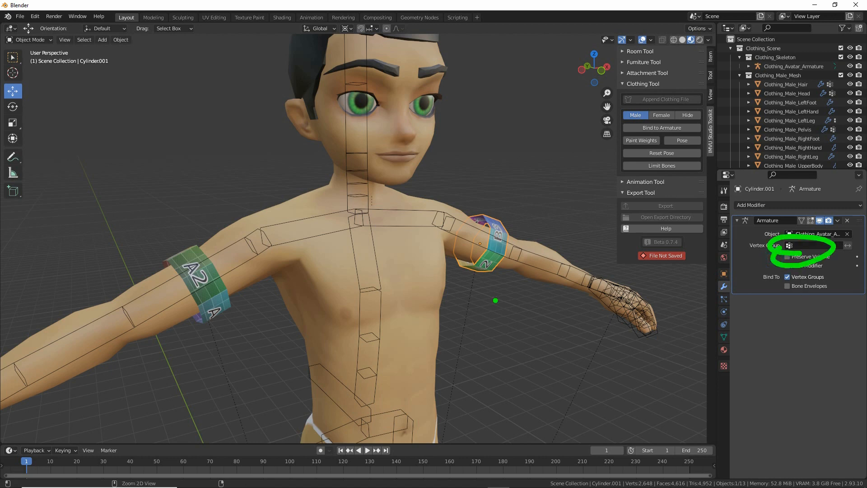
key(Escape)
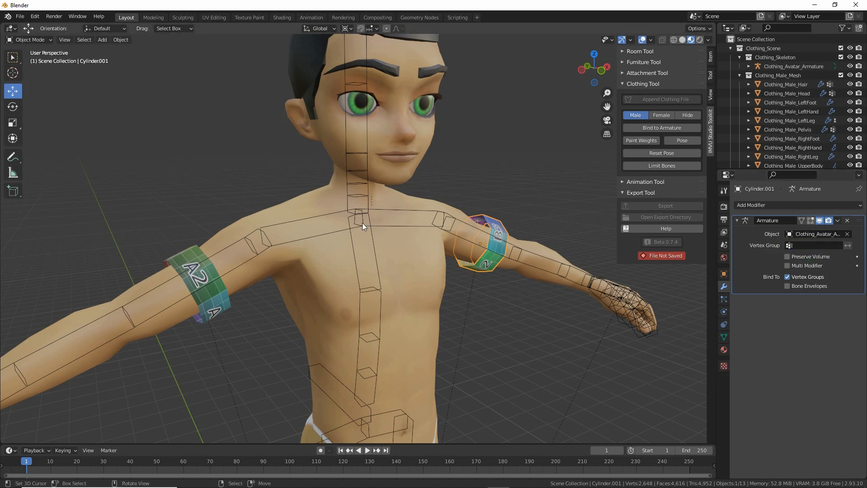
Select Clothing_Avatar_Armature and switch it from Object Mode to Pose Mode.
click(346, 199)
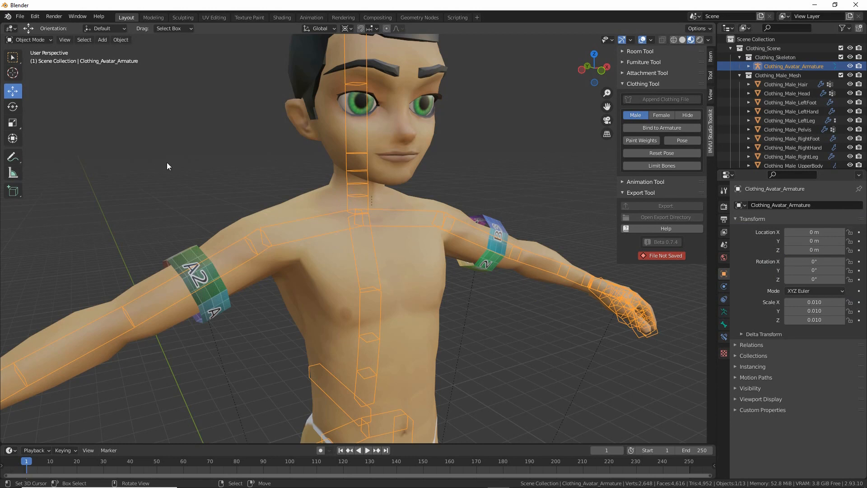
click(26, 40)
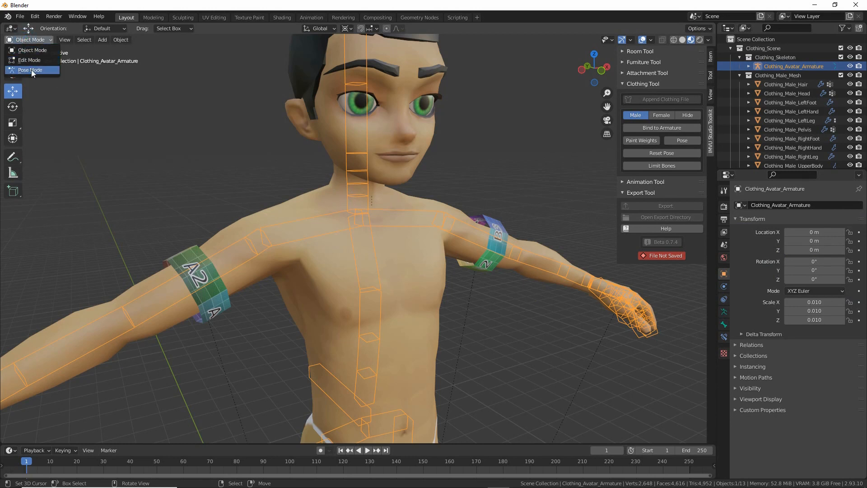
key(ctrl+2)
drag(17, 77, 48, 77)
drag(19, 46, 45, 45)
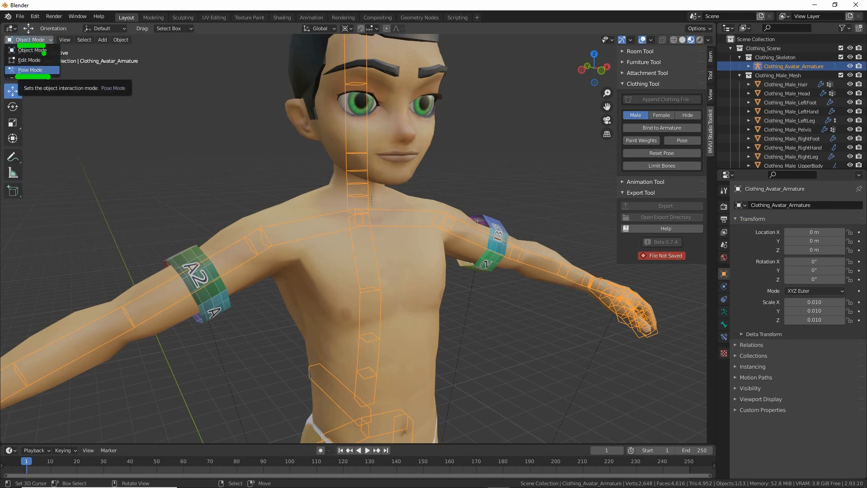
key(Escape)
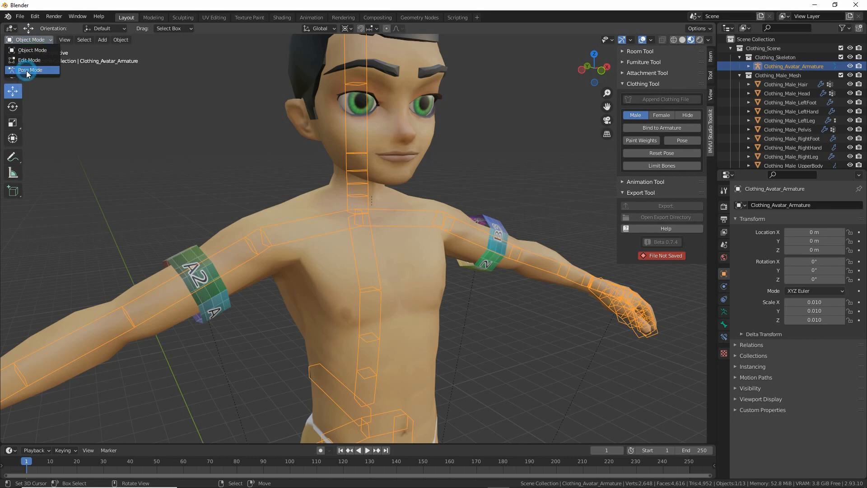
click(26, 70)
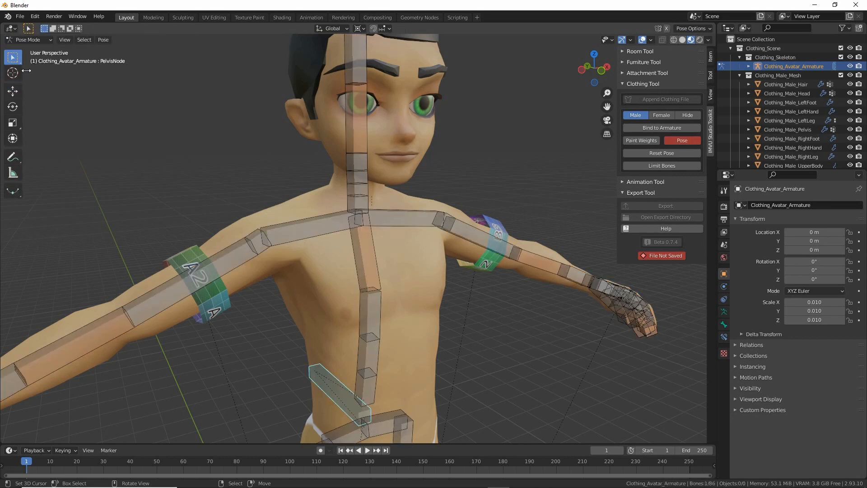
Rotate the rtBicep bone of the armature to test how the right arm's band follows.
click(225, 255)
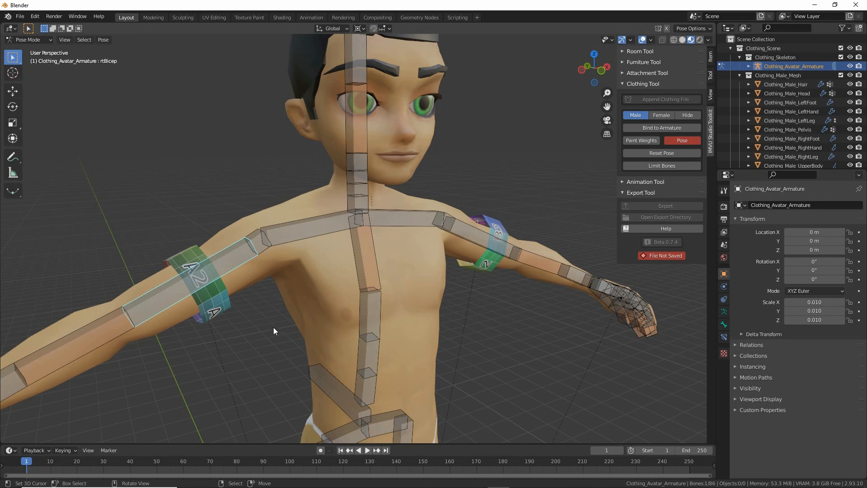
key(r)
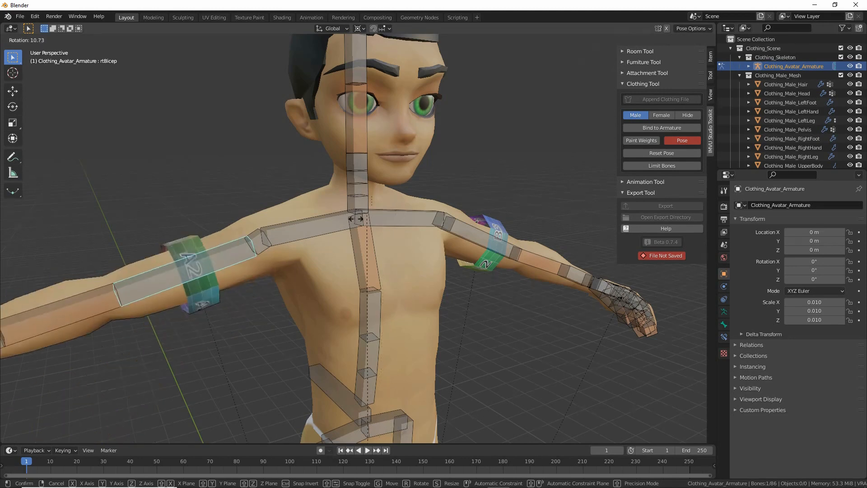
Abandon the right bicep rotation and test-rotate the lfBicep bone to check how its armband follows the arm.
key(Escape)
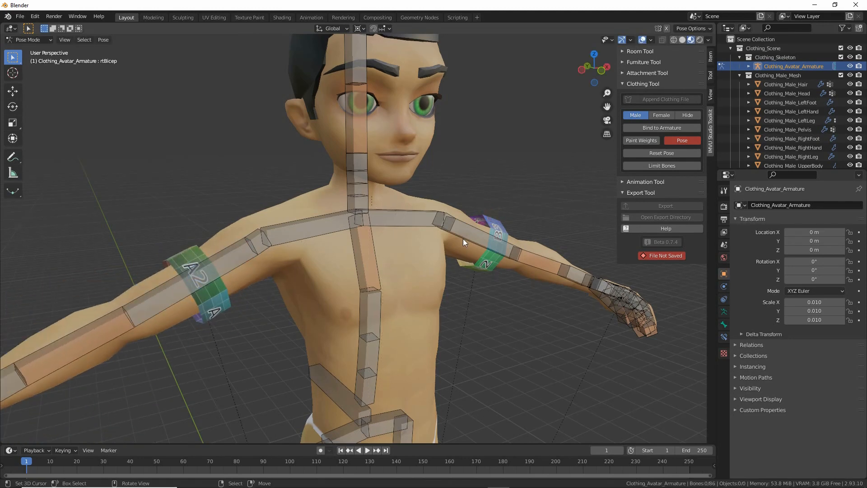
click(494, 246)
scroll(496, 264, up, 2)
middle_drag(497, 264, 521, 270)
key(r)
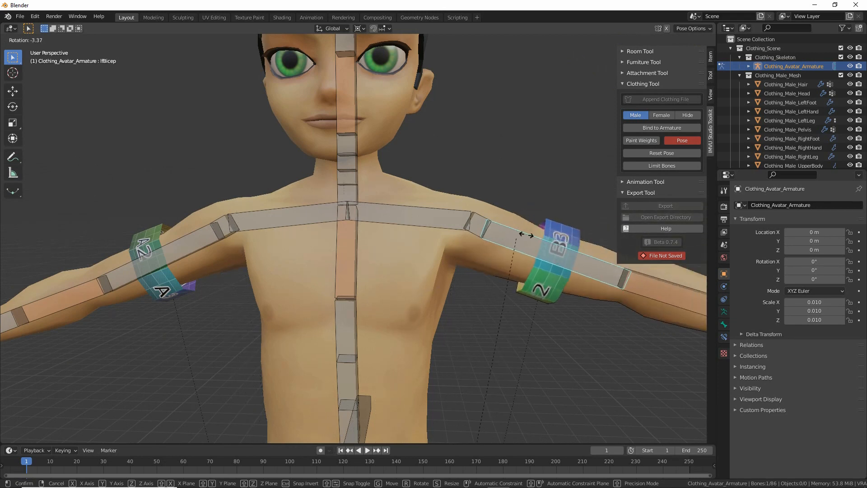
click(514, 305)
middle_drag(514, 305, 468, 302)
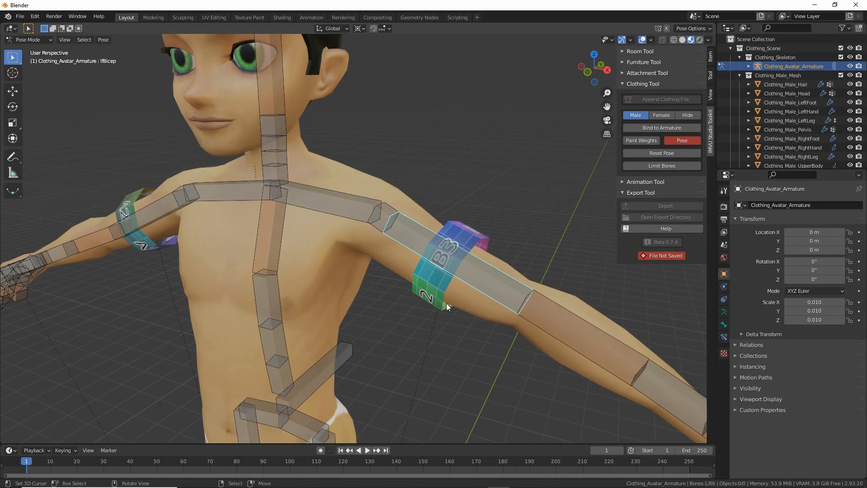
key(r)
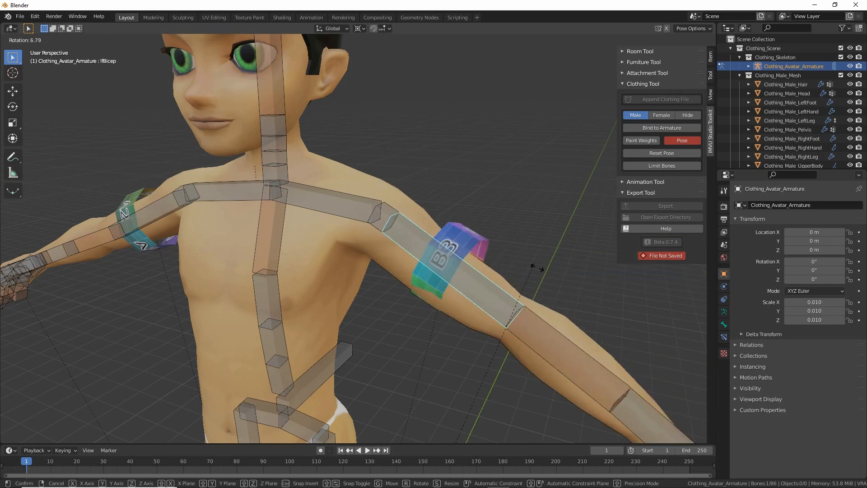
click(375, 312)
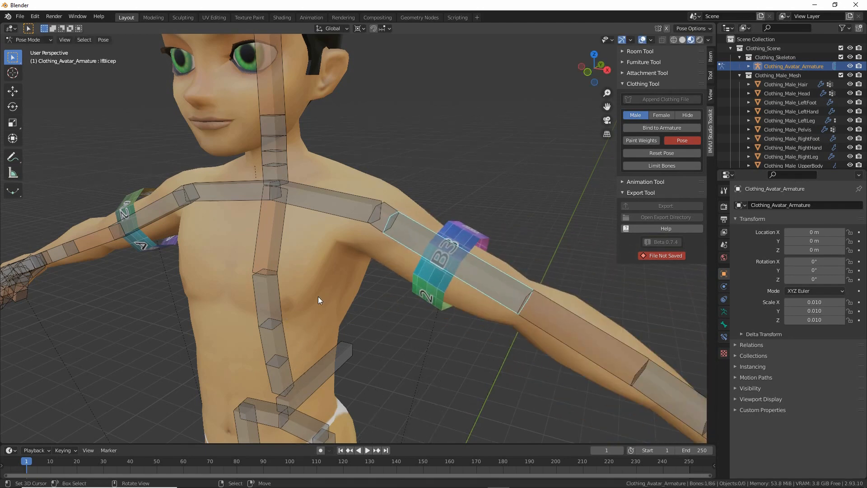
middle_drag(318, 296, 416, 291)
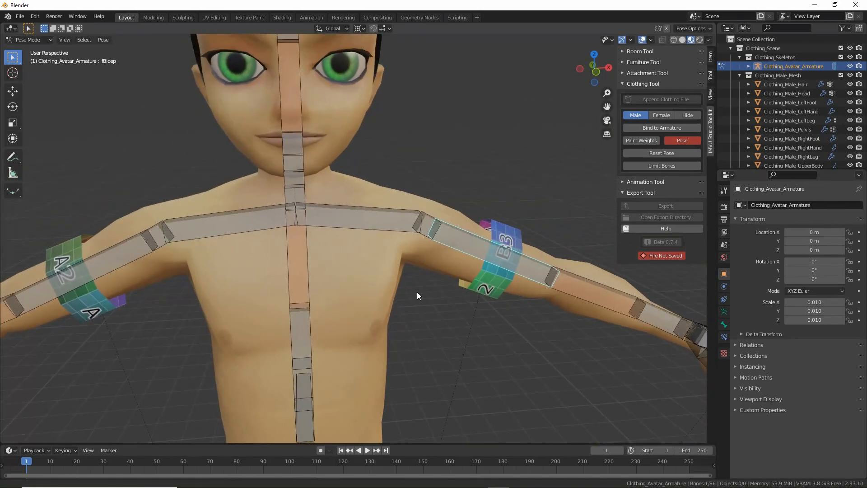
Select the avatar's left armband in Object Mode and set the transform pivot point to Median Point.
click(29, 40)
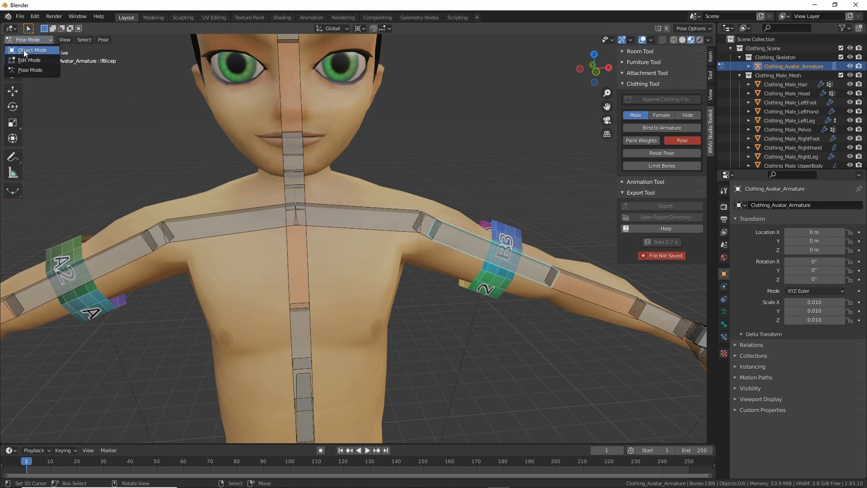
click(24, 49)
middle_drag(360, 190, 427, 291)
click(495, 248)
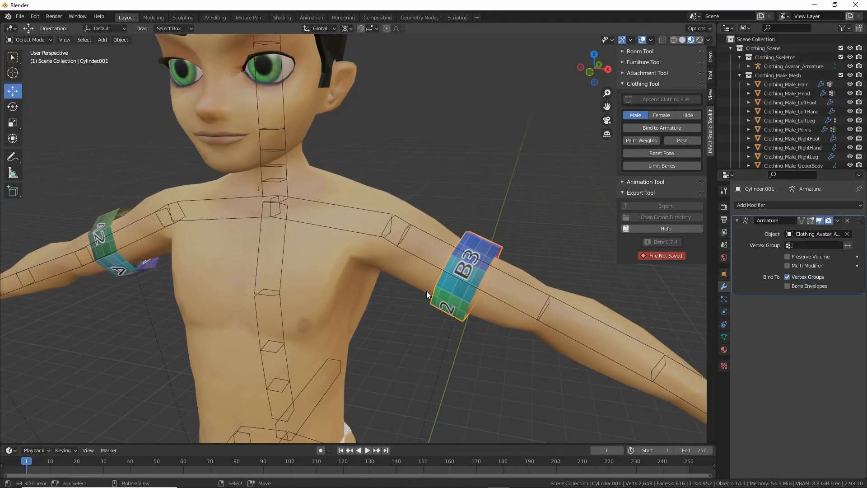
click(350, 28)
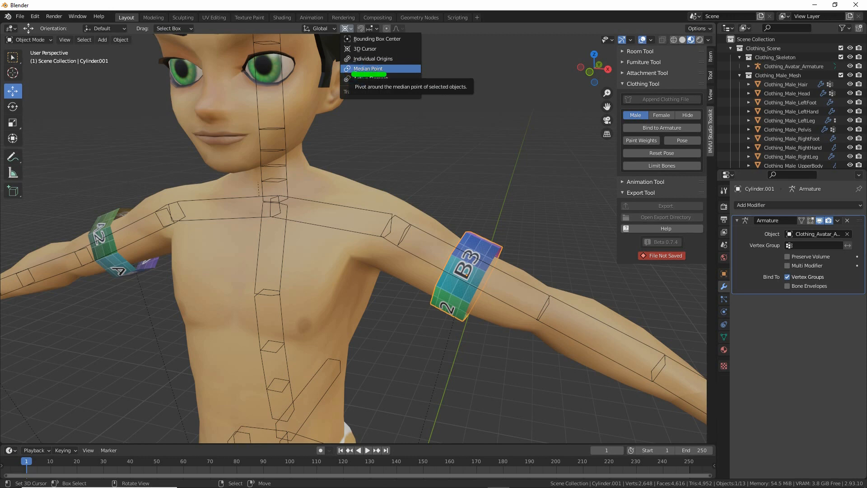
click(366, 68)
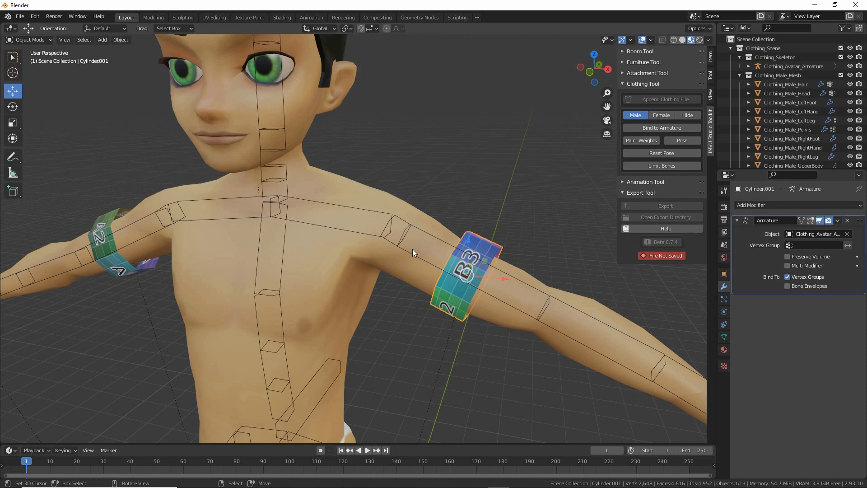
middle_drag(413, 248, 431, 325)
key(ctrl+2)
mouse_move(460, 247)
mouse_down()
mouse_move(448, 259)
mouse_move(452, 243)
mouse_up()
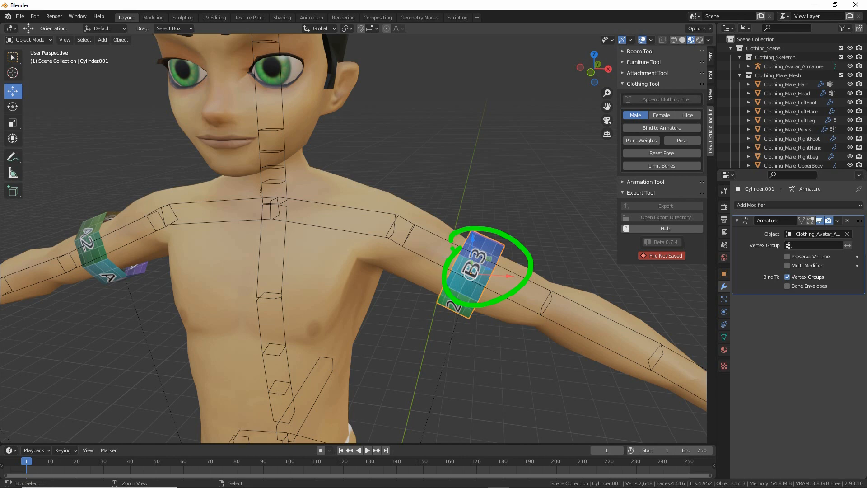
key(Escape)
Put the avatar armature into Pose Mode and test-rotate the lfBicep bone downward to check the left armband's deformation.
mouse_move(522, 310)
middle_down()
mouse_move(445, 280)
mouse_move(445, 256)
middle_up()
click(446, 255)
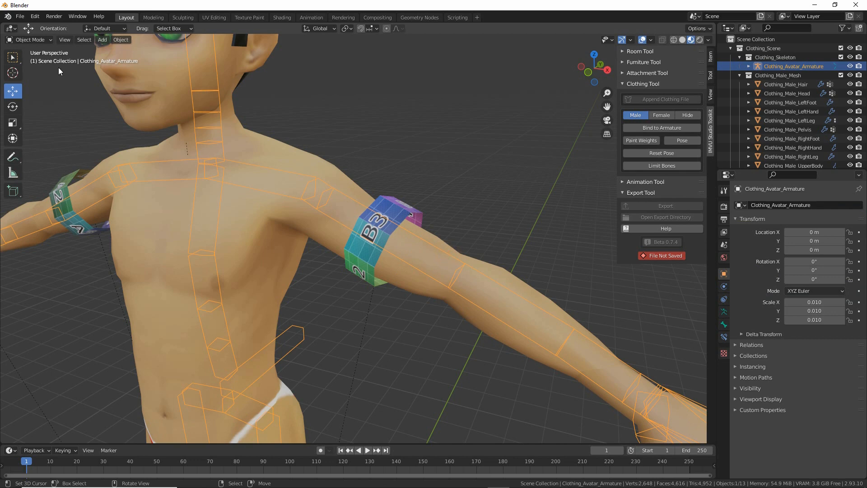
click(30, 40)
click(27, 70)
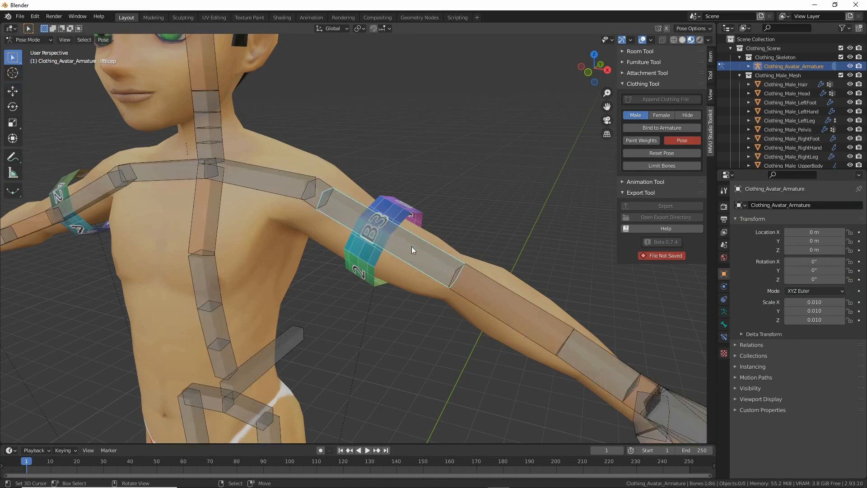
key(r)
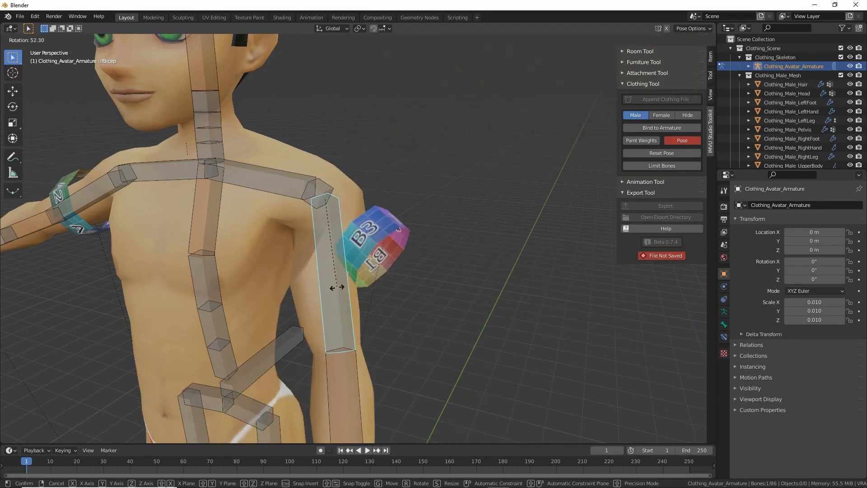
right_click(380, 213)
Test-rotate the rtBicep bone downward to check how the right armband follows the arm.
middle_drag(298, 228, 338, 244)
click(202, 217)
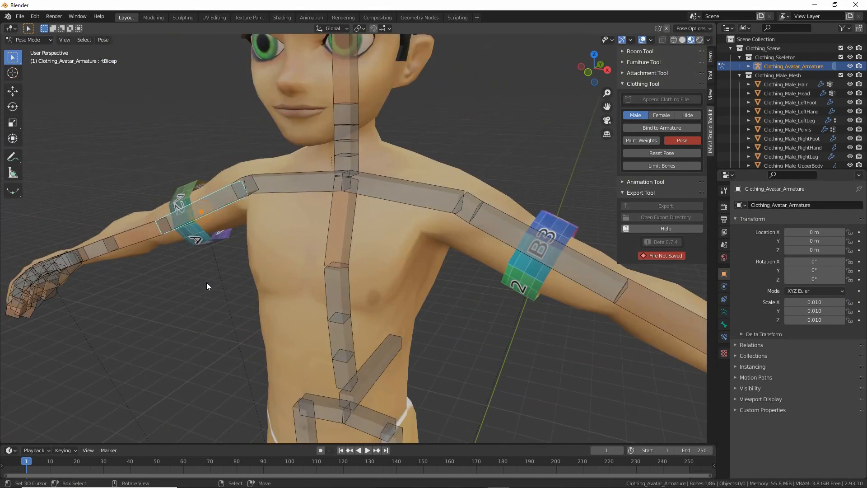
key(r)
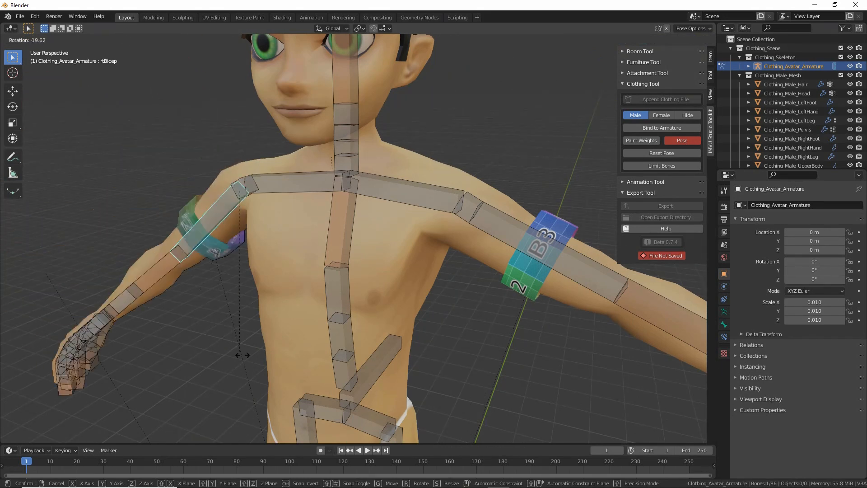
right_click(218, 261)
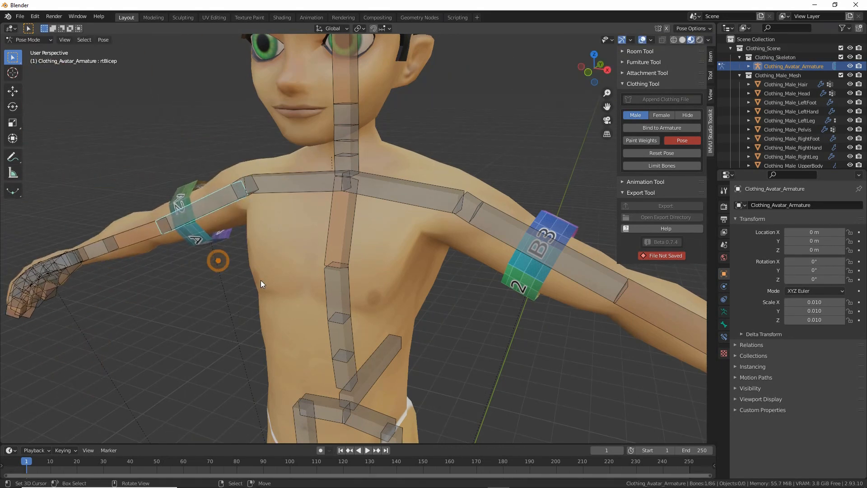
Test-rotate the lfBicep bone upward to compare how the left armband follows the raised arm.
middle_drag(363, 283, 319, 280)
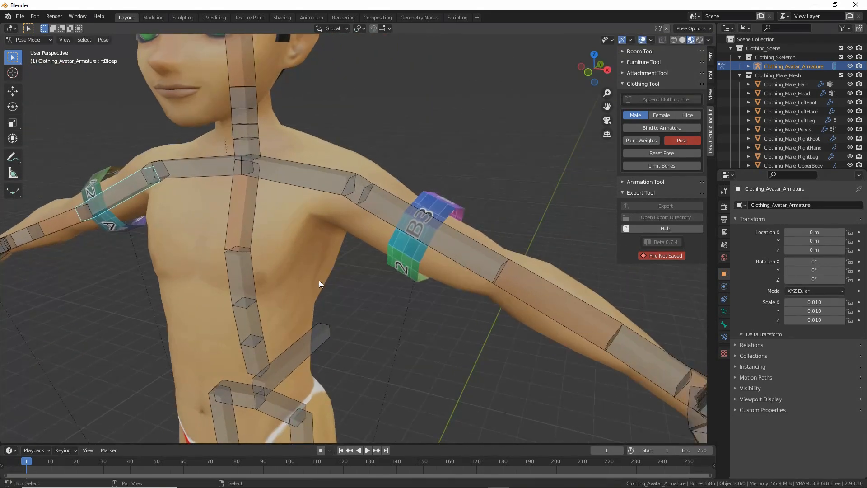
click(406, 246)
click(480, 236)
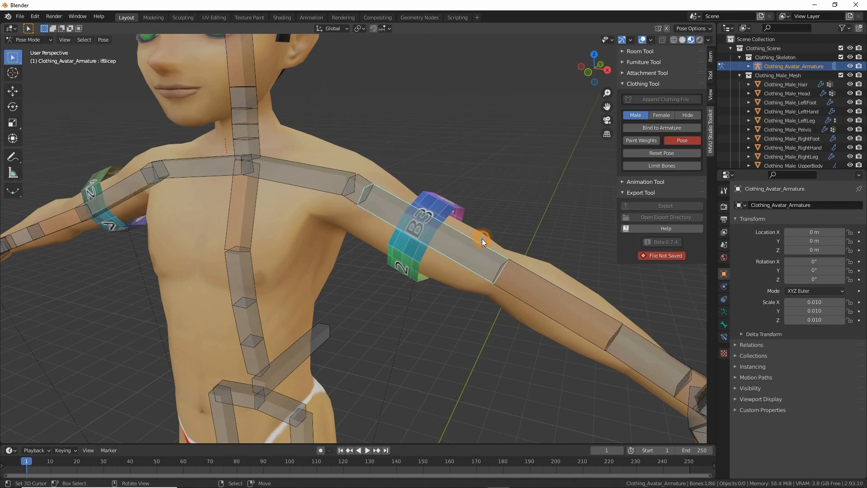
key(r)
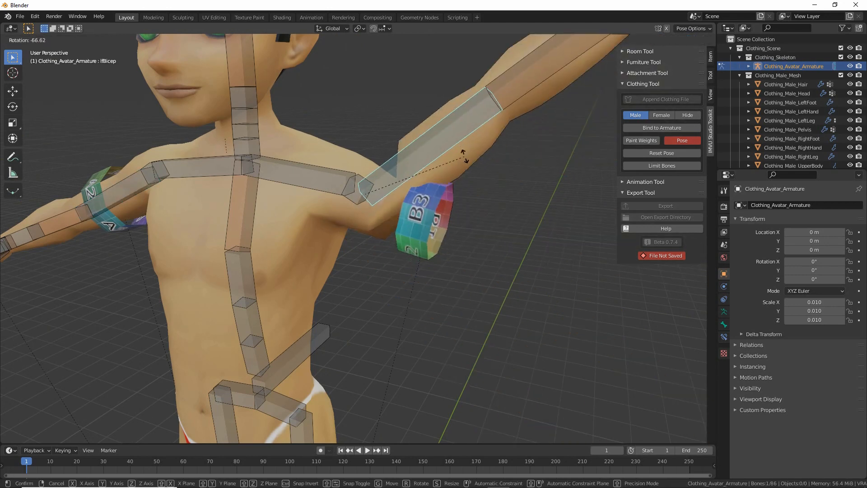
right_click(435, 249)
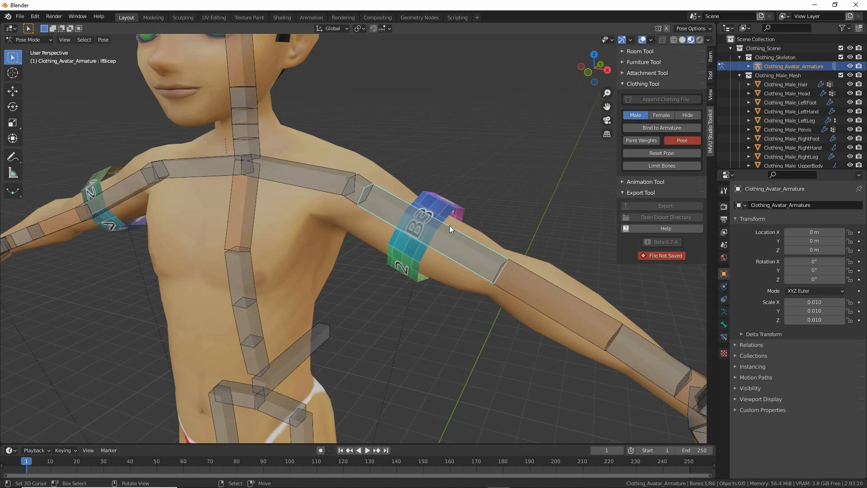
Select the avatar's left armband in Object Mode and show its vertex groups in the object data properties.
click(28, 39)
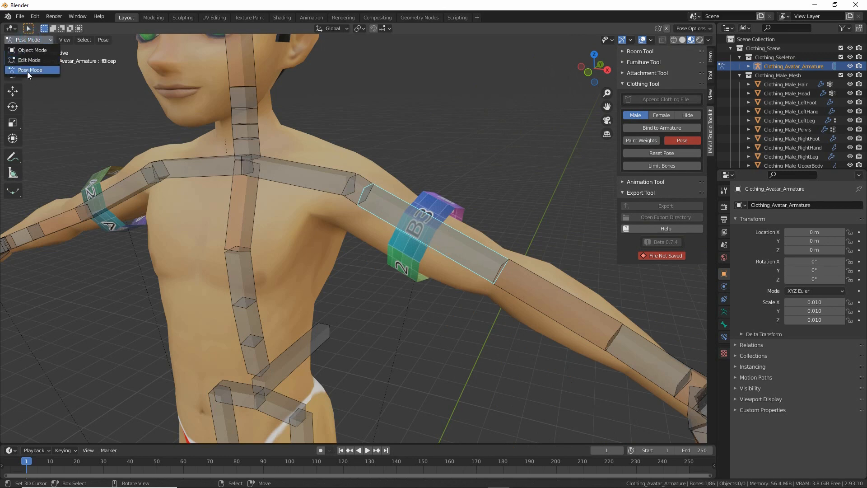
click(31, 51)
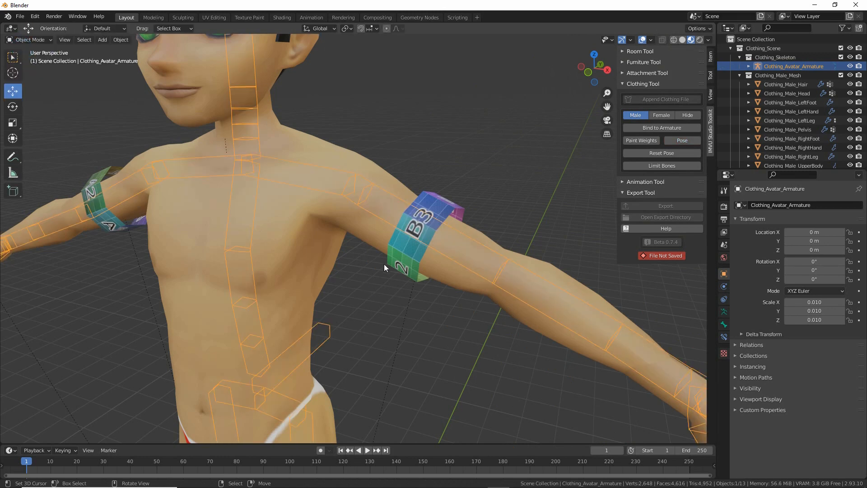
right_click(449, 203)
middle_drag(446, 251, 440, 308)
scroll(424, 248, up, 3)
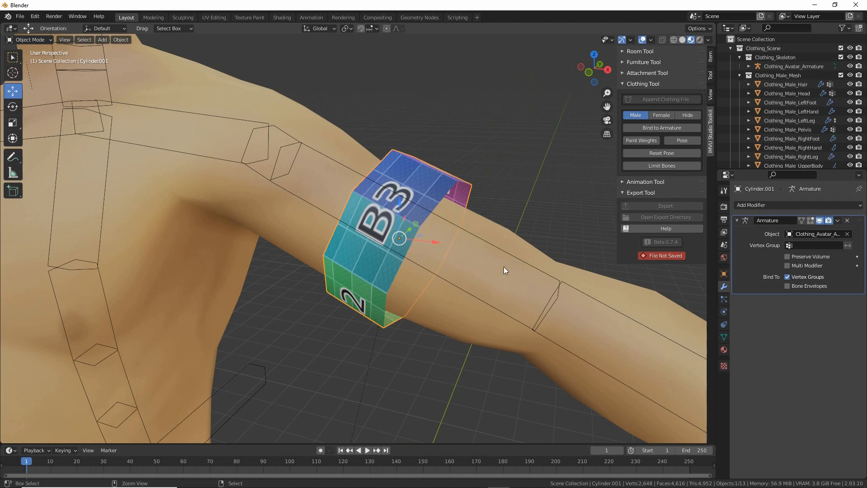
mouse_move(718, 330)
mouse_down()
mouse_move(744, 332)
mouse_move(721, 330)
mouse_up()
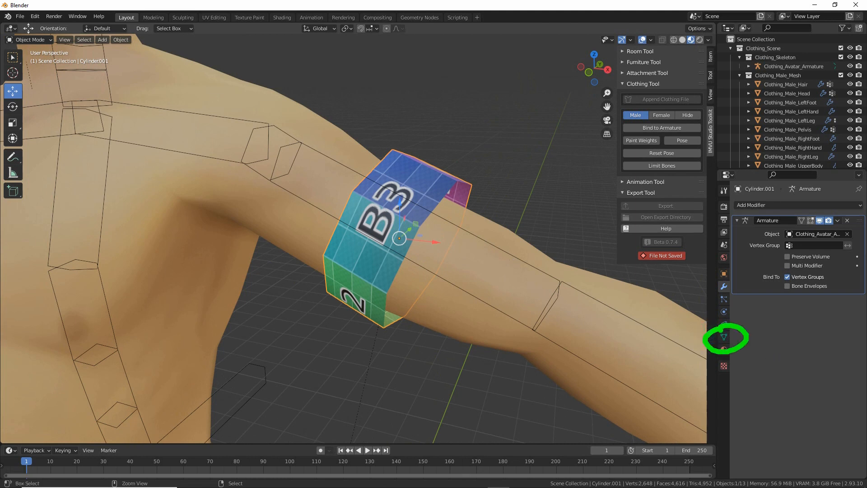
click(724, 337)
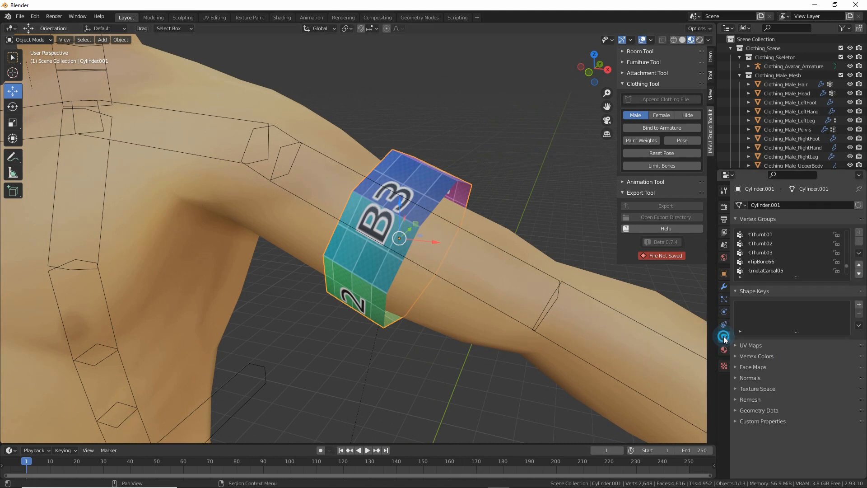
Put the left armband into Edit Mode and deselect all of its vertices.
right_click(432, 175)
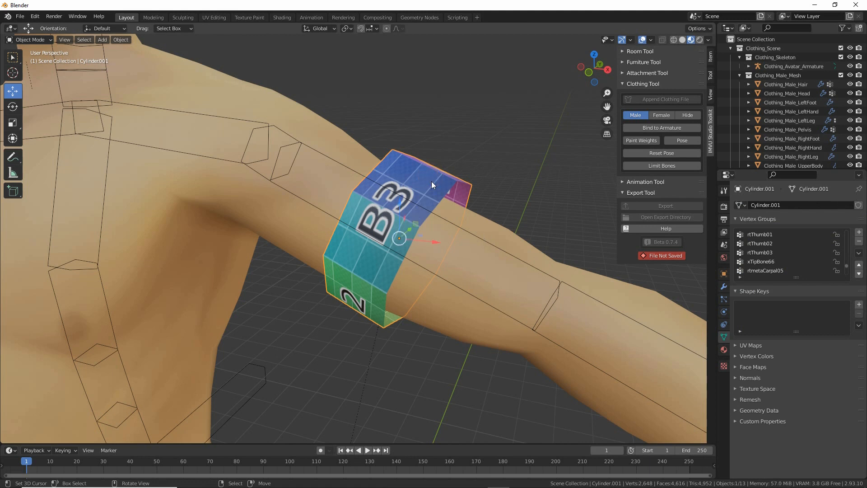
click(28, 40)
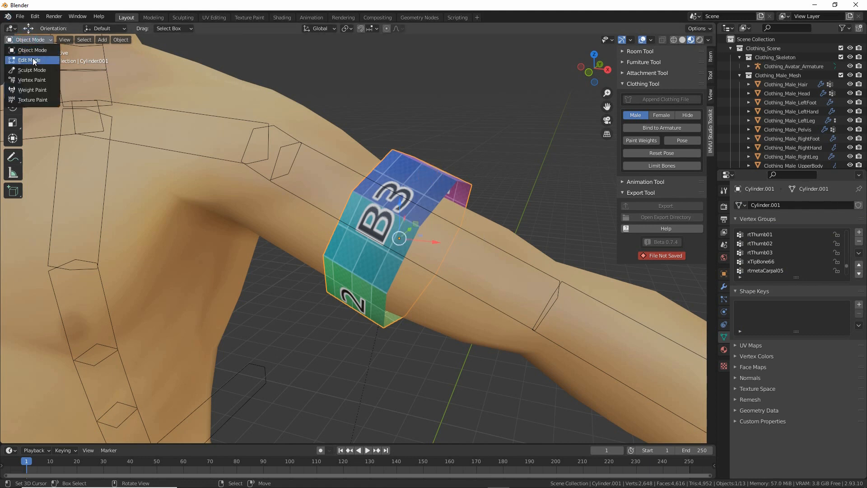
mouse_move(25, 69)
mouse_down()
mouse_move(43, 69)
mouse_move(14, 50)
mouse_up()
click(28, 60)
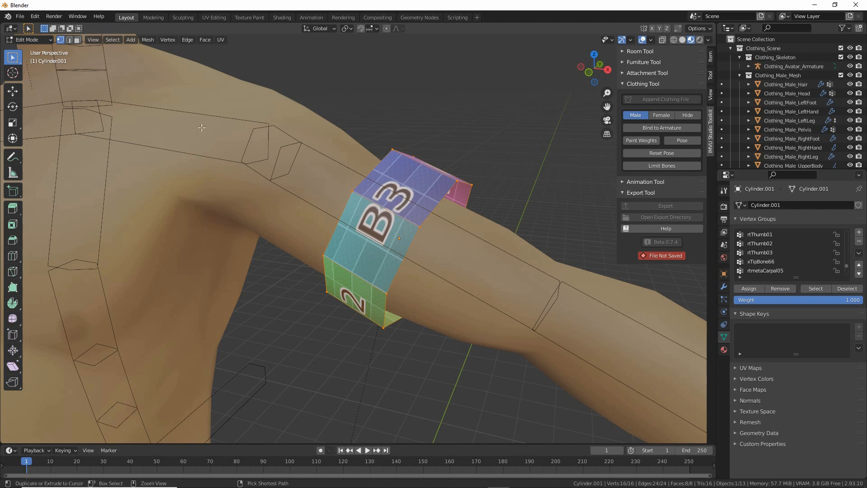
drag(101, 46, 125, 51)
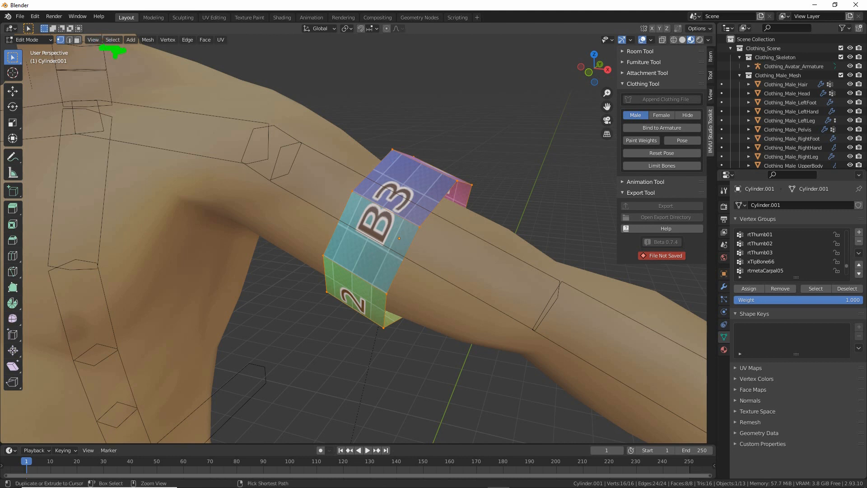
click(109, 39)
click(116, 59)
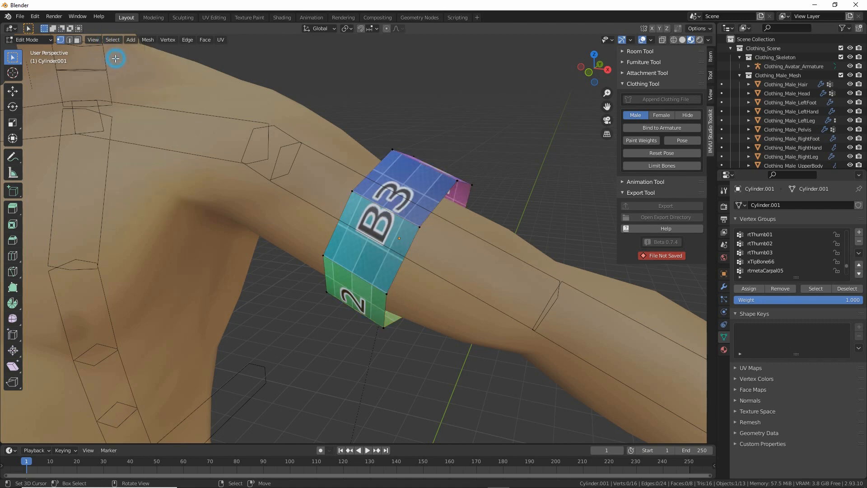
Look through the left armband's vertex groups for the bicep entries, highlighting the rtBicep group.
scroll(298, 268, down, 1)
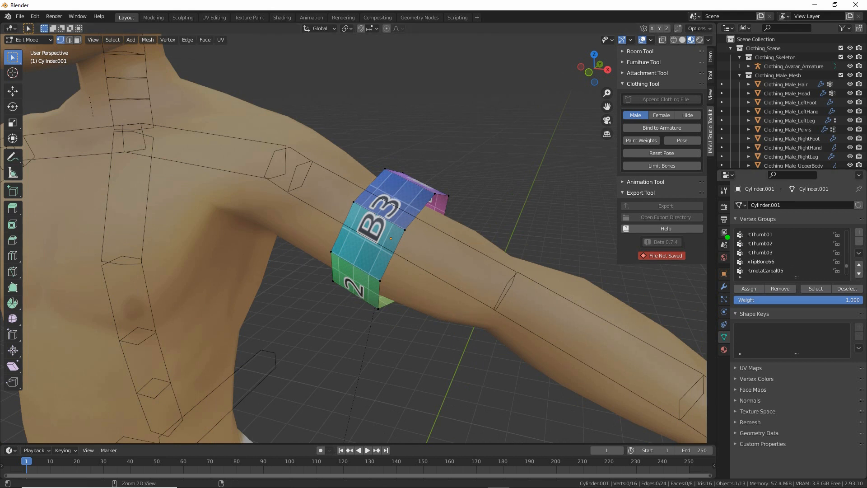
drag(708, 247, 728, 235)
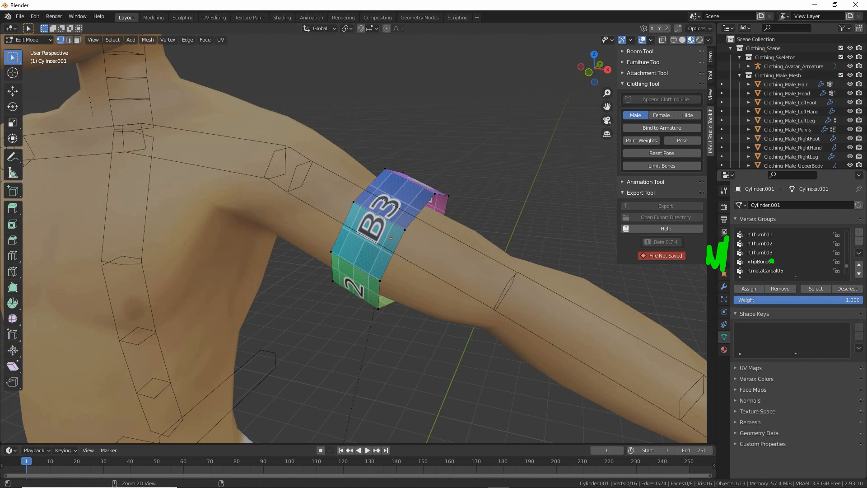
key(Escape)
scroll(781, 251, up, 5)
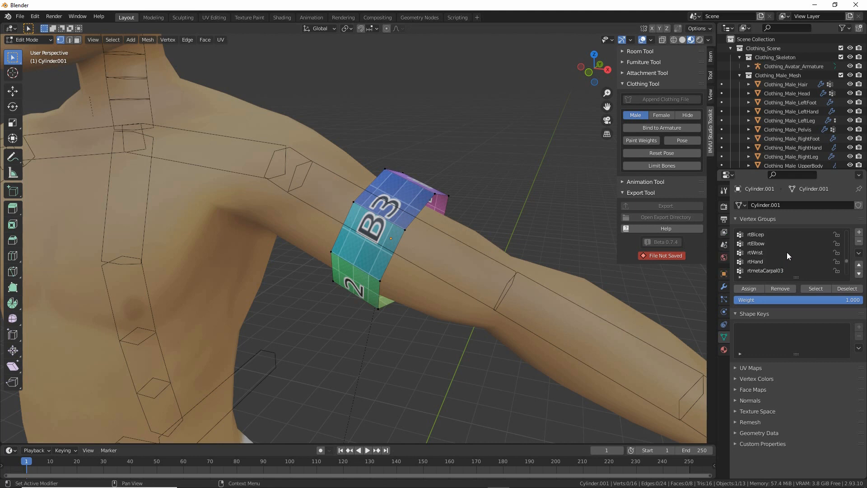
scroll(787, 256, up, 1)
click(756, 243)
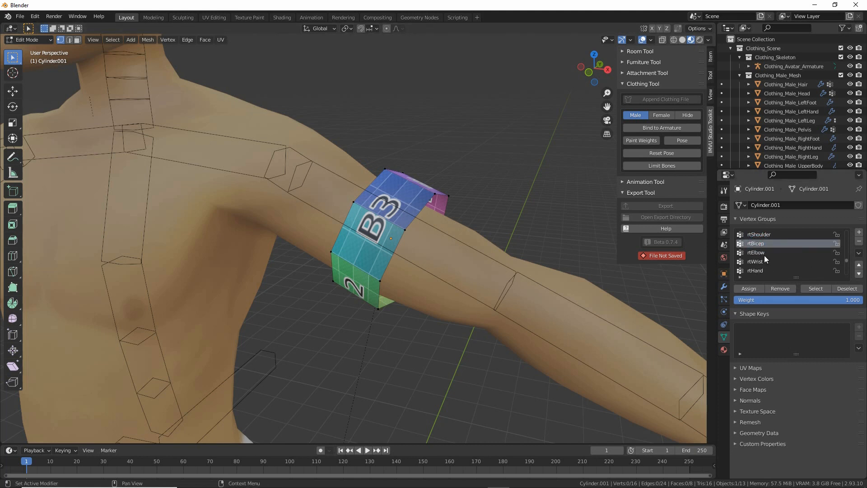
scroll(762, 256, up, 2)
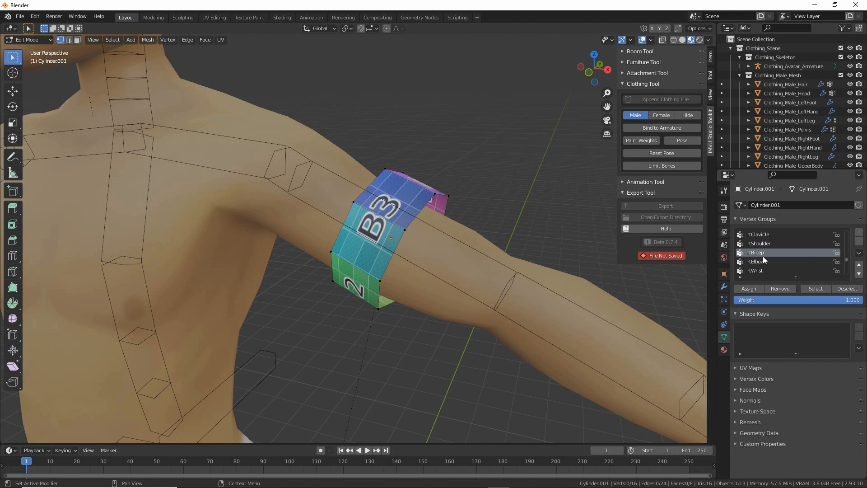
scroll(763, 258, up, 2)
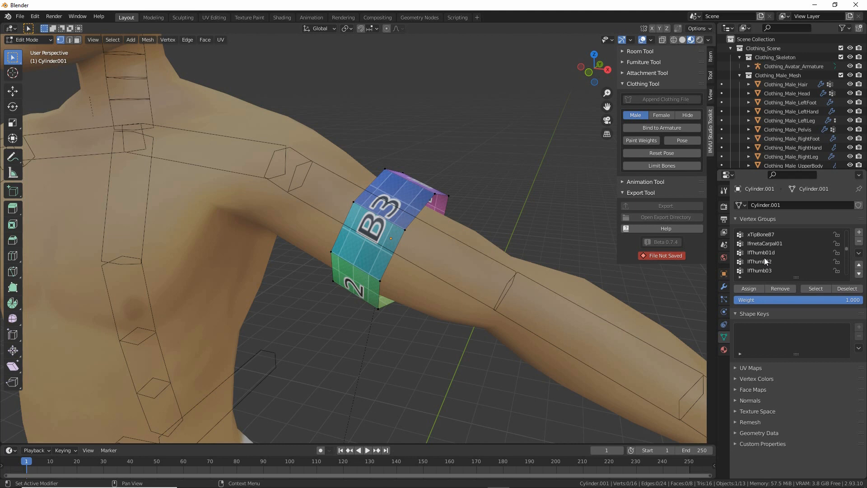
scroll(765, 257, up, 2)
Enlarge the vertex group list to show more entries and make lfBicep the active group.
key(ctrl+2)
mouse_move(797, 271)
mouse_down()
mouse_move(810, 278)
mouse_move(798, 272)
mouse_move(795, 337)
mouse_up()
key(Escape)
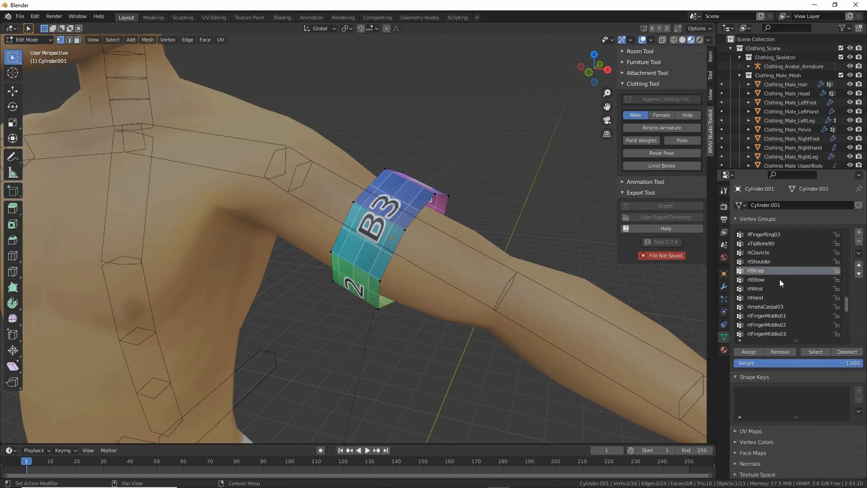
scroll(783, 284, up, 10)
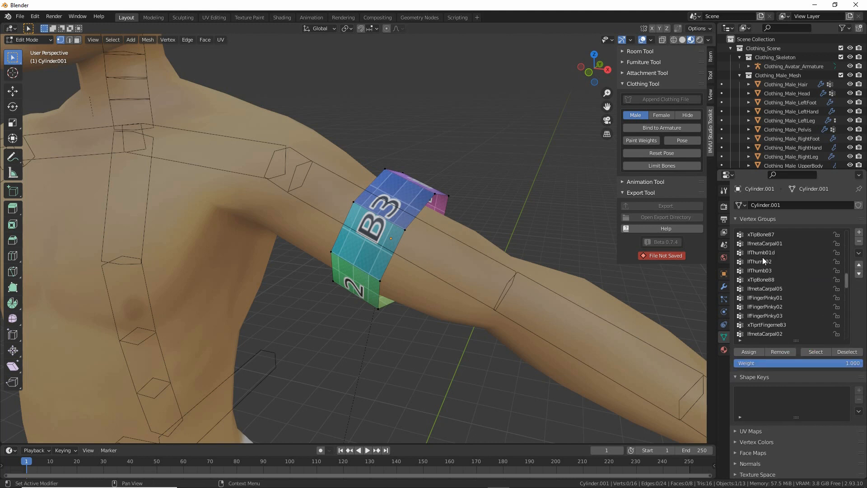
scroll(762, 258, up, 6)
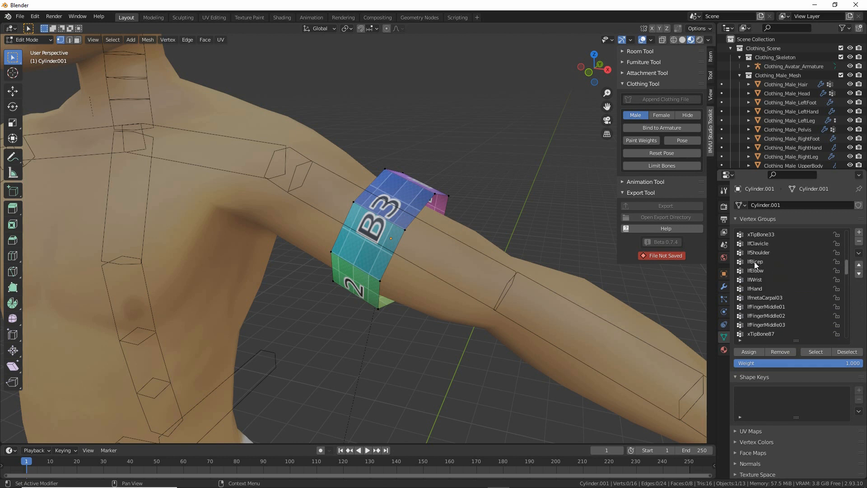
click(754, 262)
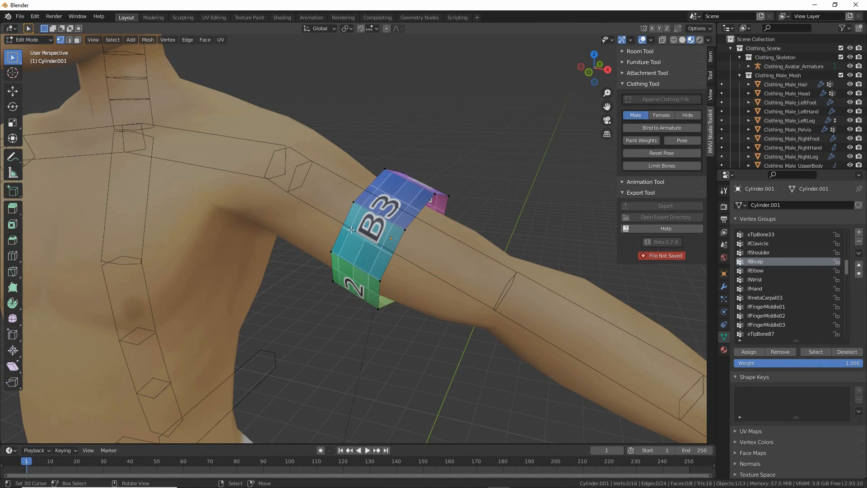
Return the left armband to Object Mode and select the avatar's armature.
scroll(420, 325, down, 4)
middle_drag(270, 275, 374, 303)
click(28, 40)
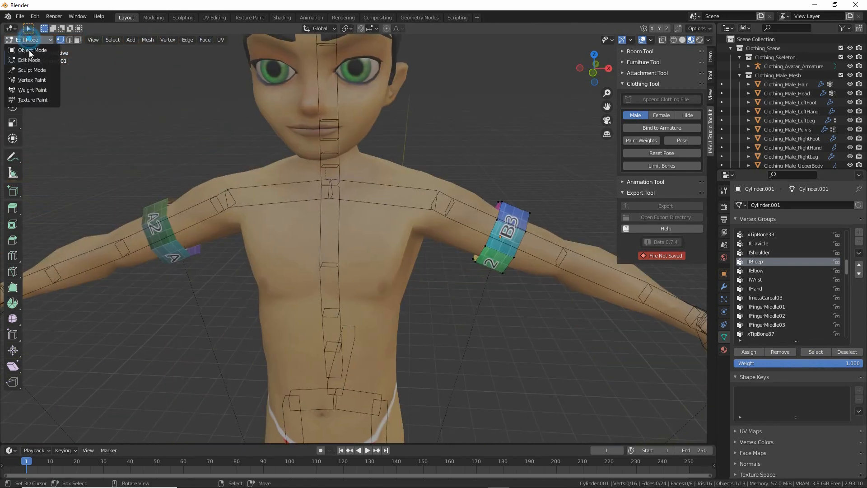
click(26, 50)
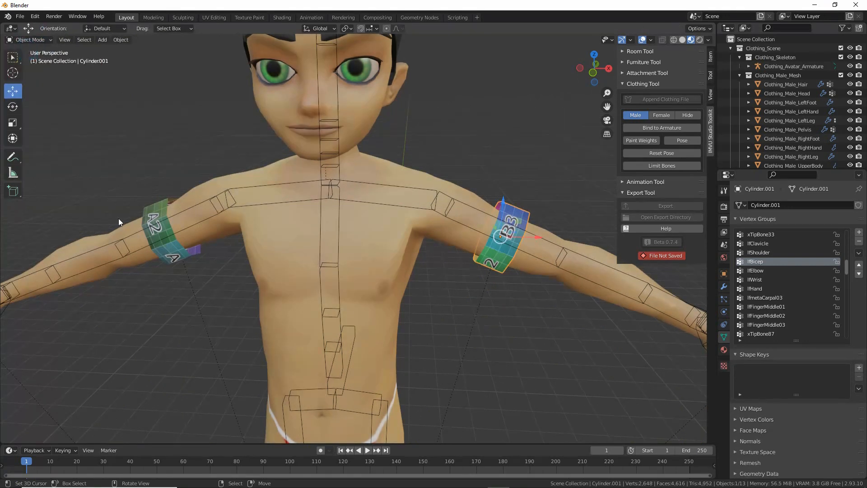
click(177, 213)
middle_drag(185, 242, 191, 241)
Turn on the display of bone Names in the armature's viewport display settings.
click(724, 273)
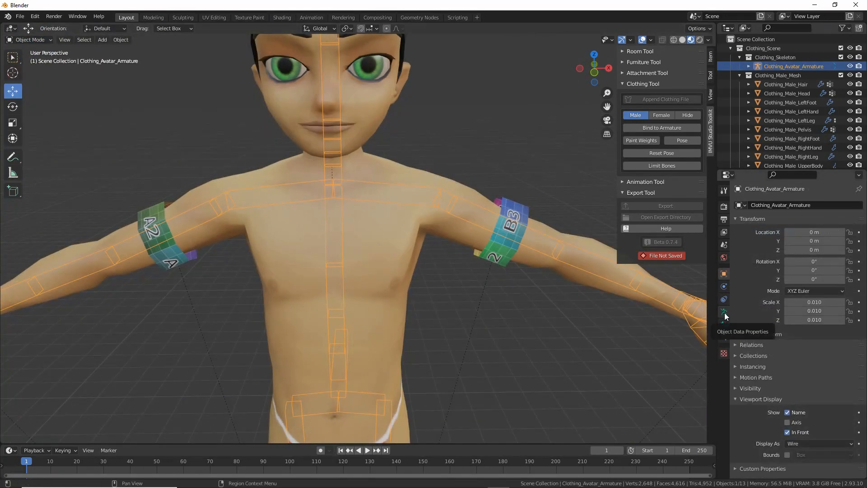
drag(727, 303, 726, 301)
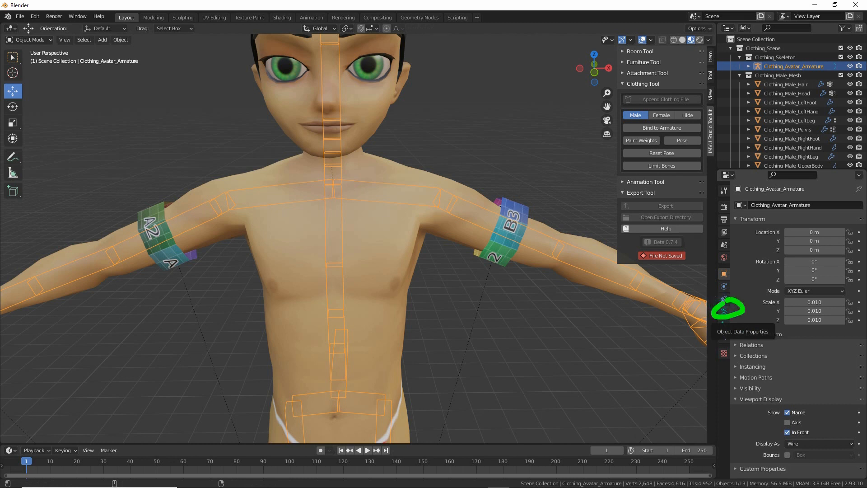
click(722, 309)
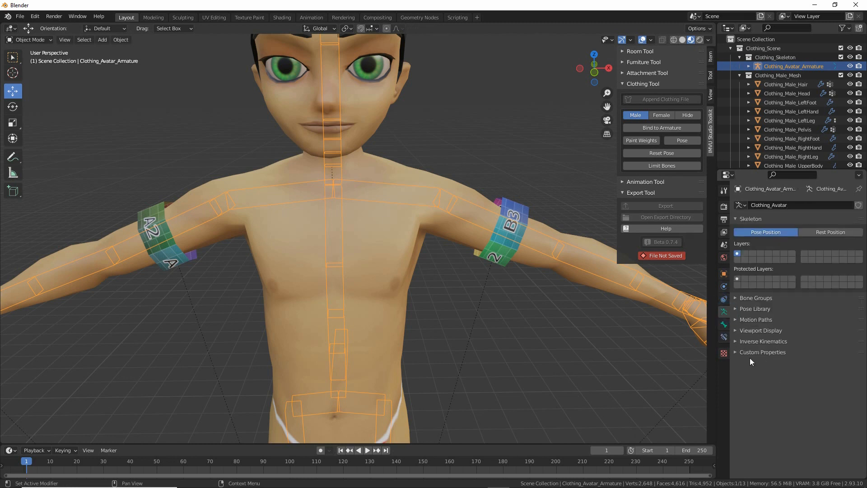
click(735, 331)
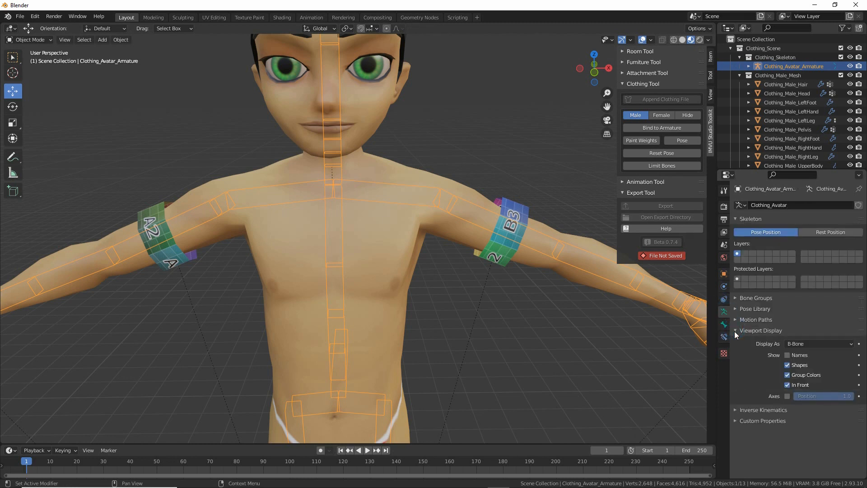
click(786, 355)
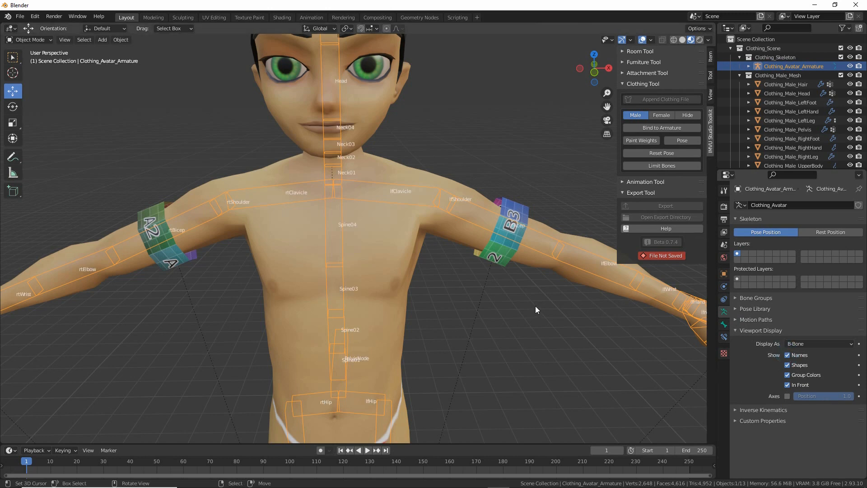
Try to start Paint Weights with the avatar armature and the left armband selected together.
middle_drag(535, 305, 508, 304)
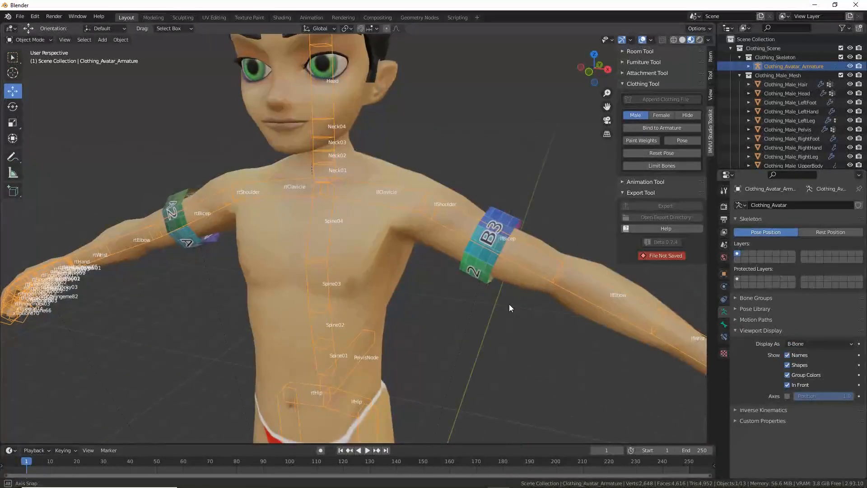
scroll(509, 307, up, 1)
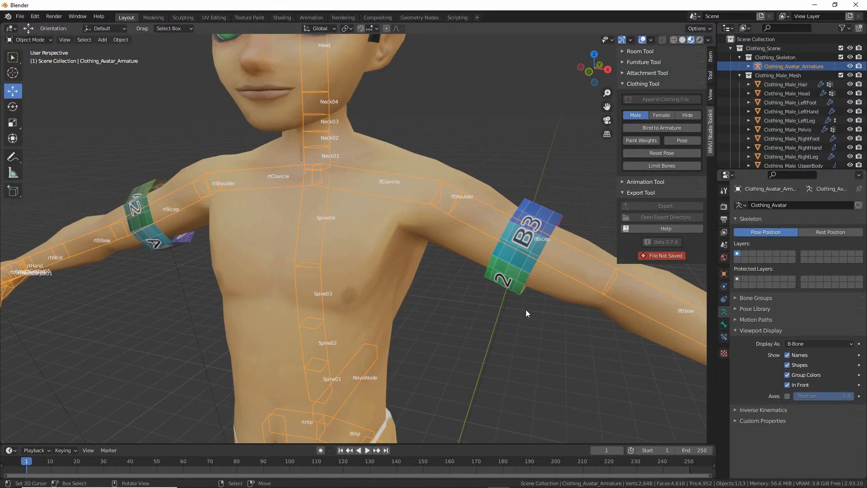
middle_drag(524, 310, 494, 305)
click(529, 215)
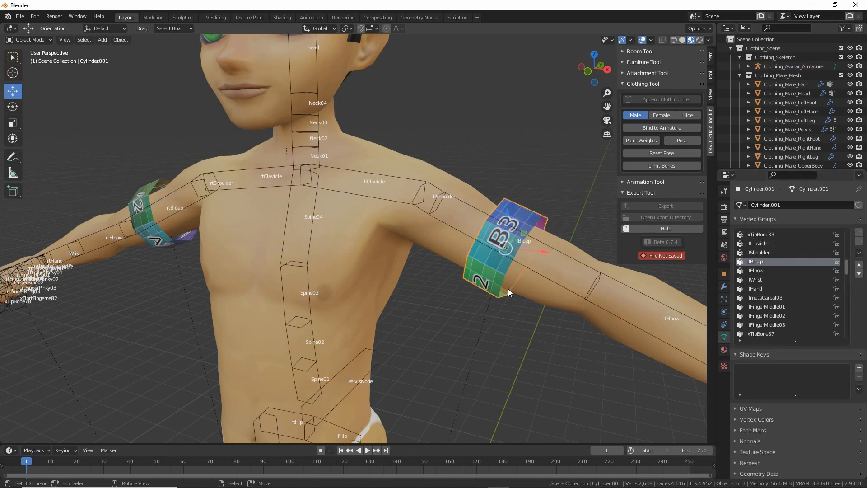
click(470, 205)
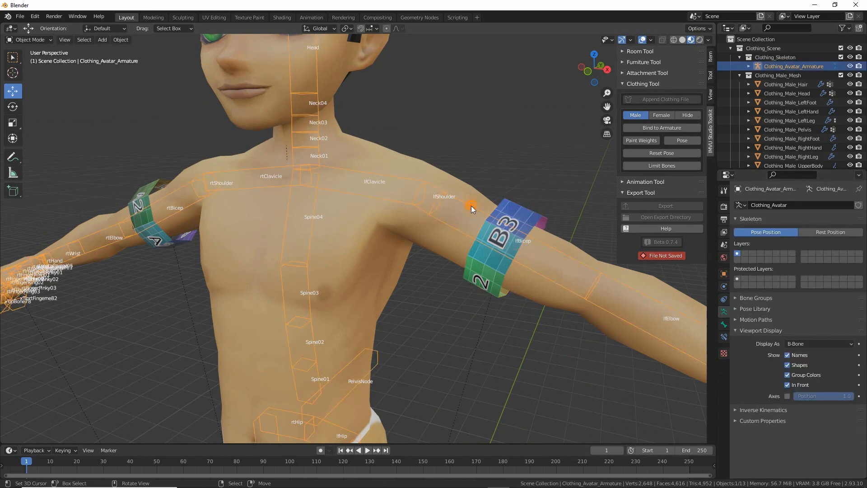
shift+click(532, 216)
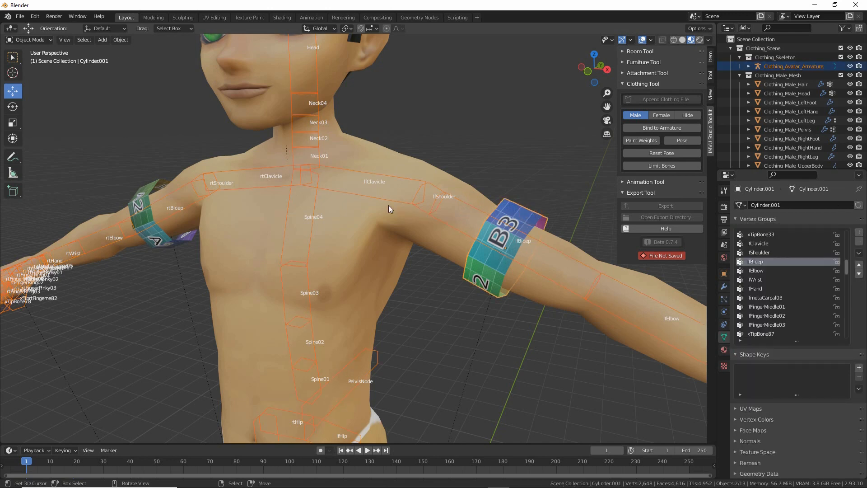
click(38, 40)
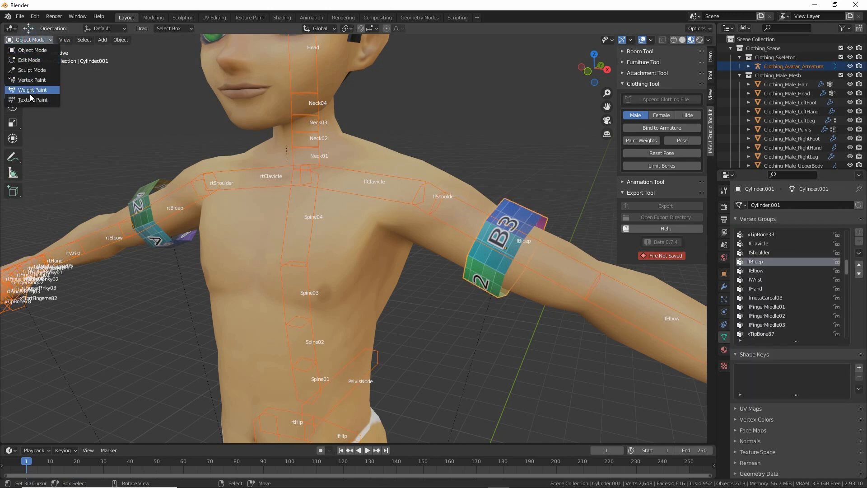
key(ctrl+2)
drag(9, 98, 46, 96)
key(Escape)
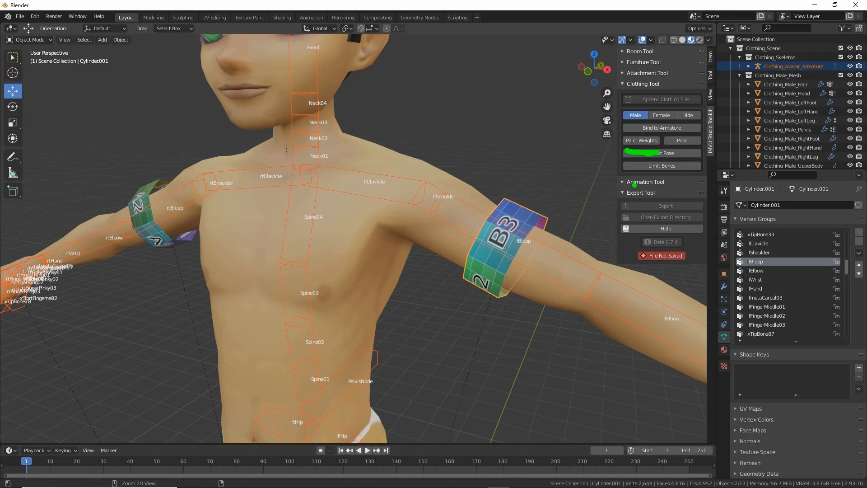
click(643, 140)
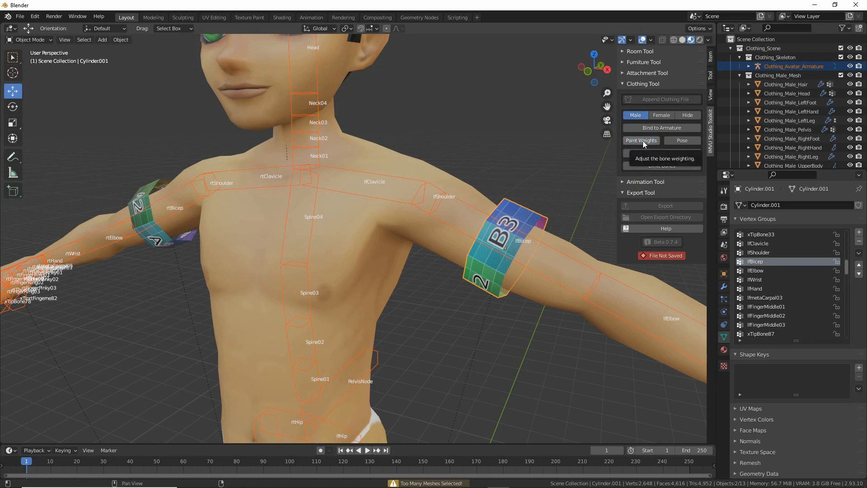
Start Paint Weights on the left armband alone and compare its lfShoulder, lfClavicle and lfBicep group weights.
click(537, 215)
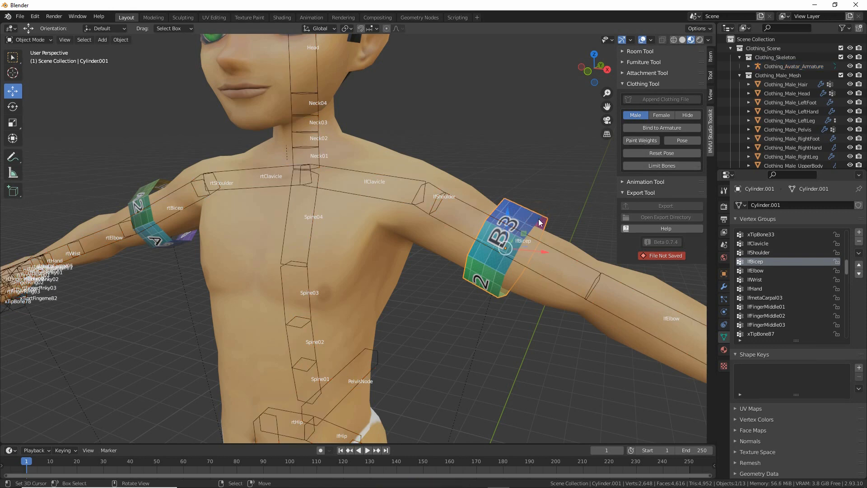
click(635, 140)
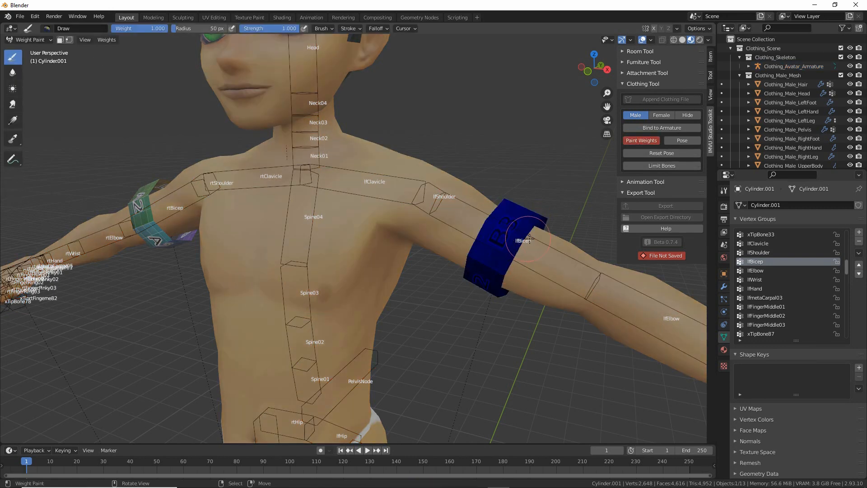
click(754, 251)
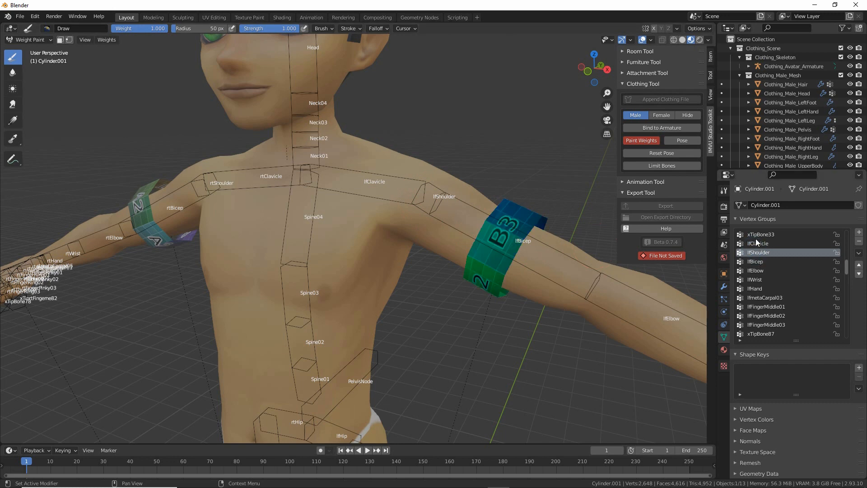
click(754, 242)
click(753, 252)
click(752, 262)
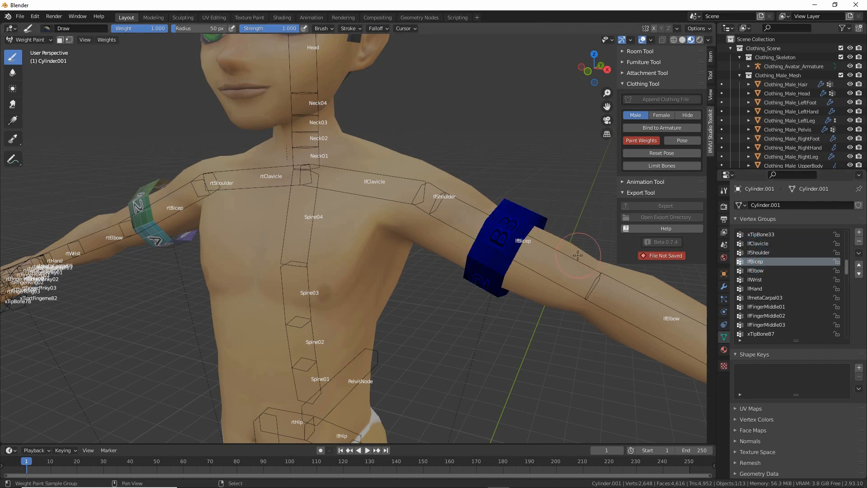
Check the left armband's weights in the lfElbow and lfWrist vertex groups from a closer view.
key(KP_Decimal)
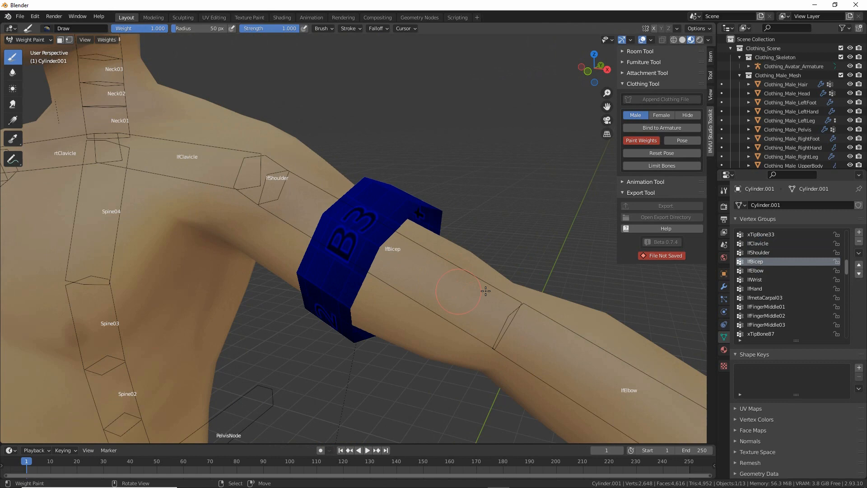
click(754, 270)
click(754, 280)
click(753, 270)
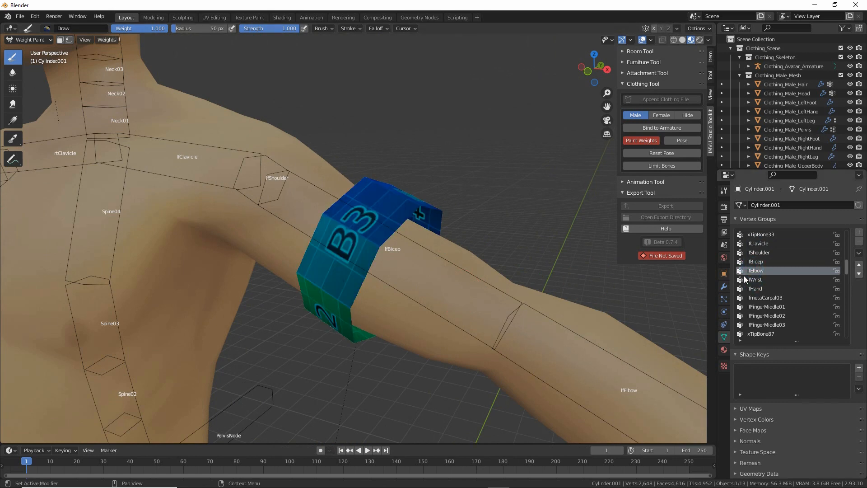
middle_drag(398, 271, 419, 262)
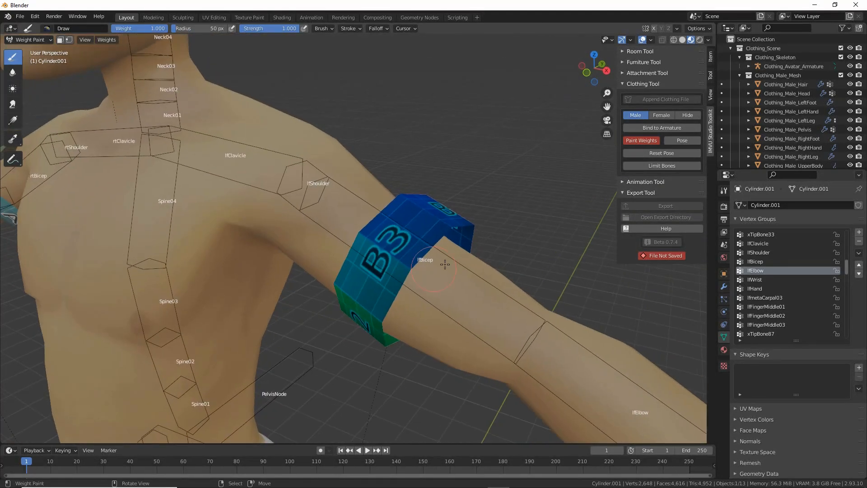
Switch the viewport to Solid shading and show the left armband's lfWrist group weights.
key(ctrl+2)
mouse_move(681, 47)
mouse_down()
mouse_move(679, 74)
mouse_move(686, 57)
mouse_up()
click(681, 40)
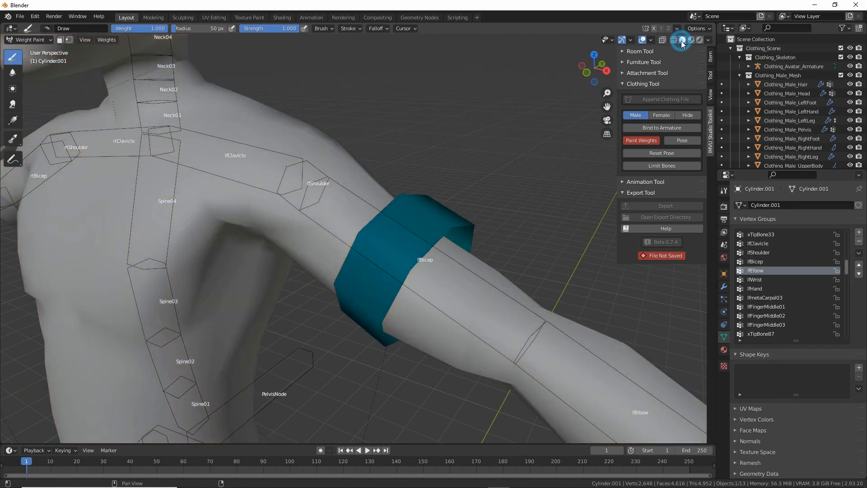
mouse_move(524, 207)
middle_down()
mouse_move(428, 245)
mouse_move(393, 228)
middle_up()
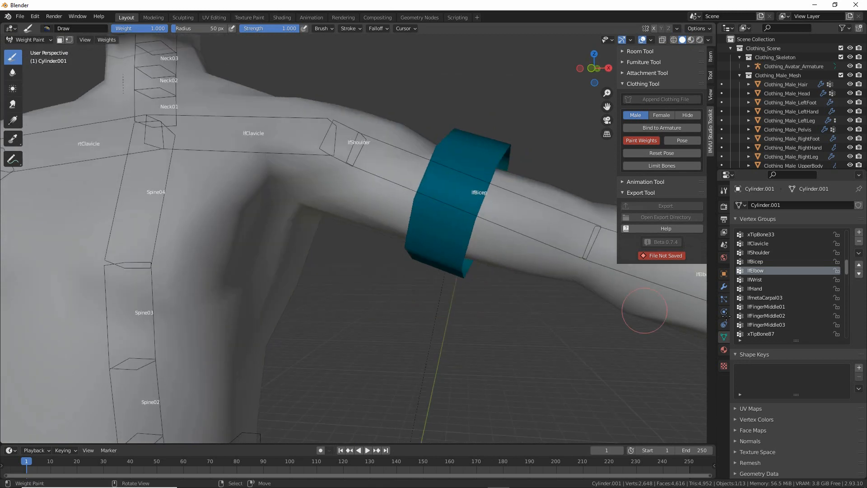
click(755, 279)
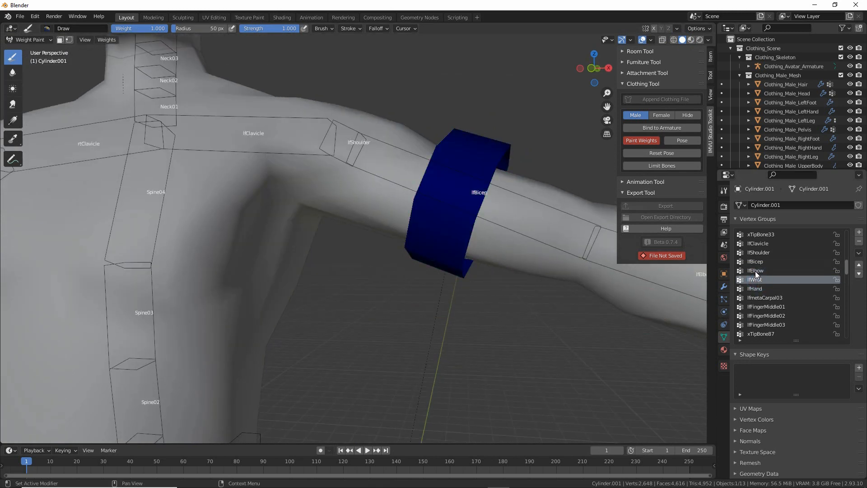
Make lfElbow the active vertex group and inspect its weights on the left armband from the front.
middle_drag(406, 203, 387, 215)
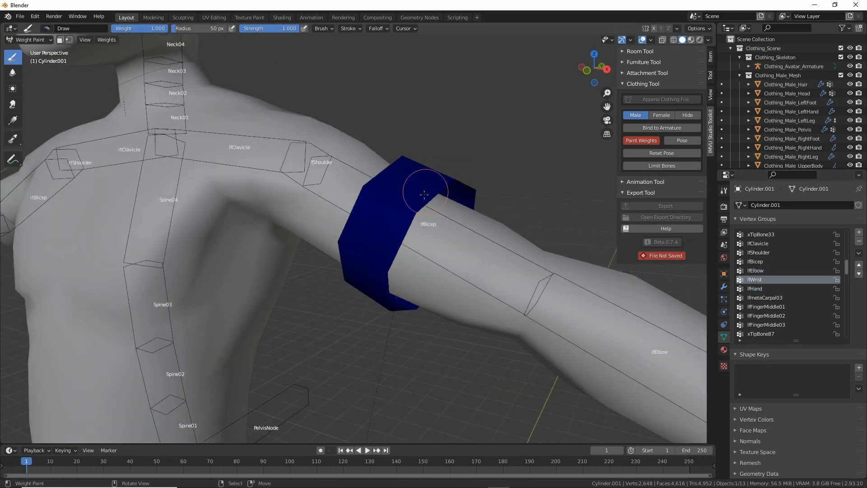
click(751, 271)
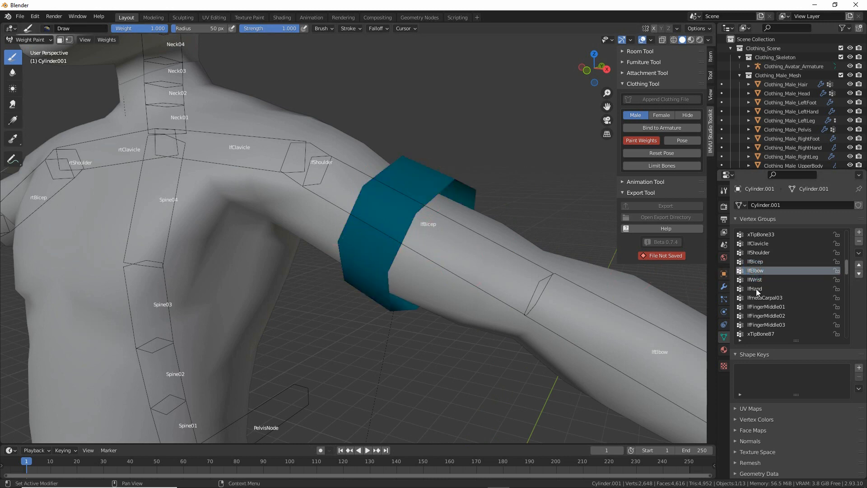
key(ctrl+2)
drag(743, 278, 769, 279)
drag(469, 219, 438, 228)
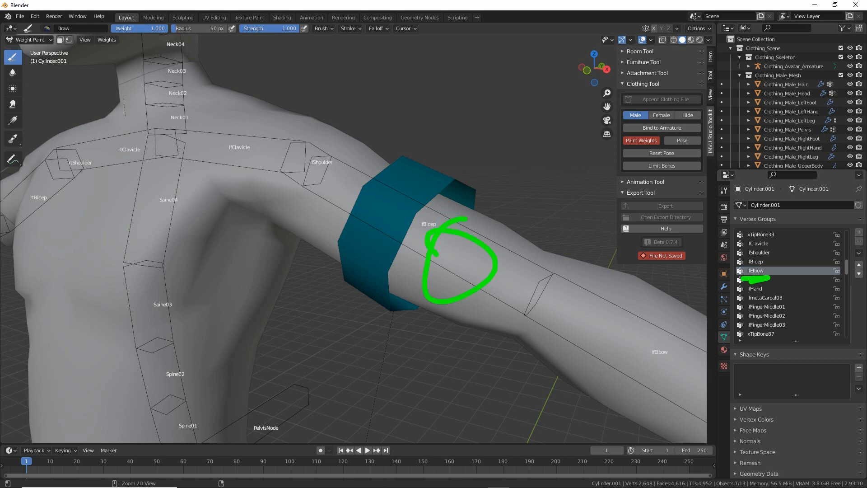
key(Escape)
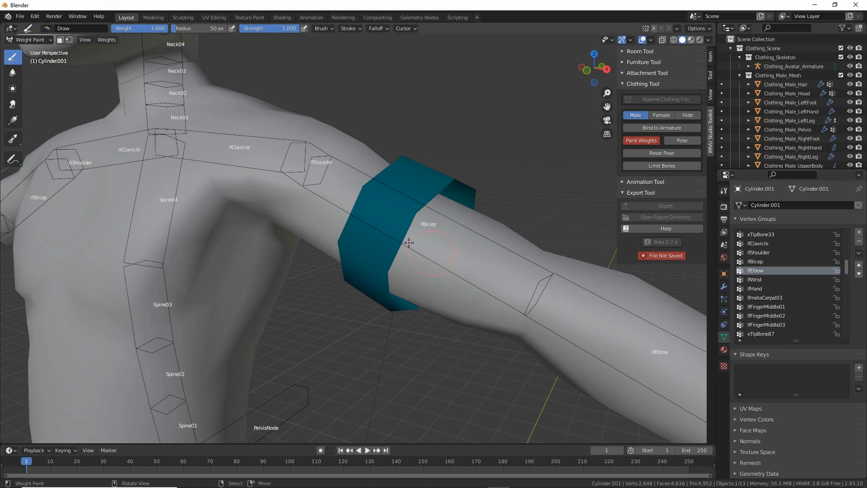
click(752, 270)
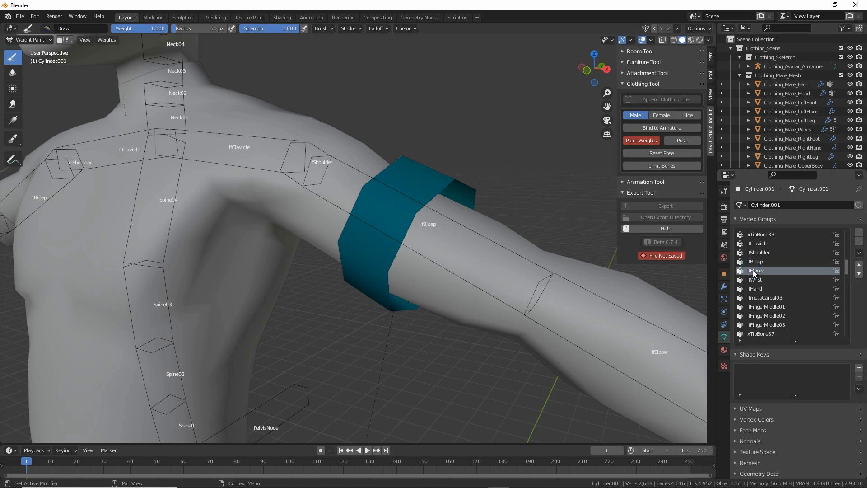
middle_drag(299, 233, 305, 243)
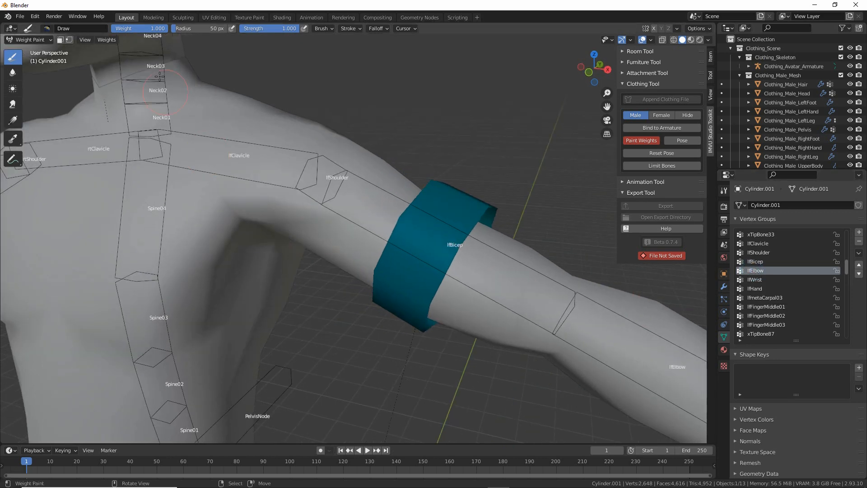
Set the Draw brush weight to 0 and paint out the lfElbow influence on the front and outer side of the left armband.
mouse_move(113, 37)
mouse_down()
mouse_move(162, 36)
mouse_move(110, 29)
mouse_up()
key(Escape)
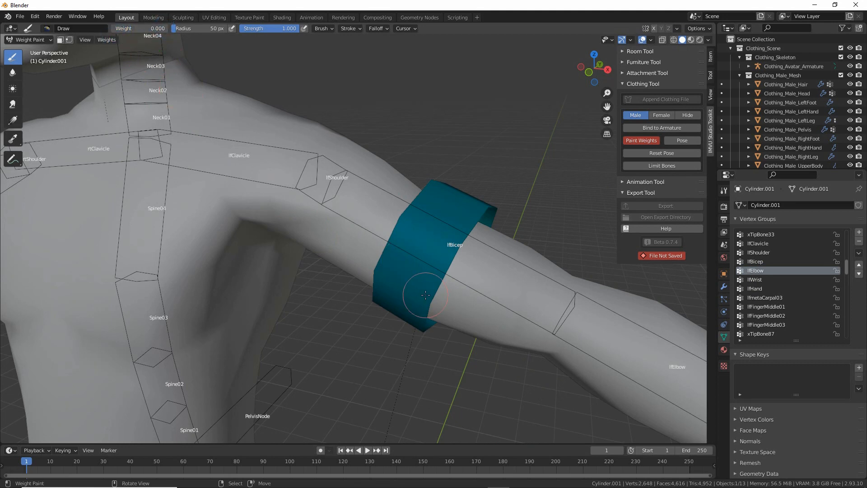
mouse_move(438, 227)
mouse_down()
mouse_move(406, 216)
mouse_move(397, 246)
mouse_move(406, 282)
mouse_move(450, 259)
mouse_move(420, 291)
mouse_move(483, 172)
mouse_move(483, 203)
mouse_up()
mouse_move(483, 203)
middle_down()
mouse_move(439, 280)
mouse_move(339, 283)
middle_up()
mouse_move(231, 254)
mouse_down()
mouse_move(253, 267)
mouse_move(198, 255)
mouse_move(289, 257)
mouse_up()
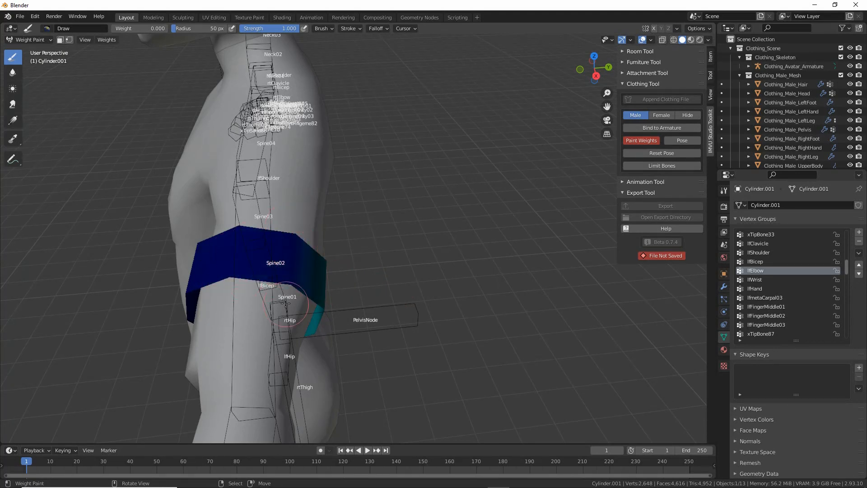
Paint zero lfElbow weight over the back of the left armband, around its open seam.
middle_drag(180, 300, 127, 239)
scroll(226, 208, up, 3)
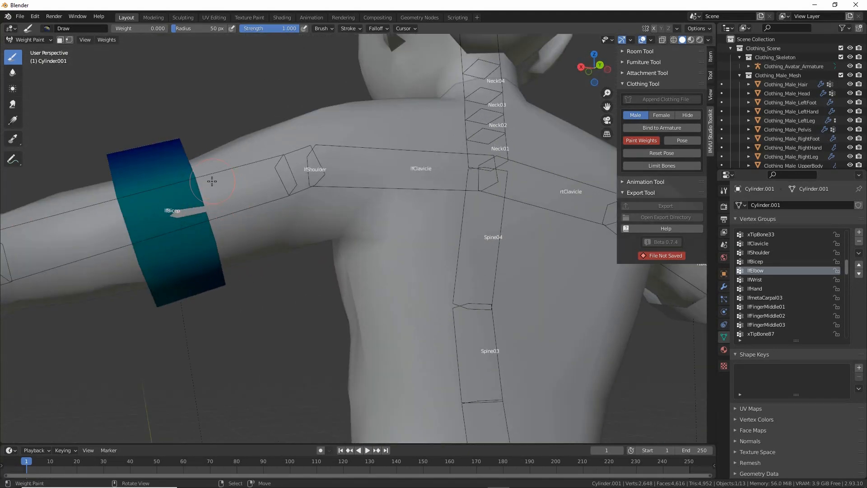
shift+middle_drag(210, 180, 386, 236)
mouse_move(345, 208)
mouse_down()
mouse_move(300, 229)
mouse_move(250, 205)
mouse_move(210, 201)
mouse_move(322, 329)
mouse_up()
drag(347, 287, 335, 310)
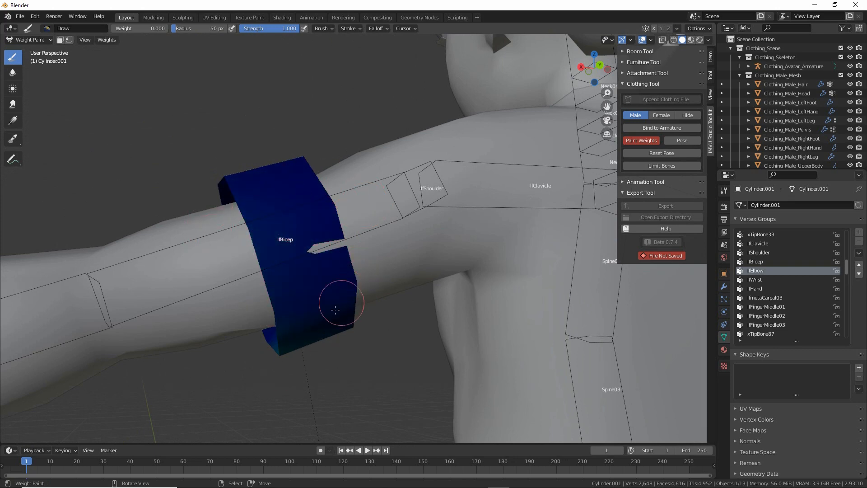
Paint zero lfElbow weight over the remaining tinted areas on the armband's underside and check the band for leftover influence.
mouse_move(253, 313)
middle_down()
mouse_move(368, 243)
mouse_move(424, 228)
middle_up()
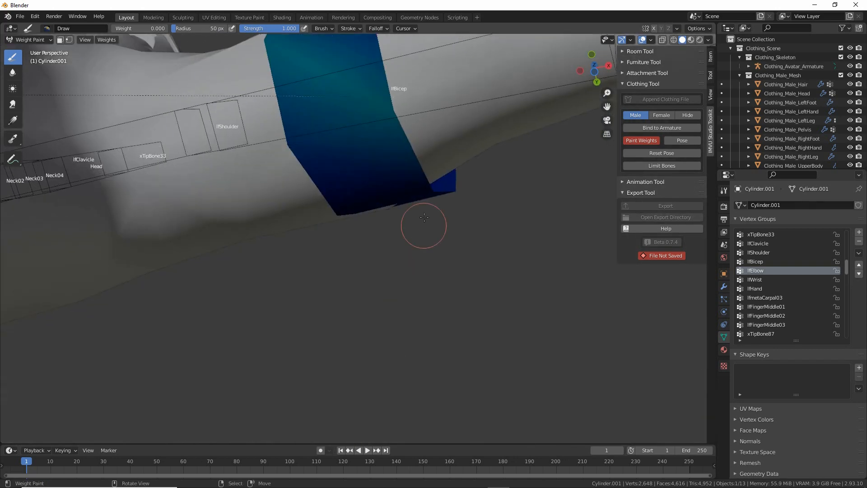
mouse_move(391, 95)
mouse_down()
mouse_move(341, 131)
mouse_move(293, 140)
mouse_up()
mouse_move(299, 150)
middle_down()
mouse_move(348, 184)
mouse_move(384, 230)
middle_up()
drag(352, 259, 398, 221)
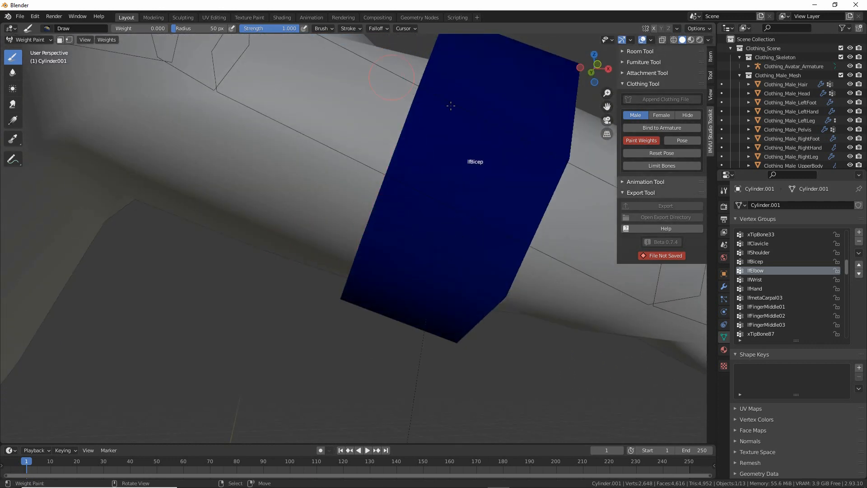
middle_drag(451, 274, 437, 296)
scroll(437, 297, down, 5)
middle_drag(381, 244, 371, 227)
scroll(371, 227, up, 6)
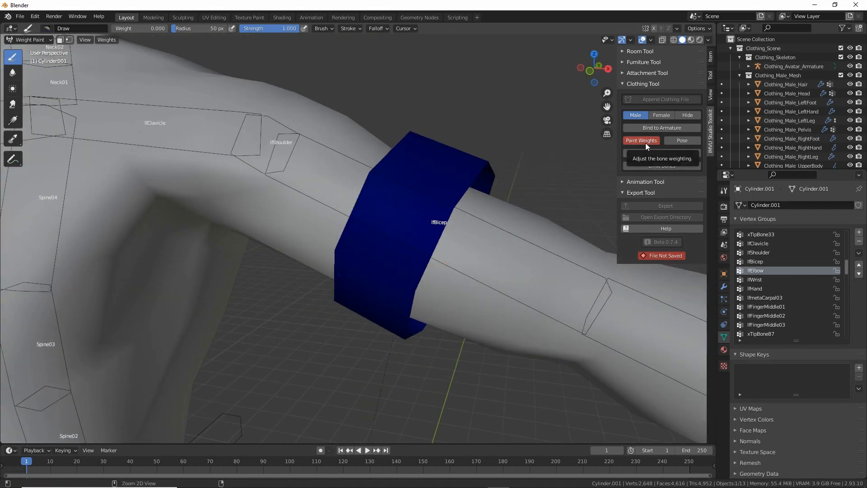
Stop Paint Weights and put the left armband into Edit Mode.
key(ctrl+2)
drag(629, 146, 652, 147)
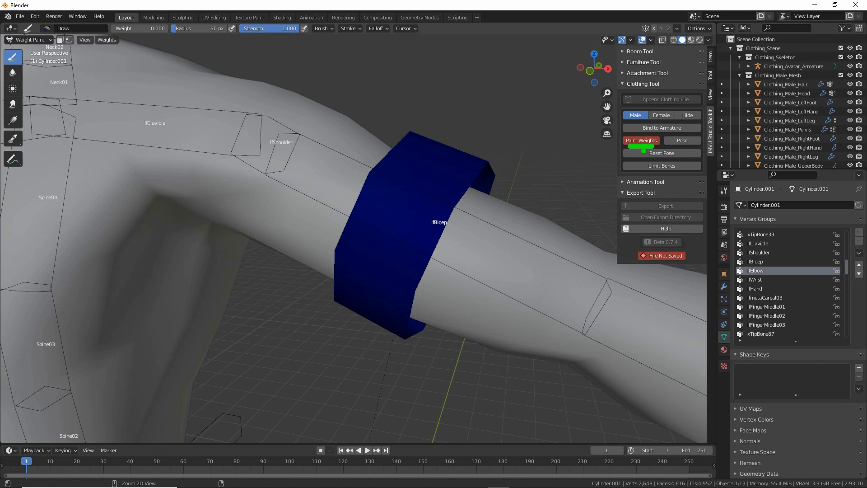
click(641, 141)
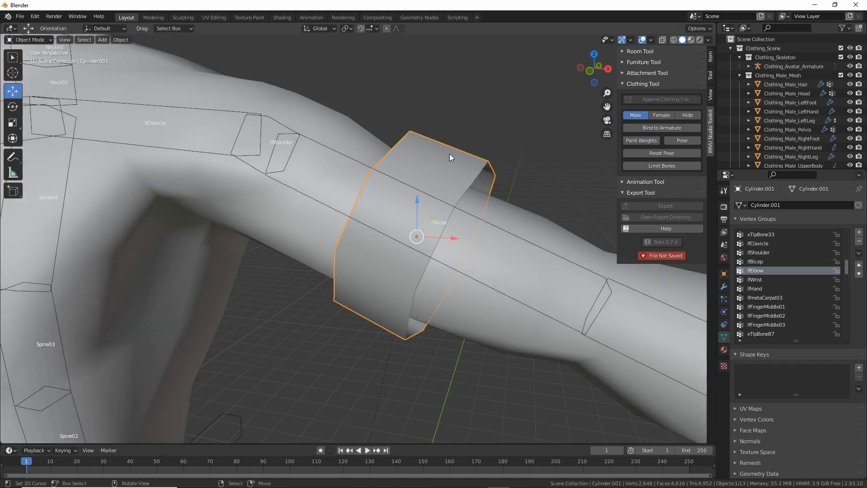
click(430, 147)
click(29, 39)
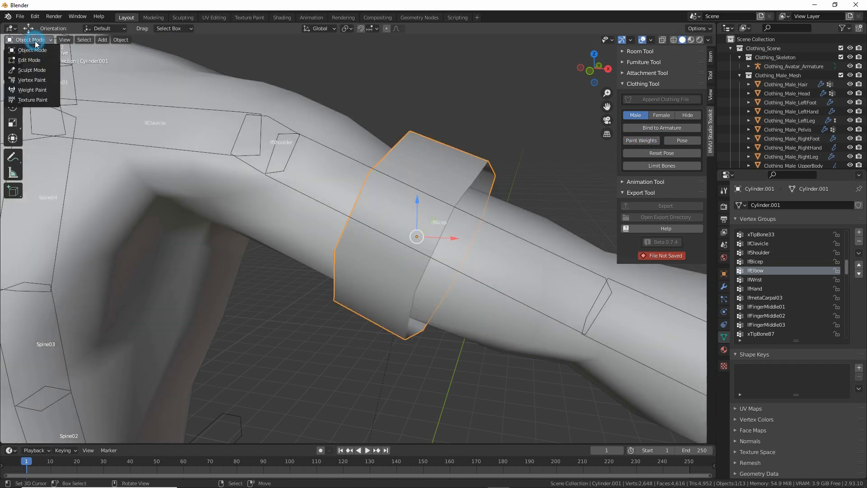
click(34, 59)
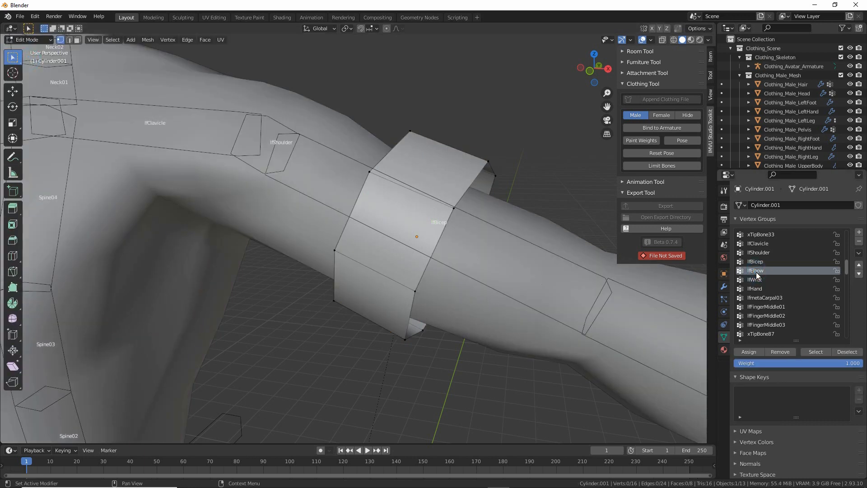
Select the armband vertices assigned to the lfElbow group, remove them from the group and clear the selection.
key(ctrl+2)
drag(741, 279, 766, 279)
key(Escape)
click(815, 350)
middle_drag(452, 235, 344, 220)
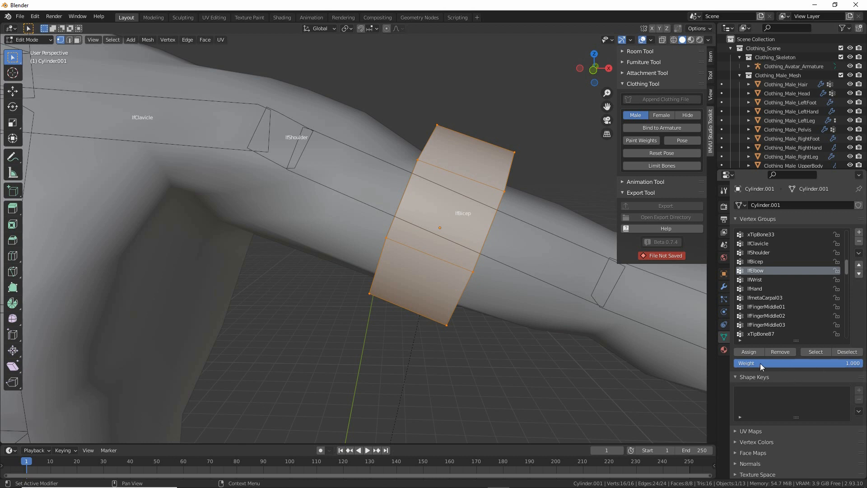
click(112, 40)
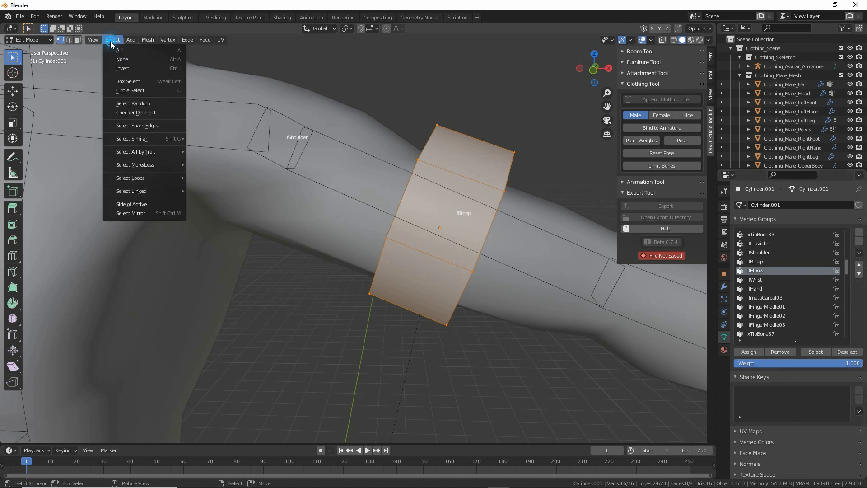
click(114, 60)
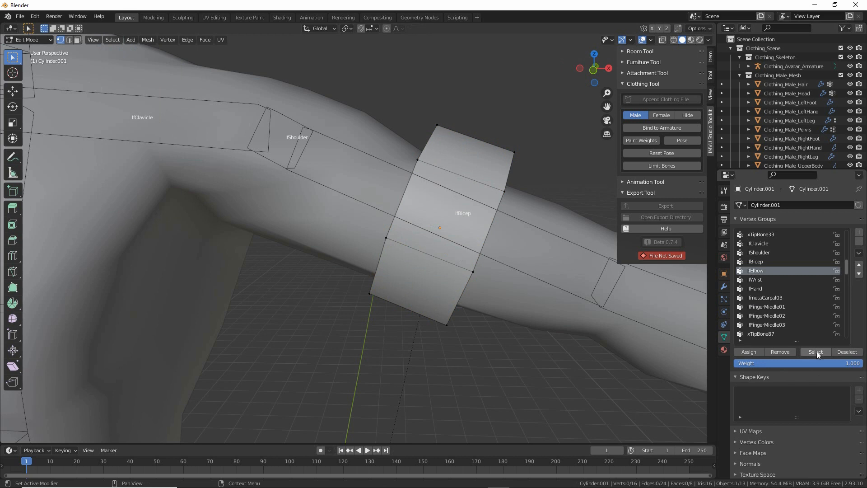
Check whether the lfWrist vertex group holds any of the armband's vertices.
key(ctrl+2)
mouse_move(745, 278)
mouse_down()
mouse_move(764, 279)
mouse_move(754, 287)
mouse_up()
key(Escape)
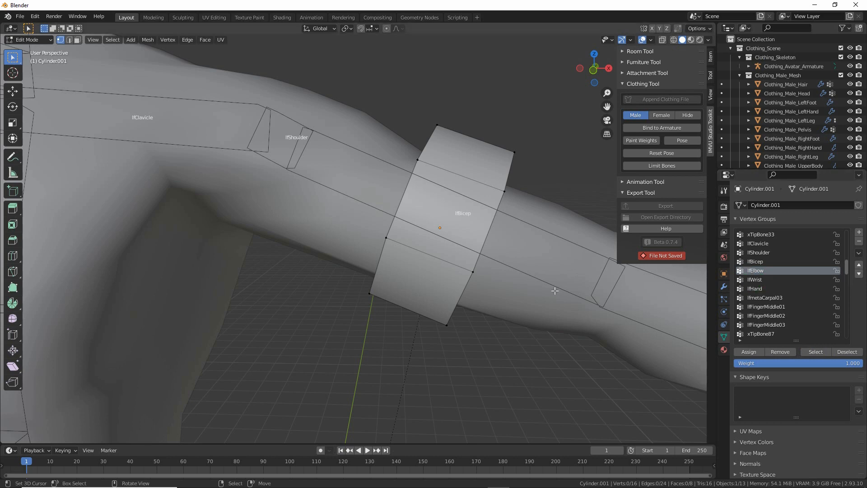
middle_drag(554, 291, 513, 290)
click(753, 279)
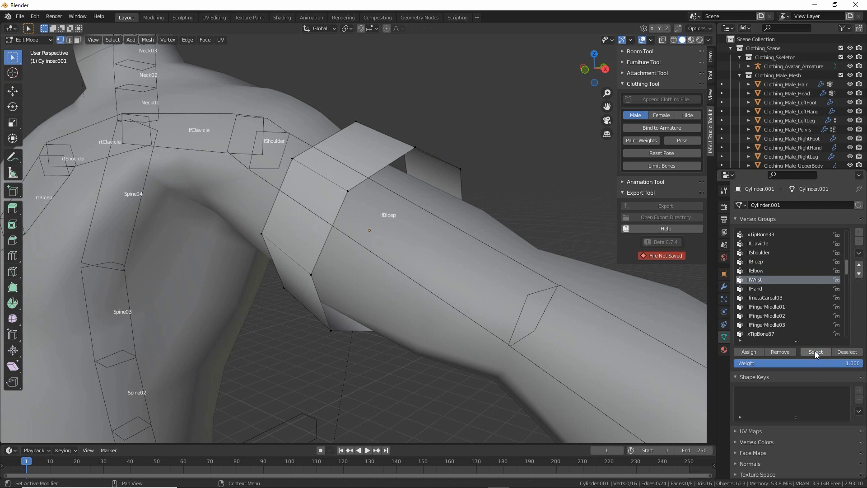
Select the armband vertices in the lfShoulder group, remove them from the group and clear the selection.
click(758, 253)
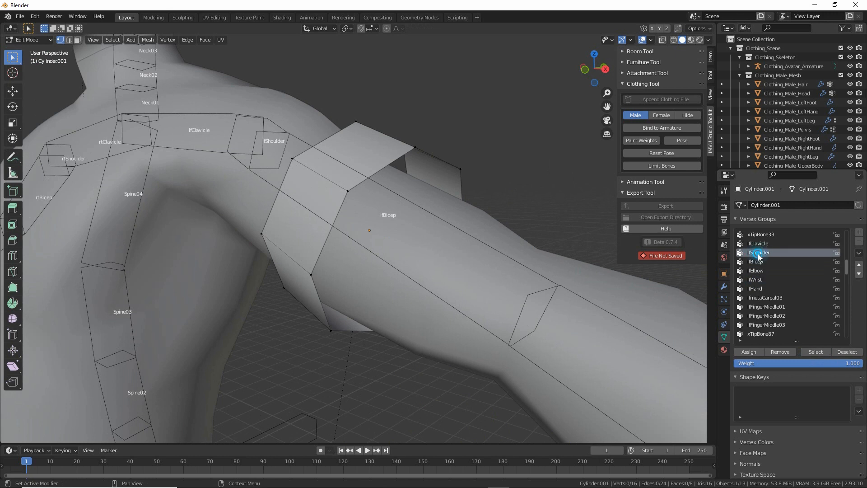
click(815, 352)
middle_drag(452, 226, 443, 225)
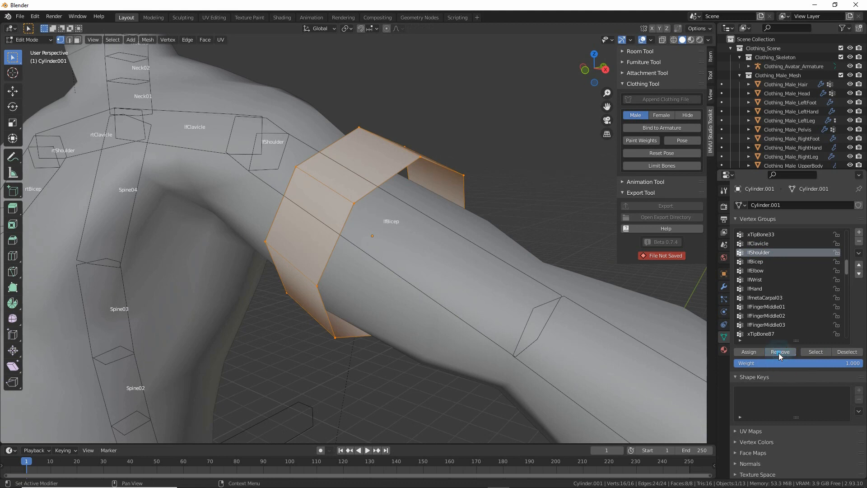
click(112, 40)
click(118, 59)
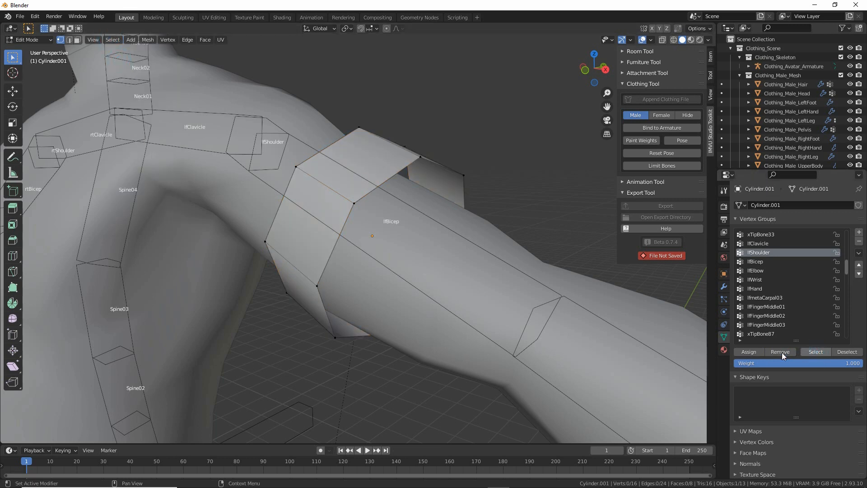
Remove all armband vertices assigned to the lfClavicle group from it and deselect everything.
middle_drag(474, 289, 517, 306)
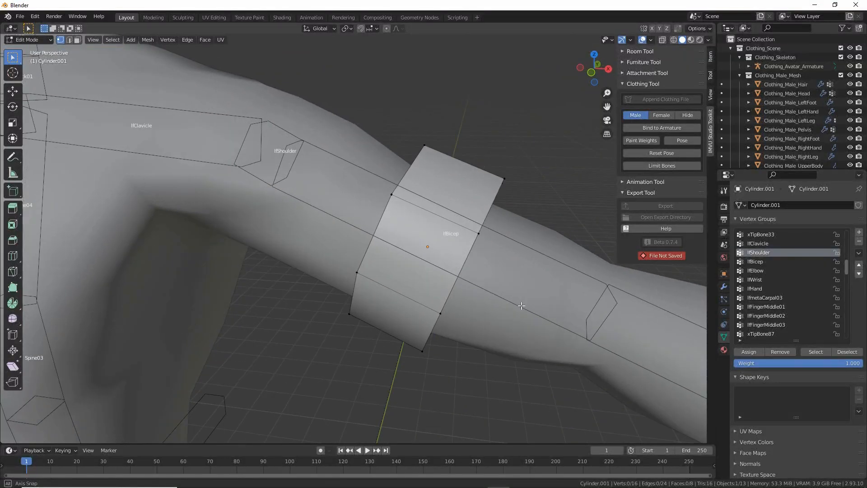
click(759, 244)
click(815, 352)
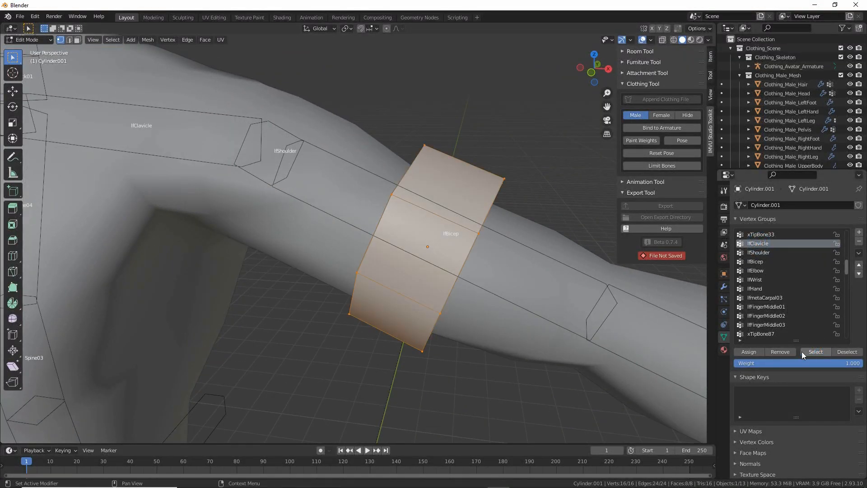
click(780, 353)
click(112, 40)
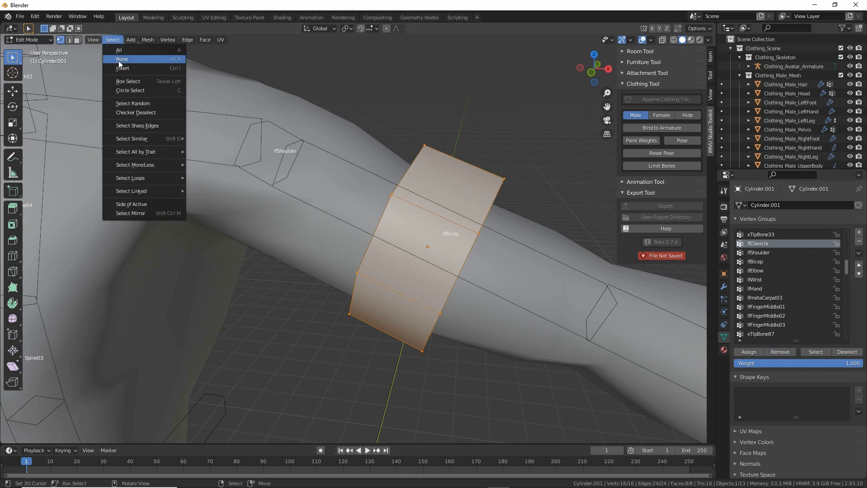
click(118, 64)
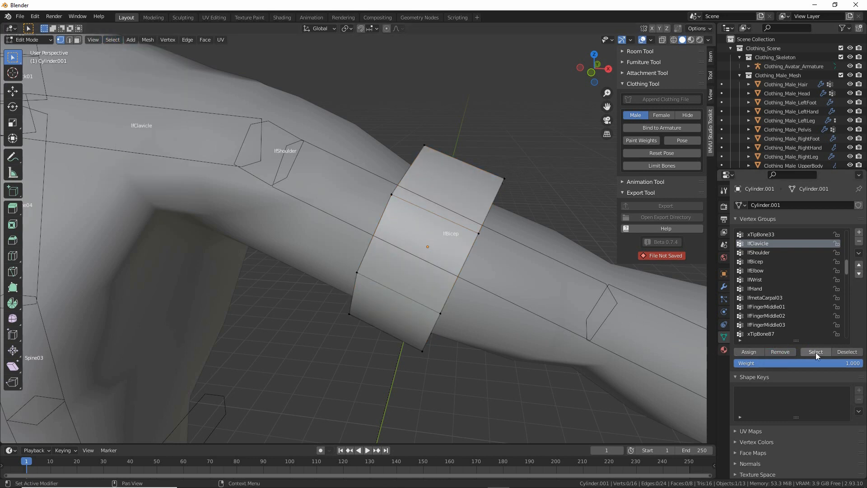
Look through the other vertex groups and check Spine04 and Spine03 for assigned armband vertices.
middle_drag(433, 301, 355, 288)
scroll(430, 281, down, 2)
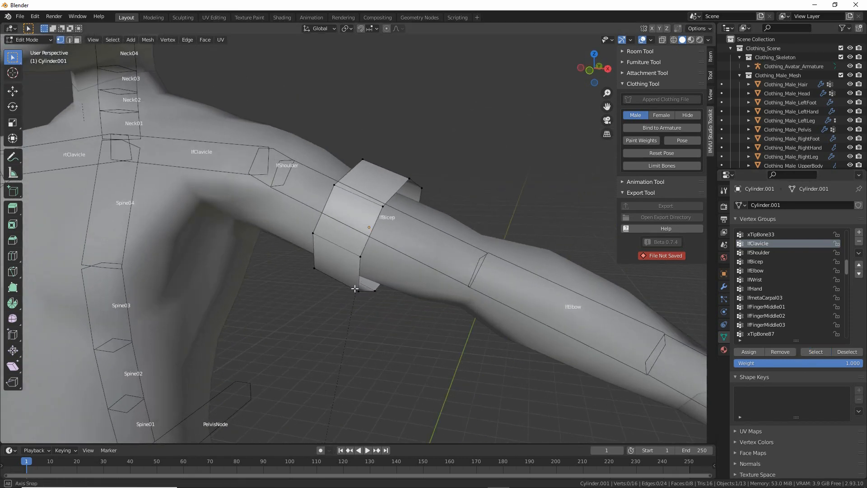
shift+middle_drag(142, 246, 168, 251)
scroll(788, 271, down, 4)
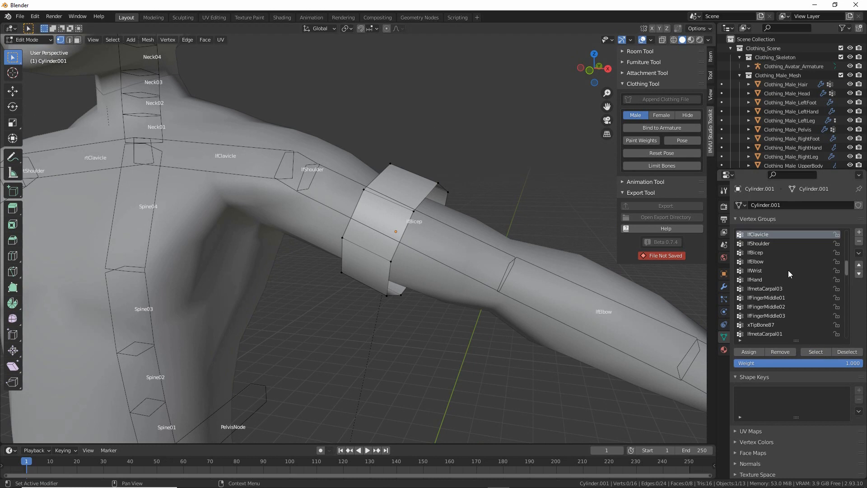
scroll(787, 270, down, 12)
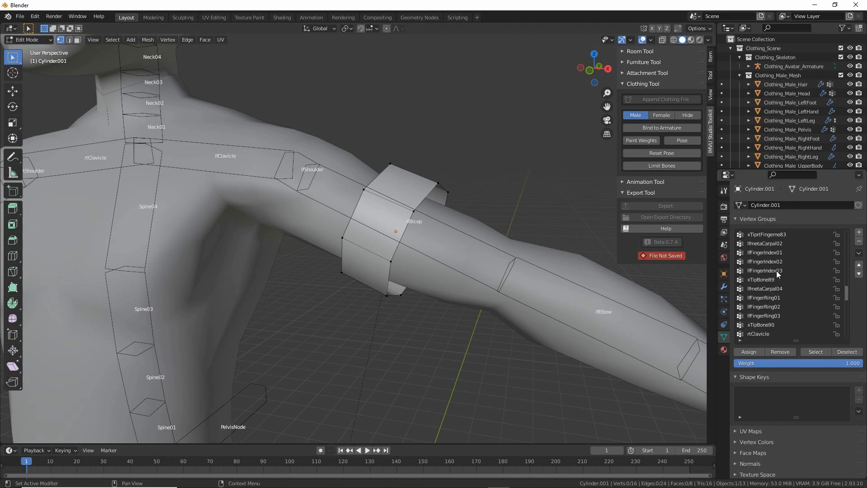
scroll(773, 271, up, 10)
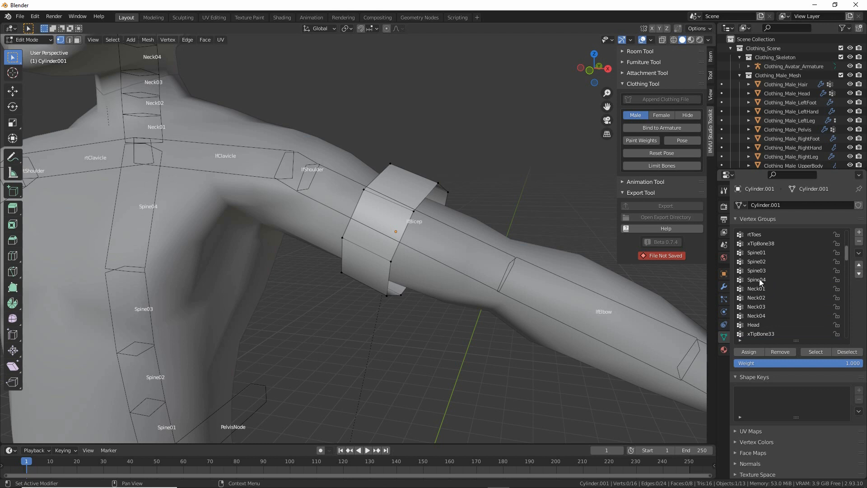
click(759, 279)
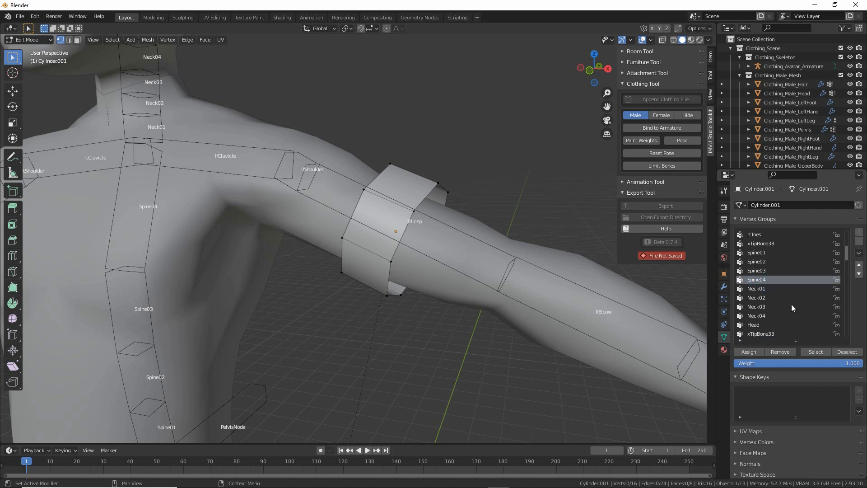
click(757, 270)
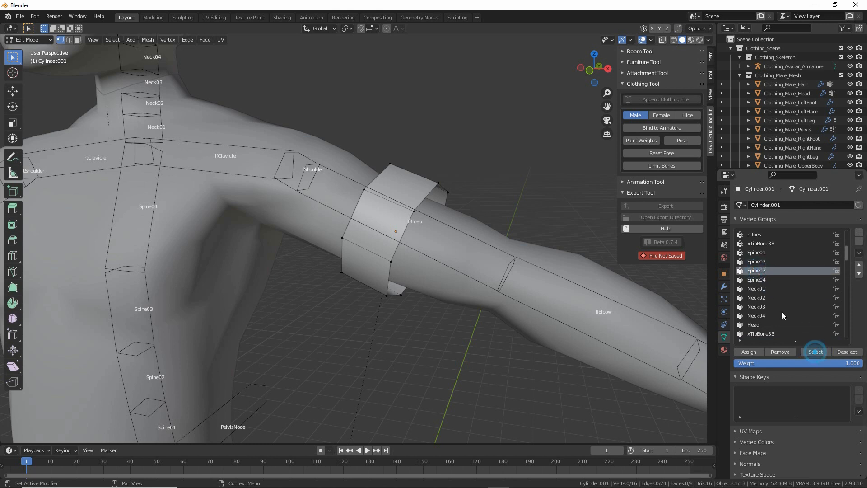
Remove all armband vertices assigned to the Spine02 vertex group from it and clear the selection.
click(755, 261)
click(815, 352)
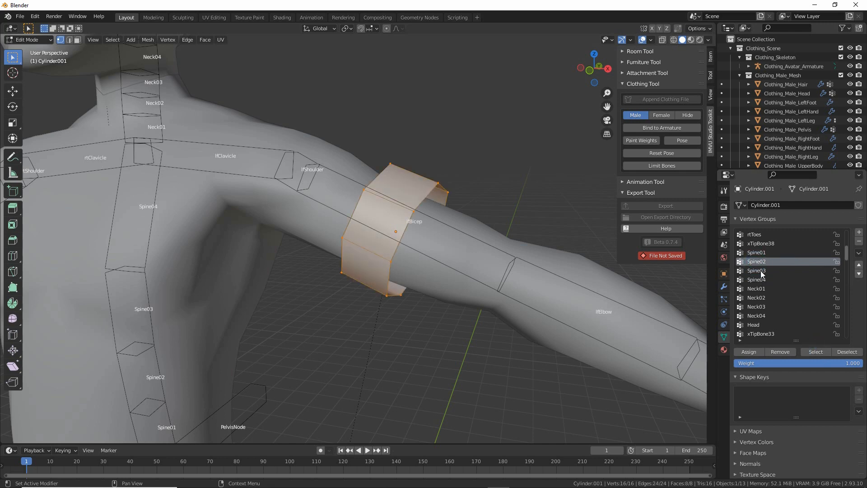
mouse_move(275, 287)
middle_down()
mouse_move(309, 285)
mouse_move(276, 286)
middle_up()
scroll(421, 306, up, 2)
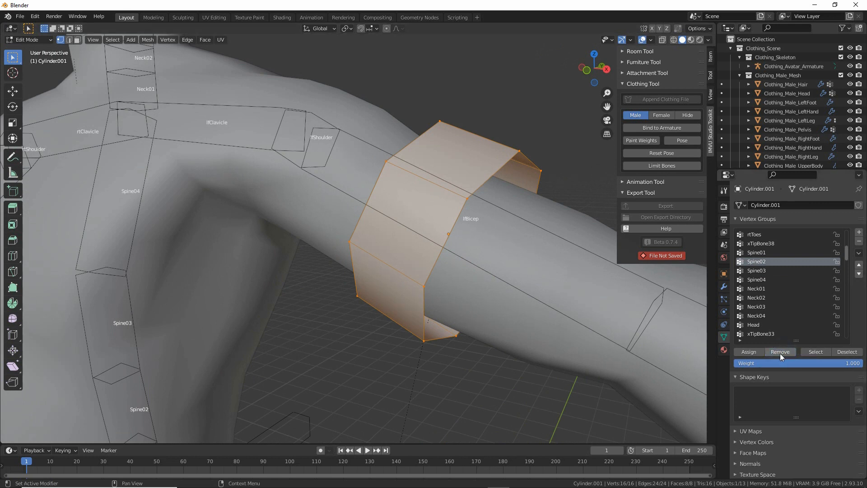
click(113, 40)
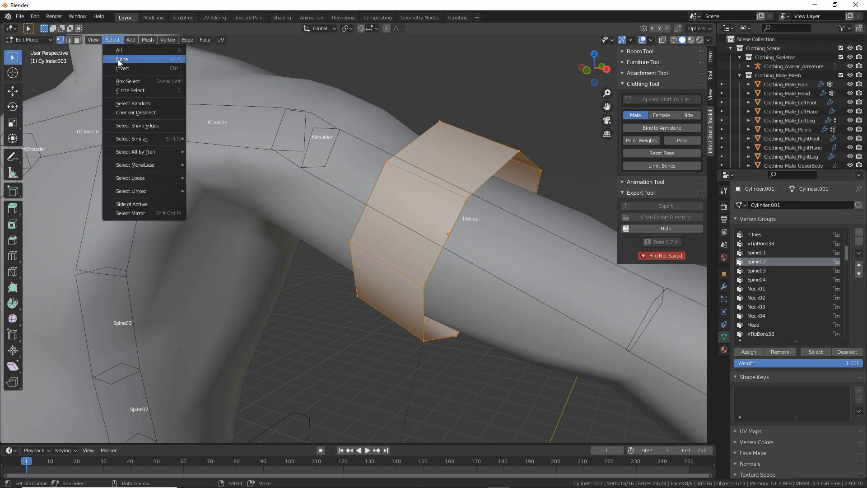
click(119, 61)
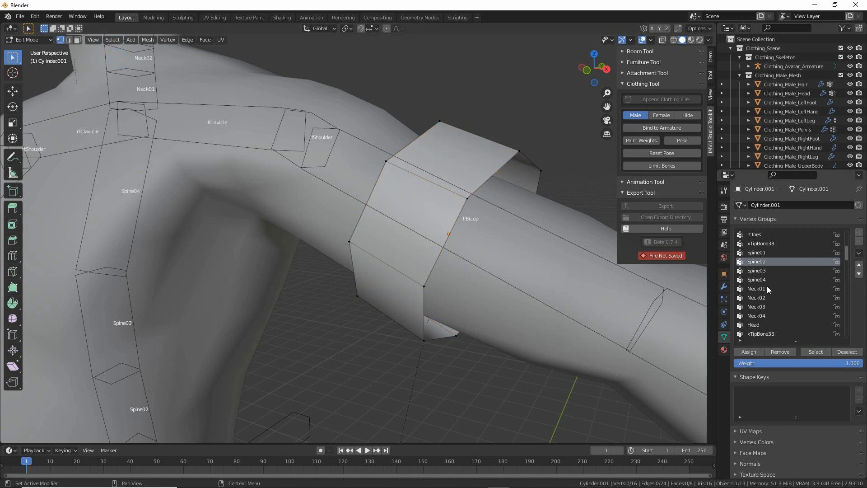
Check the Spine01 vertex group for assigned armband vertices.
click(758, 252)
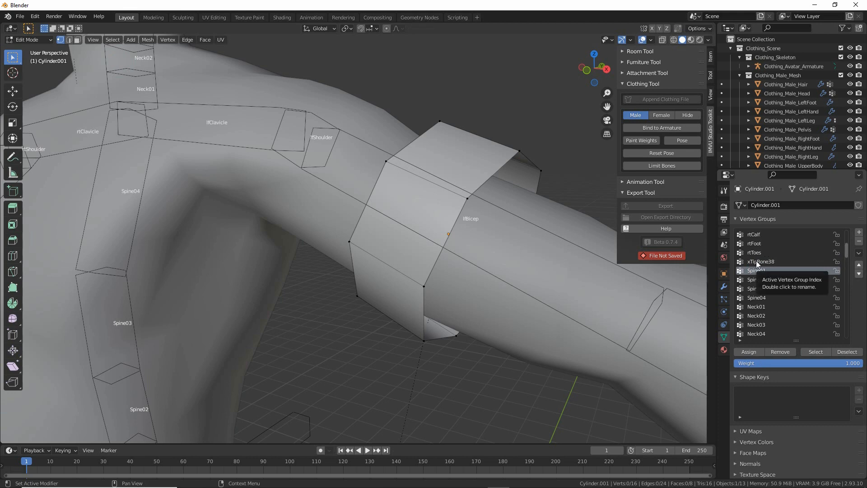
scroll(769, 257, up, 1)
scroll(357, 253, down, 2)
middle_drag(357, 253, 424, 263)
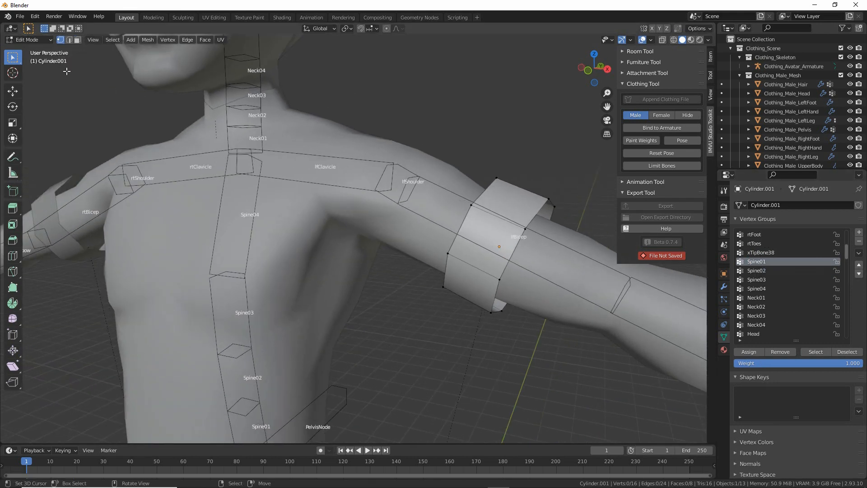
Put the avatar armature in Pose Mode and test-rotate the lfBicep bone up and down, cancelling each rotation.
click(28, 40)
click(28, 50)
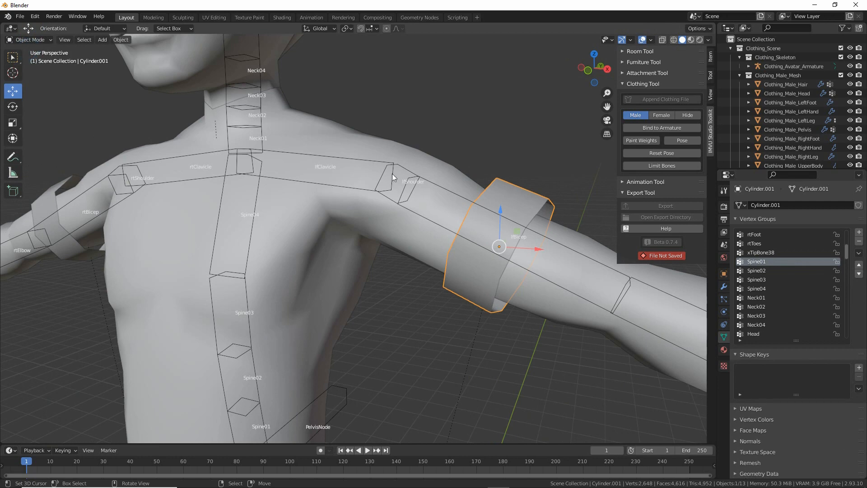
click(431, 180)
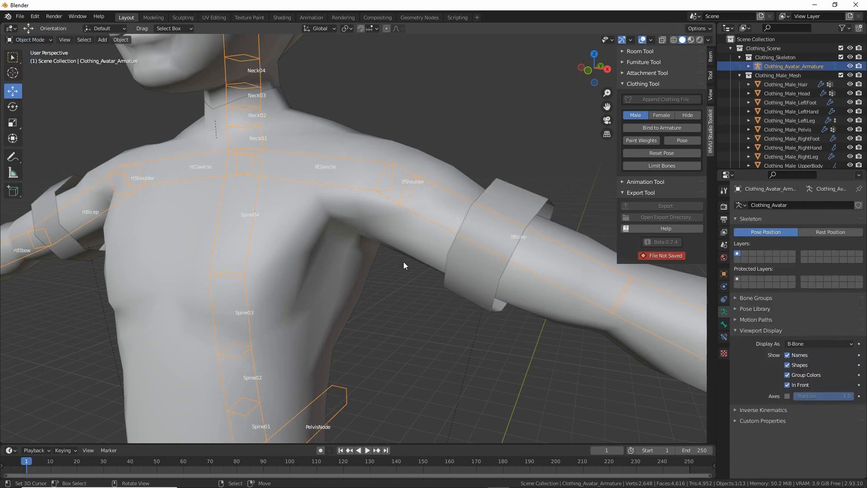
click(28, 40)
click(27, 70)
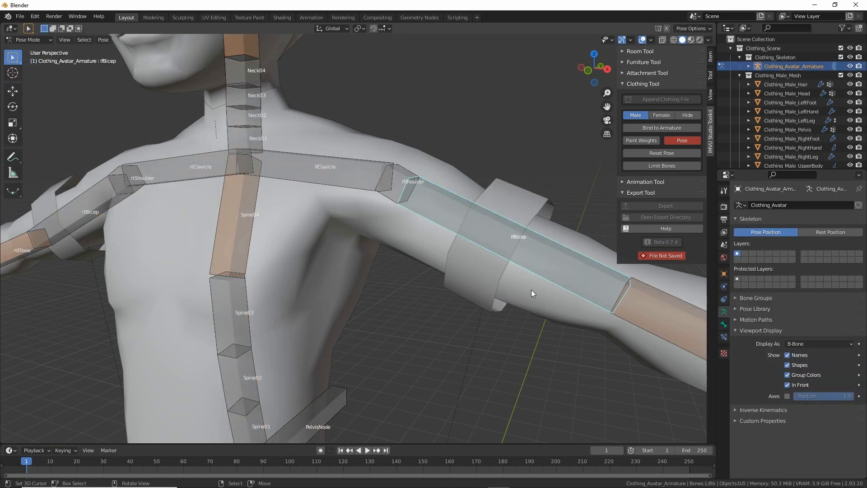
key(r)
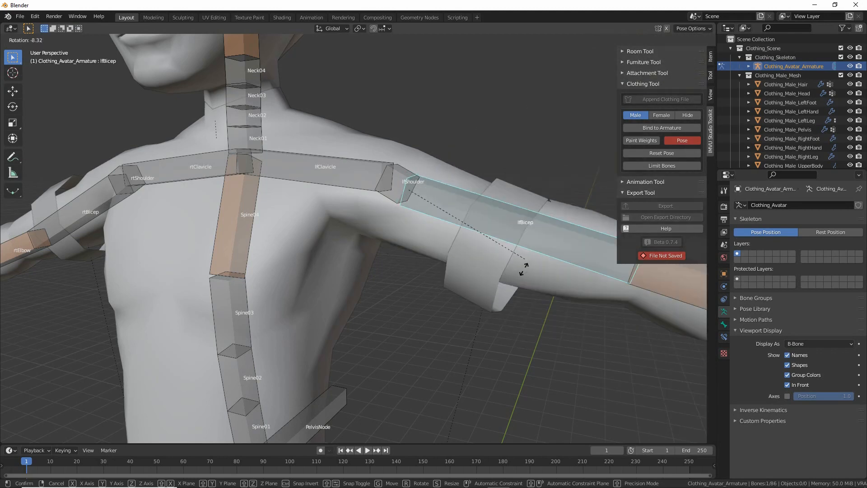
click(520, 250)
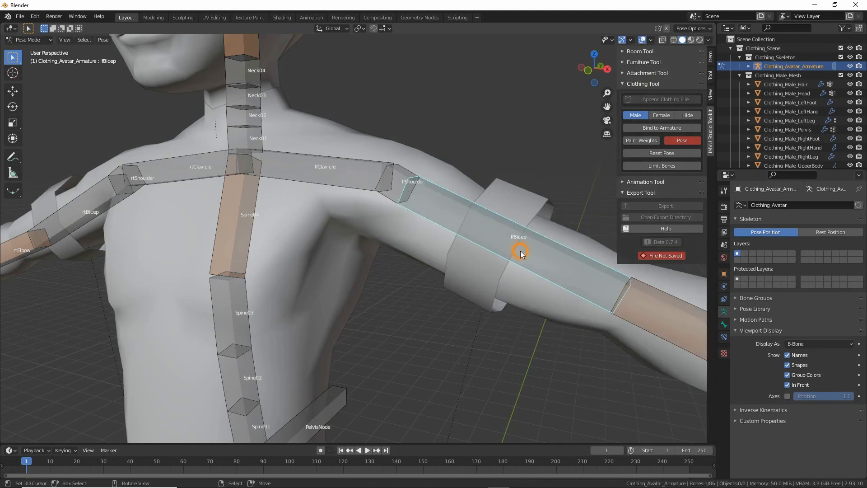
key(r)
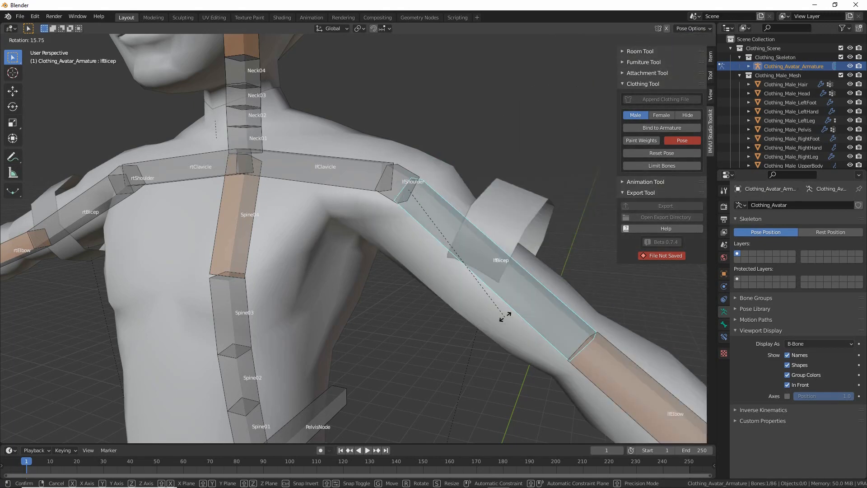
click(509, 267)
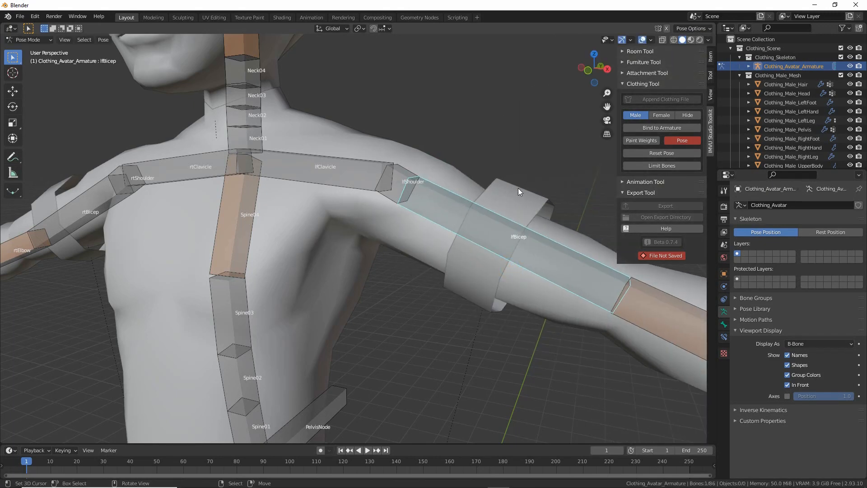
Return to Object Mode, select the left armband and open its mesh in Edit Mode.
click(29, 44)
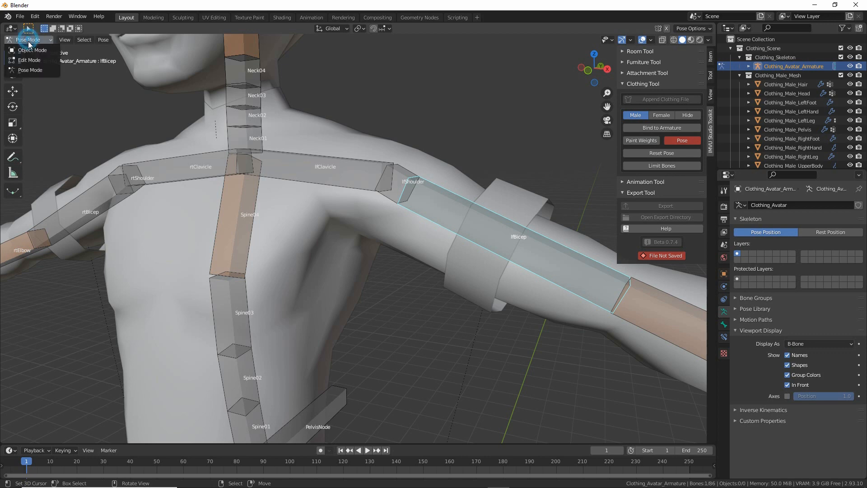
click(28, 50)
click(524, 194)
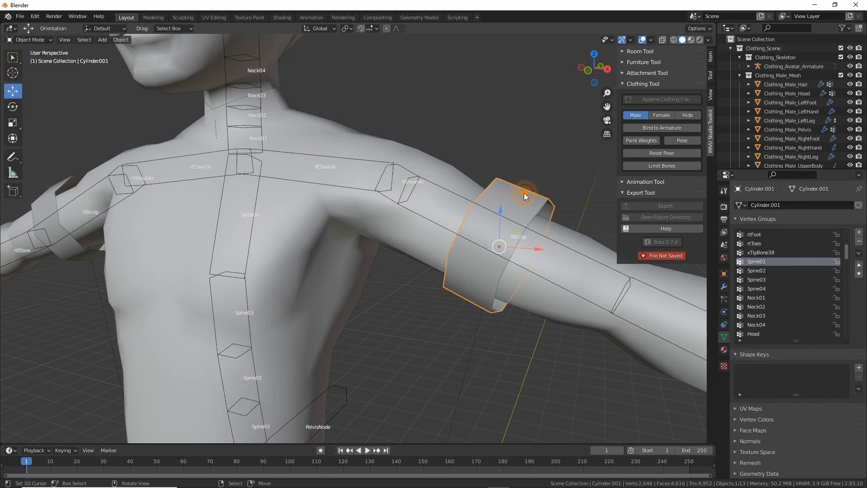
click(29, 40)
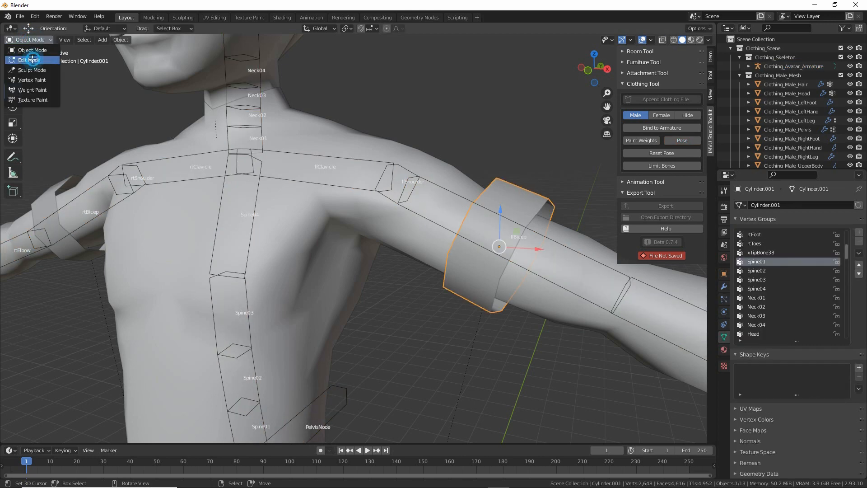
click(27, 58)
shift+middle_drag(528, 302, 517, 302)
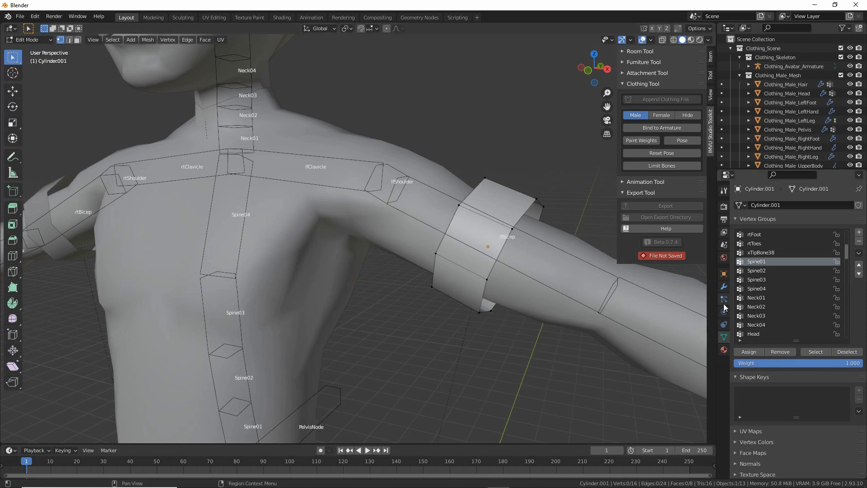
Select all of the armband's vertices and assign them to the lfBicep vertex group with a weight of 1.000.
scroll(765, 278, down, 5)
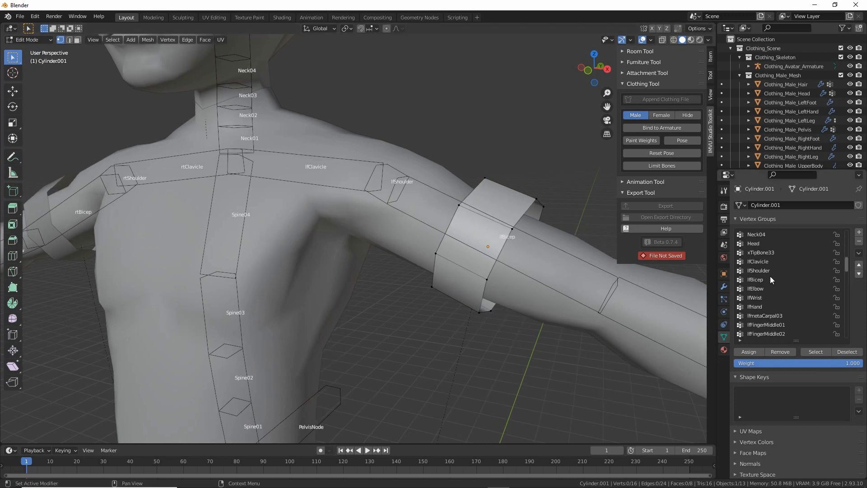
click(757, 279)
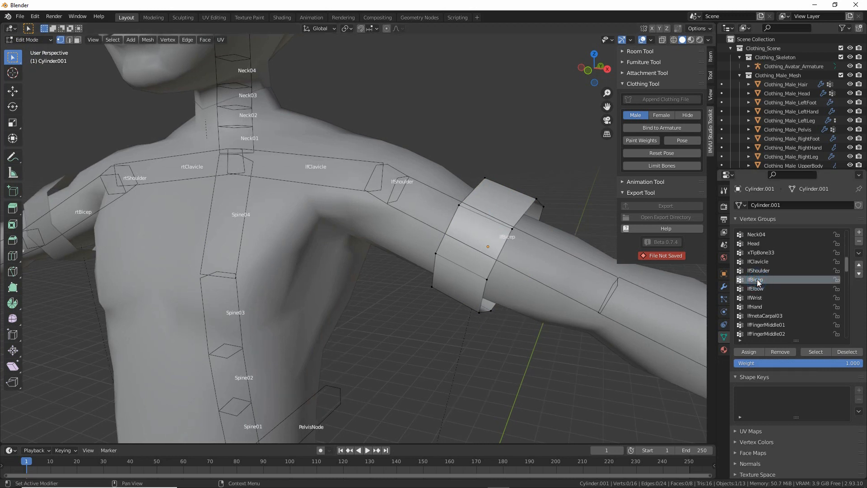
middle_drag(553, 274, 423, 271)
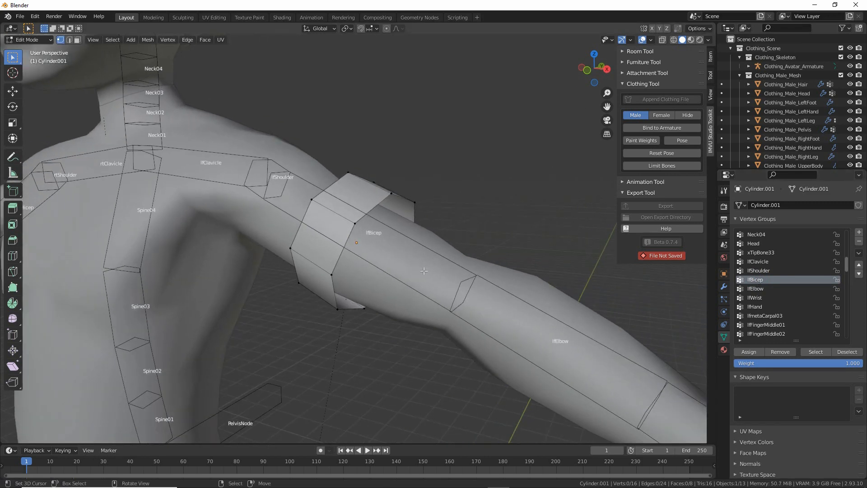
scroll(424, 271, up, 3)
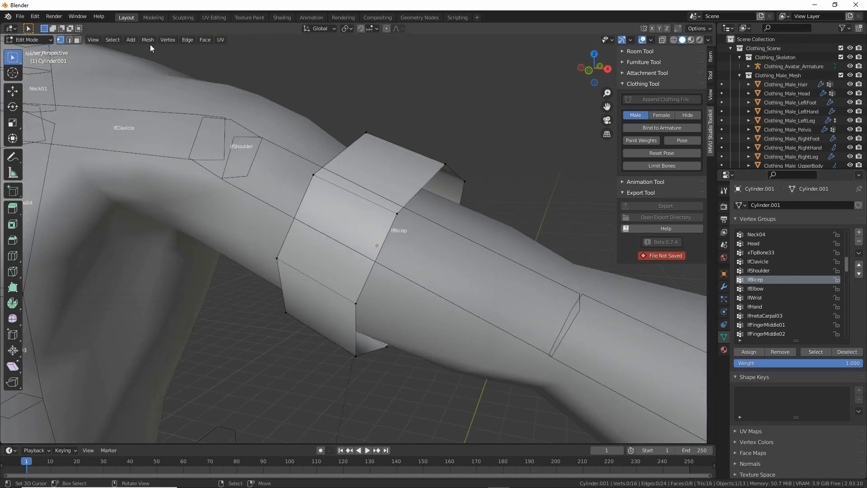
click(118, 42)
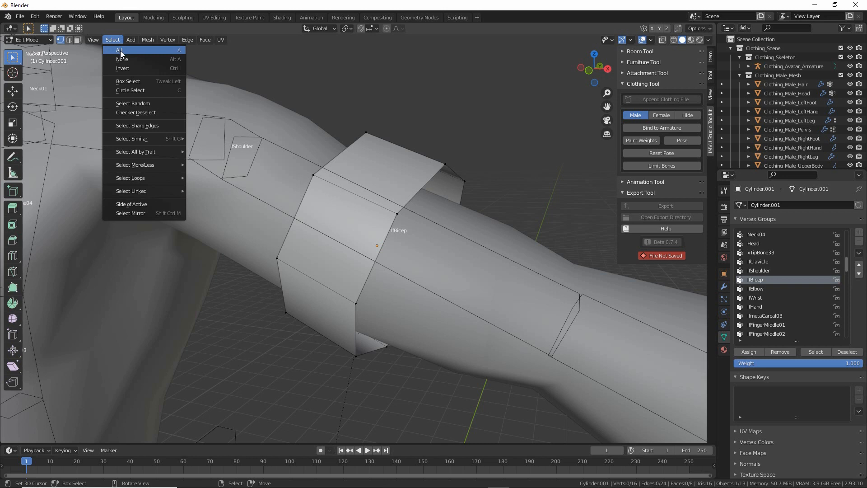
click(120, 51)
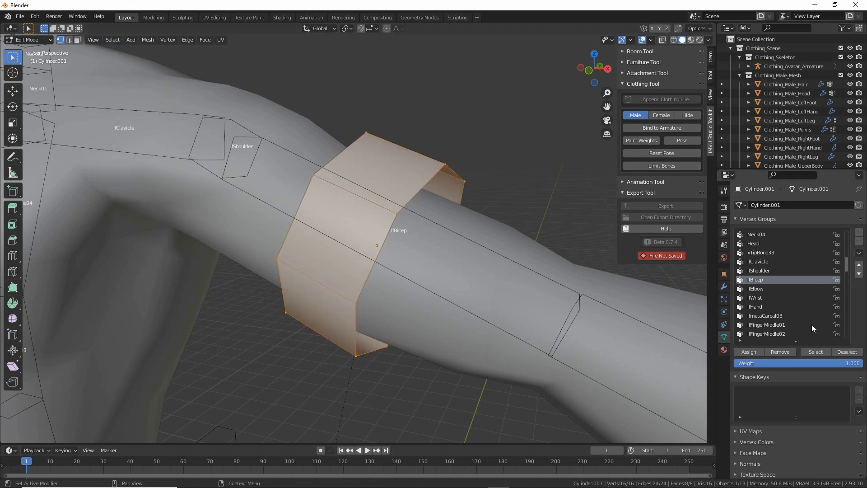
key(ctrl+2)
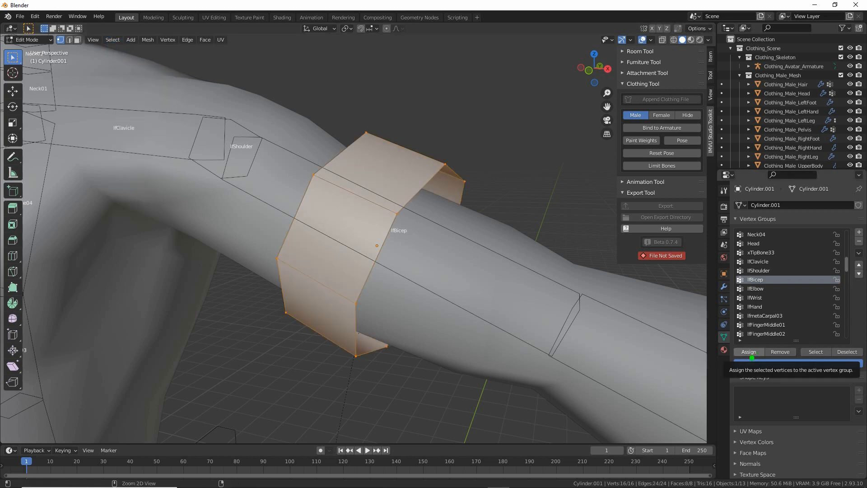
drag(740, 361, 753, 366)
key(Escape)
click(750, 351)
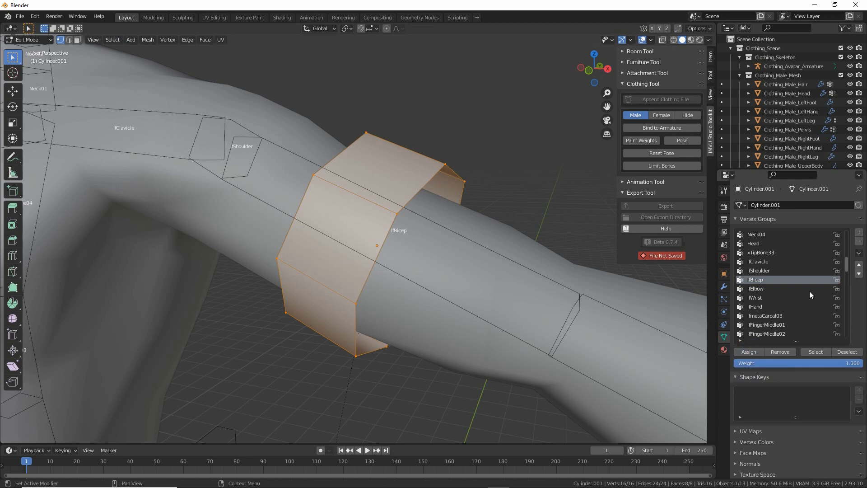
Verify the lfBicep group's membership by selecting and deselecting its vertices, leaving nothing selected.
key(ctrl+2)
drag(807, 361, 857, 360)
key(Escape)
click(847, 351)
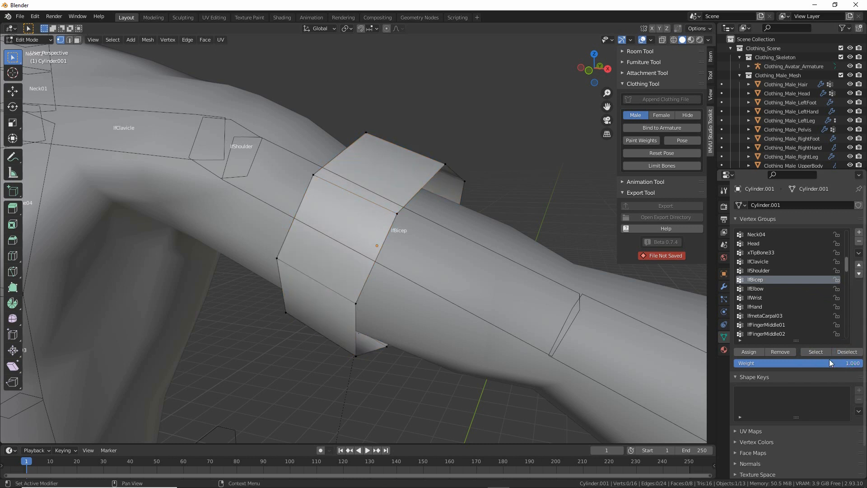
click(817, 353)
click(852, 353)
click(824, 353)
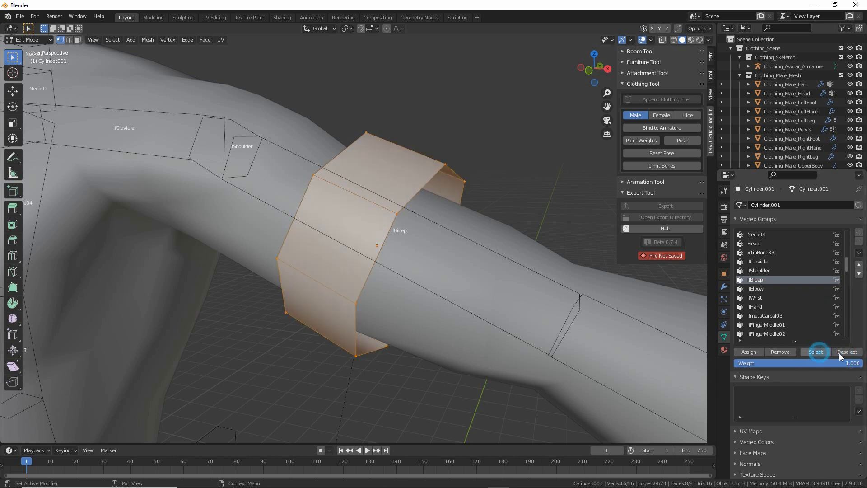
click(848, 351)
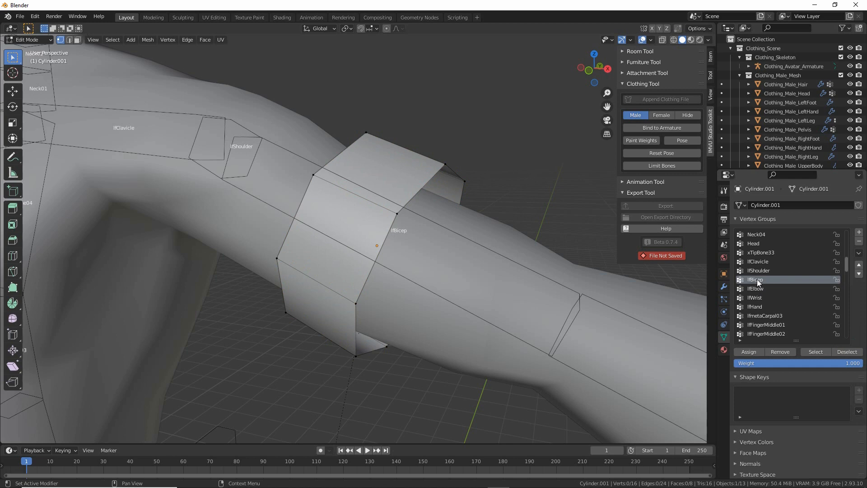
Test the armband by rotating the armature's lfBicep bone about 47 degrees downward in Pose Mode, cancelling the rotation.
scroll(347, 261, down, 2)
scroll(347, 260, down, 3)
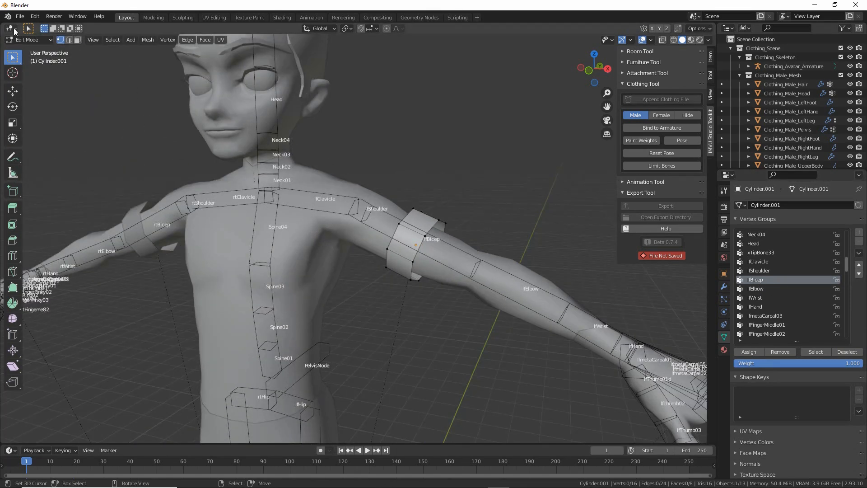
click(28, 40)
click(23, 33)
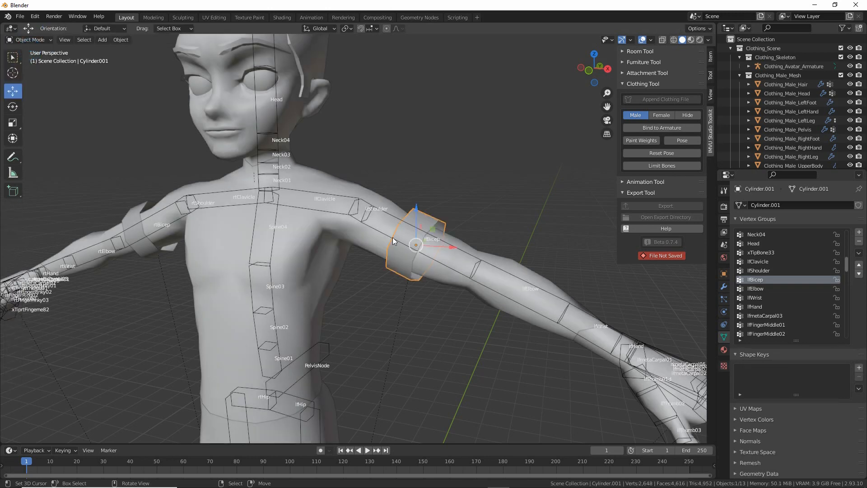
click(437, 241)
click(34, 40)
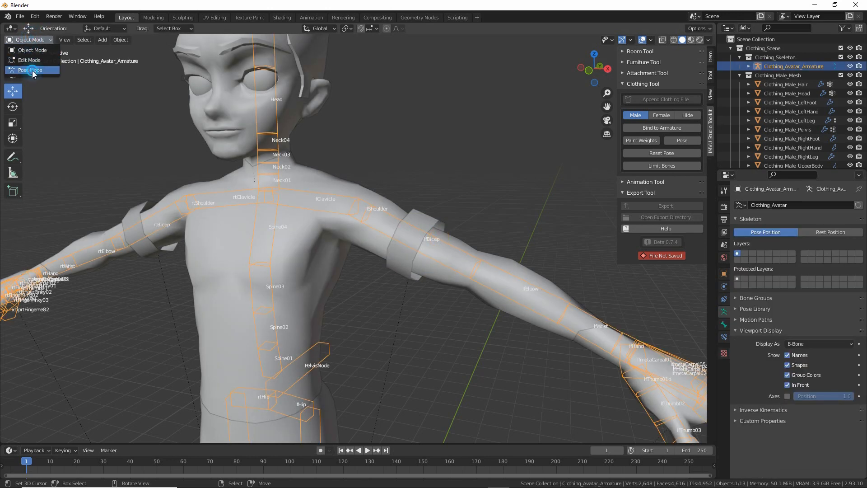
click(30, 70)
key(r)
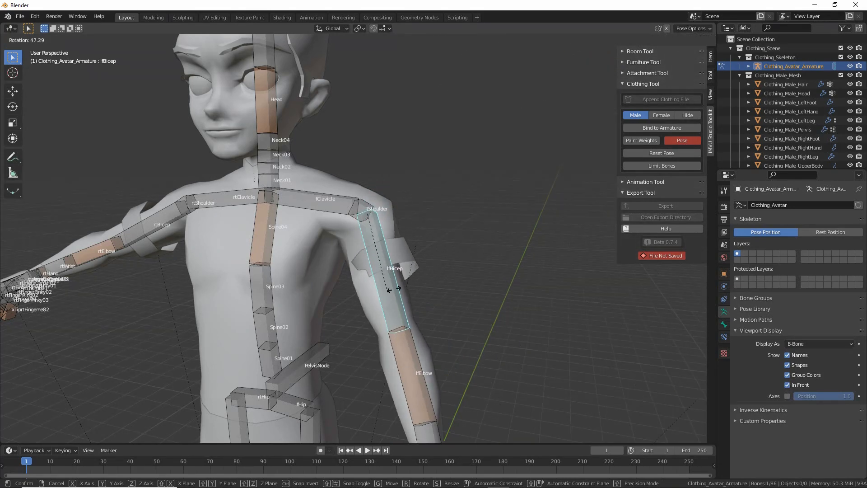
click(430, 237)
Leave Pose Mode for Object Mode and select the left armband up close.
middle_drag(430, 238, 357, 253)
scroll(410, 245, up, 2)
scroll(372, 245, up, 2)
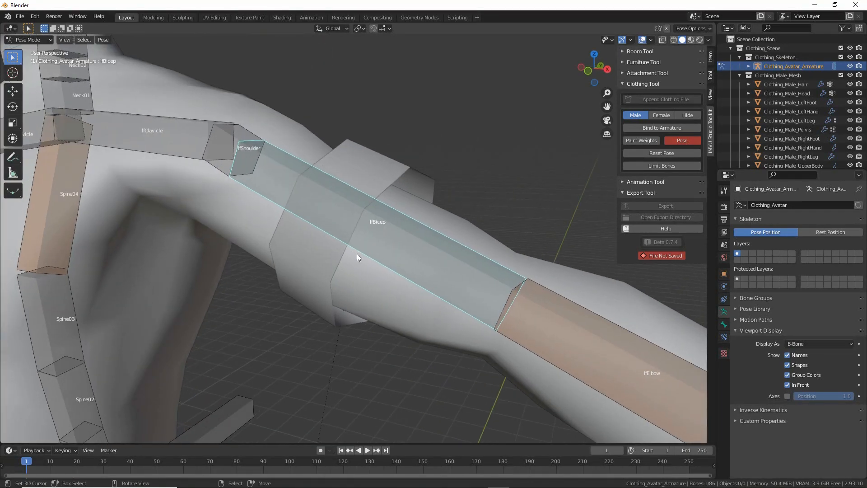
click(28, 40)
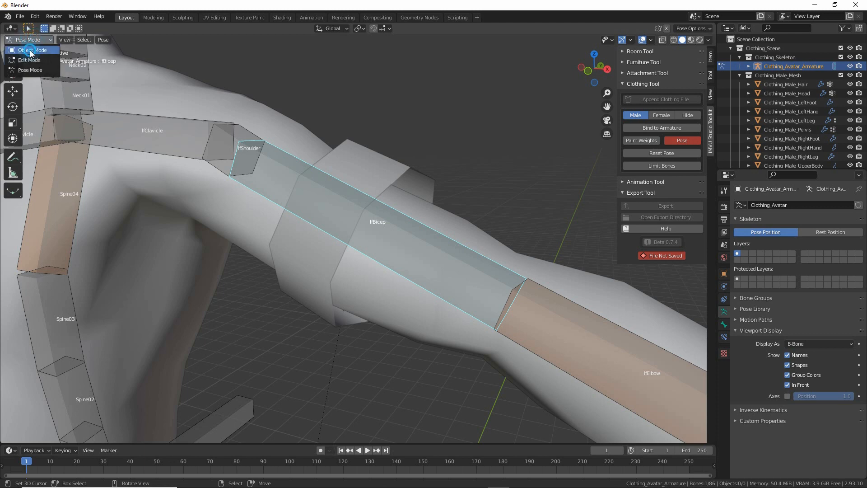
click(30, 50)
click(362, 143)
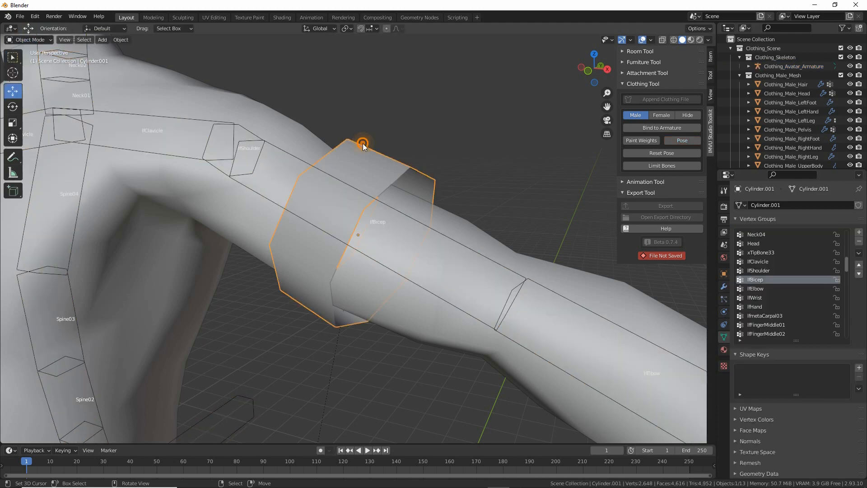
Put the left armband in Edit Mode and display the vertex weights of one vertex on its elbow-side rim.
click(30, 39)
click(31, 60)
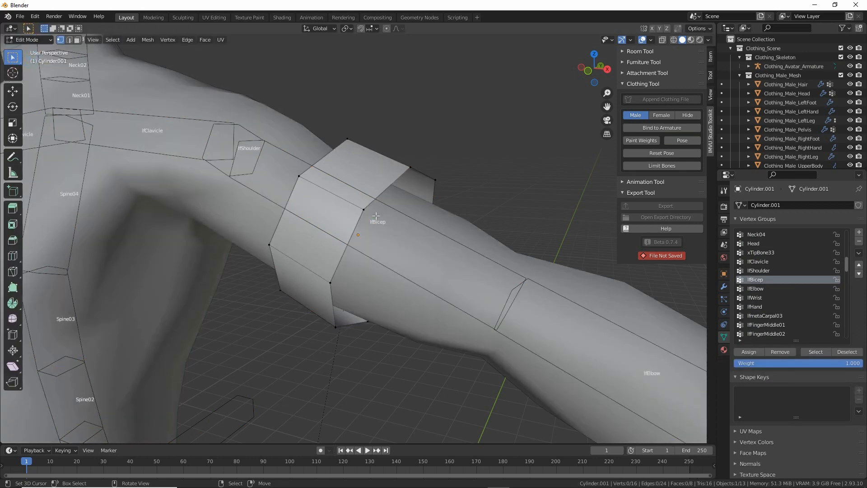
key(ctrl+2)
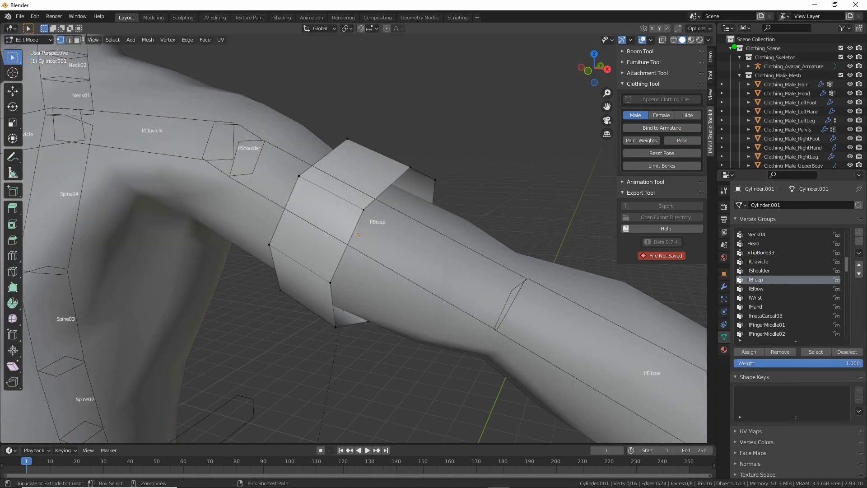
drag(722, 44, 727, 113)
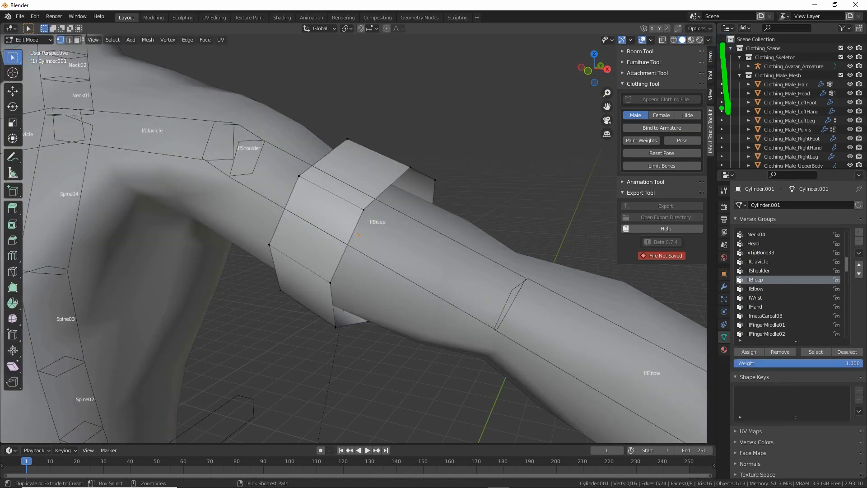
click(710, 57)
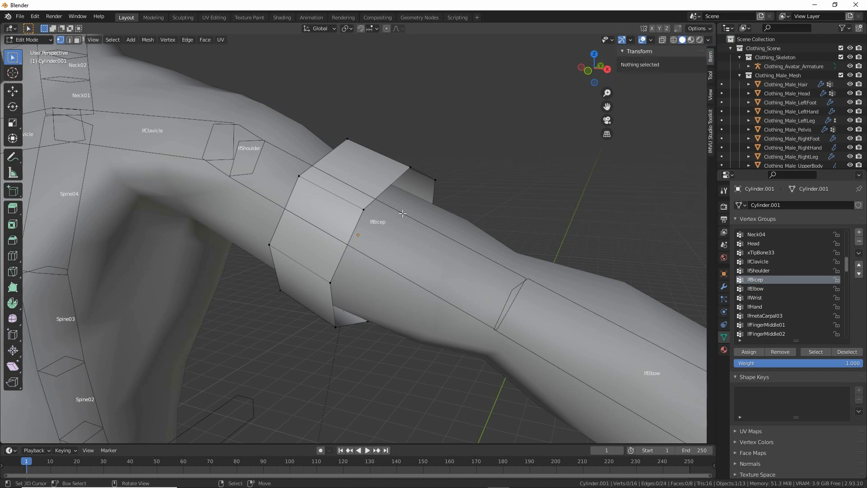
click(360, 210)
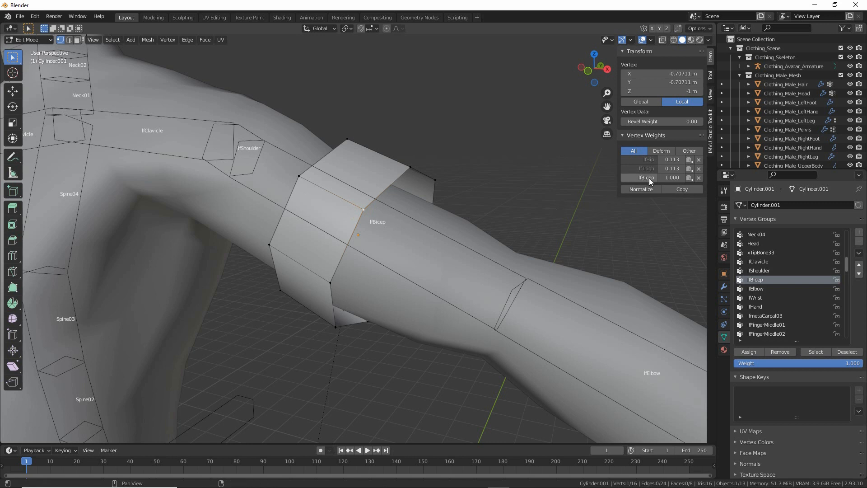
mouse_move(596, 171)
mouse_down()
mouse_move(621, 171)
mouse_move(611, 159)
mouse_up()
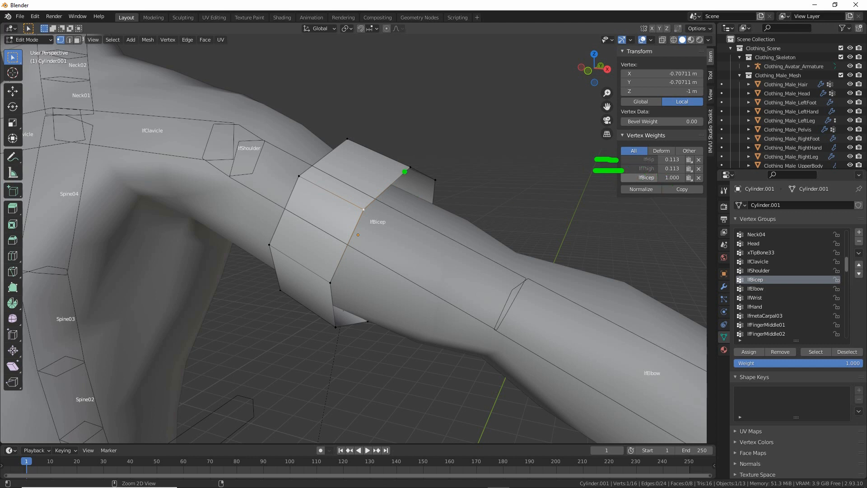
Examine the vertex weights of several other armband vertices on both rims for leftover groups, undoing an accidental vertex move.
click(409, 169)
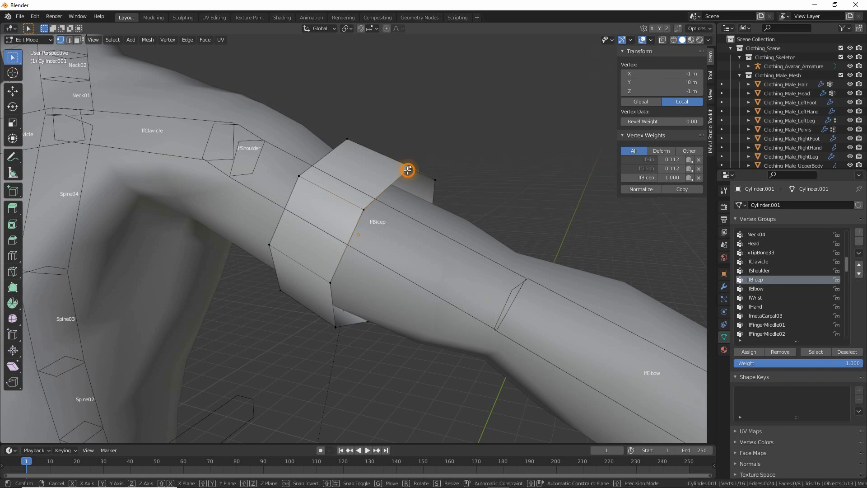
click(434, 179)
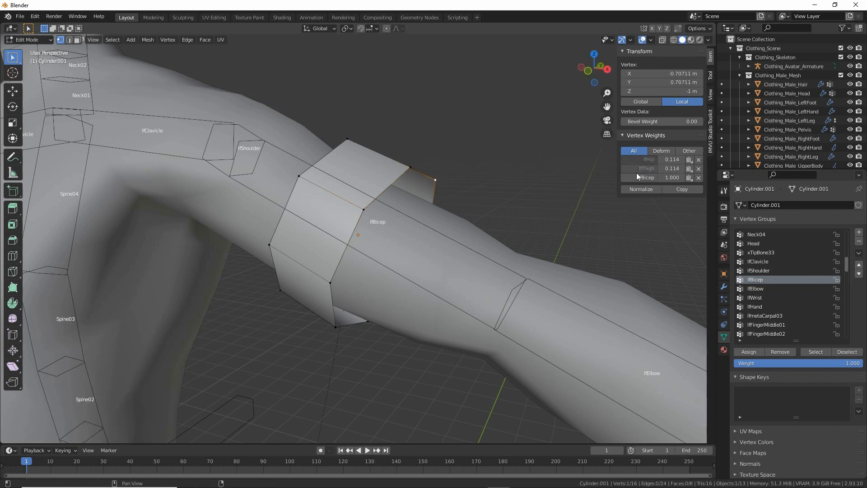
right_drag(359, 208, 355, 207)
click(334, 325)
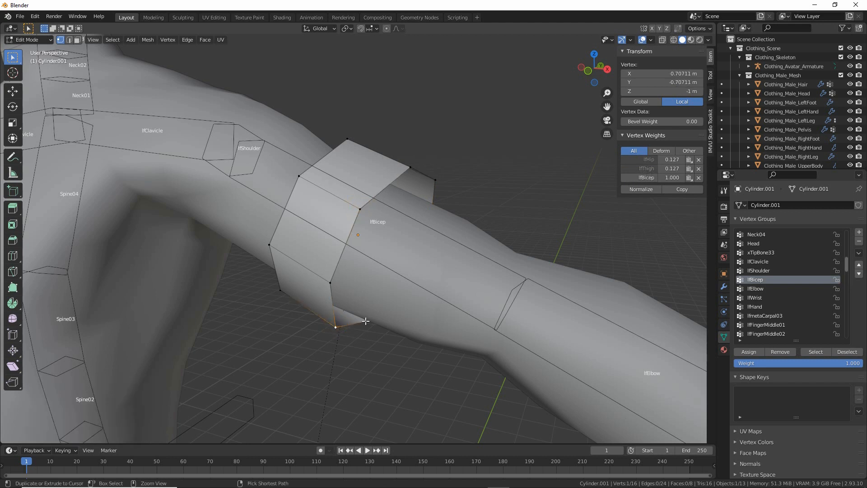
key(ctrl+z)
right_click(366, 321)
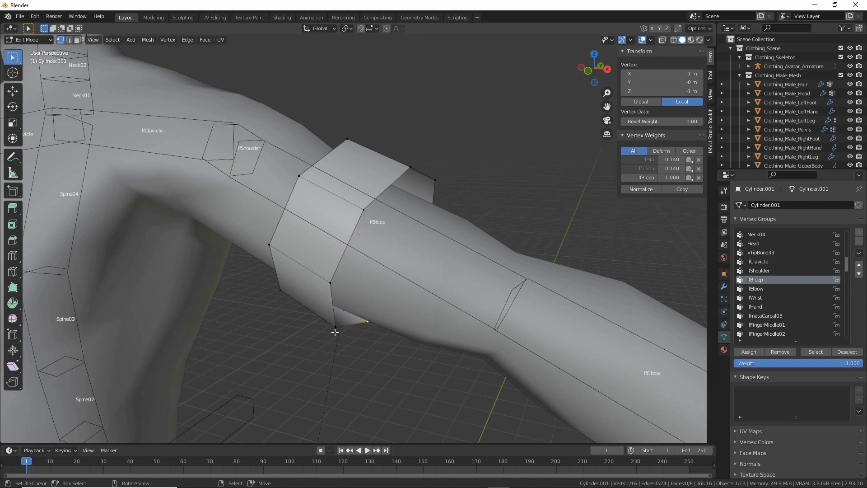
right_click(335, 332)
middle_drag(332, 331, 340, 313)
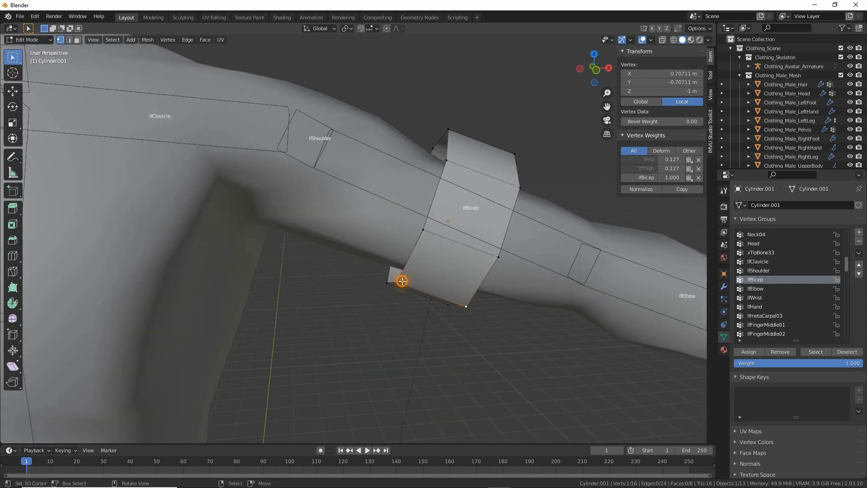
right_click(402, 281)
right_click(381, 281)
right_click(424, 228)
middle_drag(470, 268, 433, 276)
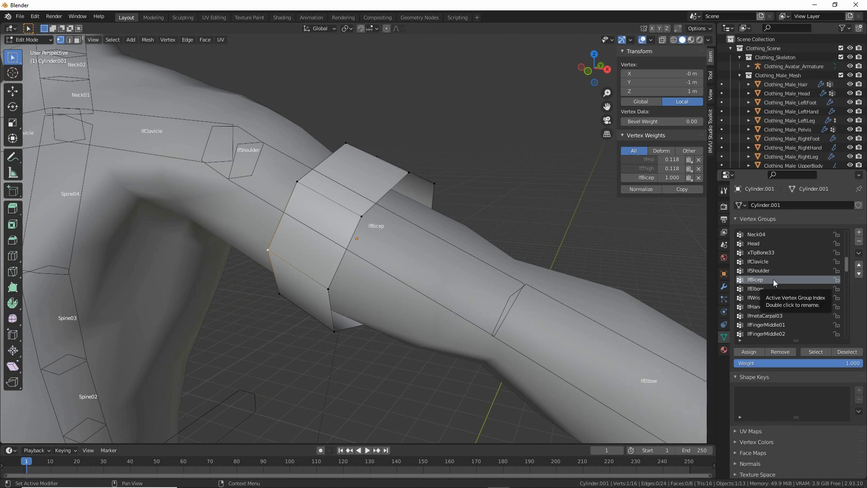
Select the armband vertices belonging to the lfHip vertex group, remove them from it, and clear the selection.
scroll(772, 278, down, 5)
scroll(771, 279, up, 12)
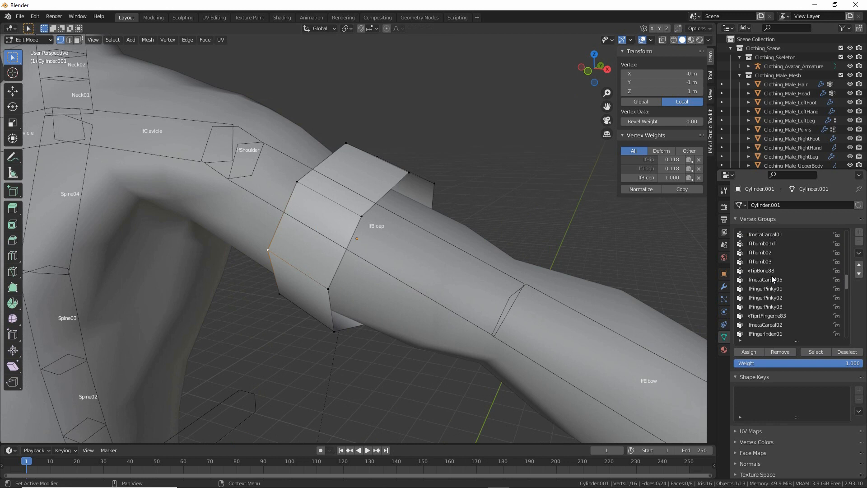
scroll(765, 280, up, 2)
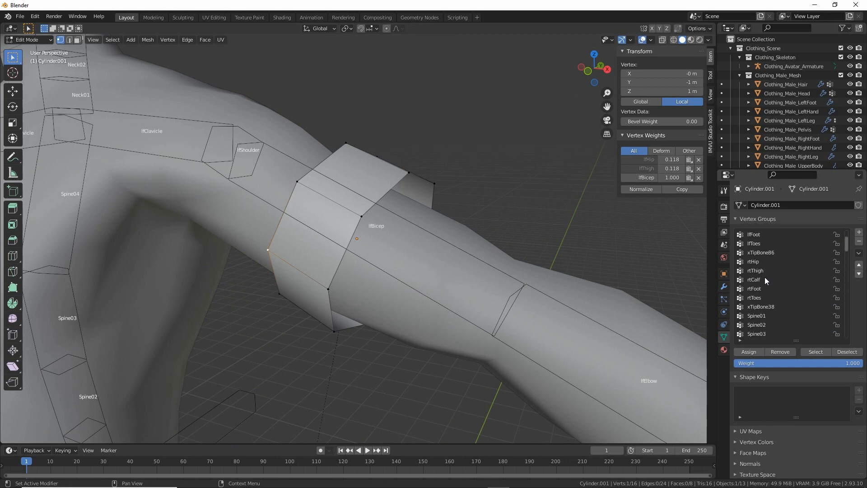
scroll(771, 278, up, 3)
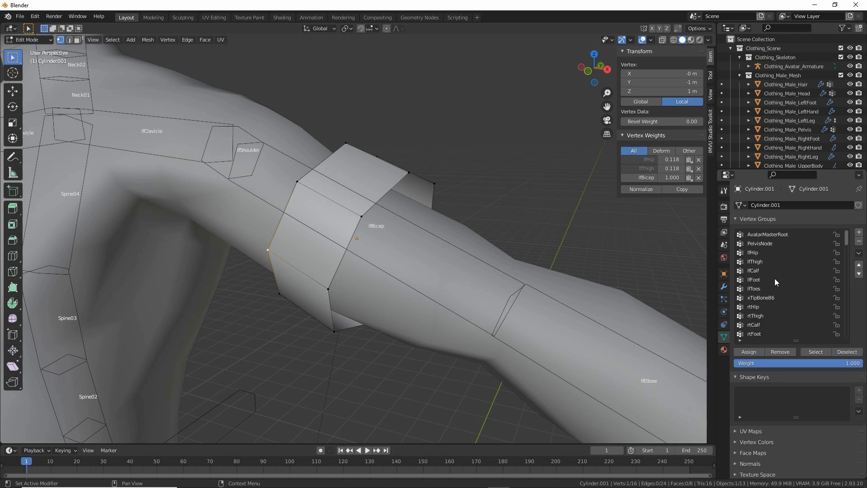
click(756, 253)
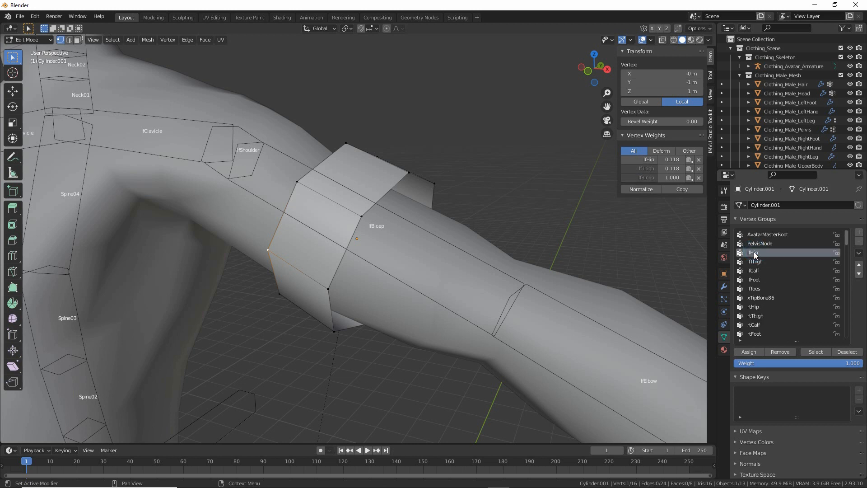
click(813, 352)
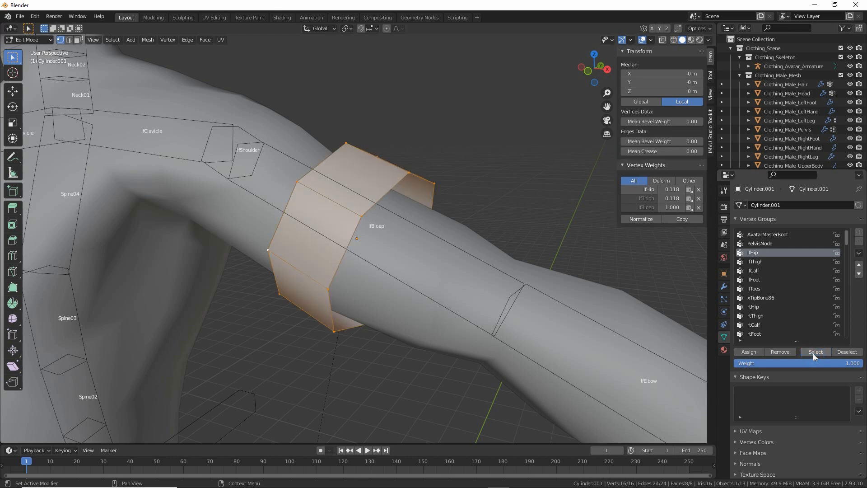
click(781, 352)
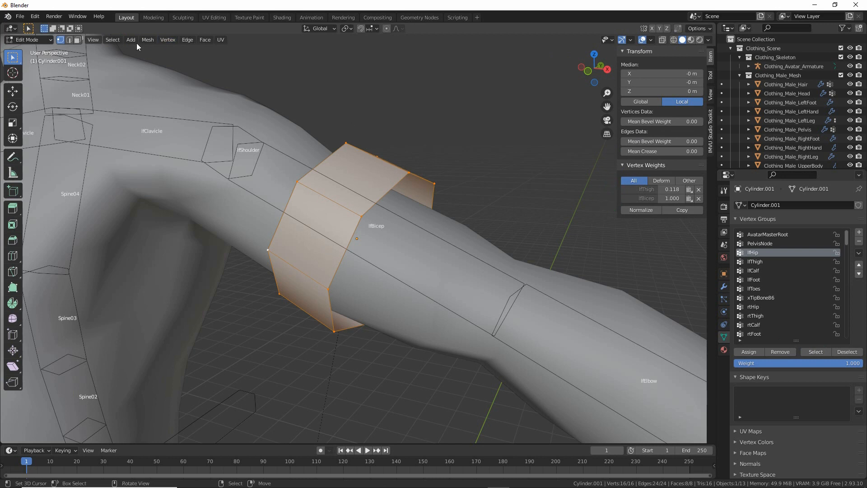
click(112, 40)
click(114, 58)
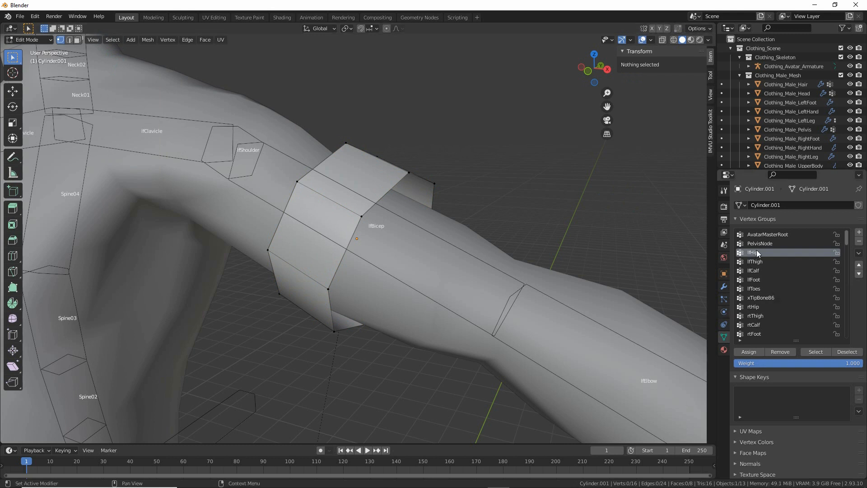
Select the armband vertices belonging to the lfThigh vertex group, remove them from it, and clear the selection.
click(757, 263)
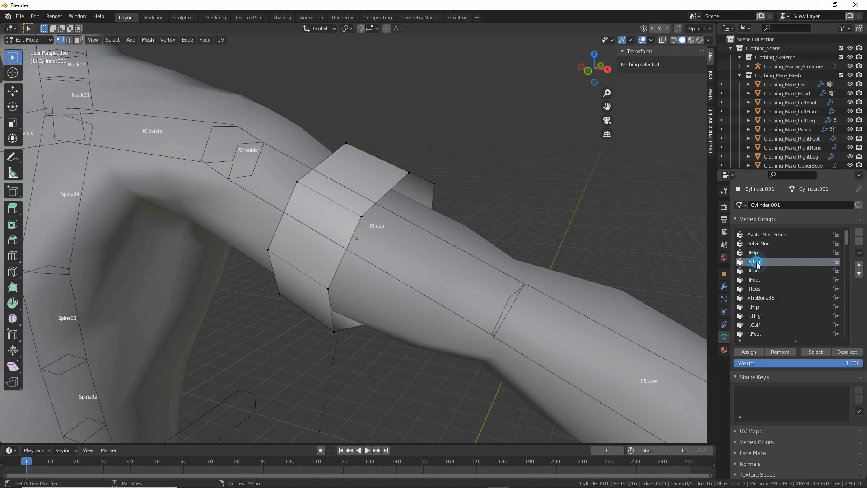
click(814, 352)
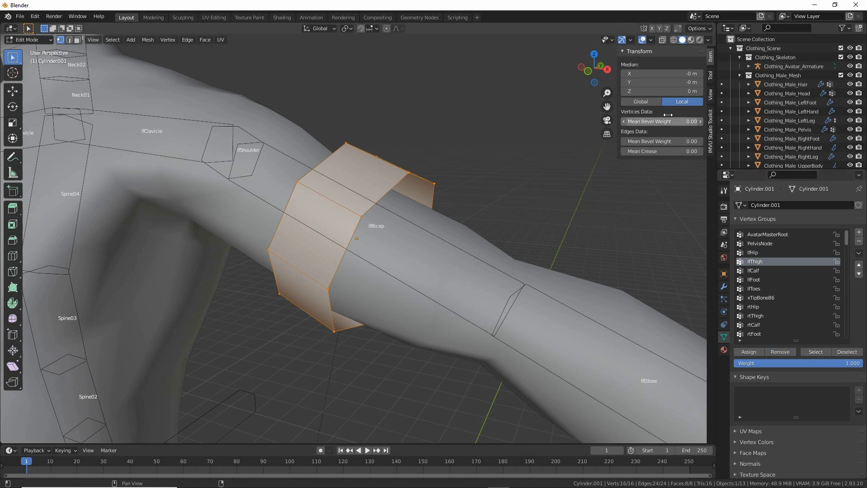
click(112, 40)
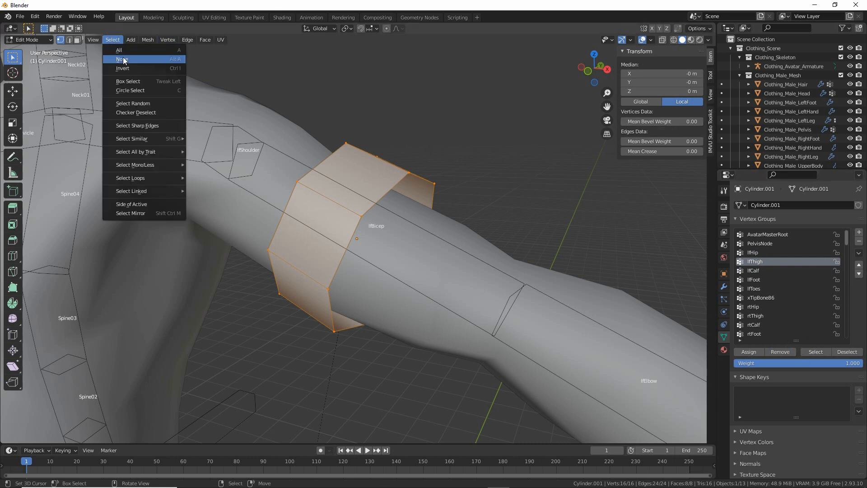
click(122, 59)
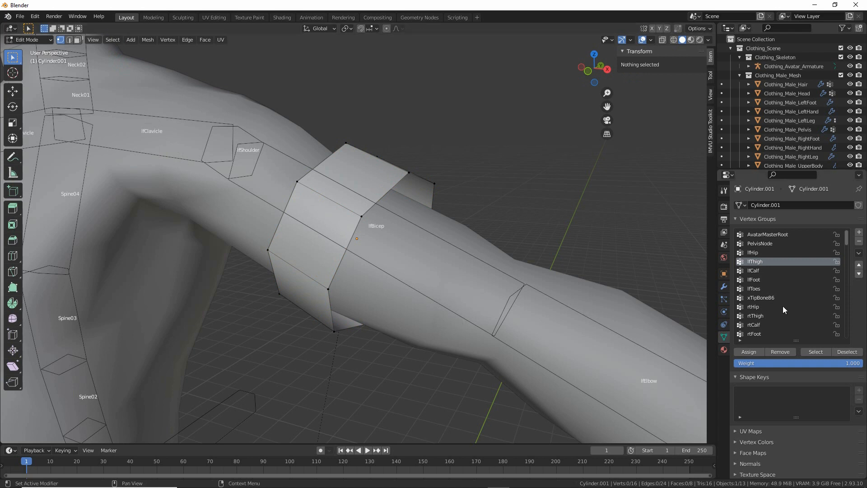
Check the lfBicep vertex group's membership by selecting and deselecting its vertices.
scroll(782, 303, down, 15)
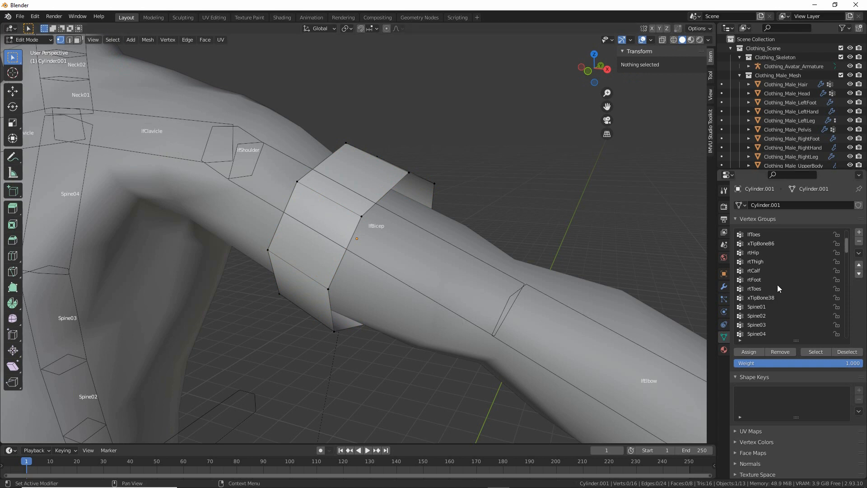
scroll(774, 283, down, 3)
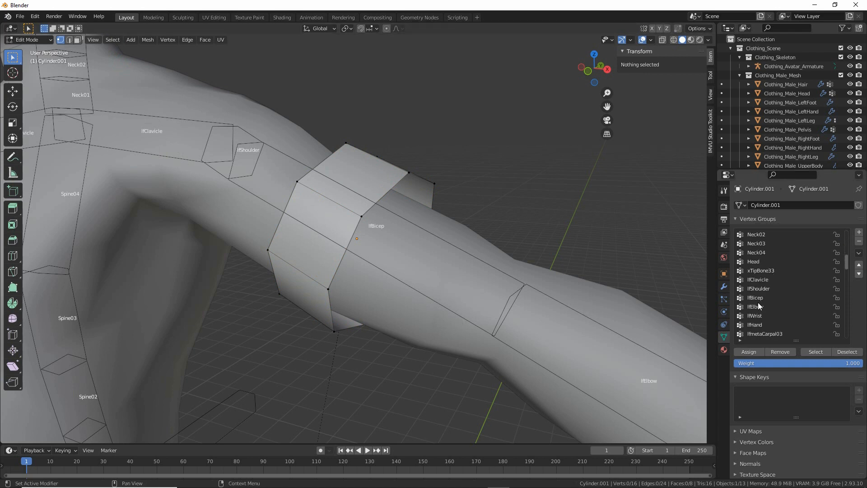
click(755, 298)
click(819, 353)
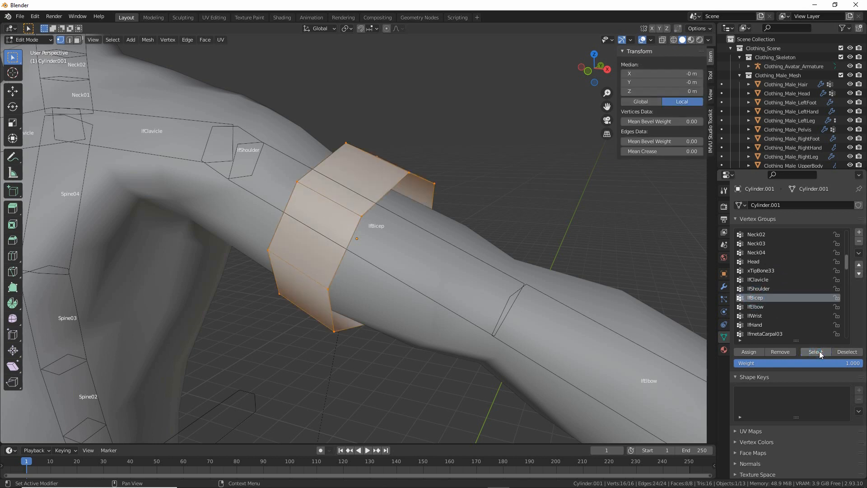
click(847, 352)
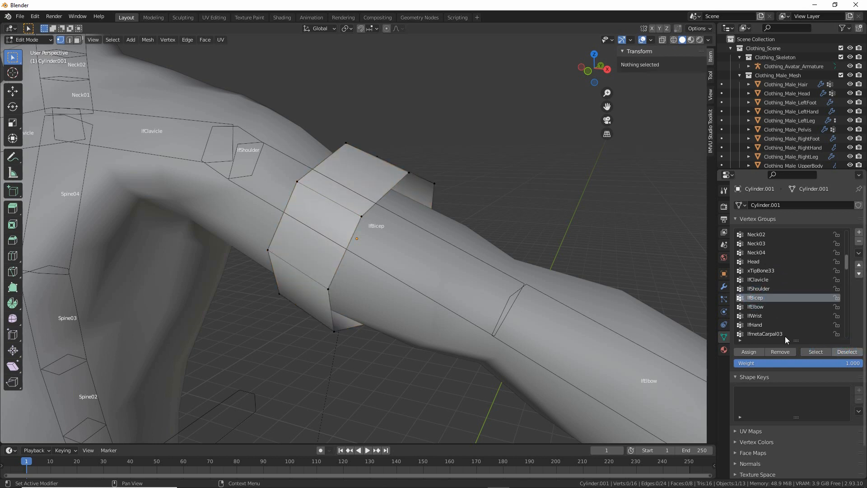
Examine individual armband vertices around both rims to check which vertex groups still hold weights on them.
click(346, 227)
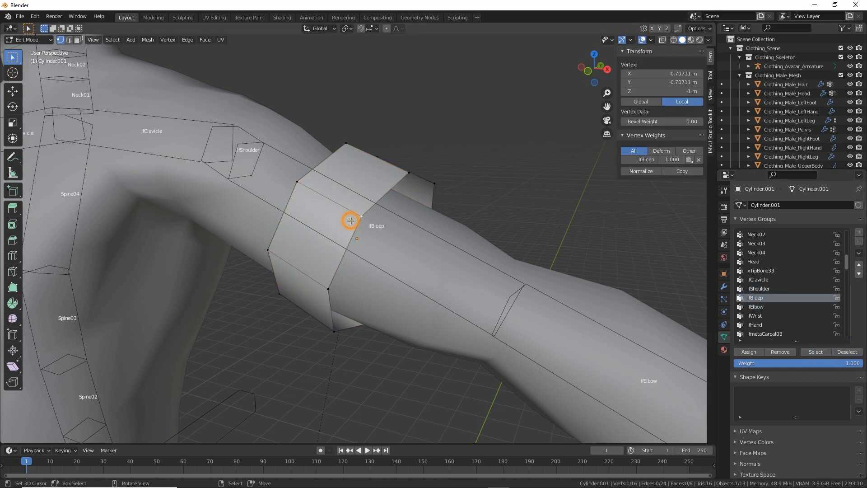
click(329, 288)
click(334, 330)
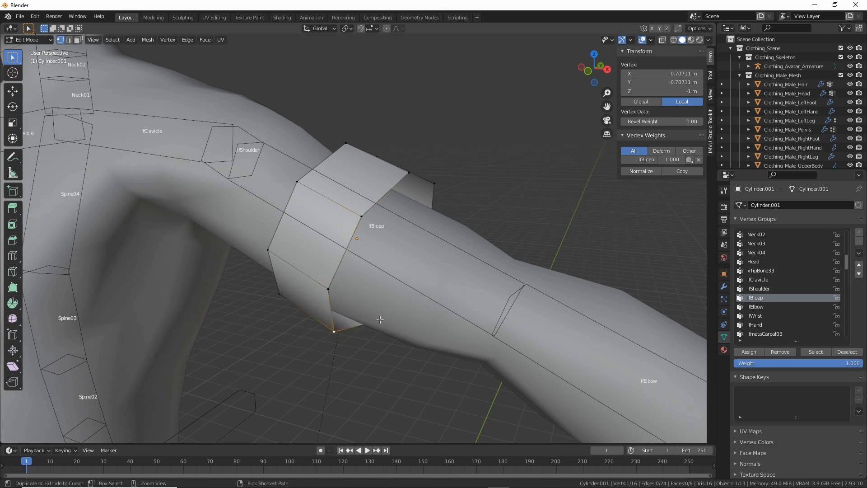
drag(585, 159, 606, 169)
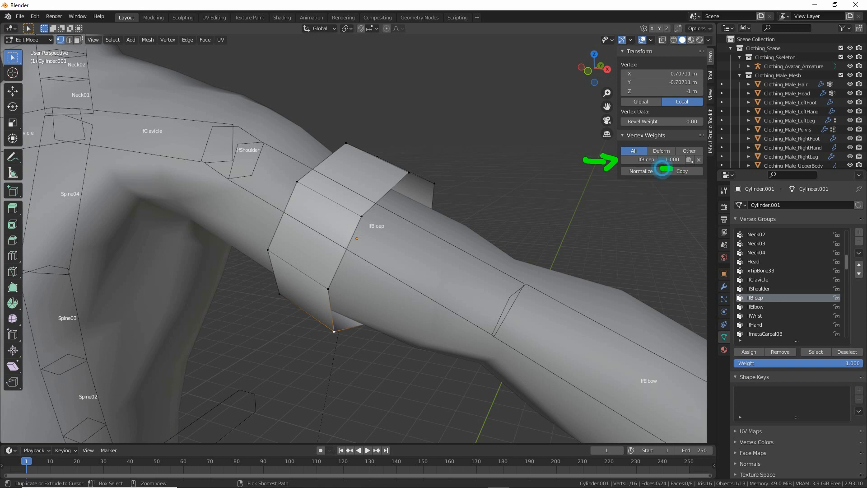
drag(661, 168, 684, 168)
key(Escape)
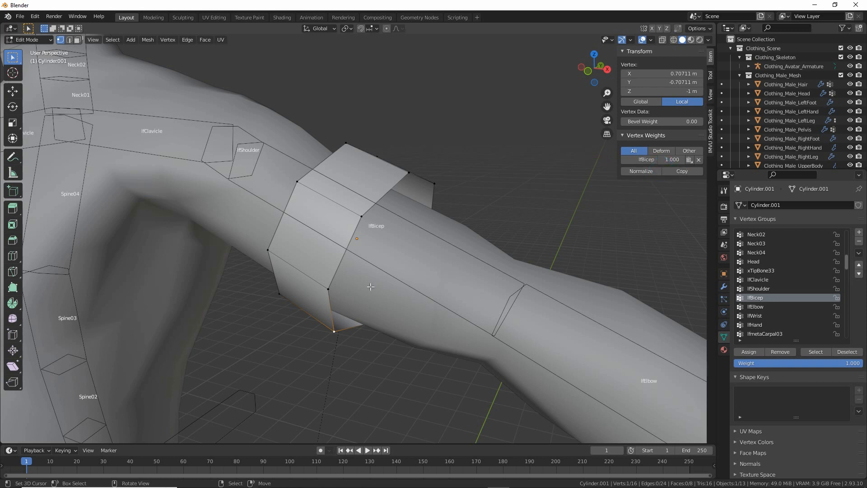
right_click(280, 293)
right_click(270, 264)
right_click(314, 177)
right_click(339, 151)
middle_drag(421, 185, 401, 217)
right_click(280, 284)
right_click(241, 293)
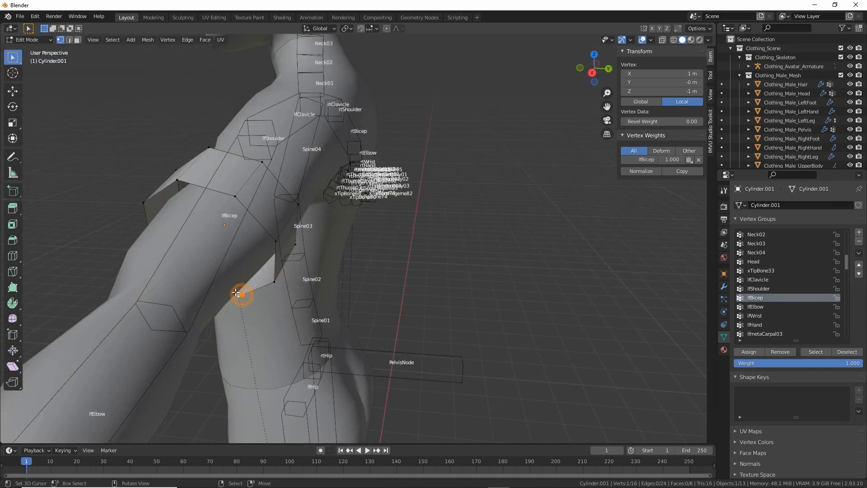
middle_drag(247, 290, 319, 284)
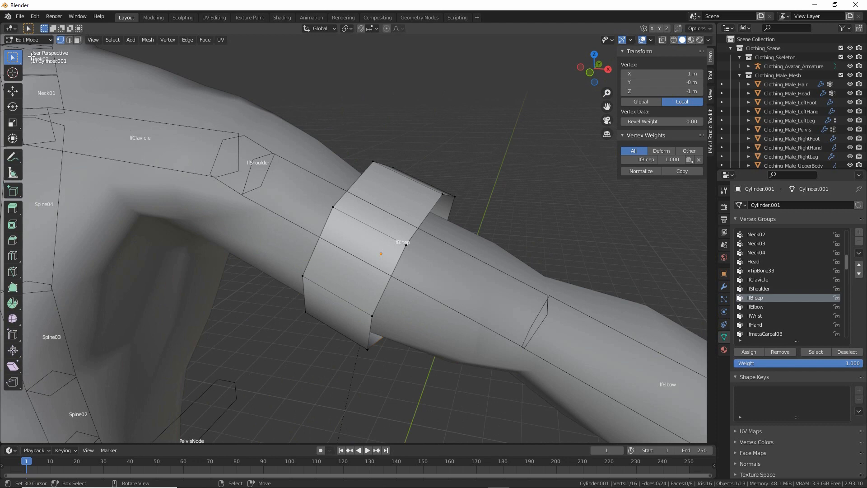
Put the armature in Pose Mode, test the left armband by rotating the lfBicep bone, and cancel the rotation.
click(28, 40)
click(28, 51)
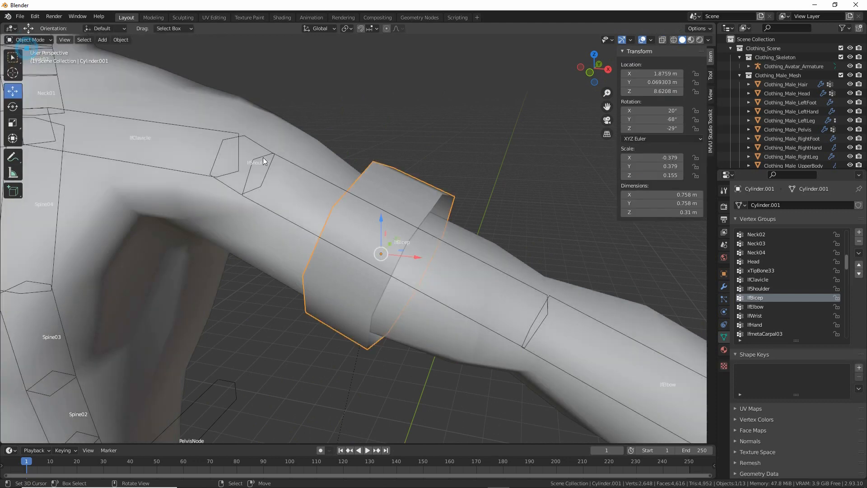
right_click(304, 166)
click(29, 40)
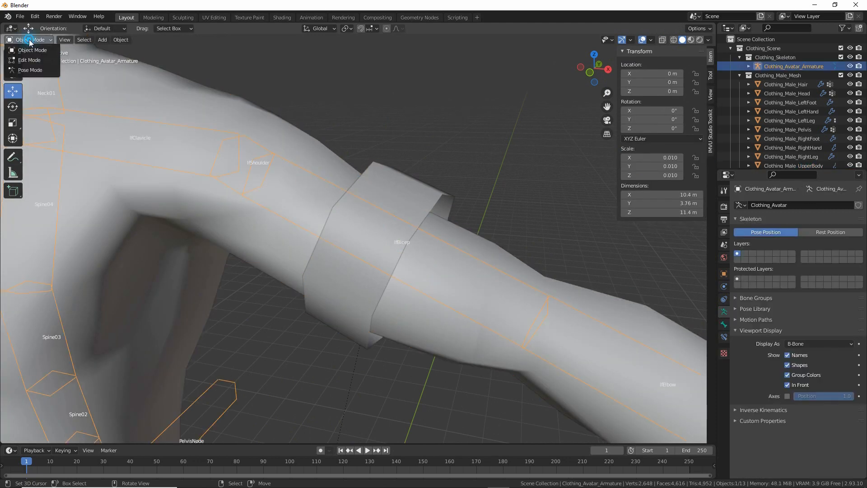
click(29, 70)
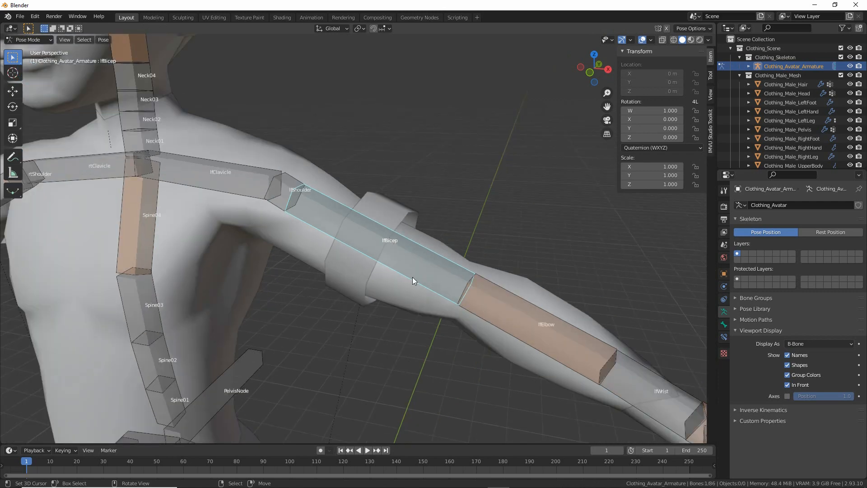
key(r)
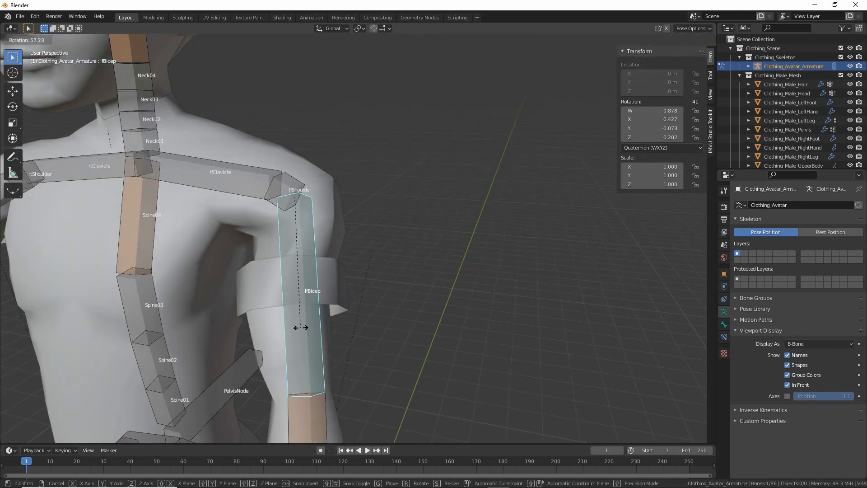
right_click(310, 307)
scroll(242, 237, down, 5)
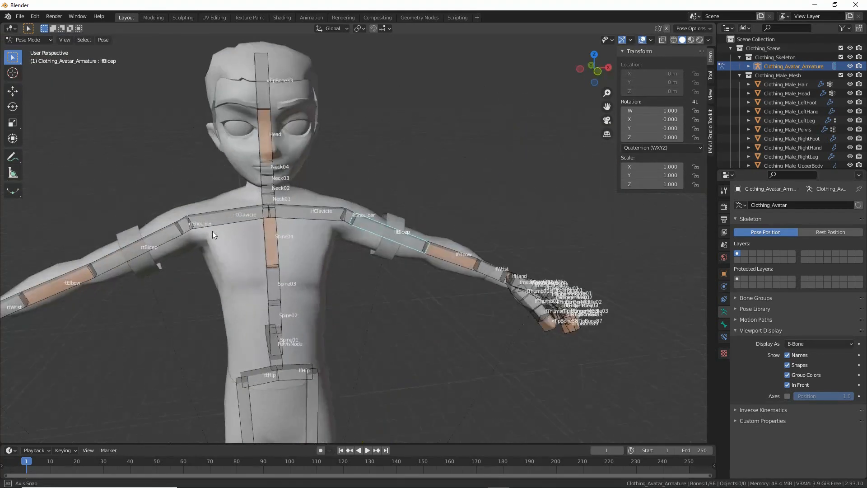
Return to Object Mode and select the left and right armbands together.
shift+middle_drag(226, 228, 264, 223)
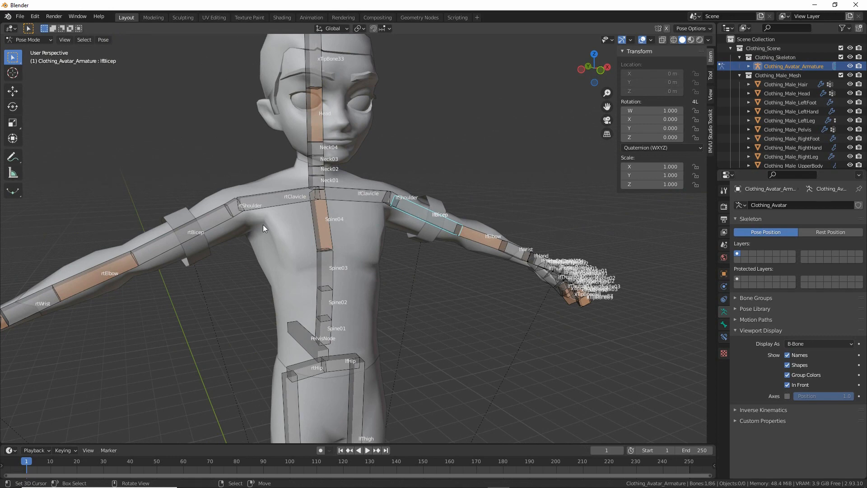
shift+middle_drag(263, 224, 337, 235)
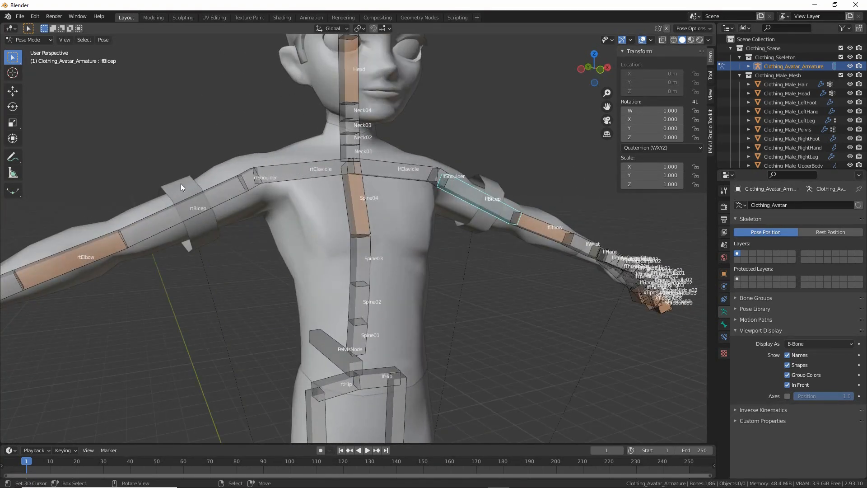
click(180, 183)
click(46, 39)
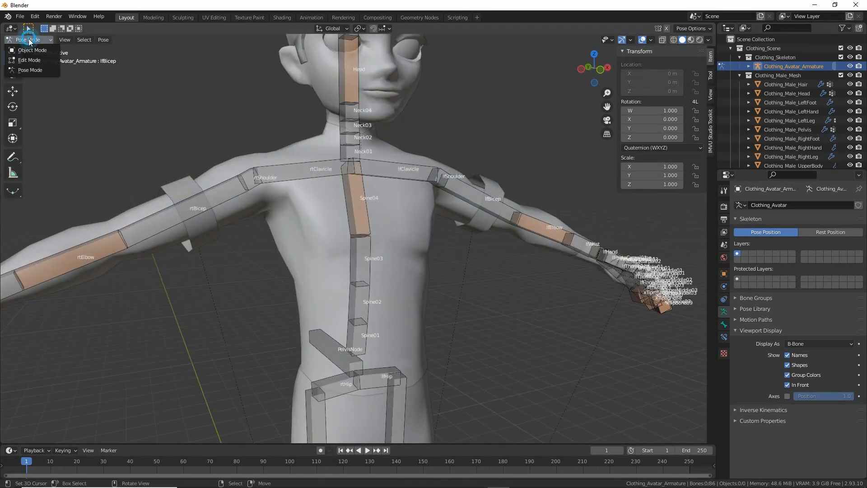
click(28, 47)
click(180, 177)
middle_drag(179, 177, 410, 212)
shift+click(480, 205)
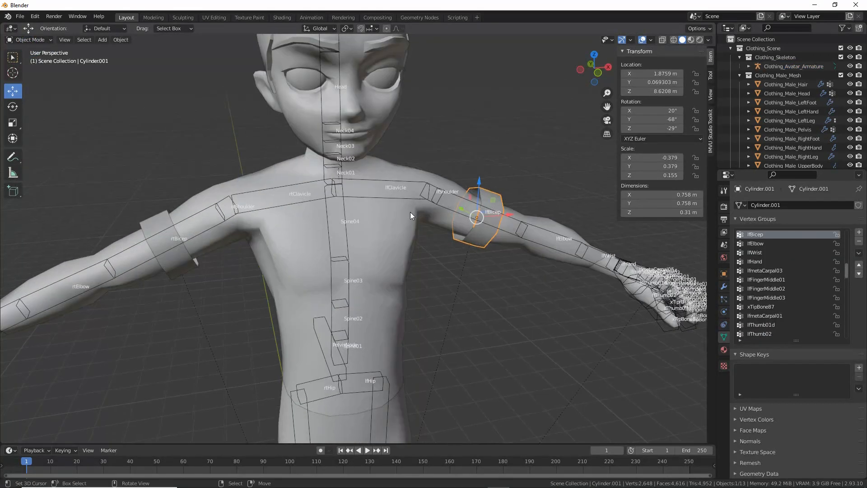
shift+click(156, 218)
middle_drag(202, 228, 391, 225)
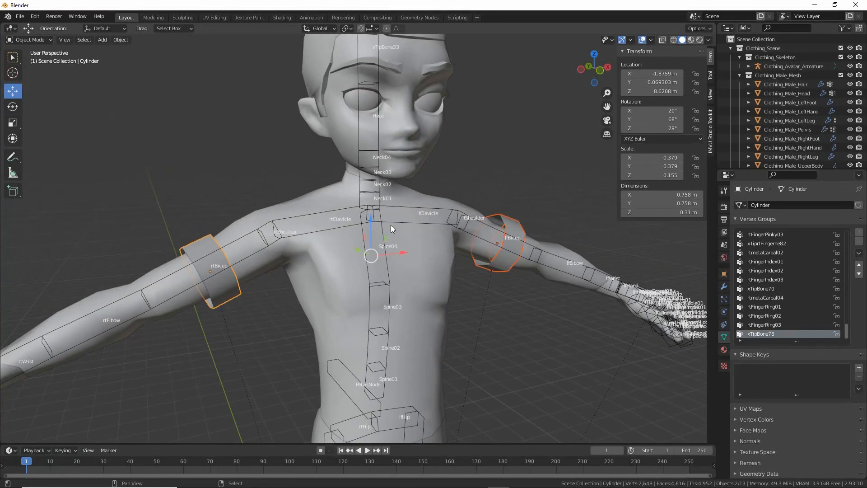
Switch the viewport to Material Preview shading to compare the textures on both armbands.
click(690, 39)
mouse_move(406, 320)
middle_down()
mouse_move(305, 308)
mouse_move(451, 306)
mouse_move(429, 306)
mouse_move(419, 280)
mouse_move(397, 292)
middle_up()
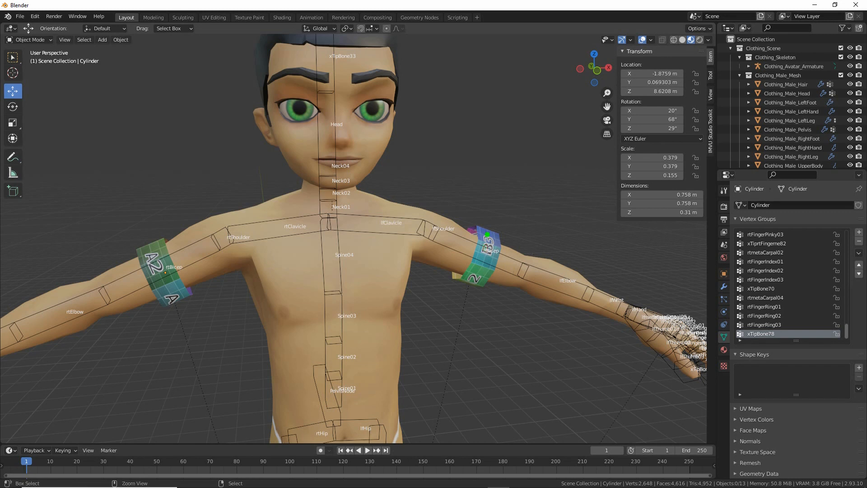
drag(487, 234, 474, 277)
drag(150, 248, 172, 284)
key(Escape)
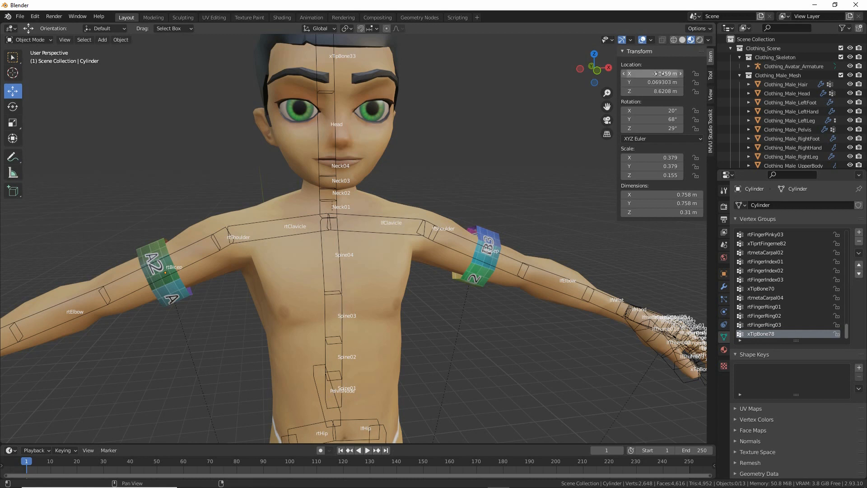
Enable the Face Orientation overlay in the viewport and check the armbands' face directions from front and back.
drag(638, 50, 651, 68)
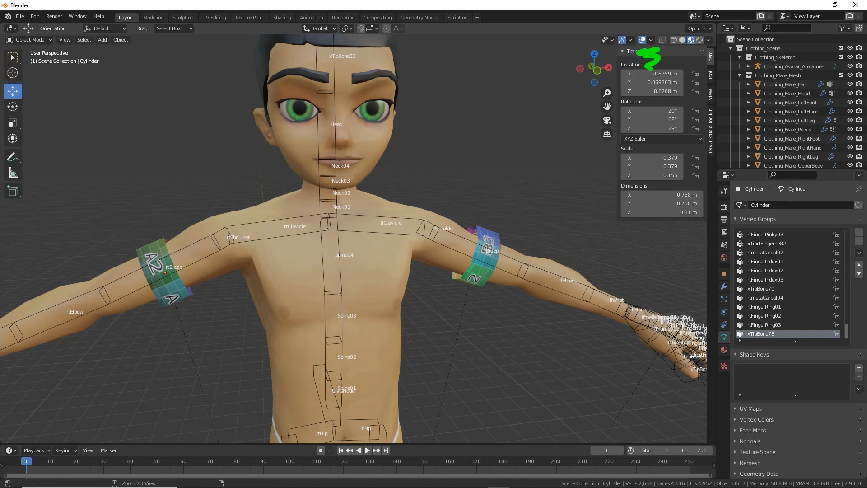
key(Escape)
click(651, 40)
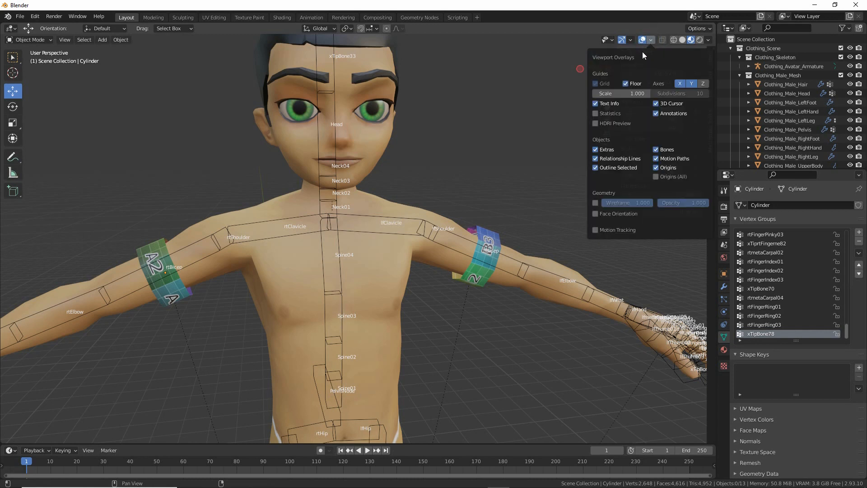
key(ctrl+2)
drag(591, 223, 634, 223)
key(Escape)
click(603, 213)
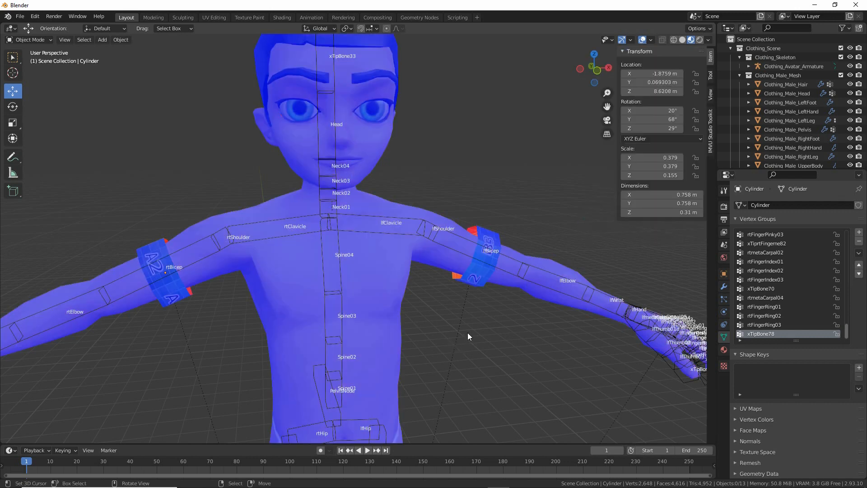
scroll(454, 323, up, 3)
middle_drag(470, 307, 407, 311)
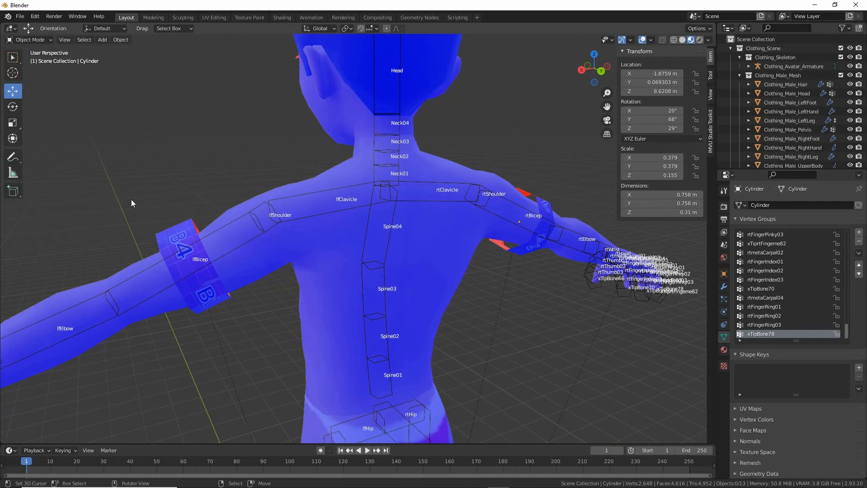
Select the left armband and apply its scale.
click(176, 235)
middle_drag(150, 275, 335, 274)
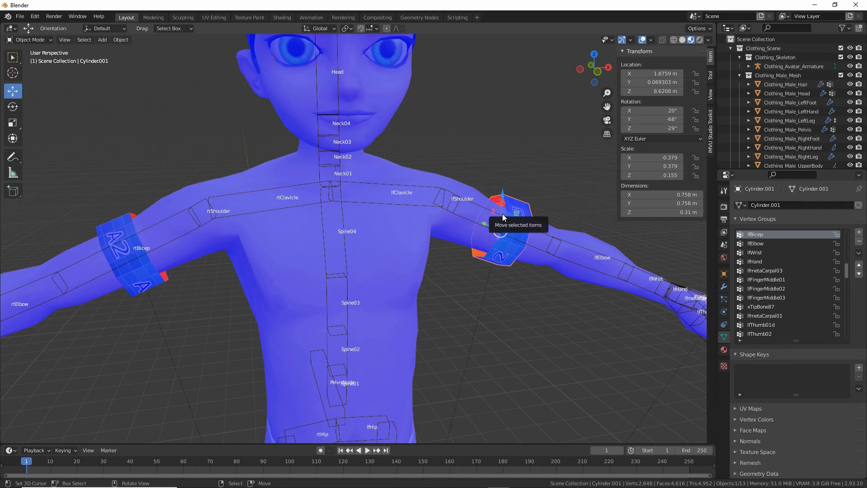
key(ctrl+2)
mouse_move(113, 46)
mouse_down()
mouse_move(129, 49)
mouse_move(102, 60)
mouse_up()
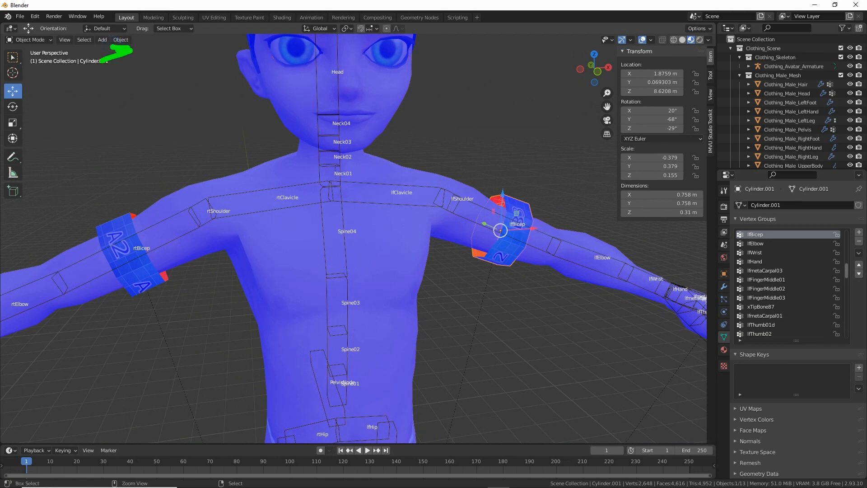
click(121, 40)
mouse_move(137, 88)
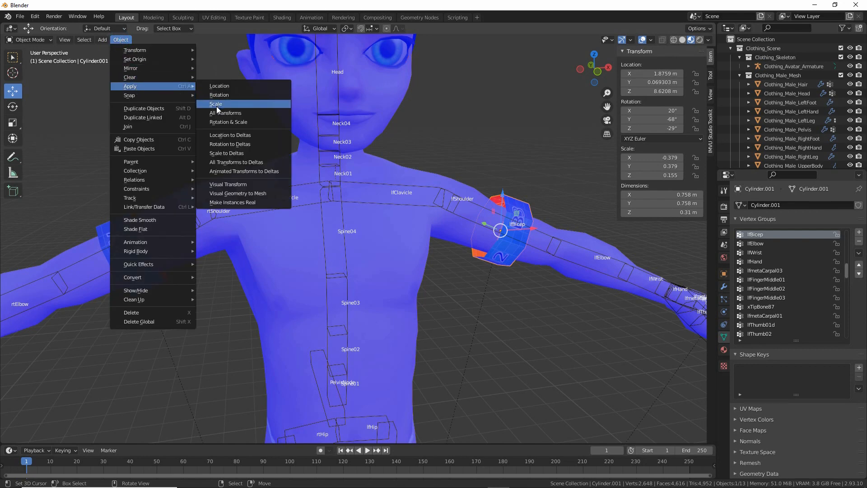
drag(211, 112, 229, 112)
drag(124, 96, 140, 96)
drag(112, 48, 129, 49)
click(219, 104)
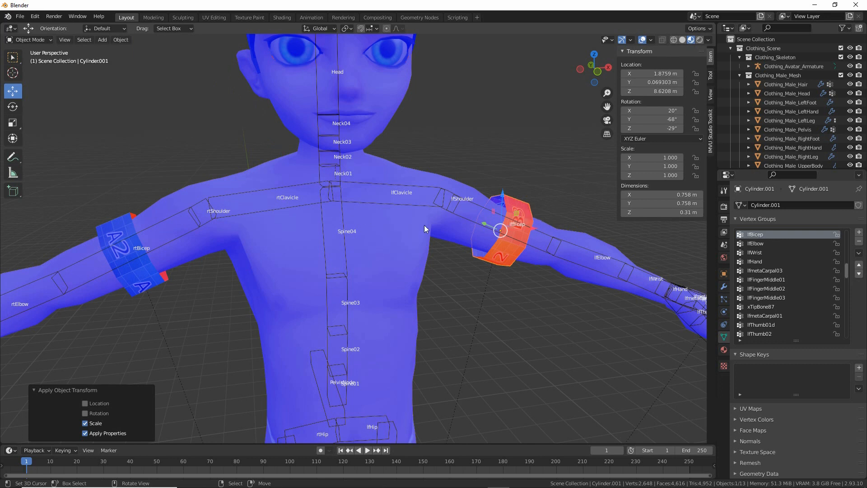
Select the right armband and apply its scale.
mouse_move(226, 233)
mouse_down()
mouse_move(424, 187)
mouse_move(409, 207)
mouse_up()
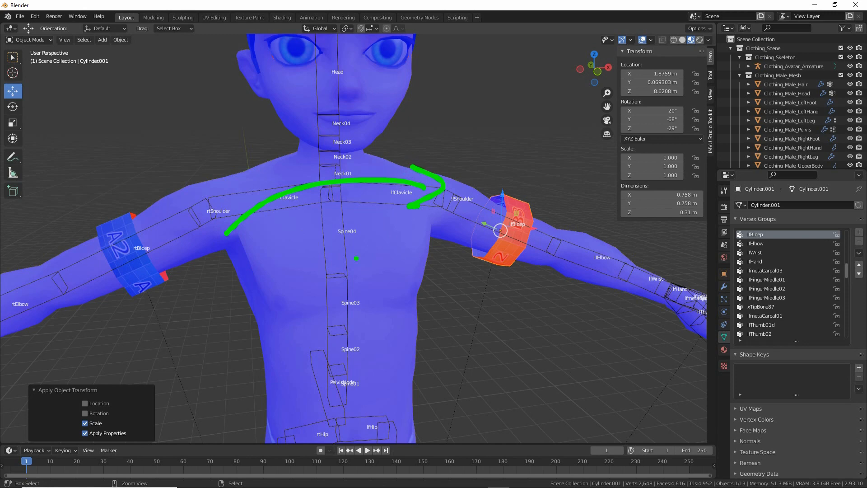
click(120, 227)
click(120, 40)
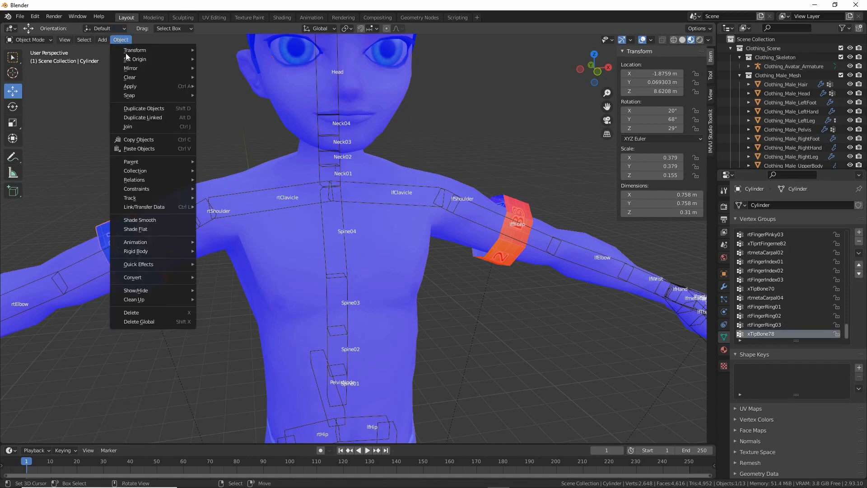
mouse_move(136, 88)
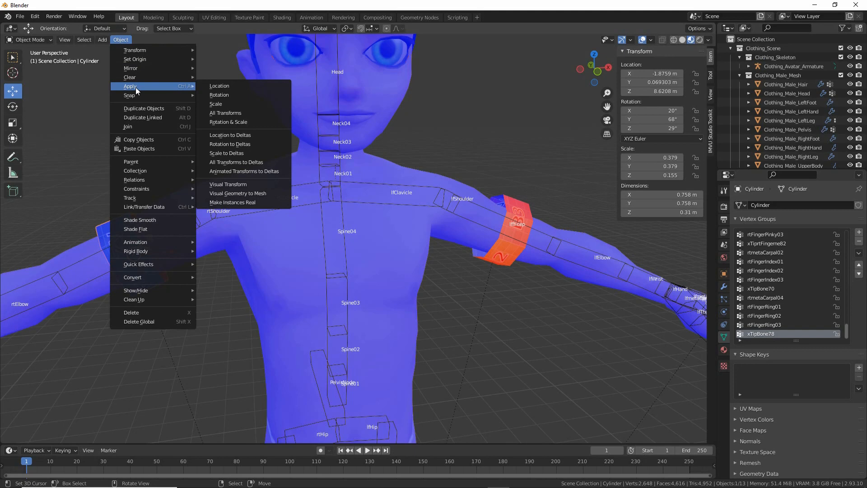
click(220, 104)
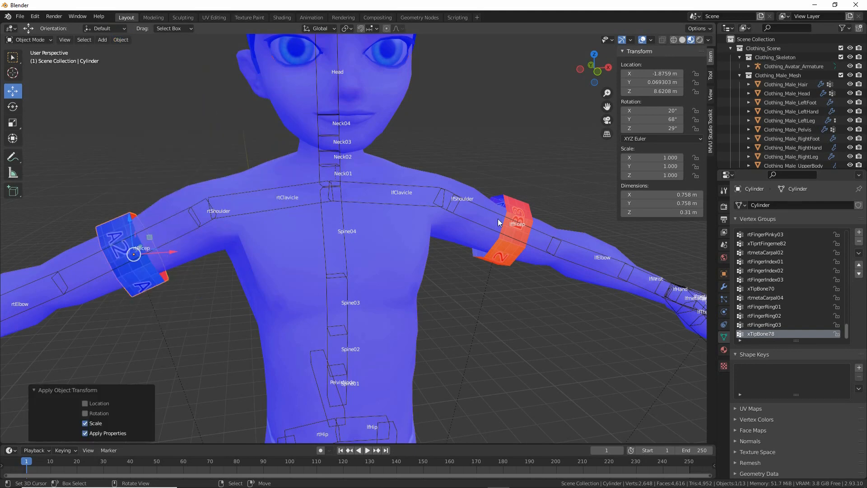
Select the left armband, enter Edit Mode, and select its whole mesh.
click(518, 204)
middle_drag(518, 203, 416, 223)
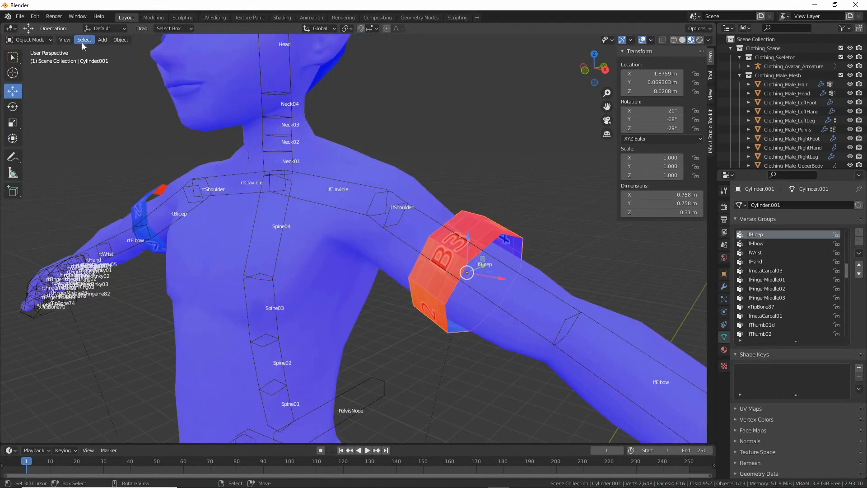
click(26, 42)
click(25, 60)
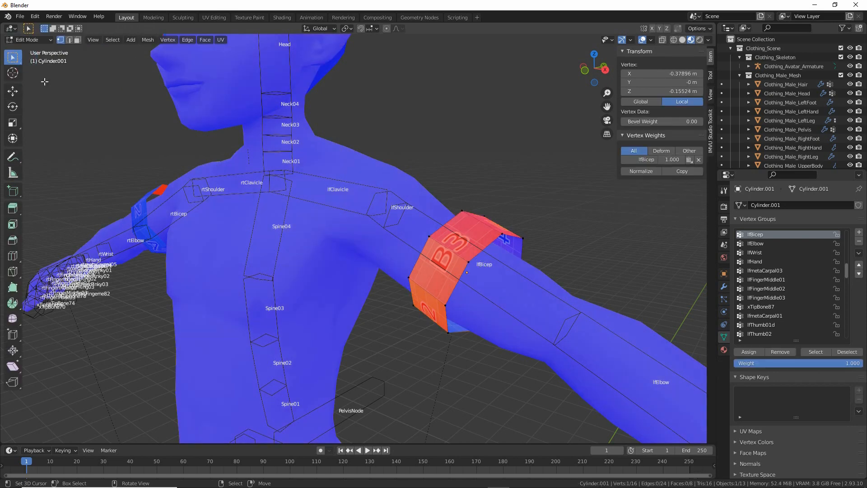
click(113, 40)
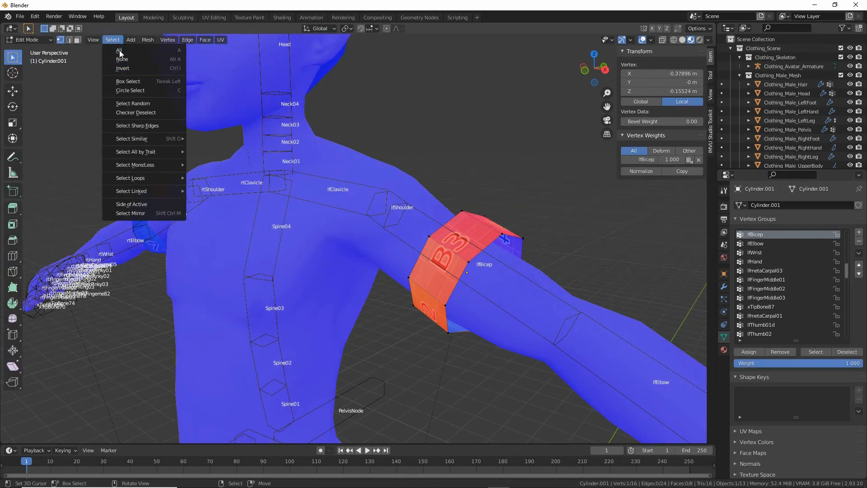
click(120, 52)
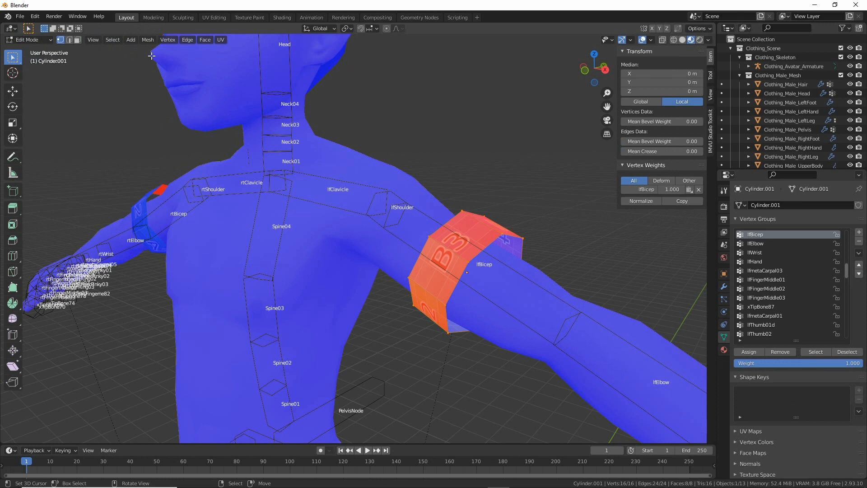
Flip the normals of the left armband's selected faces and return to Object Mode.
click(147, 40)
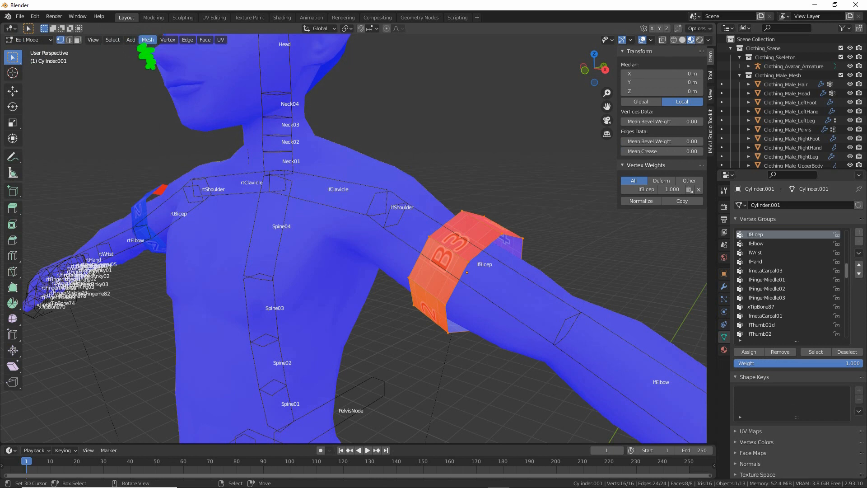
click(148, 40)
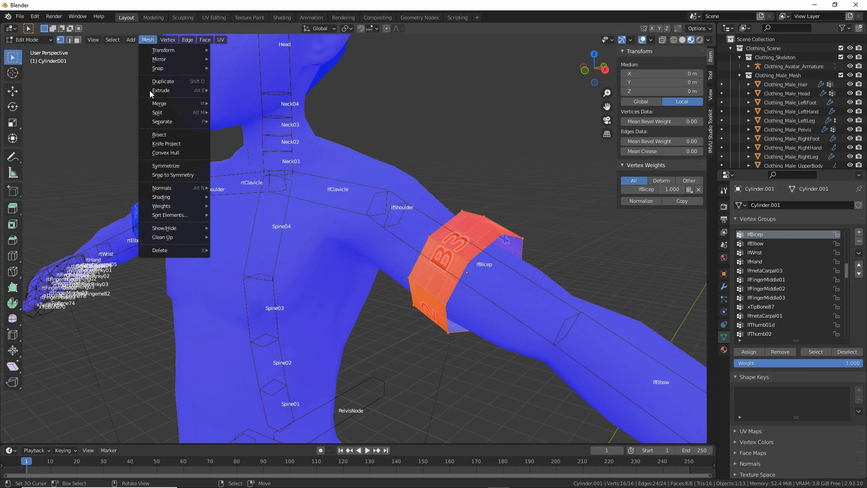
mouse_move(163, 189)
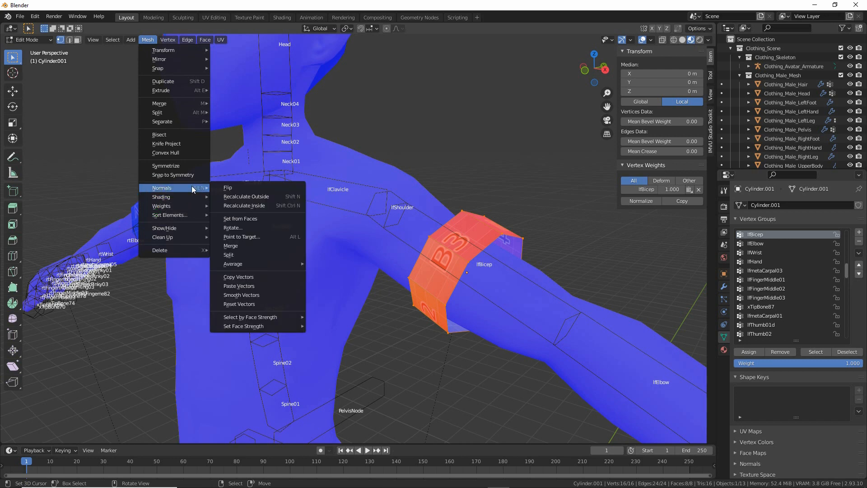
click(230, 188)
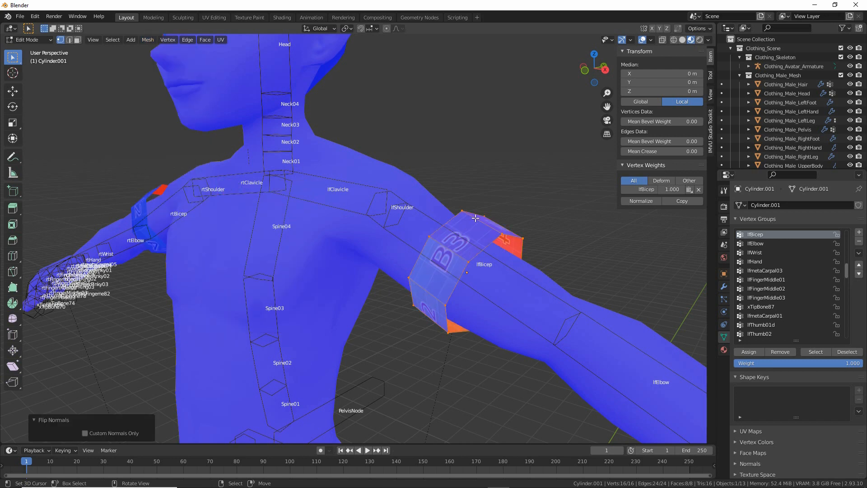
middle_drag(344, 261, 387, 267)
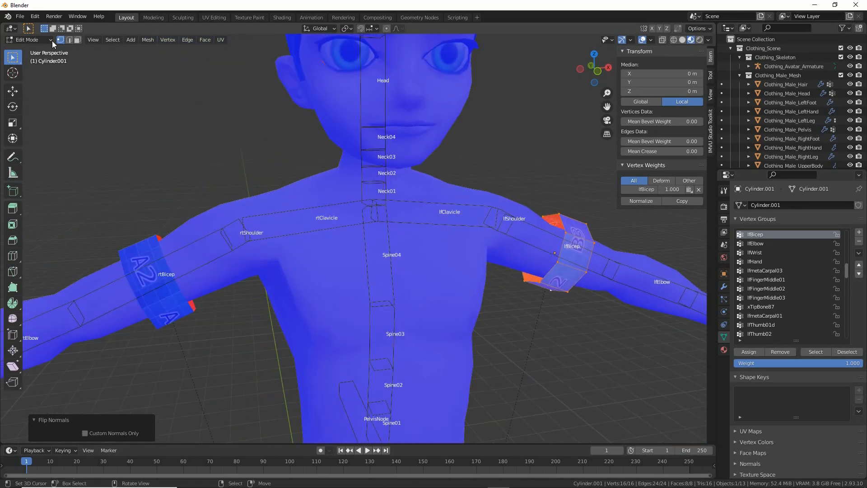
click(32, 40)
click(28, 51)
middle_drag(316, 280, 332, 255)
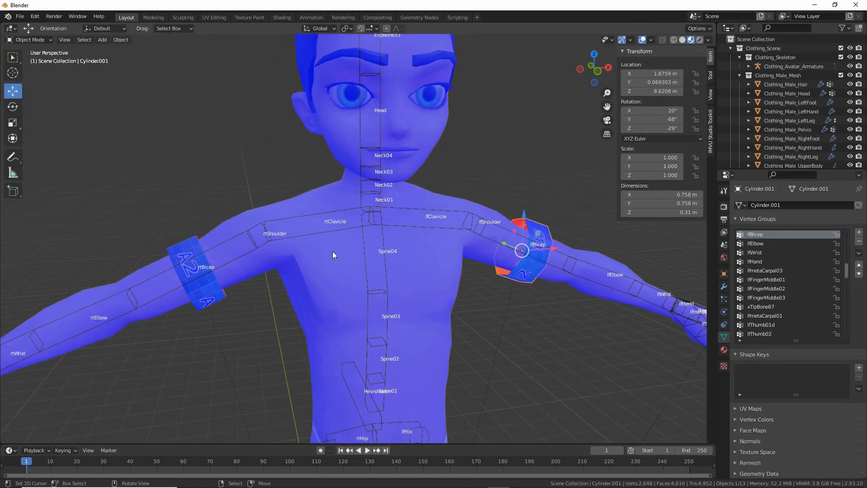
Turn off the Face Orientation overlay in the viewport.
click(651, 40)
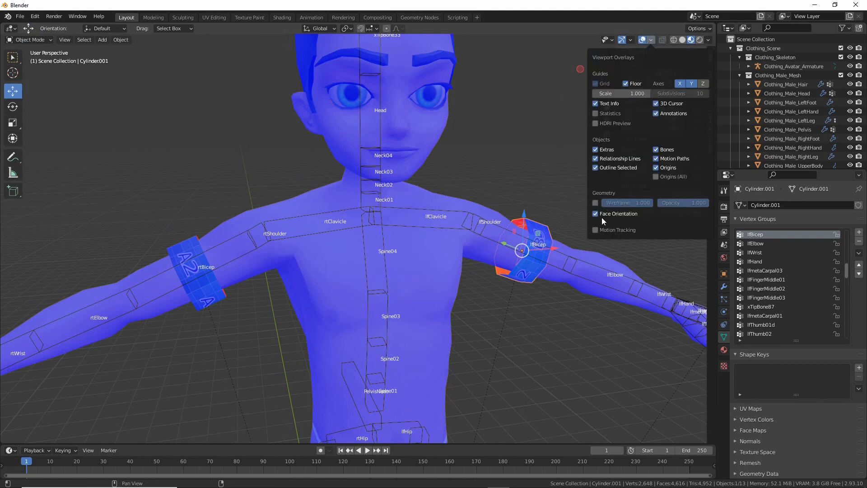
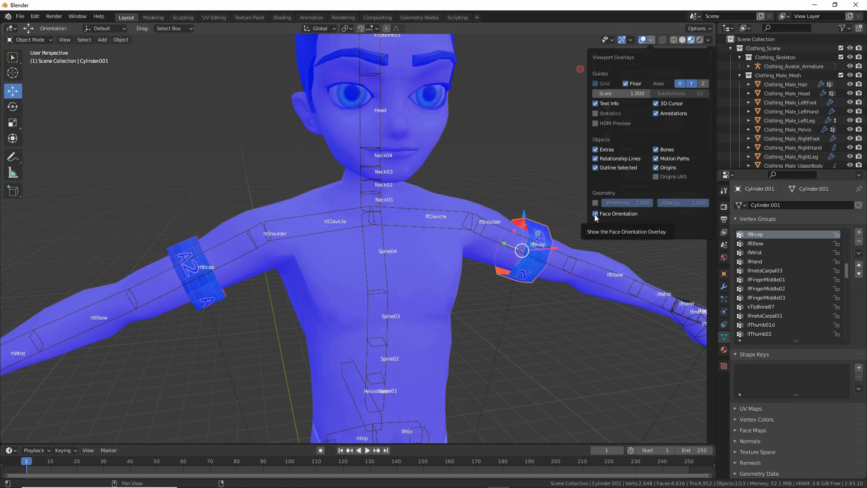
click(595, 215)
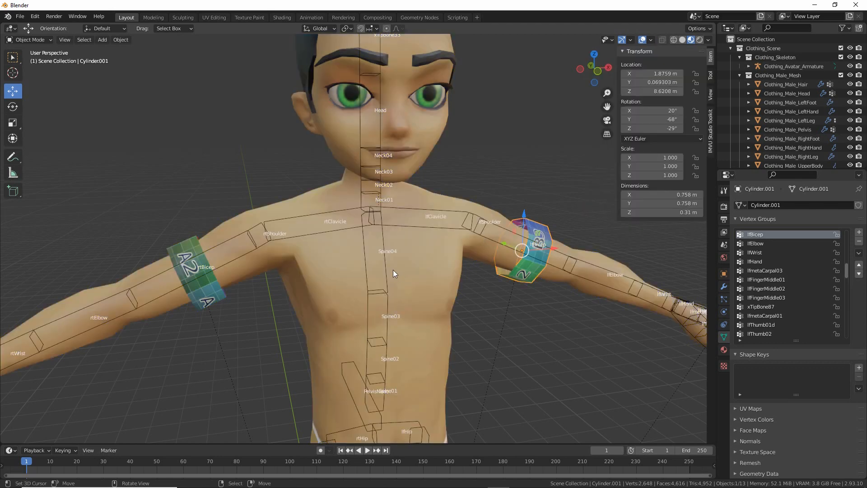
shift+middle_drag(366, 208, 361, 216)
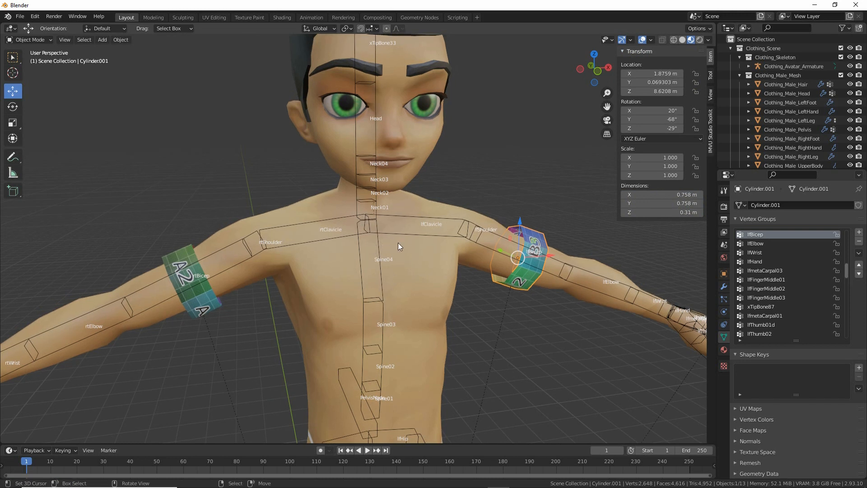
Save the scene as a new file named toolkit armband.blend in the F:\Social\IMVU\avatar\Blender 2.8+ folder.
click(20, 17)
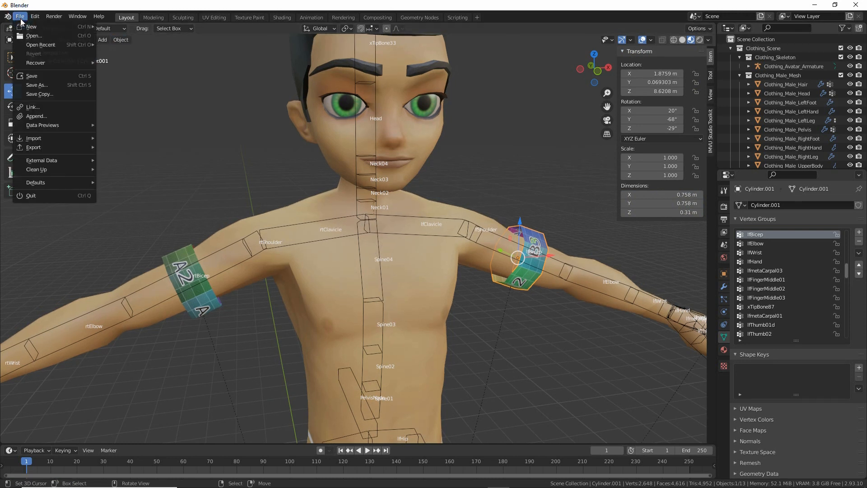
click(42, 86)
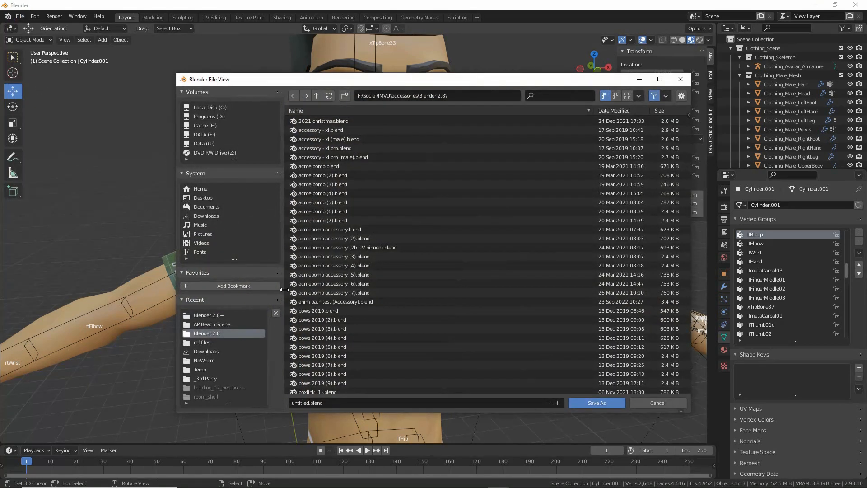
click(329, 405)
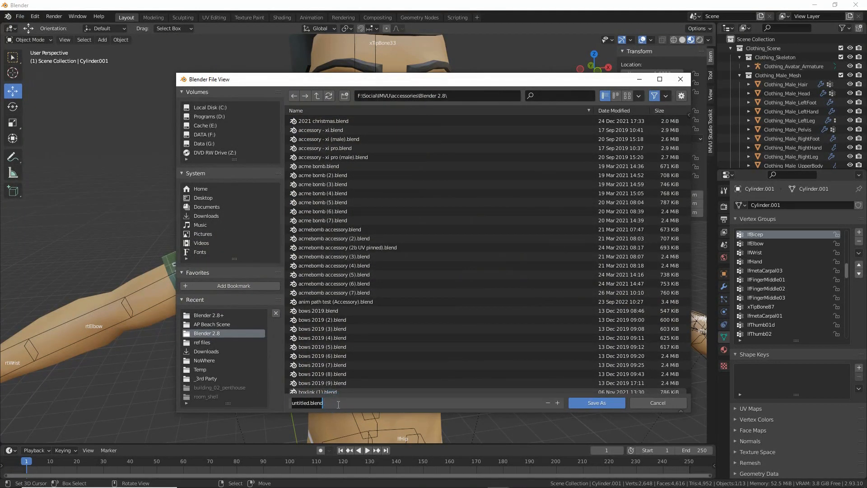
text(armband)
key(Return)
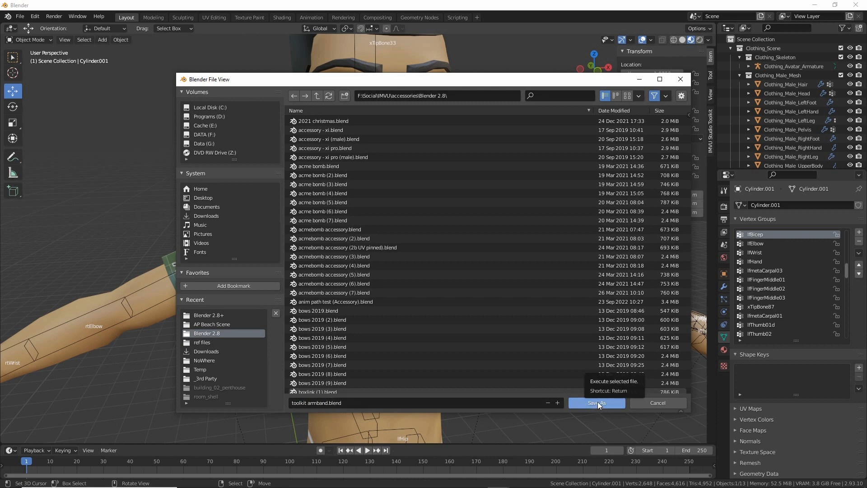
click(317, 97)
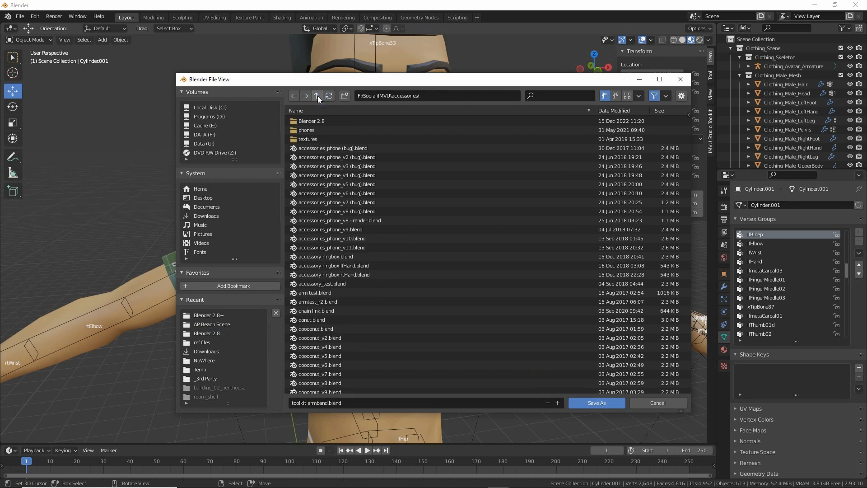
click(318, 97)
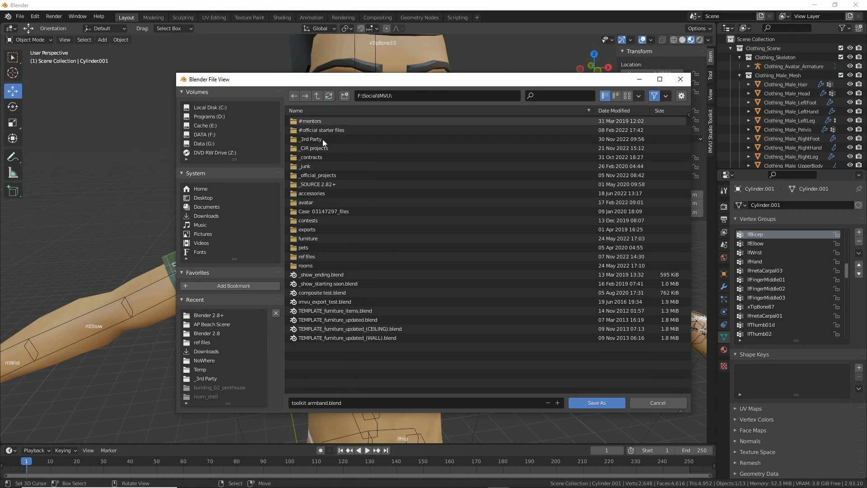
double_click(305, 202)
double_click(316, 131)
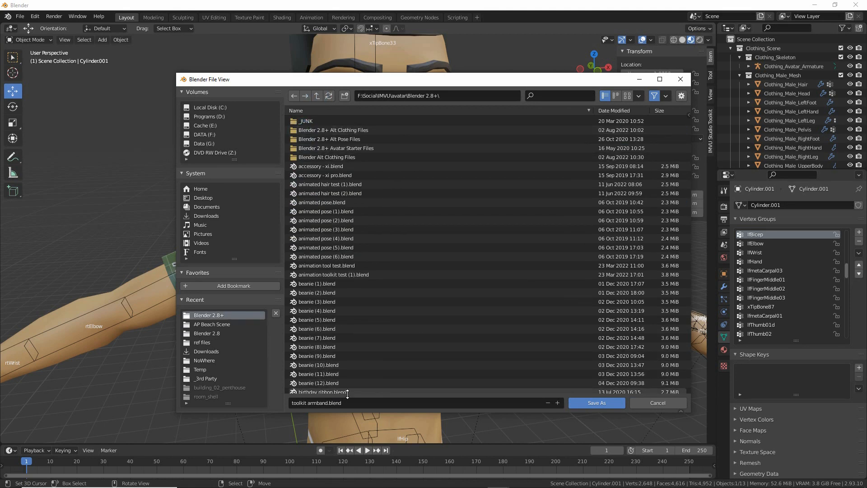
click(597, 402)
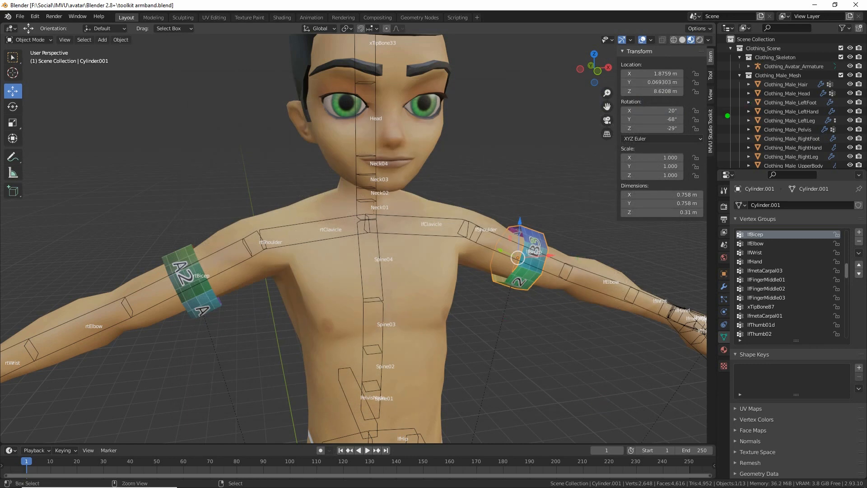
Select both armbands and export them as clothing with the IMVU Studio Toolkit's Export Tool.
drag(727, 116, 732, 135)
click(711, 128)
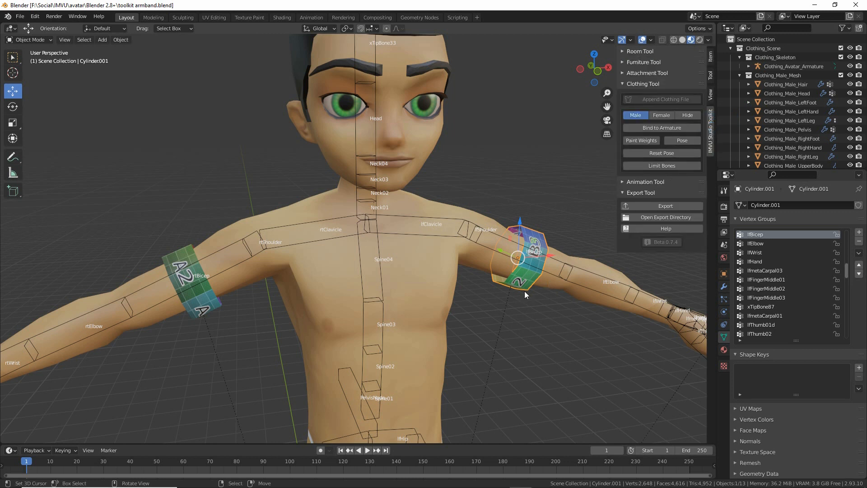
shift+click(213, 310)
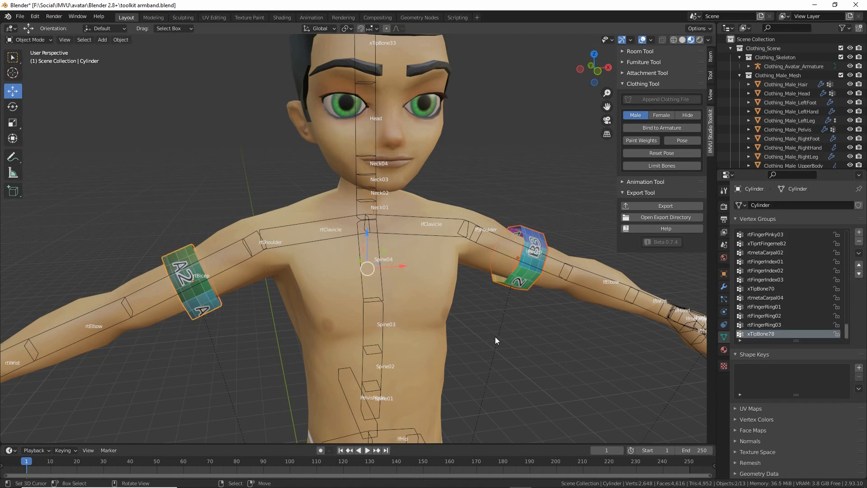
key(ctrl+2)
ctrl+shift+drag(649, 214, 682, 215)
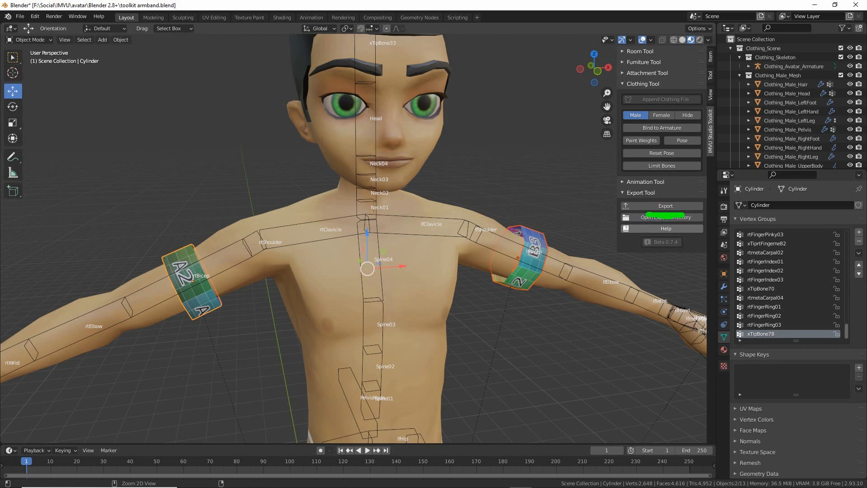
click(665, 206)
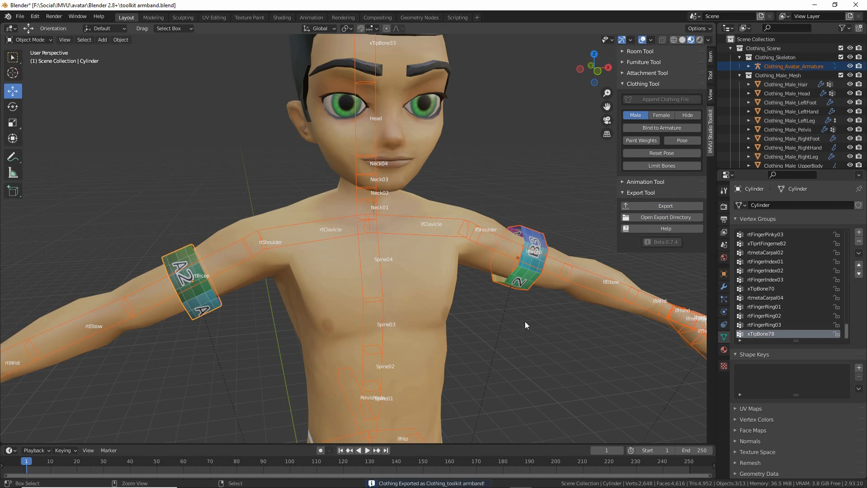
key(ctrl+2)
drag(361, 466, 487, 466)
drag(431, 438, 425, 468)
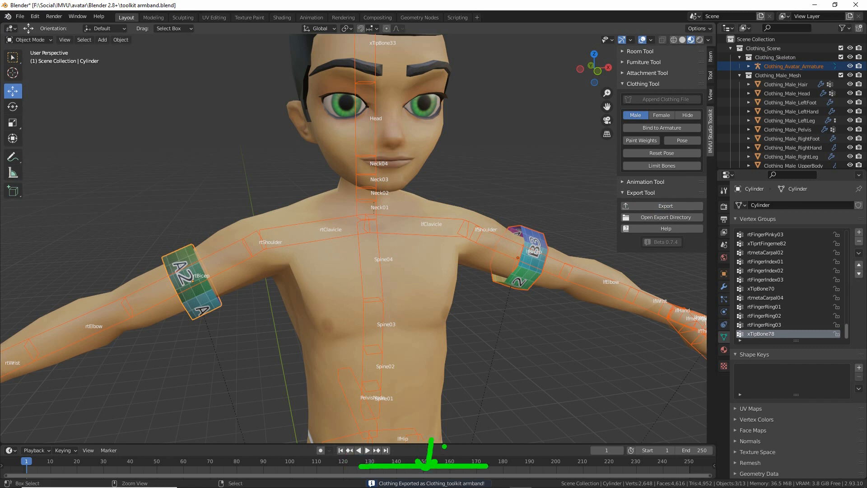
key(Escape)
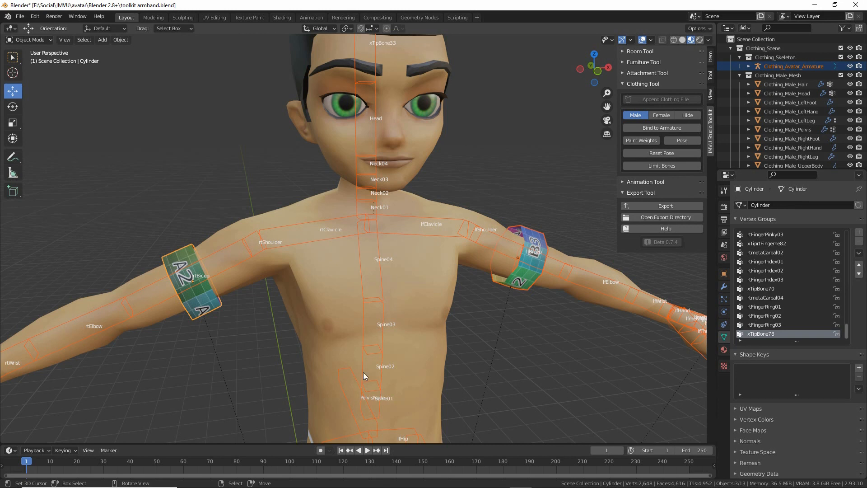
middle_drag(363, 372, 405, 340)
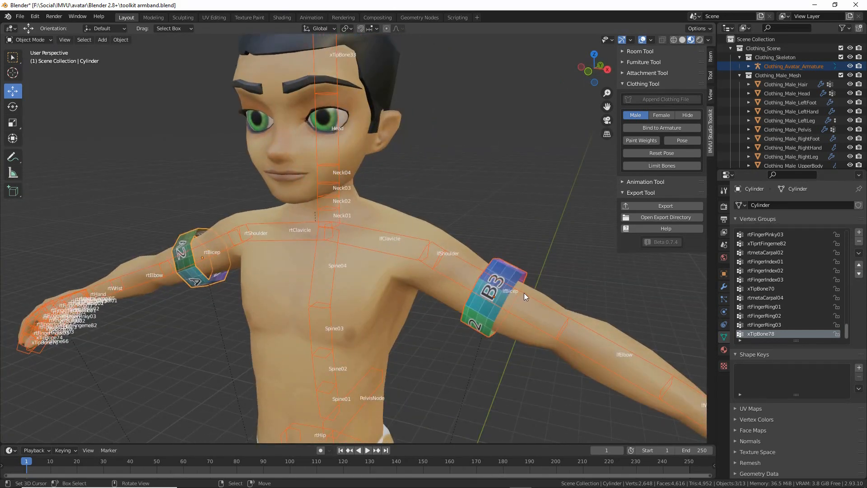
middle_drag(391, 296, 424, 294)
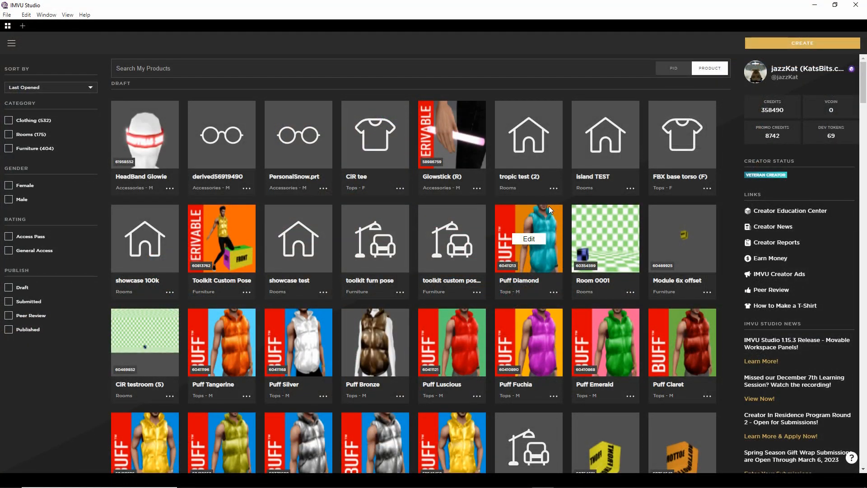
key(ctrl+2)
mouse_move(789, 37)
mouse_down()
mouse_move(829, 43)
mouse_move(781, 33)
mouse_up()
mouse_move(19, 14)
mouse_down()
mouse_move(25, 39)
mouse_move(37, 26)
mouse_up()
key(Escape)
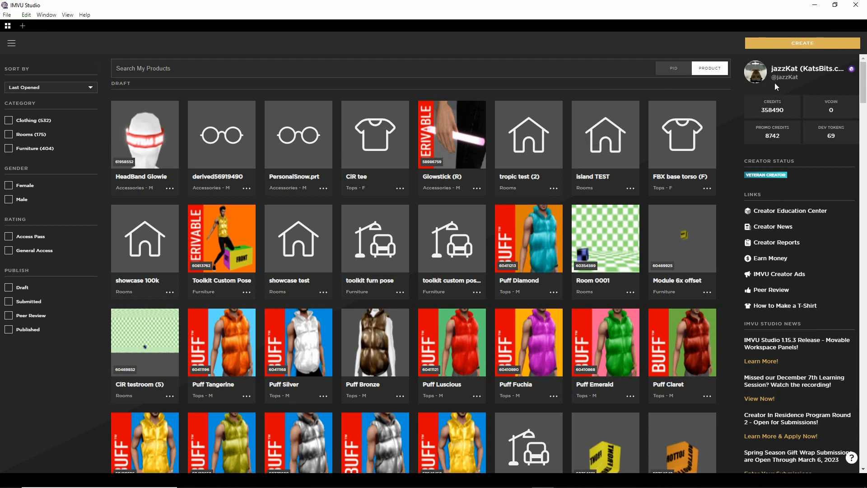
Create a new product derived from Empty Male Top in the men's All Clothing category.
click(798, 42)
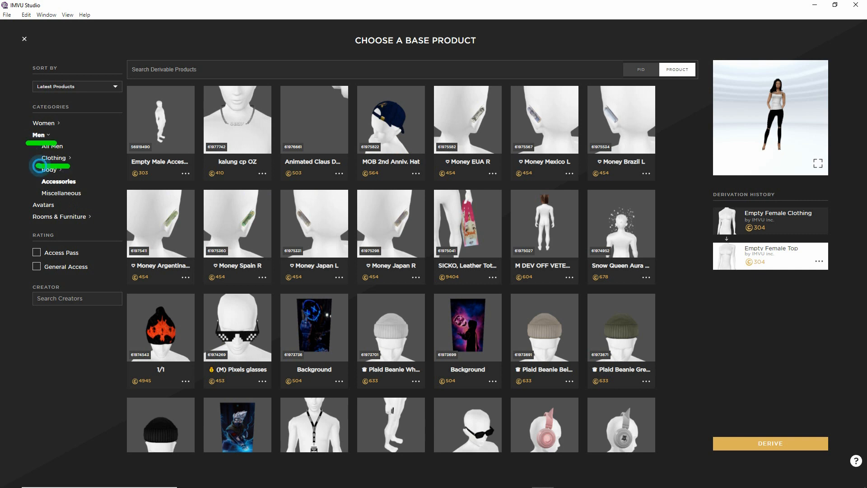
click(54, 158)
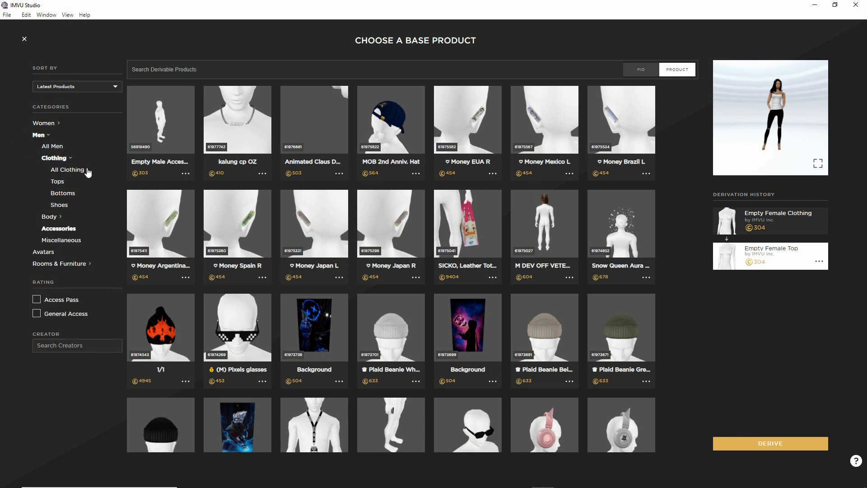
click(66, 170)
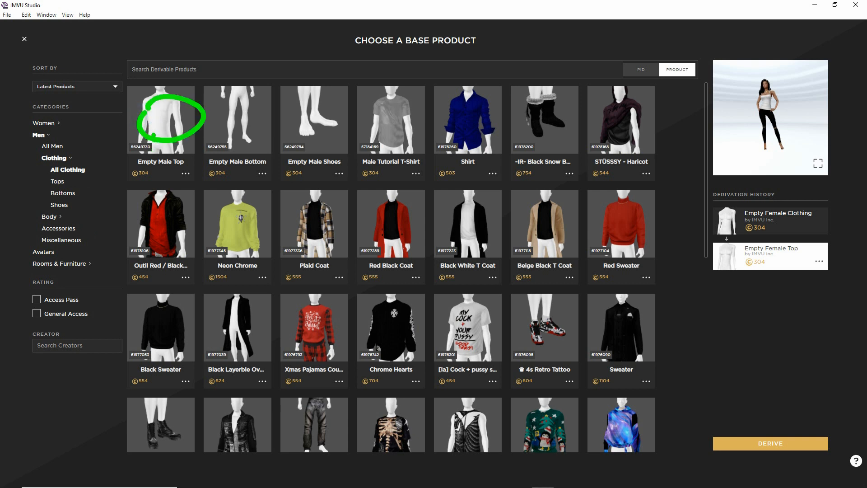
click(161, 119)
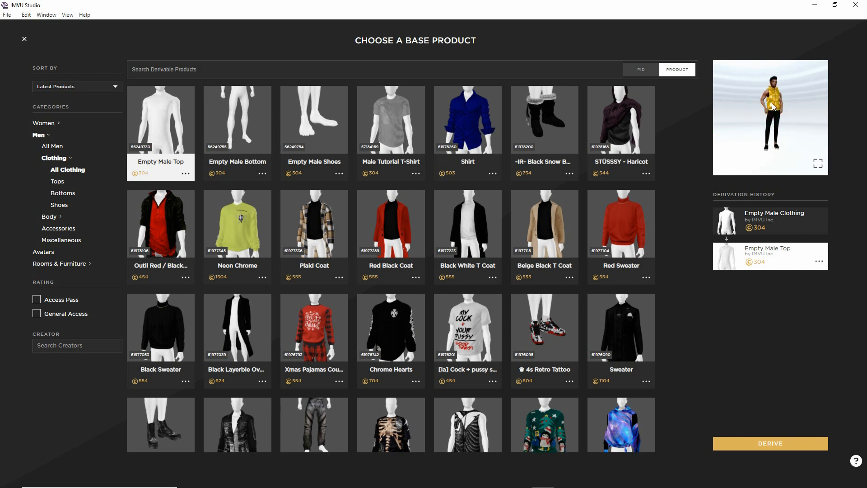
click(771, 444)
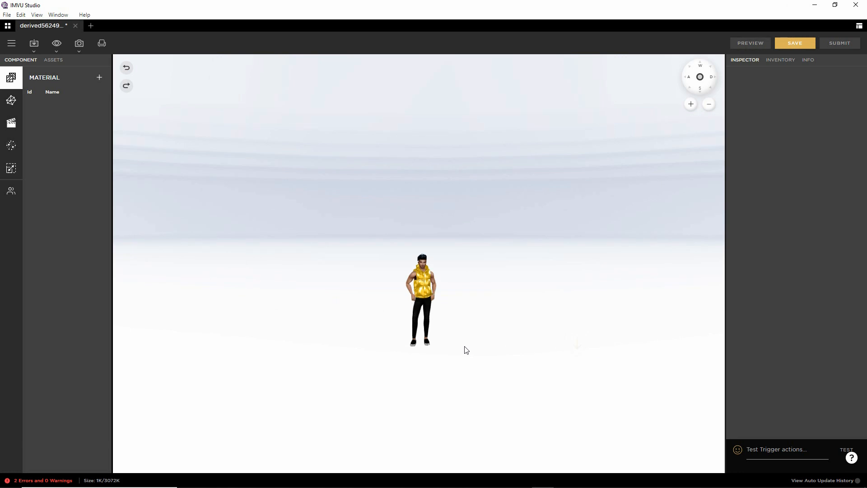
Start an FBX import for the new product and browse to the IMVU\avatar\Blender 2.8+ folder.
scroll(467, 350, up, 5)
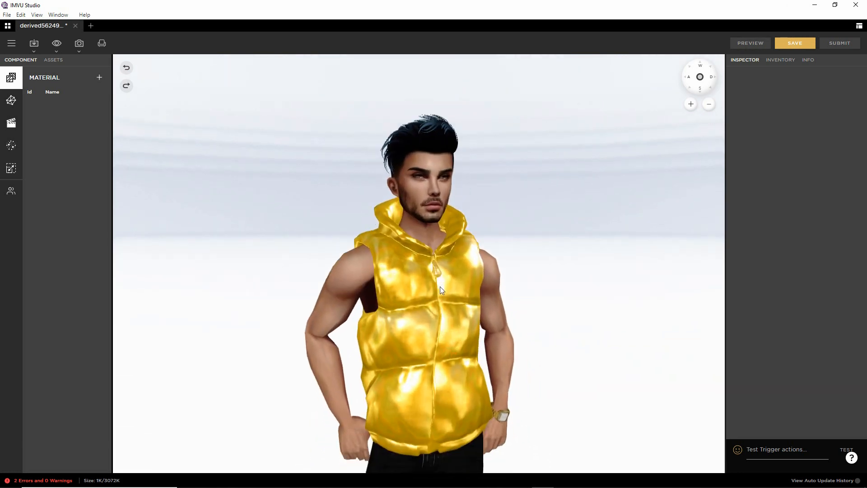
drag(475, 310, 518, 315)
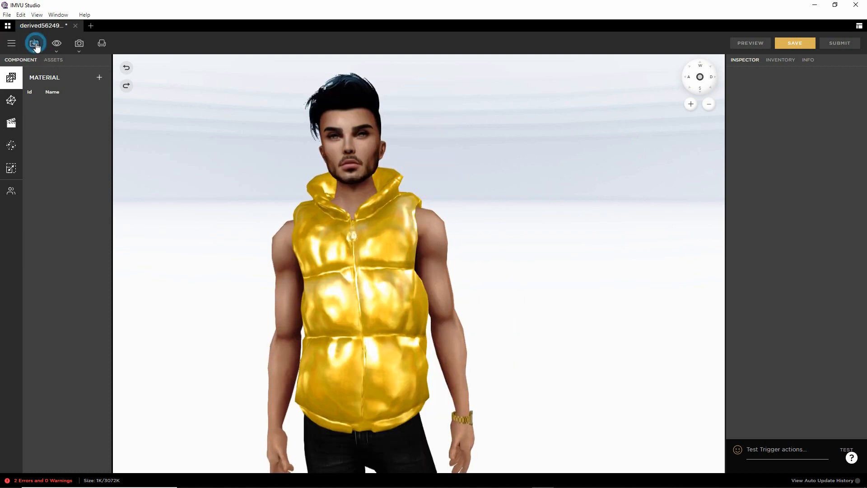
click(34, 44)
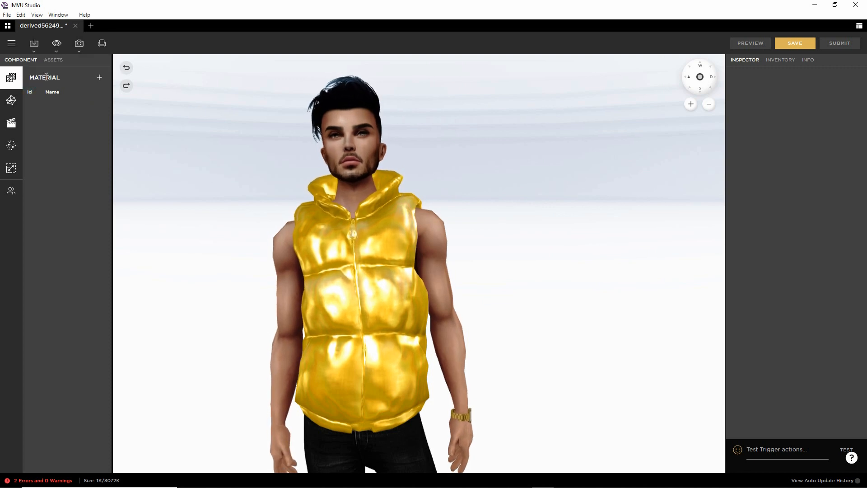
click(40, 78)
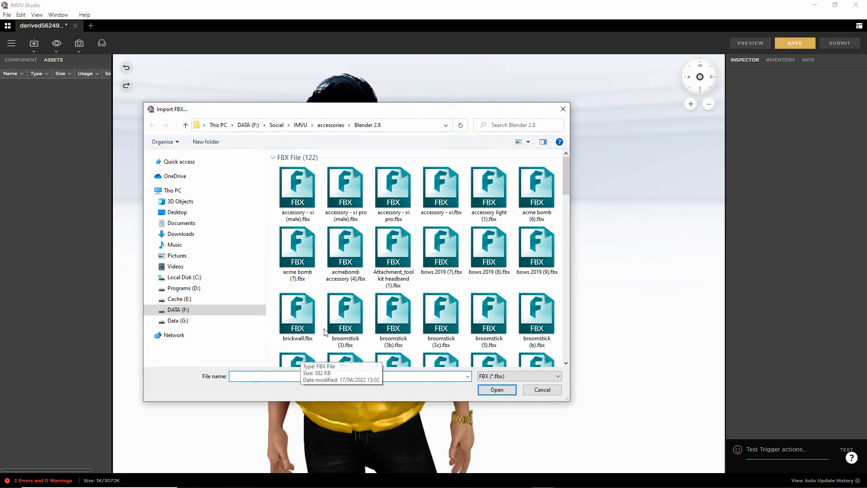
click(313, 126)
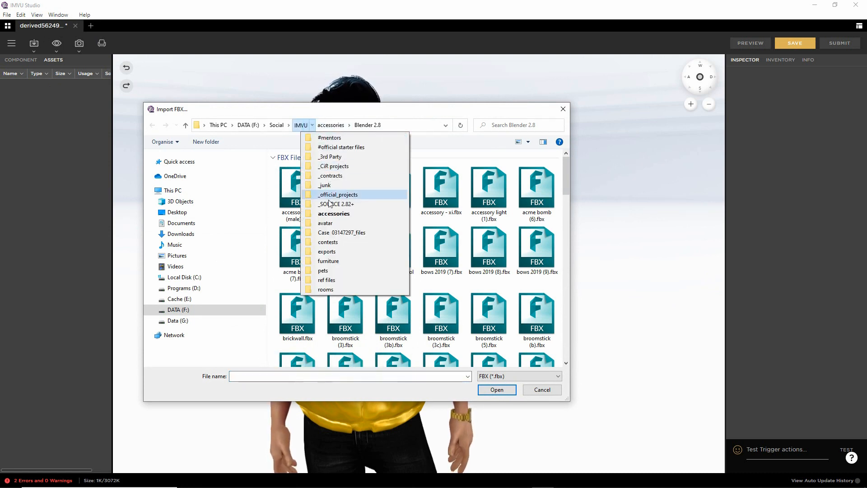
click(325, 223)
click(338, 125)
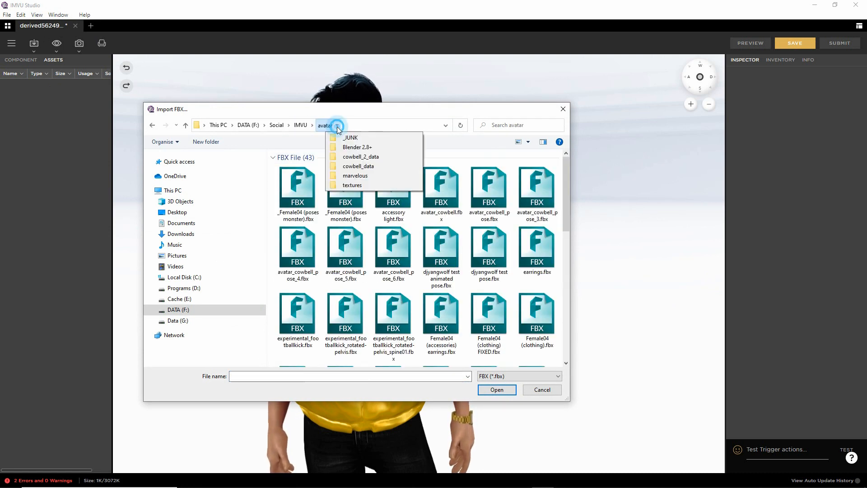
click(354, 144)
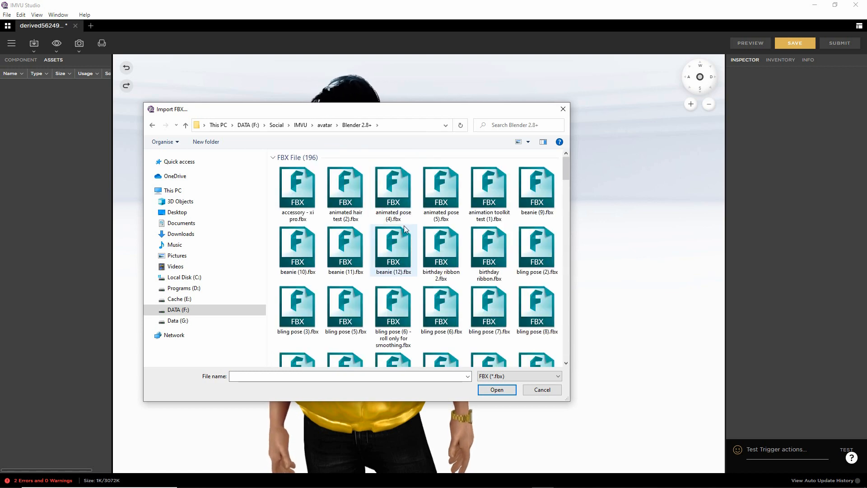
Open Clothing_toolkit armband.fbx from the Blender 2.8+ folder as the FBX to import.
scroll(404, 226, down, 4)
scroll(441, 256, down, 4)
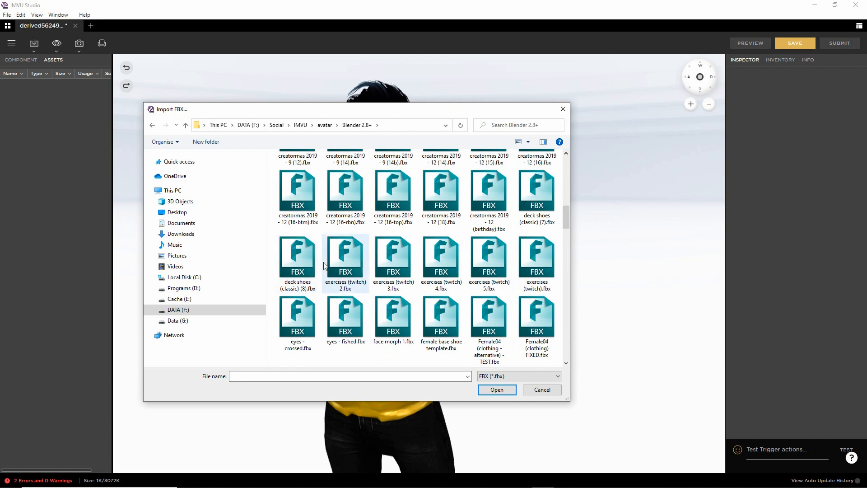
scroll(324, 261, up, 1)
scroll(324, 261, down, 1)
scroll(323, 260, up, 1)
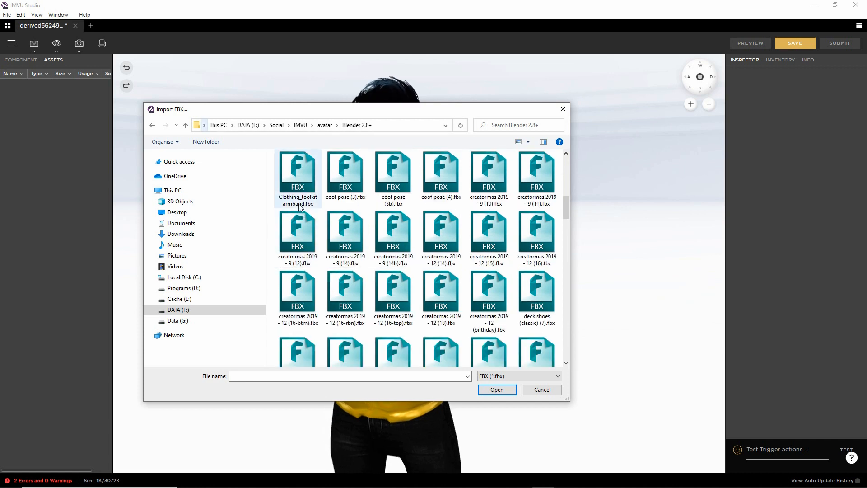
drag(279, 203, 303, 202)
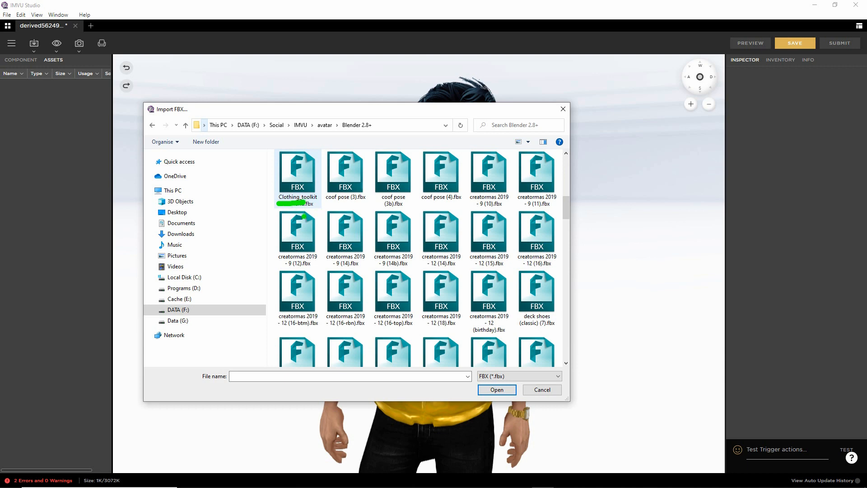
scroll(453, 307, down, 10)
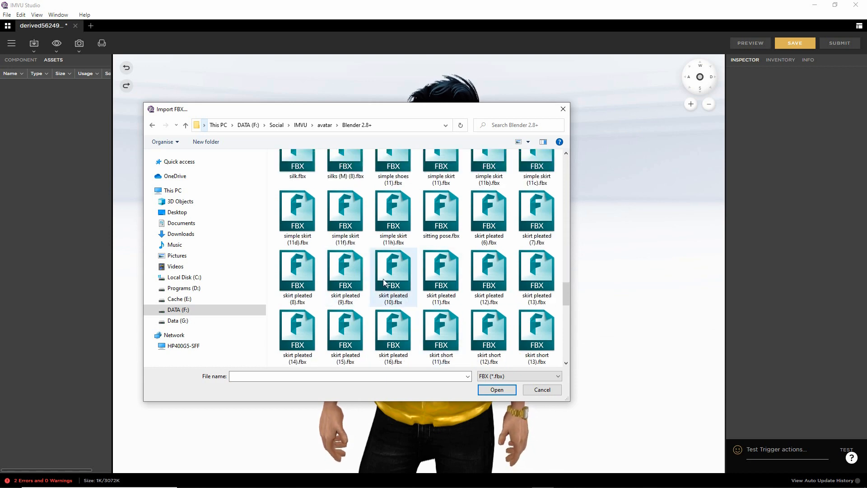
scroll(345, 280, up, 8)
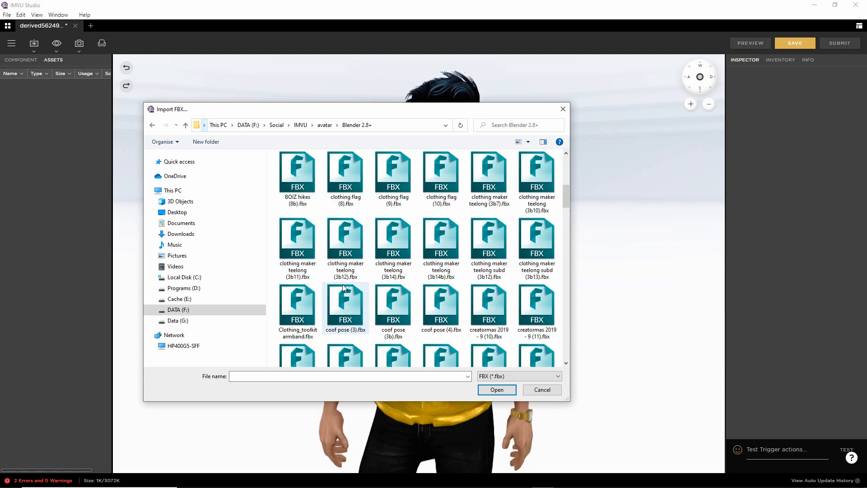
scroll(342, 283, down, 2)
click(301, 204)
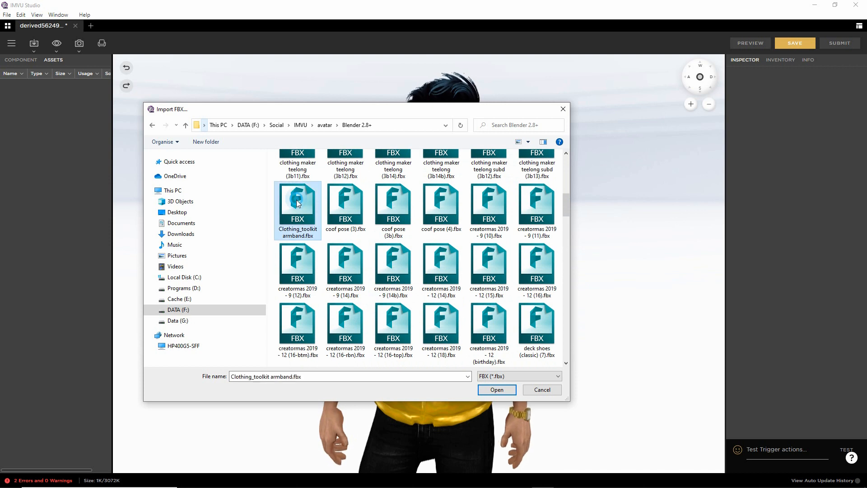
click(499, 384)
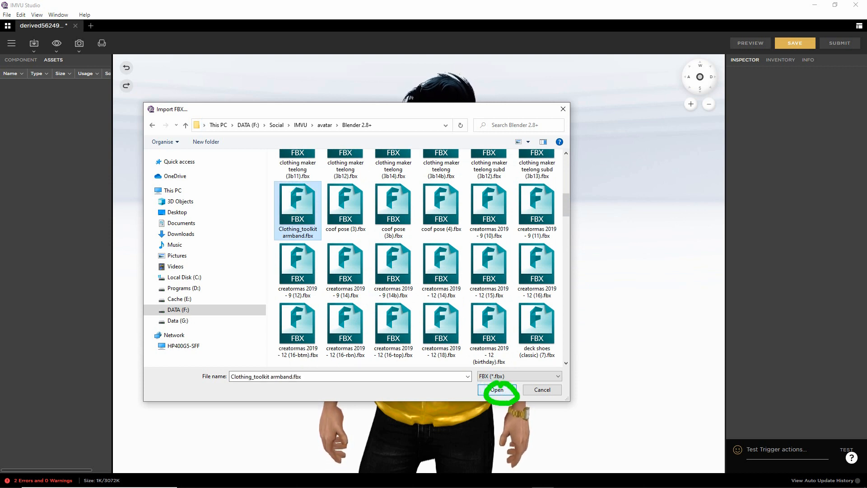
click(499, 389)
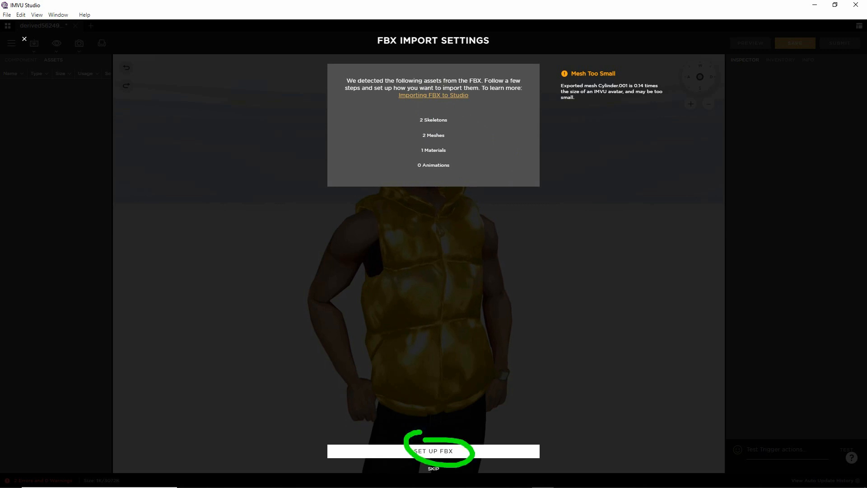
Set up the FBX's skeleton and meshes, assigning mesh ID 67 to Cylinder and 61 to Cylinder.001.
click(433, 450)
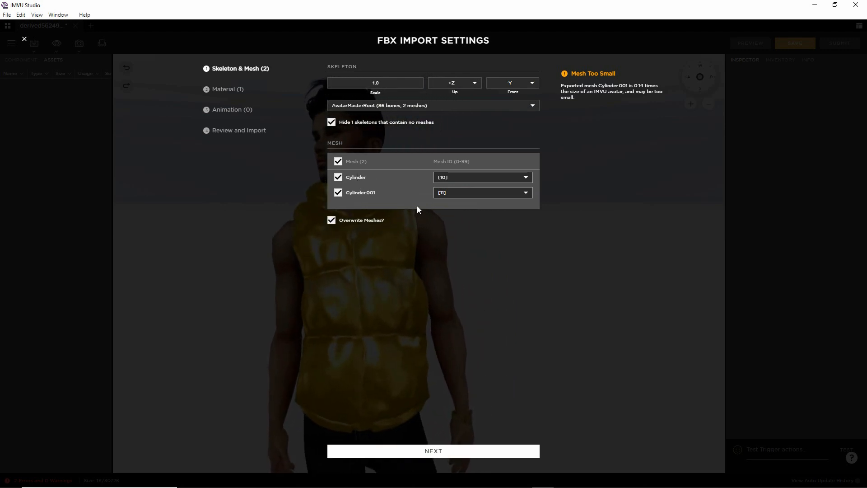
key(ctrl+2)
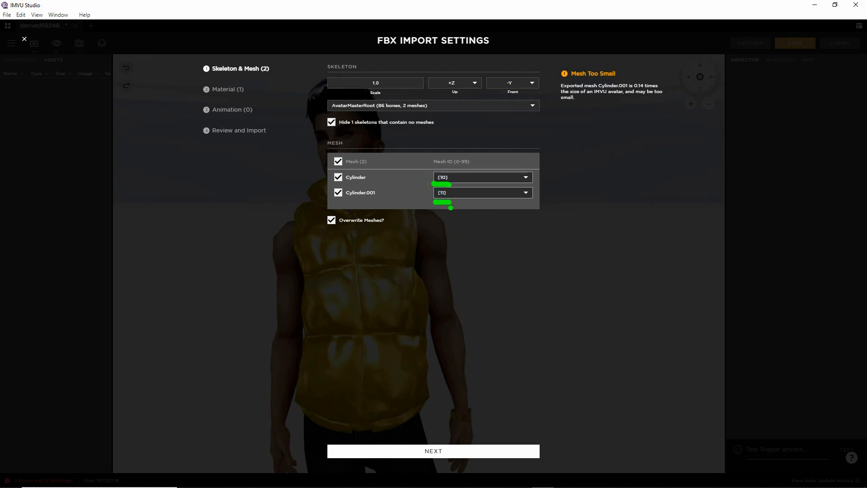
click(462, 176)
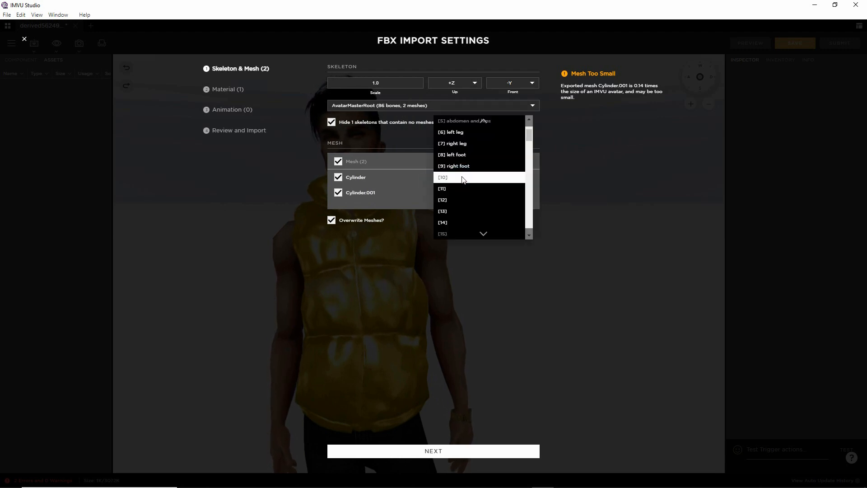
scroll(468, 200, down, 9)
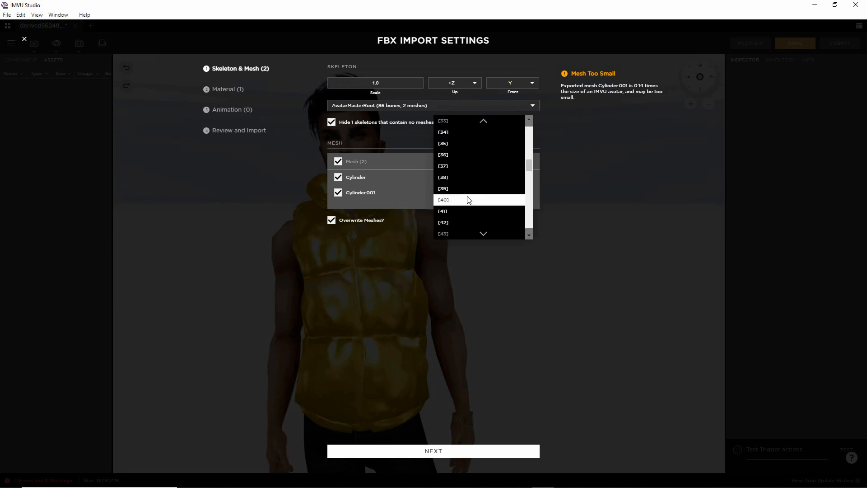
click(451, 188)
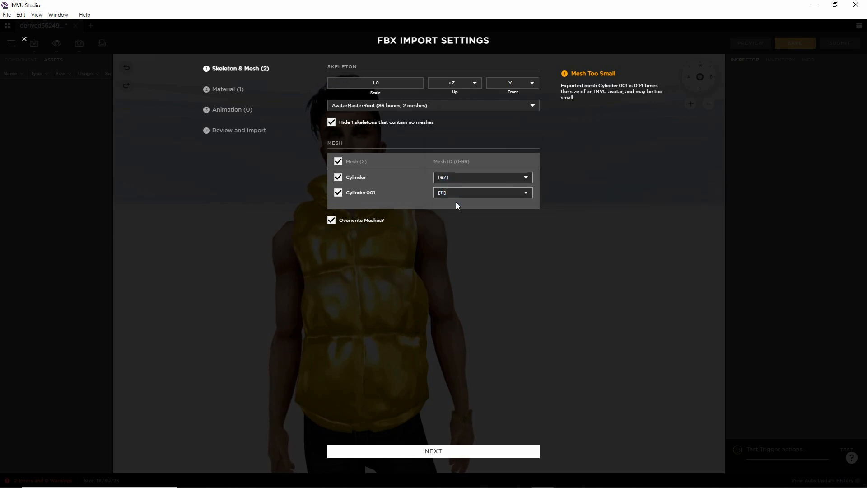
click(455, 193)
scroll(457, 212, down, 16)
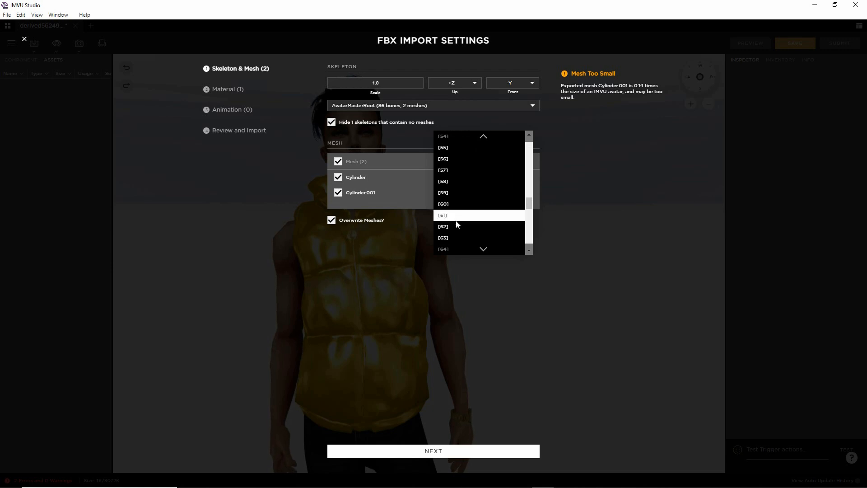
click(451, 214)
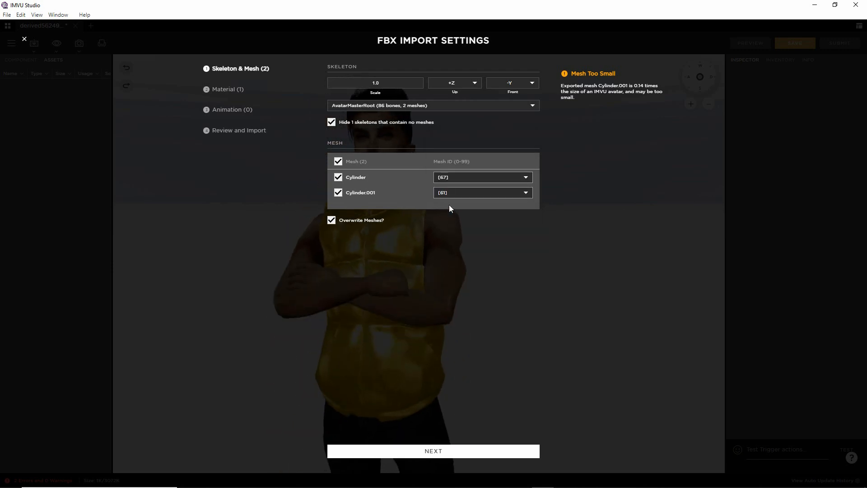
click(397, 105)
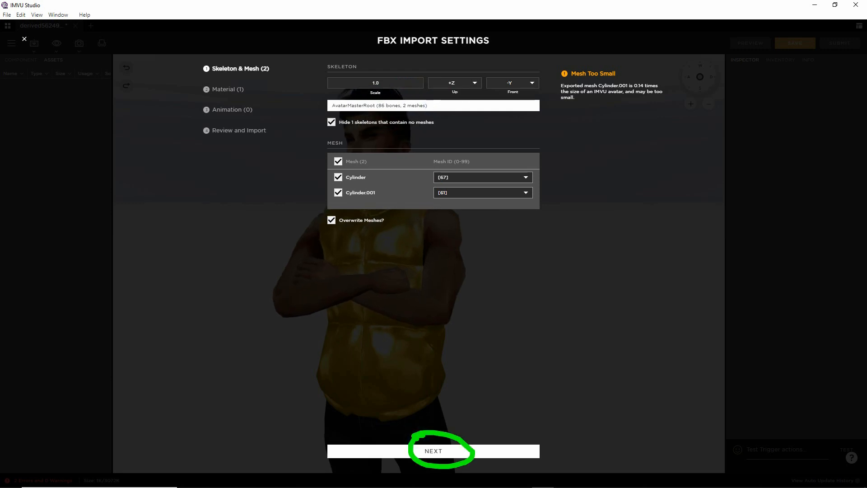
click(429, 450)
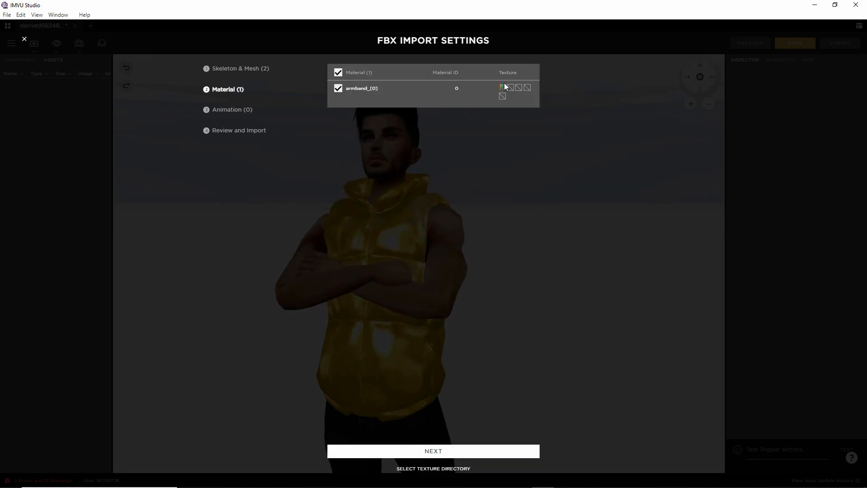
Accept the armband_[0] material and the animation settings, and import the reviewed assets into the product.
mouse_move(502, 89)
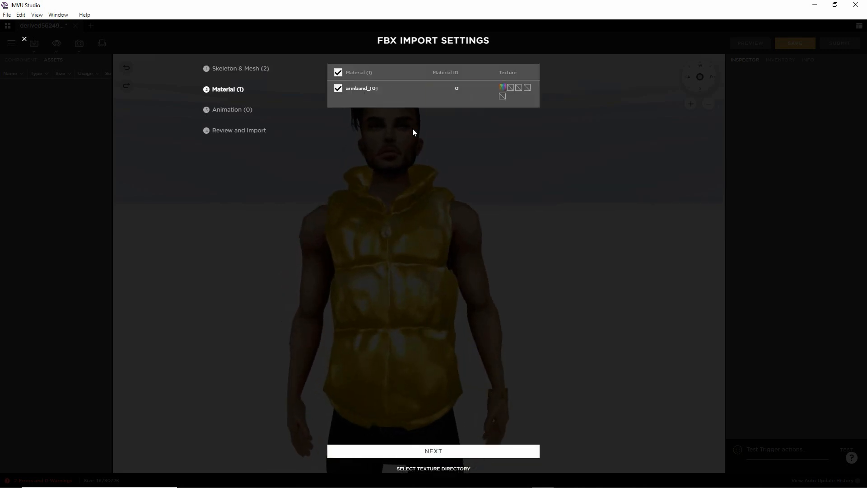
click(429, 451)
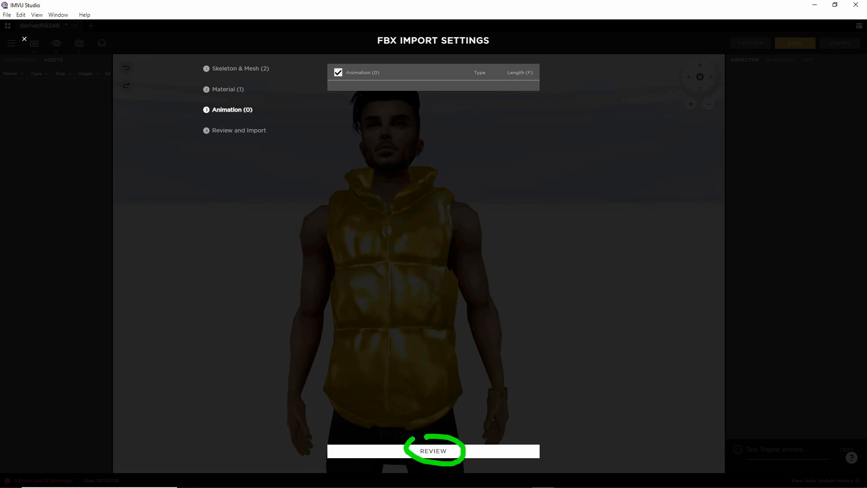
click(433, 452)
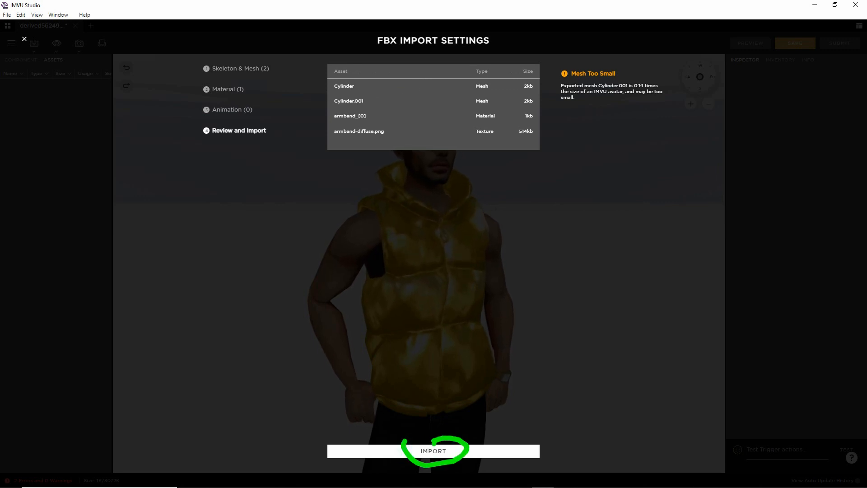
click(433, 451)
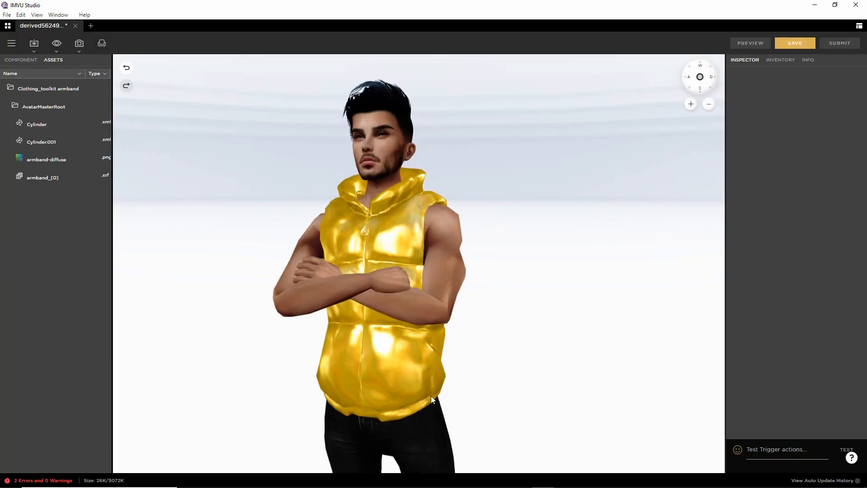
drag(331, 321, 397, 303)
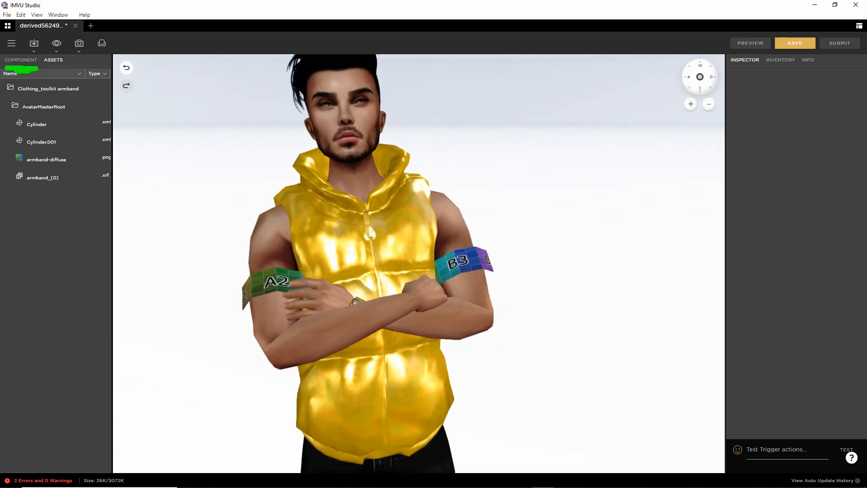
Replace the diffuse texture of the armband_[0] material with happy birthday head.png from the Blender 2.8+ folder.
click(20, 59)
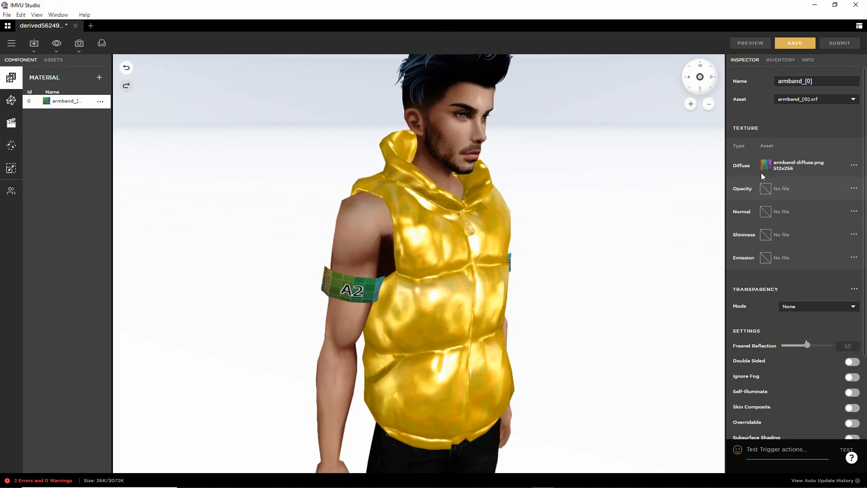
click(764, 166)
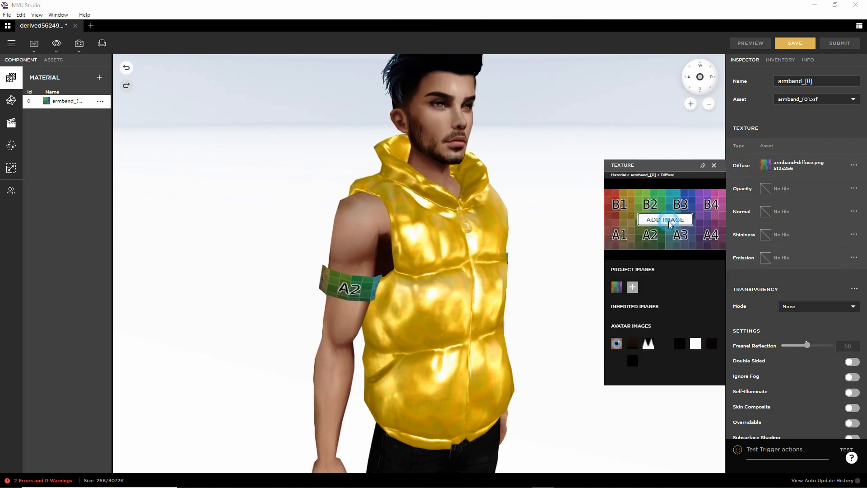
click(668, 221)
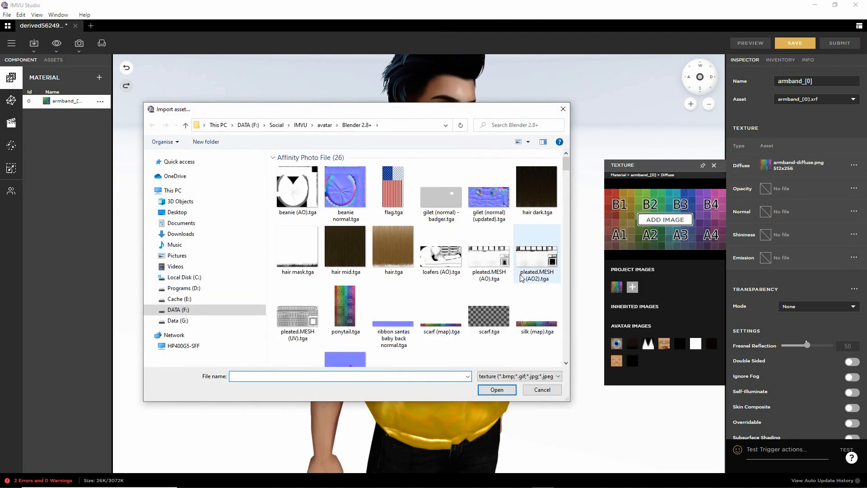
scroll(530, 259, down, 15)
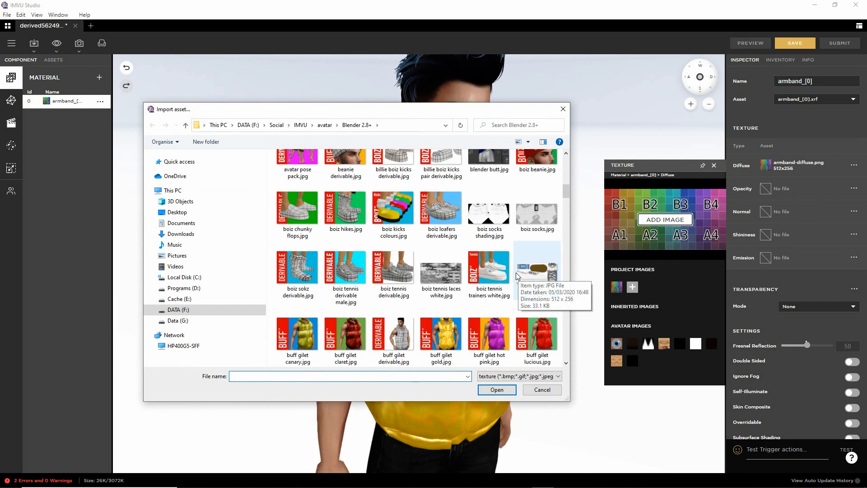
scroll(515, 274, down, 15)
scroll(512, 271, down, 15)
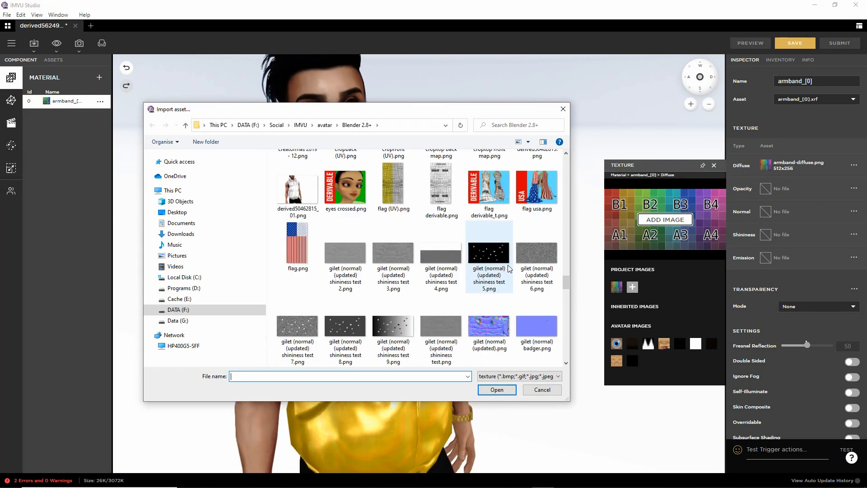
scroll(509, 268, down, 3)
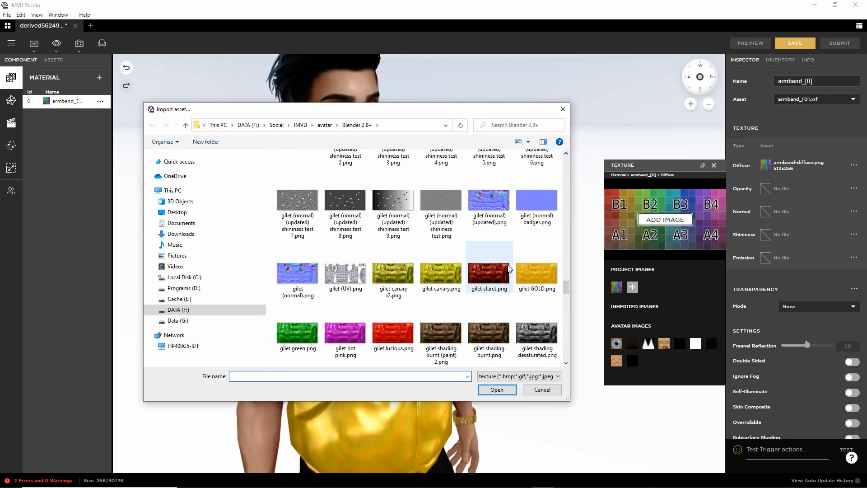
scroll(509, 268, down, 5)
scroll(509, 268, down, 5)
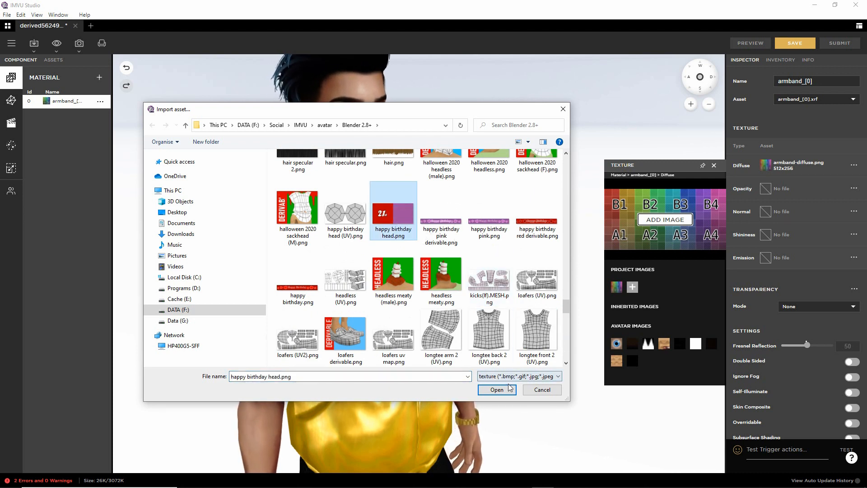
click(496, 389)
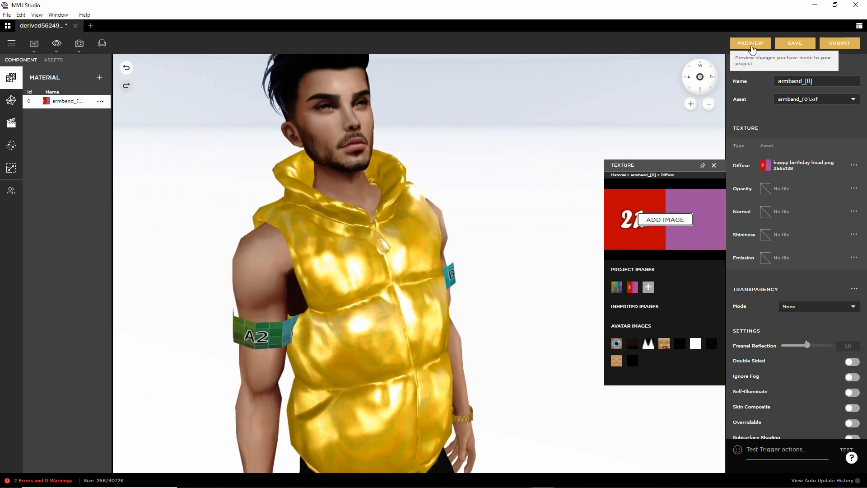
Preview the project's changes on the avatar and examine the retextured armbands on both arms.
click(750, 44)
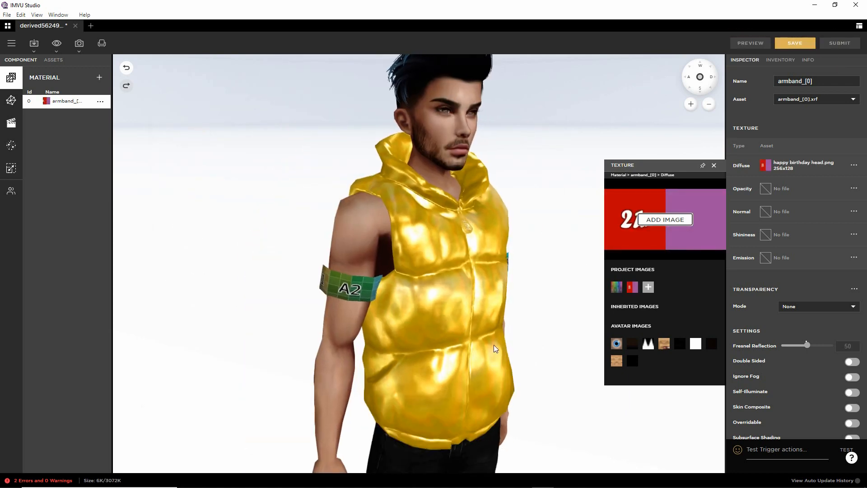
drag(495, 348, 367, 305)
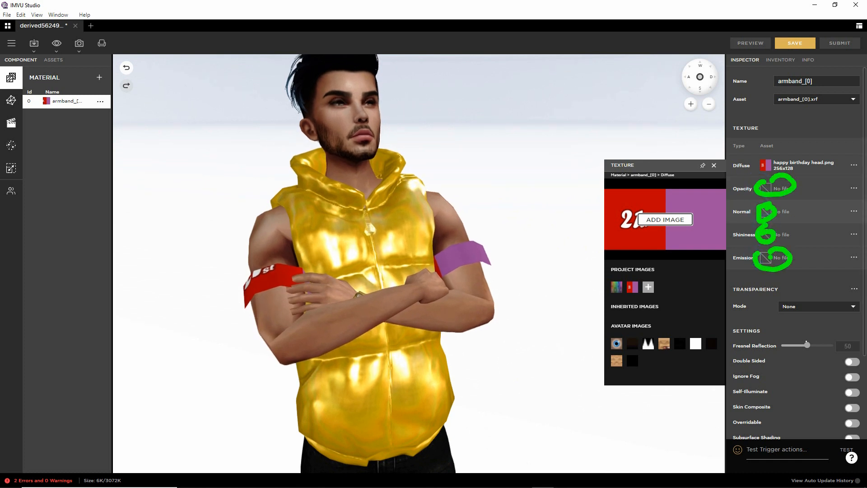
key(Escape)
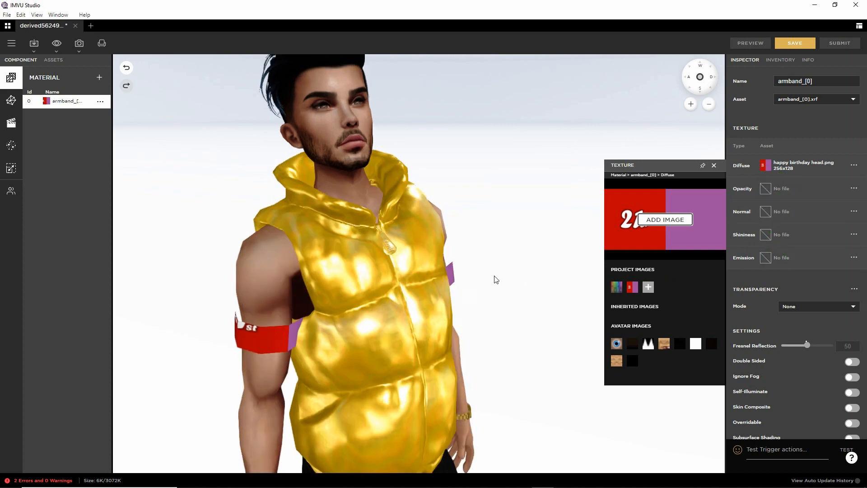
mouse_move(487, 352)
mouse_down()
mouse_move(449, 354)
mouse_move(492, 341)
mouse_move(507, 305)
mouse_move(486, 332)
mouse_up()
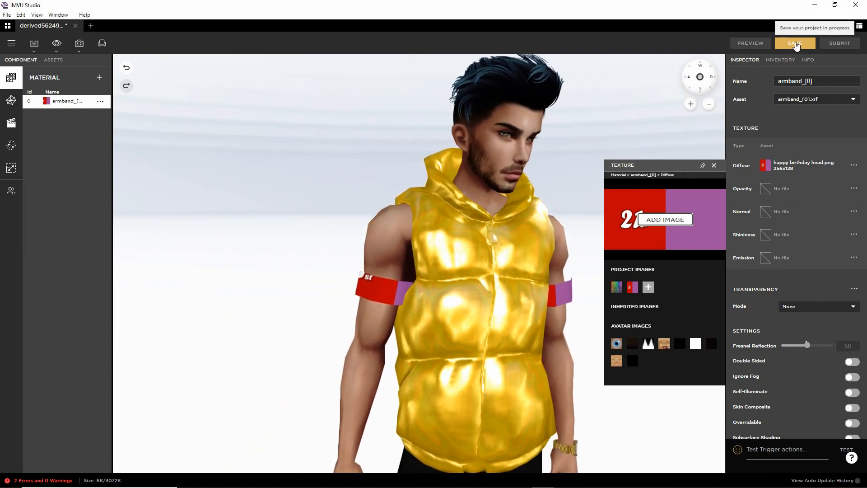
Save the project as a new product named toolkit armbands.
click(794, 44)
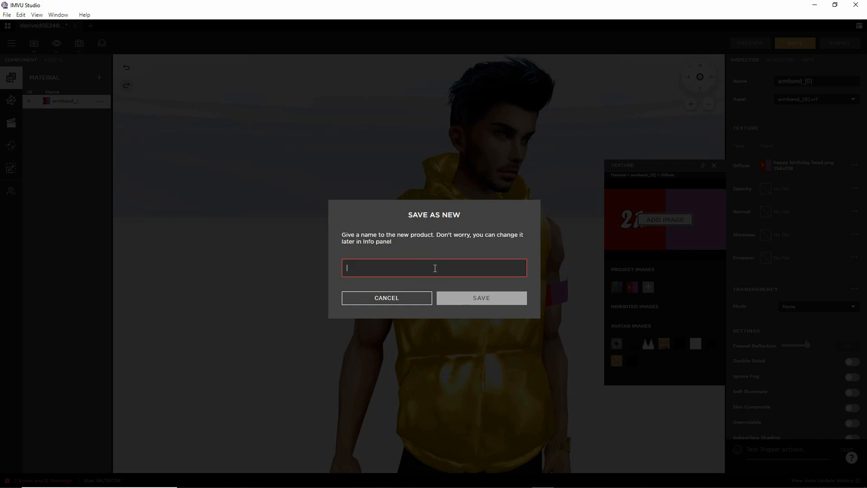
text(toolkit)
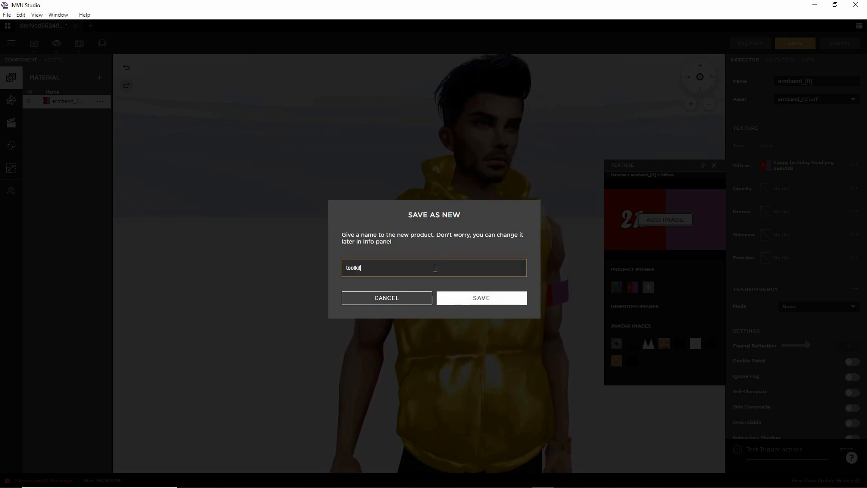
text( armands)
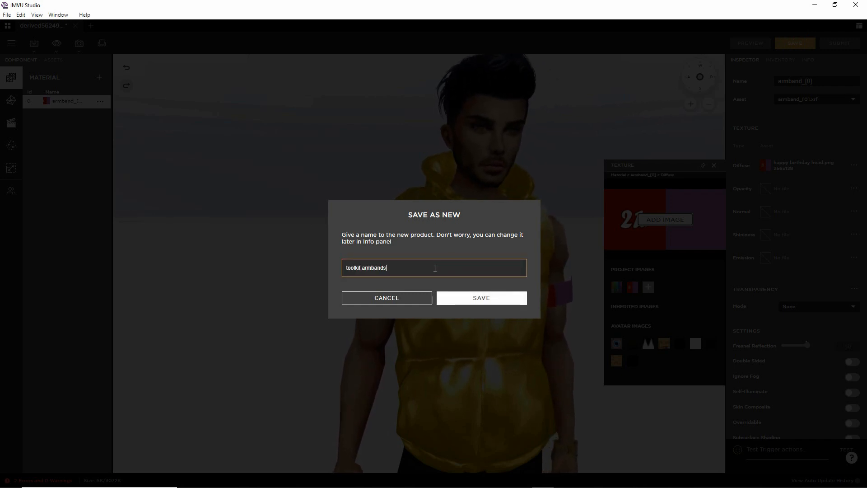
click(483, 298)
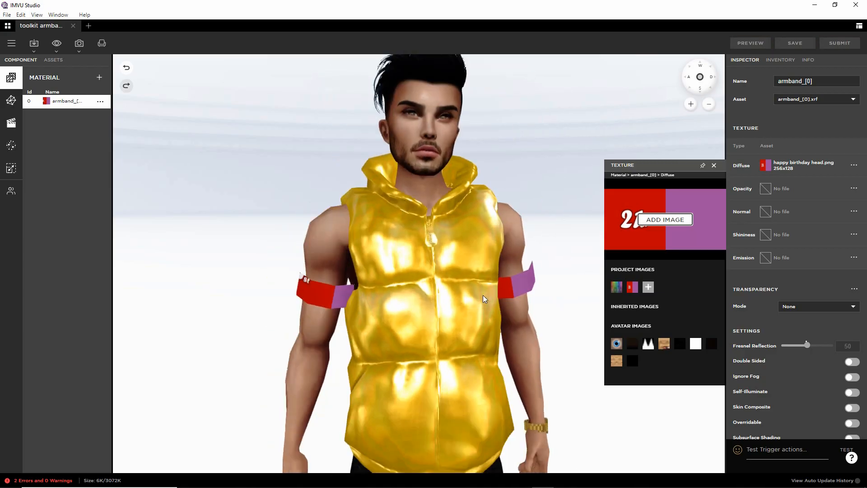
Review the saved product's info, including its shop images, general details, product price and one-time fees.
click(808, 62)
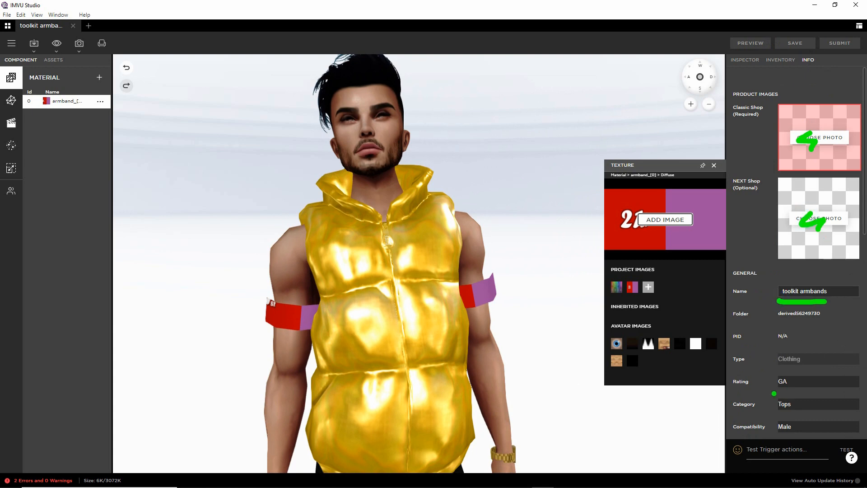
scroll(808, 112, down, 7)
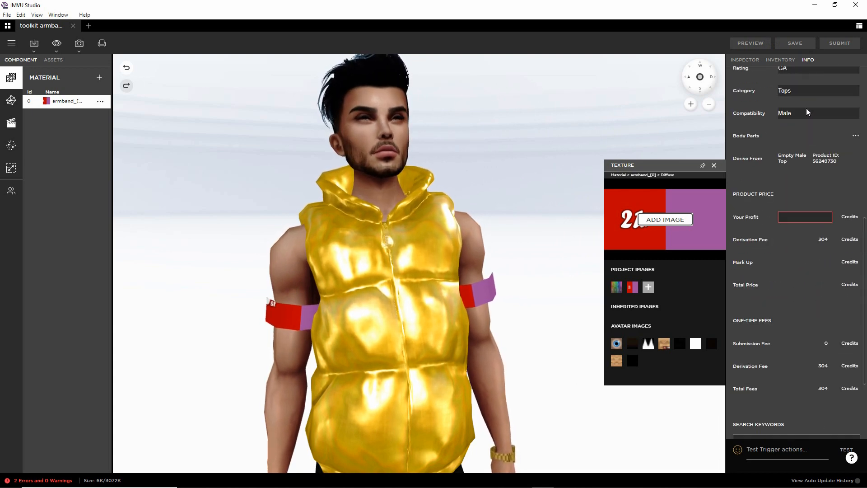
scroll(808, 112, up, 7)
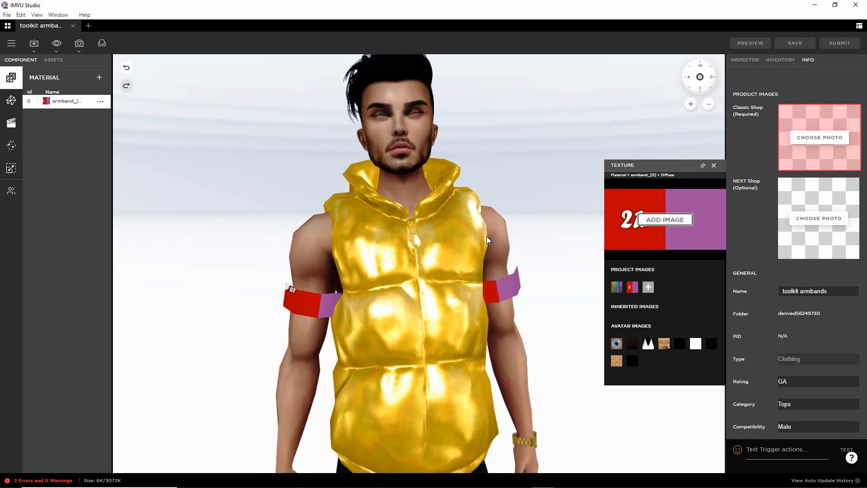
drag(348, 345, 163, 358)
drag(441, 344, 249, 335)
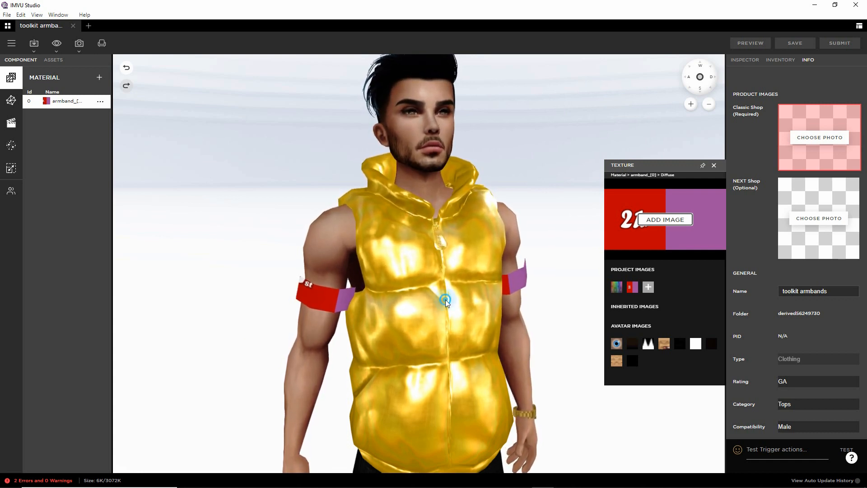
drag(444, 299, 418, 300)
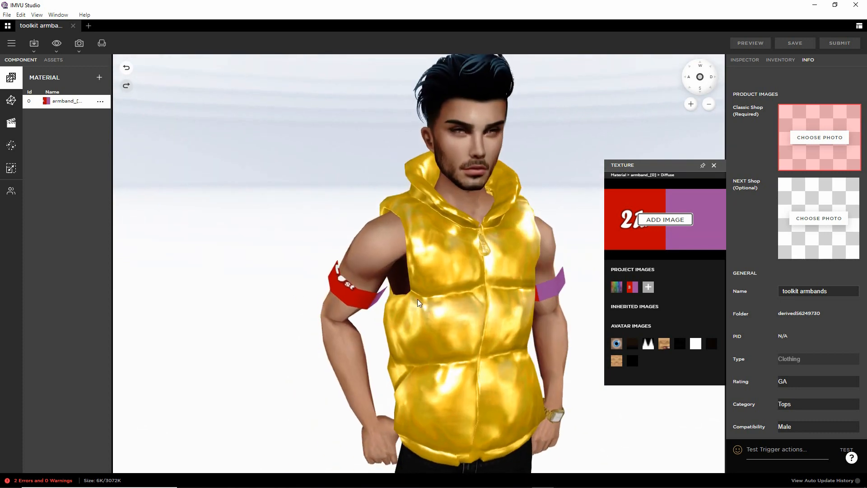